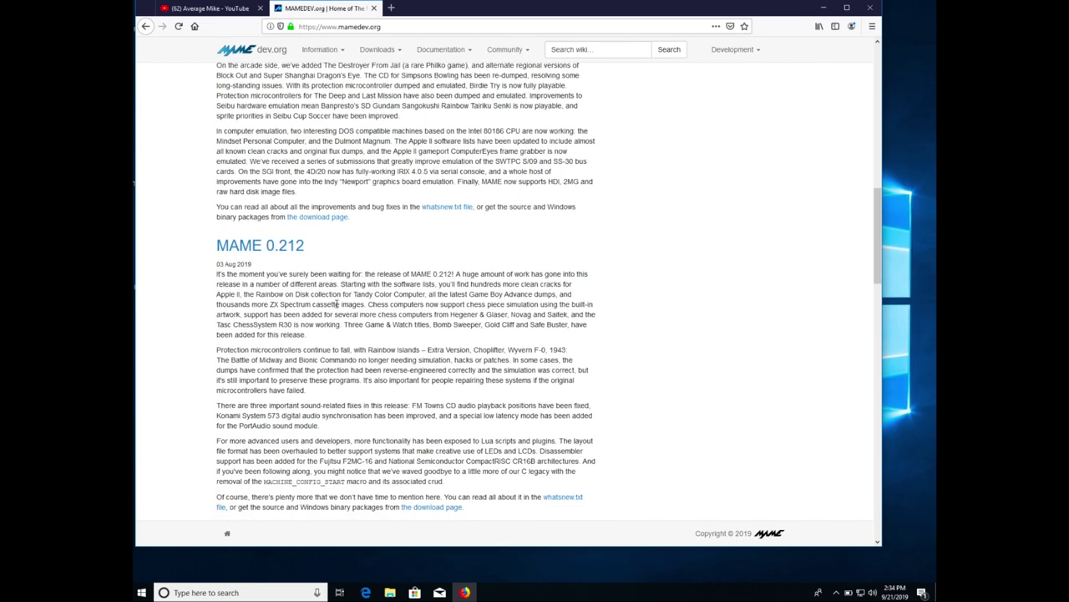
- Open archive.org in a new Firefox tab
left_click(392, 10)
type("archive.org")
key("Return")
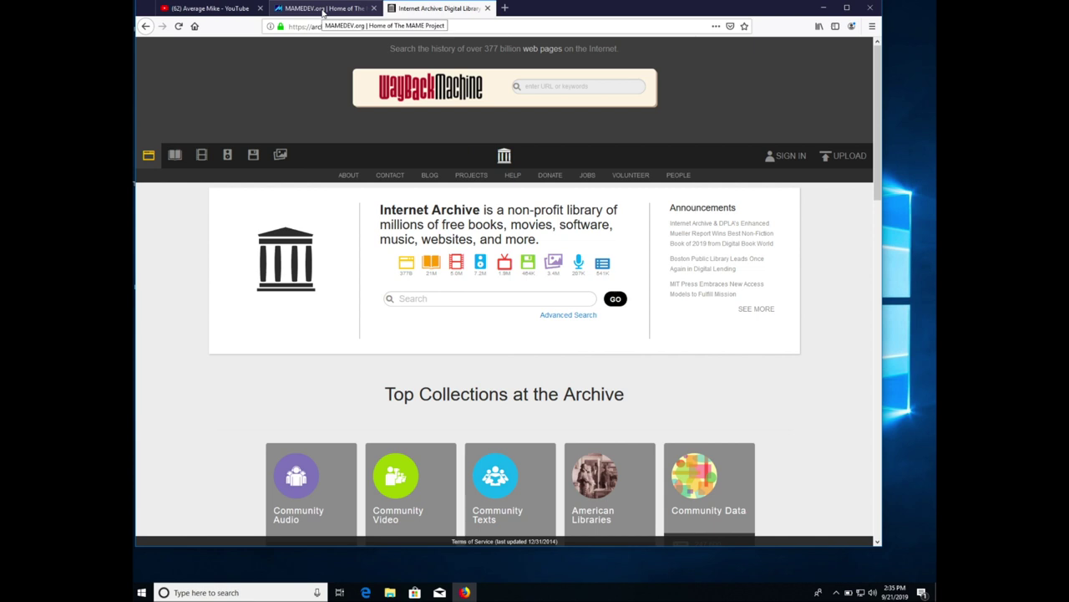
- Return to the MAMEDEV.org tab and scroll back to the top of its home page
left_click(322, 9)
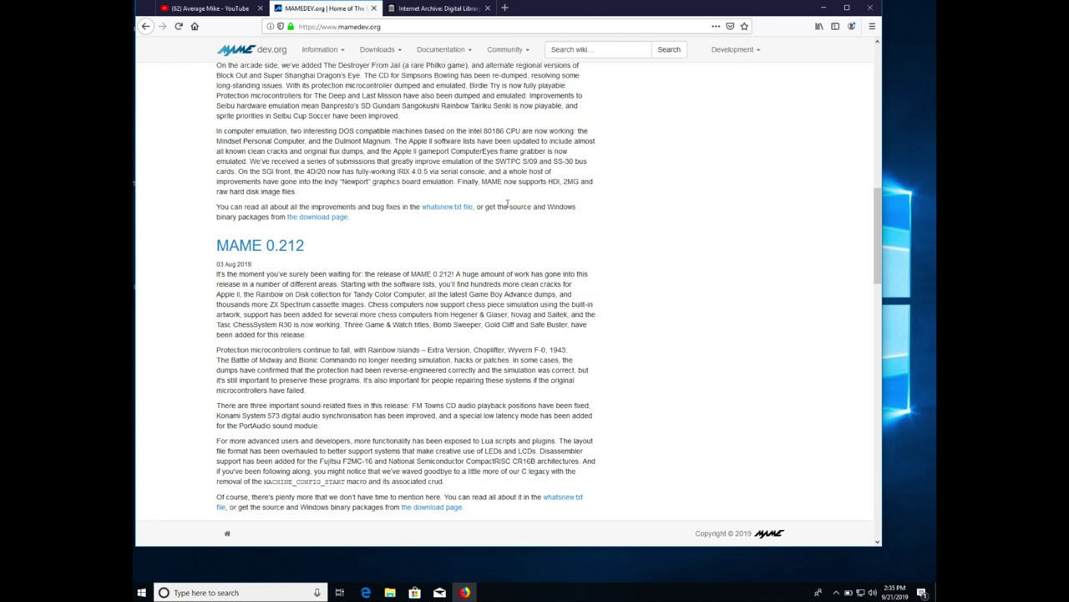
scroll(510, 328, "up", 6)
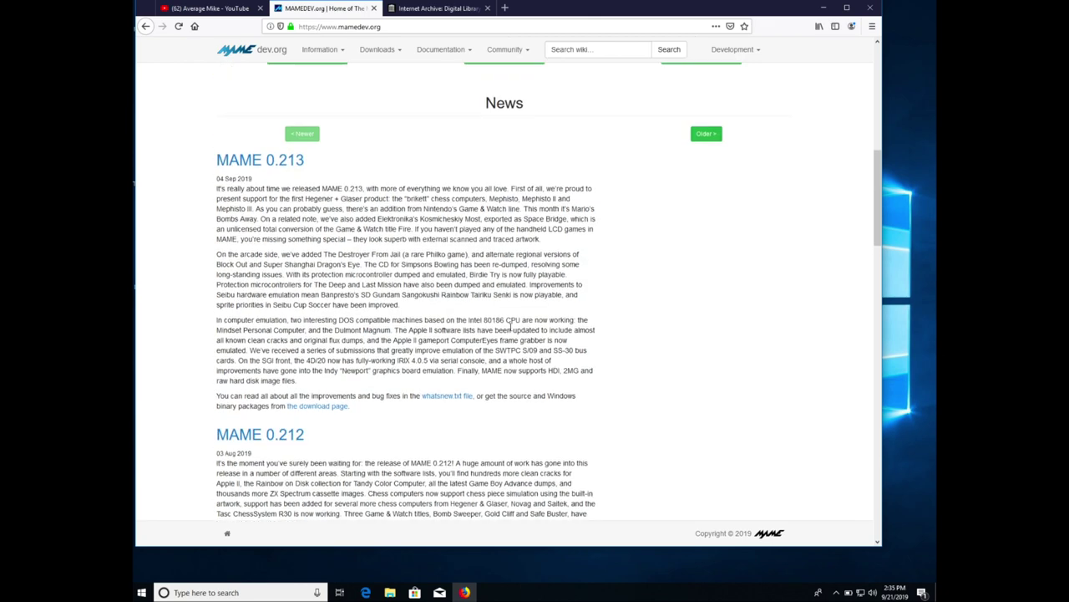
scroll(510, 329, "up", 1)
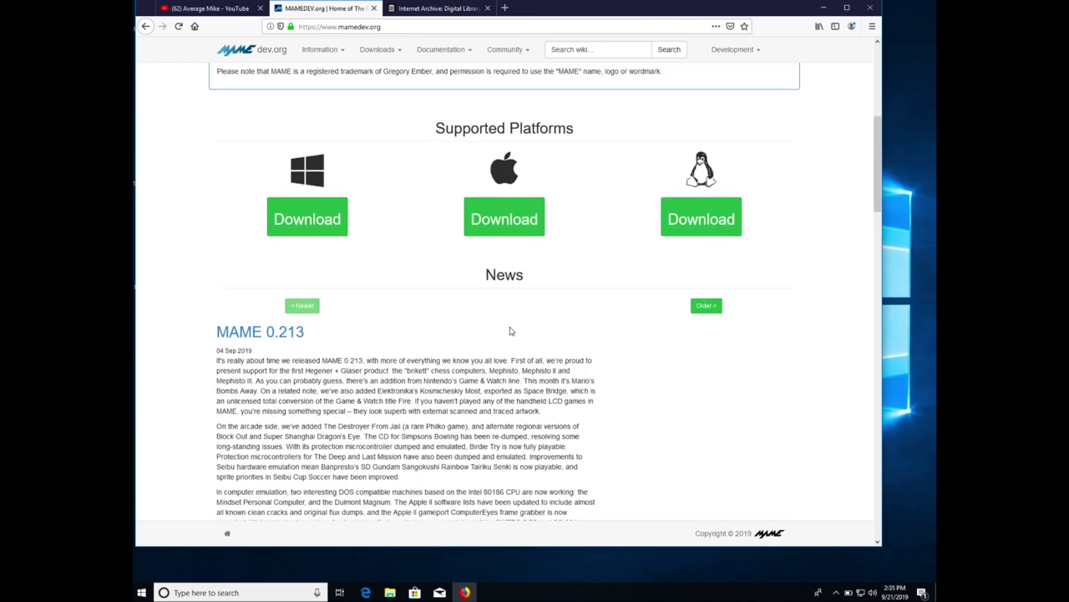
scroll(543, 320, "down", 1)
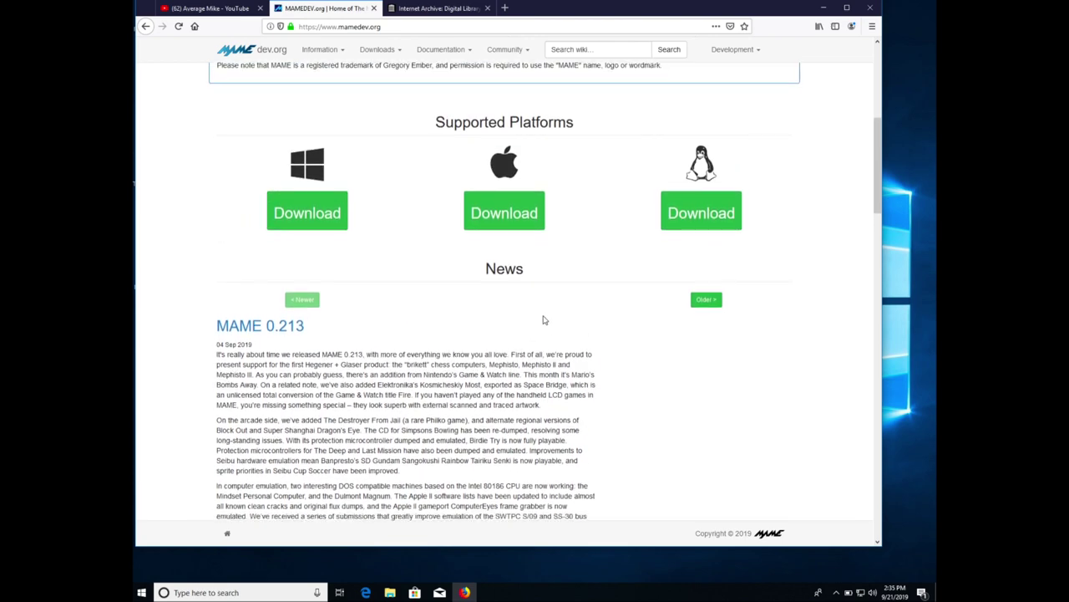
scroll(543, 320, "down", 5)
scroll(543, 320, "up", 9)
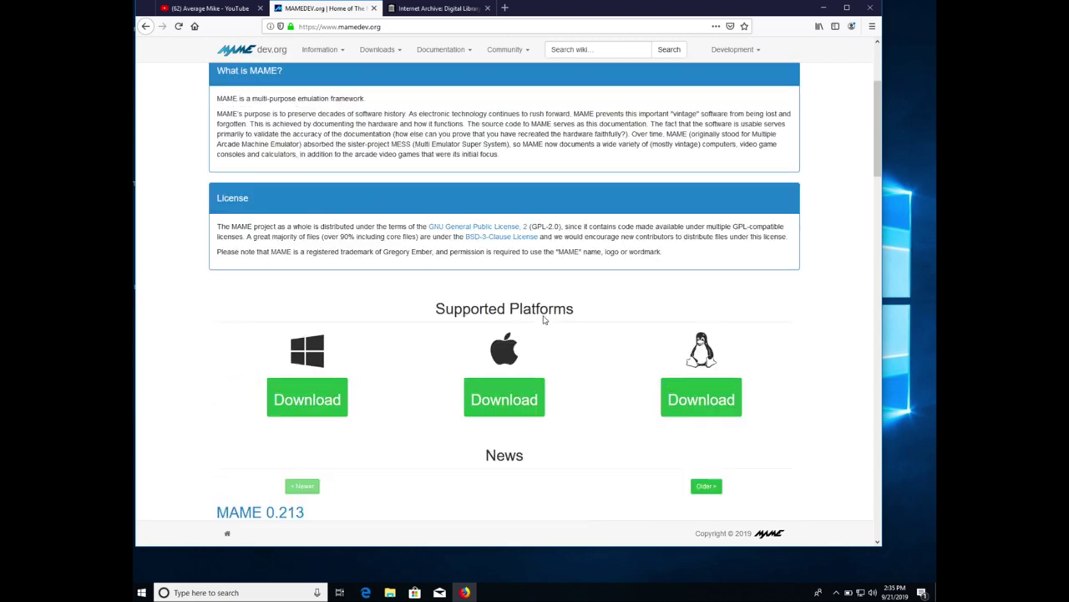
scroll(543, 320, "up", 4)
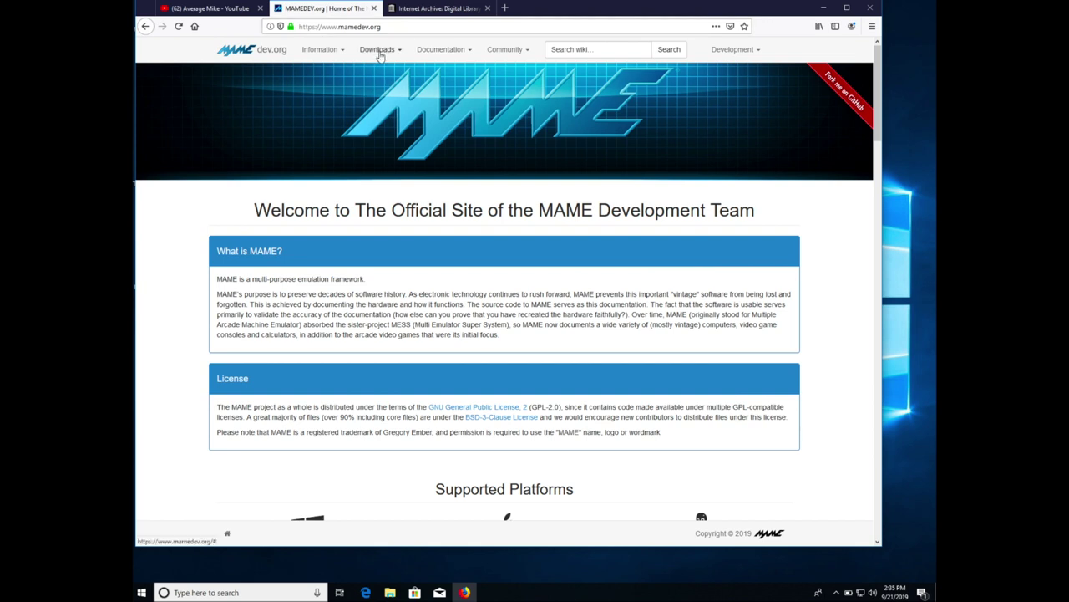
- Go to Downloads > Previous Releases and download mame0201b_64bit.exe from the 2018 releases
left_click(379, 52)
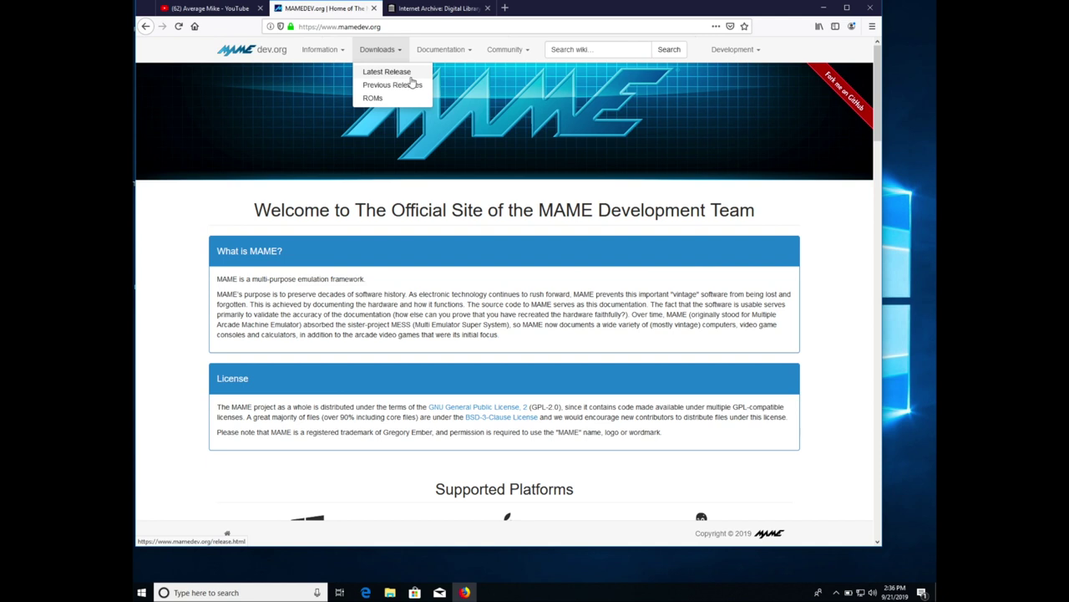
left_click(414, 93)
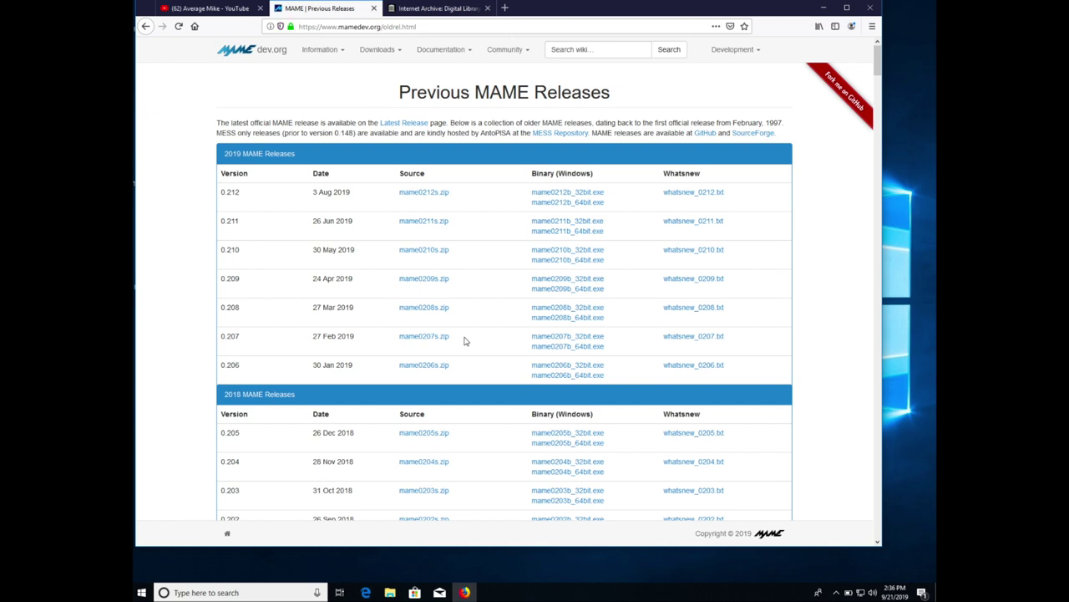
scroll(465, 340, "down", 3)
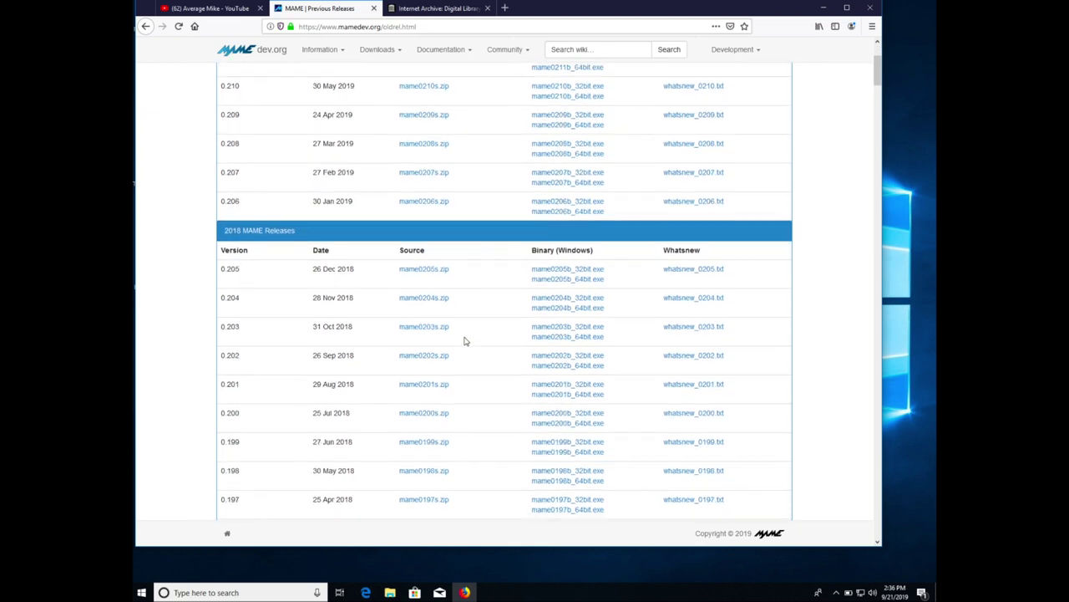
scroll(466, 341, "down", 2)
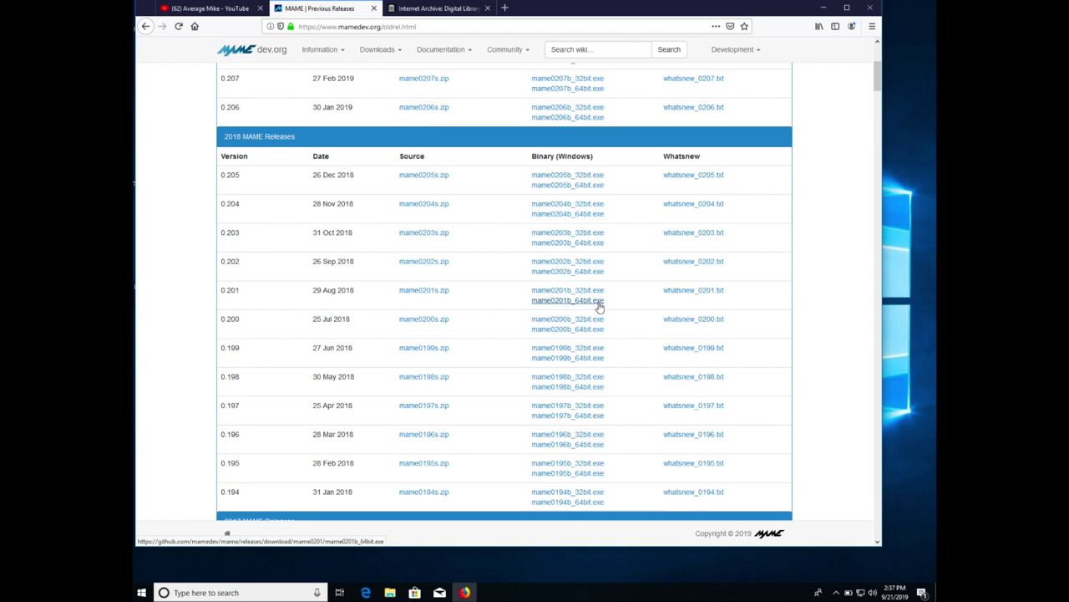
left_click(598, 302)
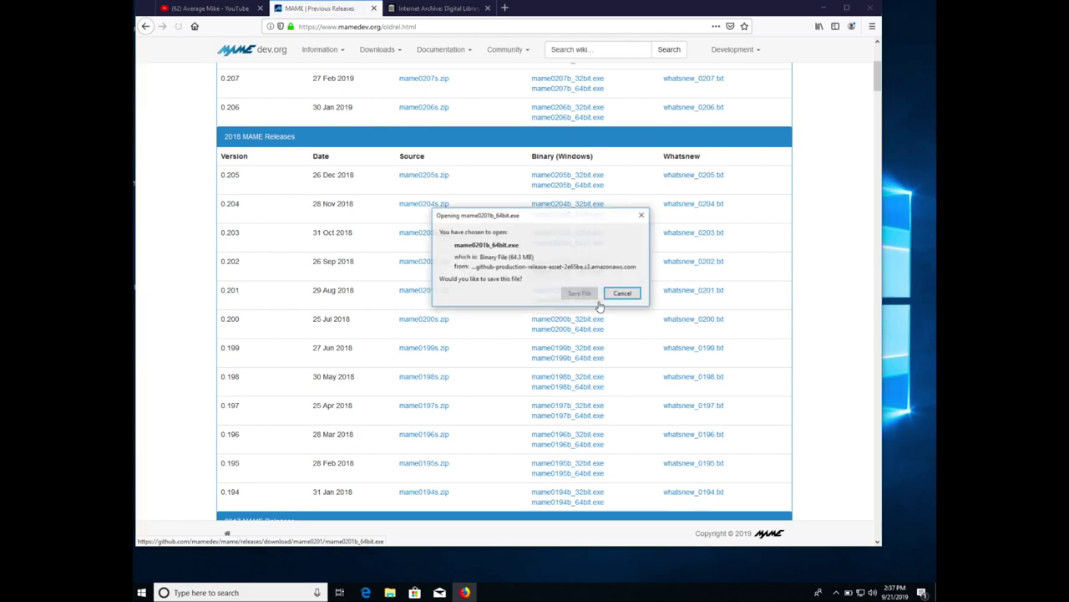
- Save mame0201b_64bit.exe and confirm the 64.3 MB download finished in the Downloads panel
left_click(580, 294)
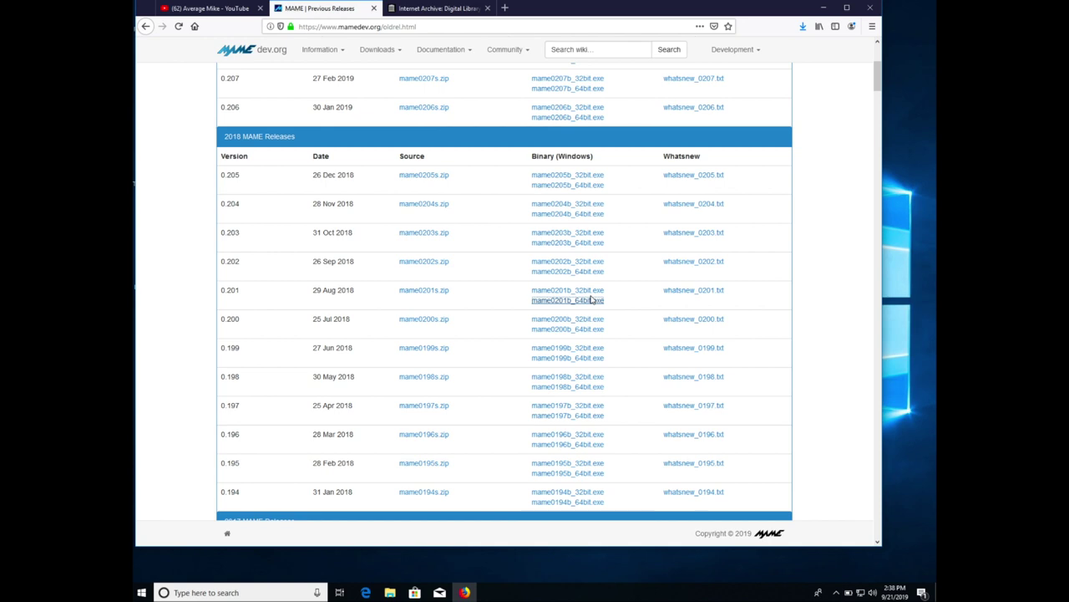
left_click(804, 28)
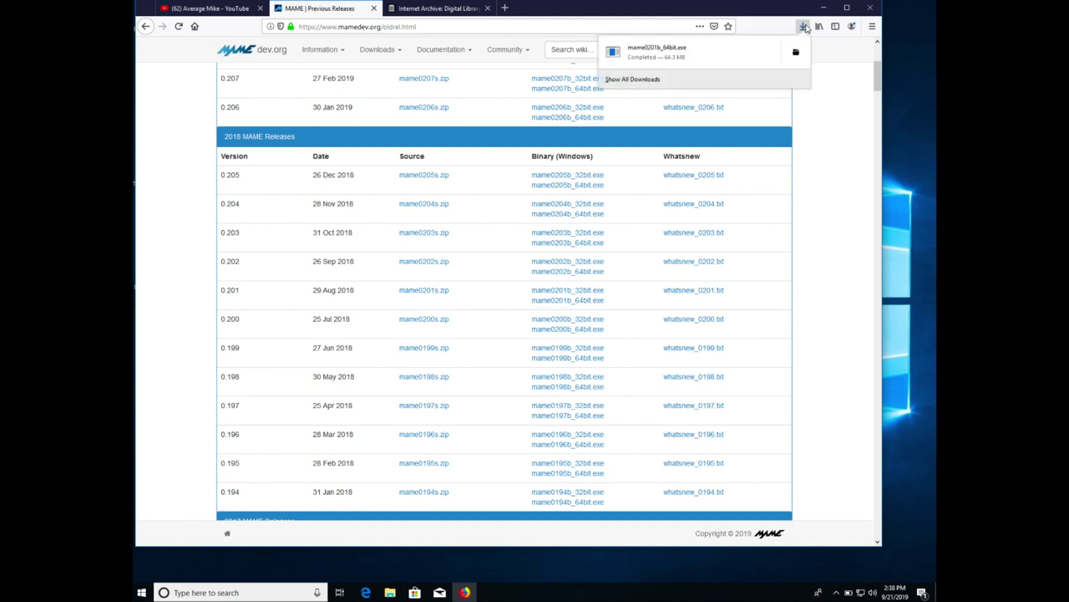
left_click(447, 26)
- Go to the RetroArch website's download page via the 'retroarch' address suggestion
type("retroa")
type("rch")
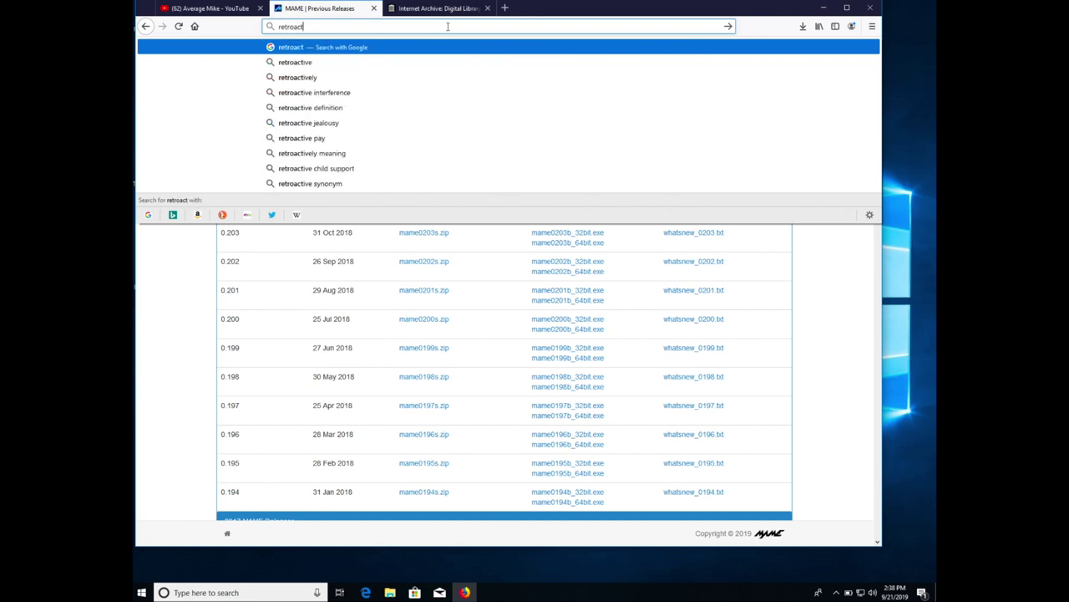
left_click(309, 161)
left_click(324, 159)
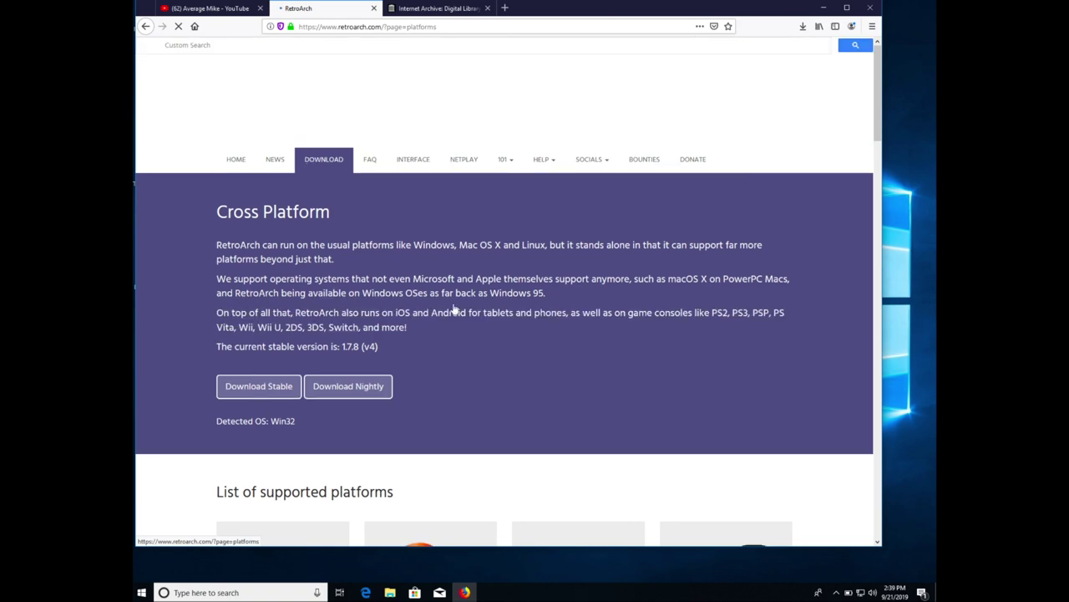
scroll(454, 310, "down", 3)
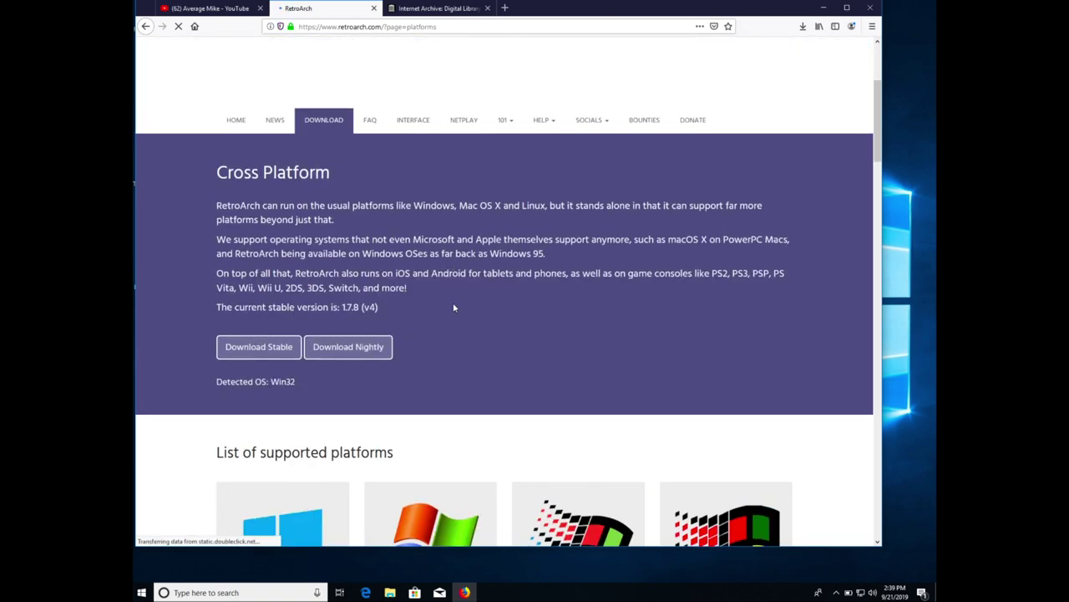
scroll(454, 306, "down", 2)
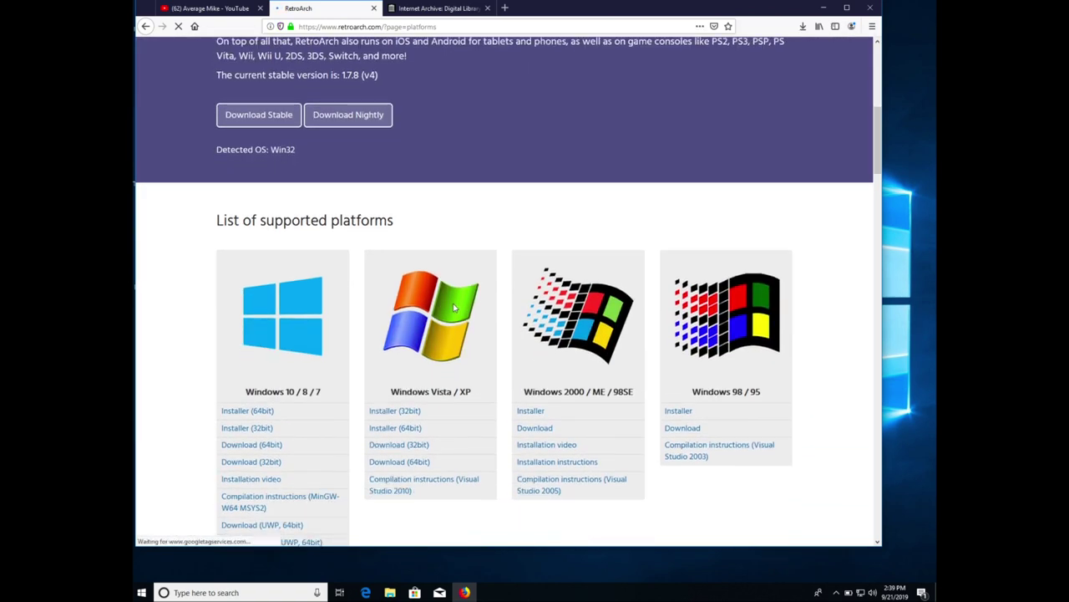
scroll(454, 308, "down", 2)
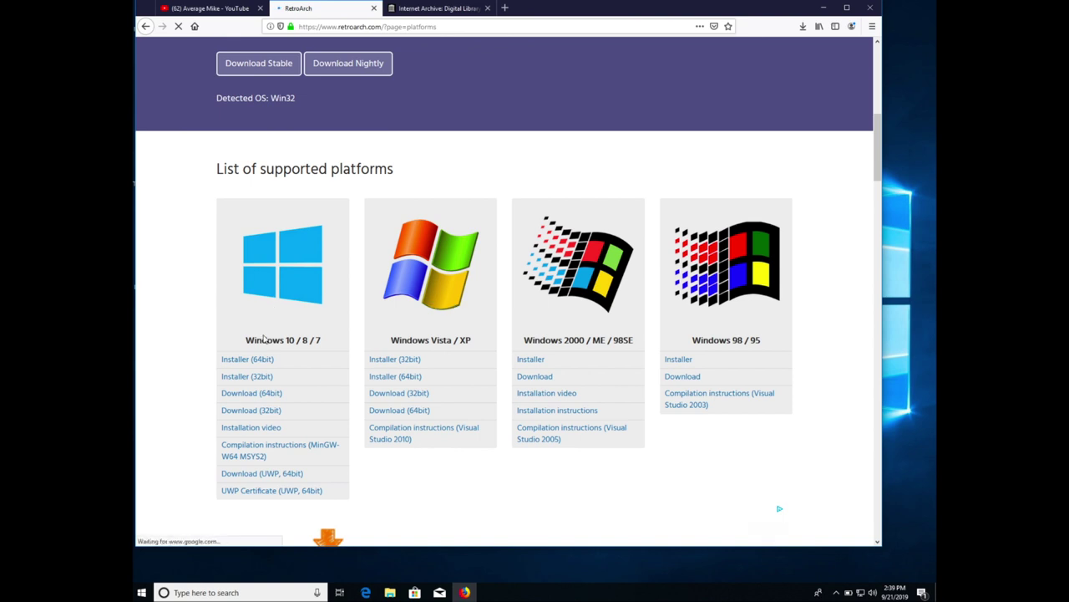
- Save the Windows 10 64-bit RetroArch.7z archive (181 MB) to disk
left_click(267, 399)
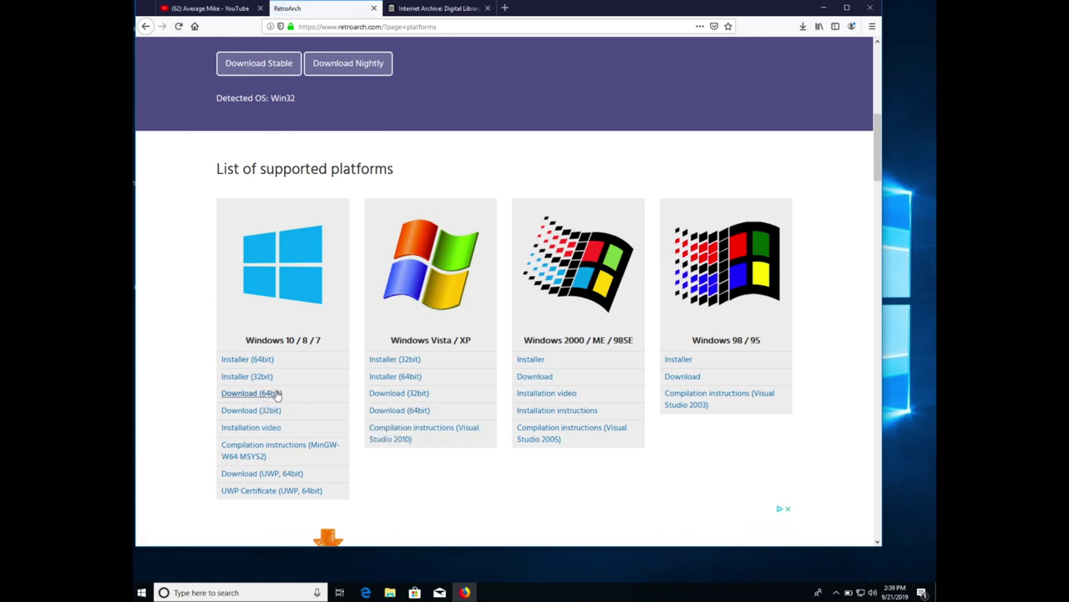
left_click(275, 398)
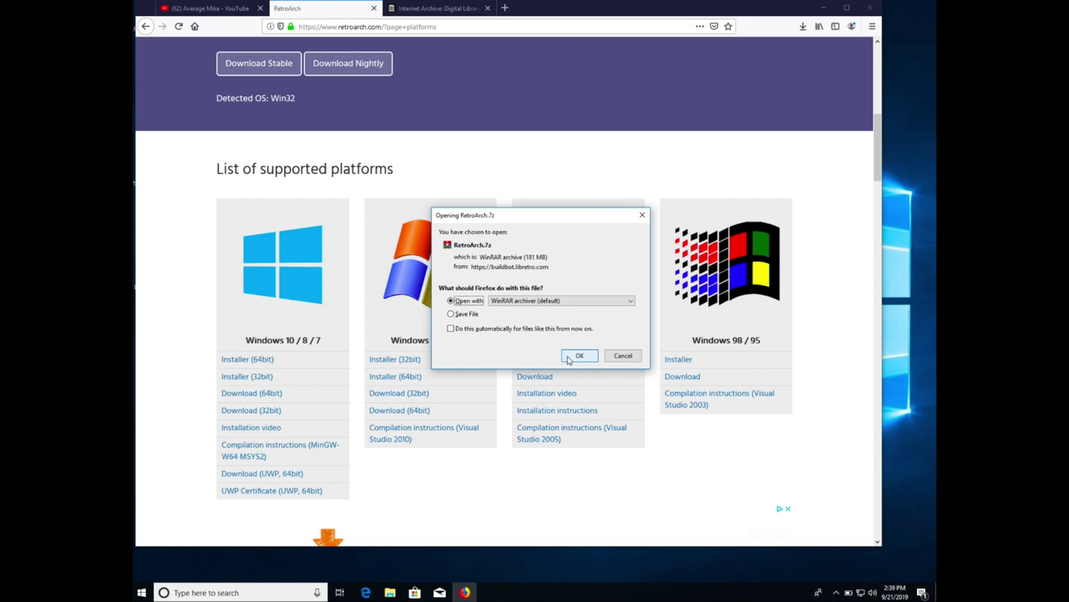
left_click(462, 314)
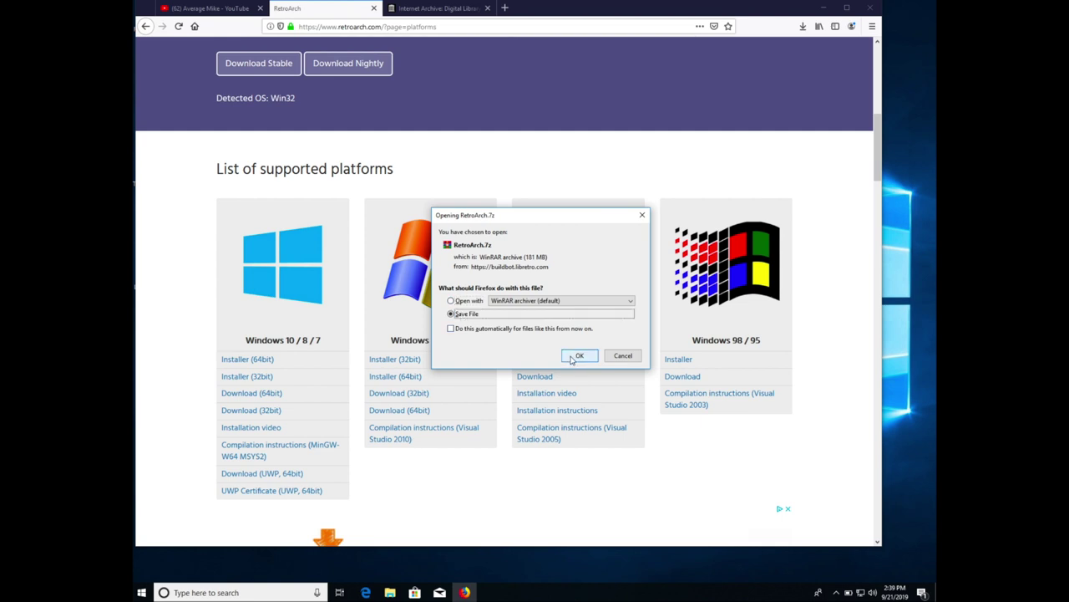
left_click(576, 356)
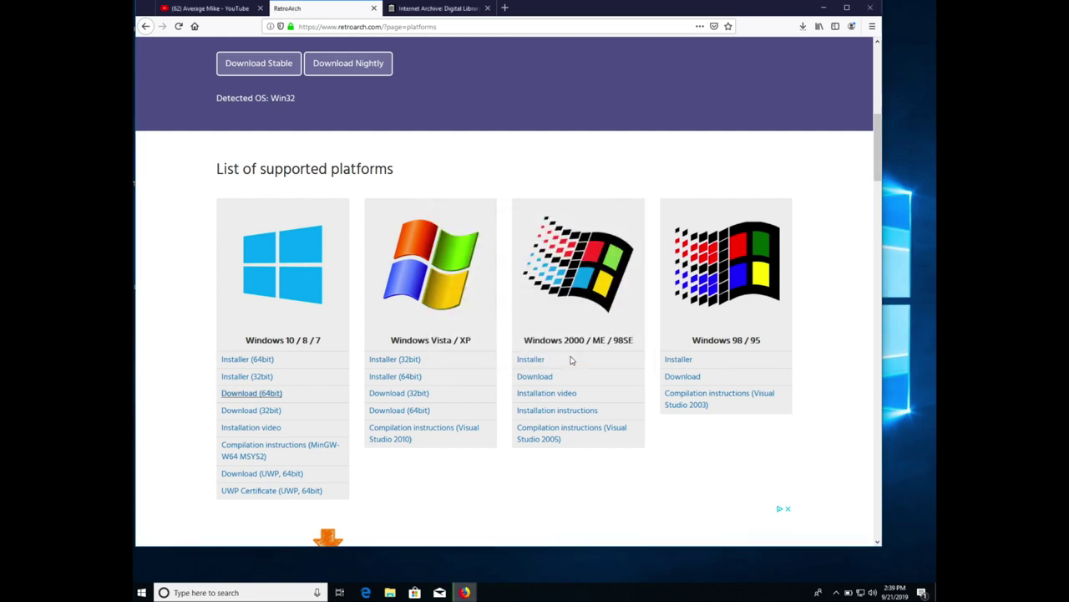
- Load the LaunchBox website by entering lauchbox.com in the address bar
left_click(465, 29)
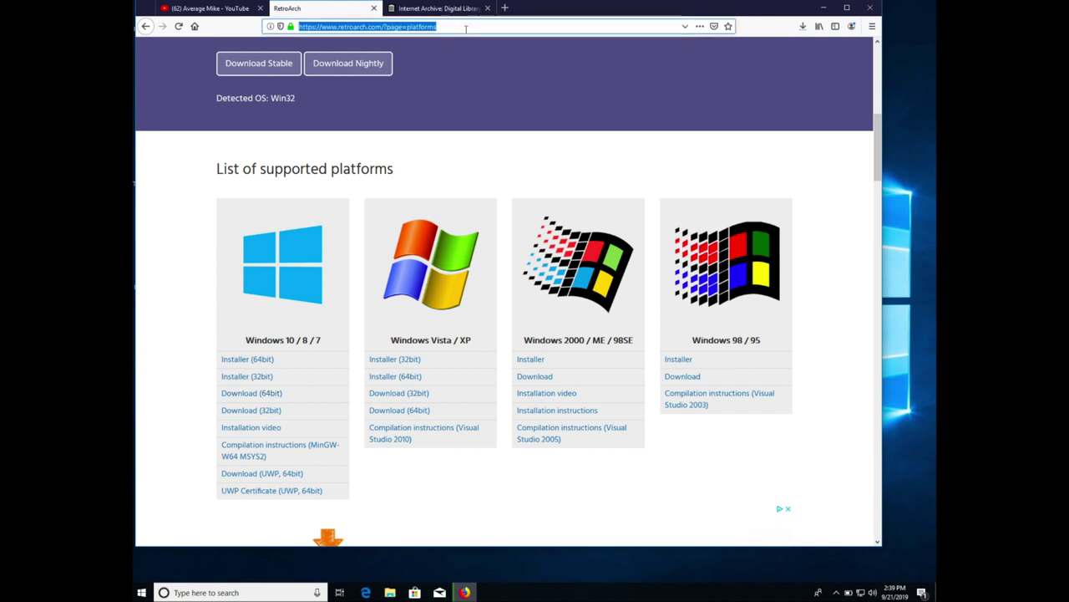
type("lau")
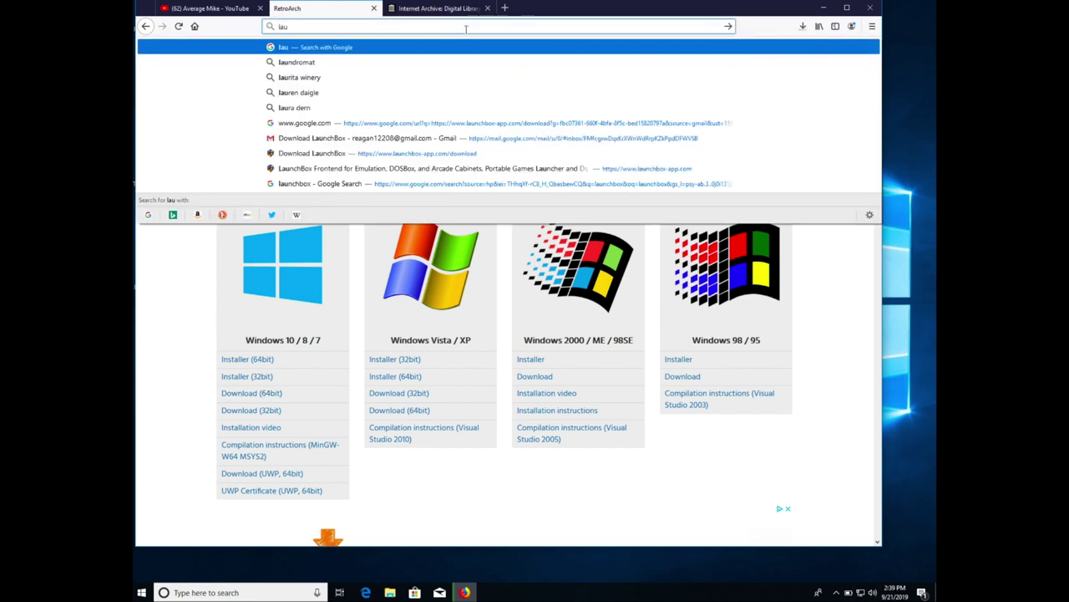
type("chbox")
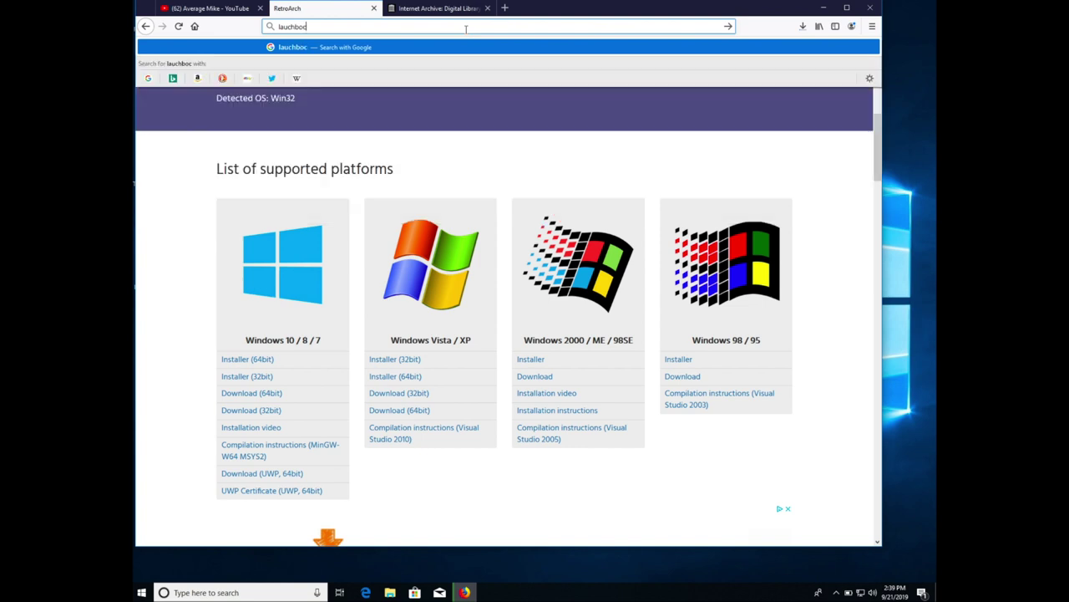
type(".com")
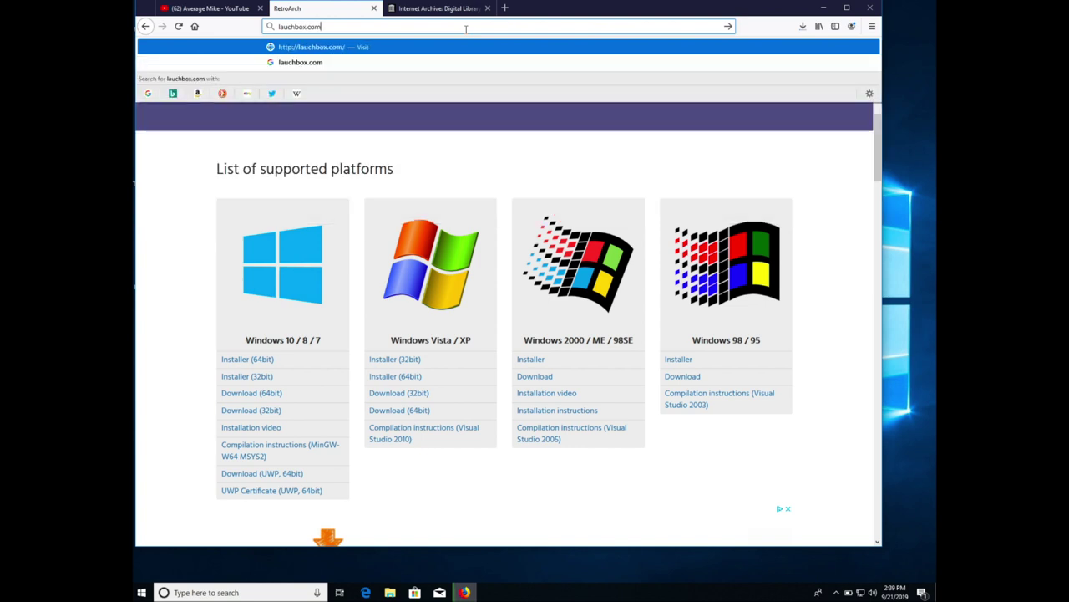
key("Return")
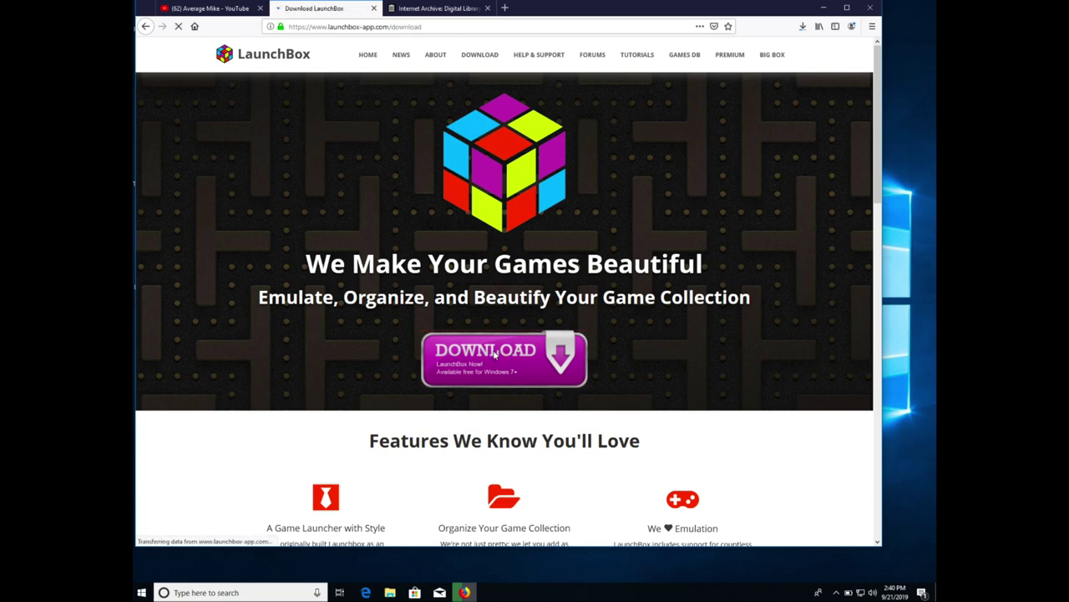
- Submit your e-mail address on the download form and save LaunchBox-10.1-Setup.exe (223 MB)
left_click(500, 230)
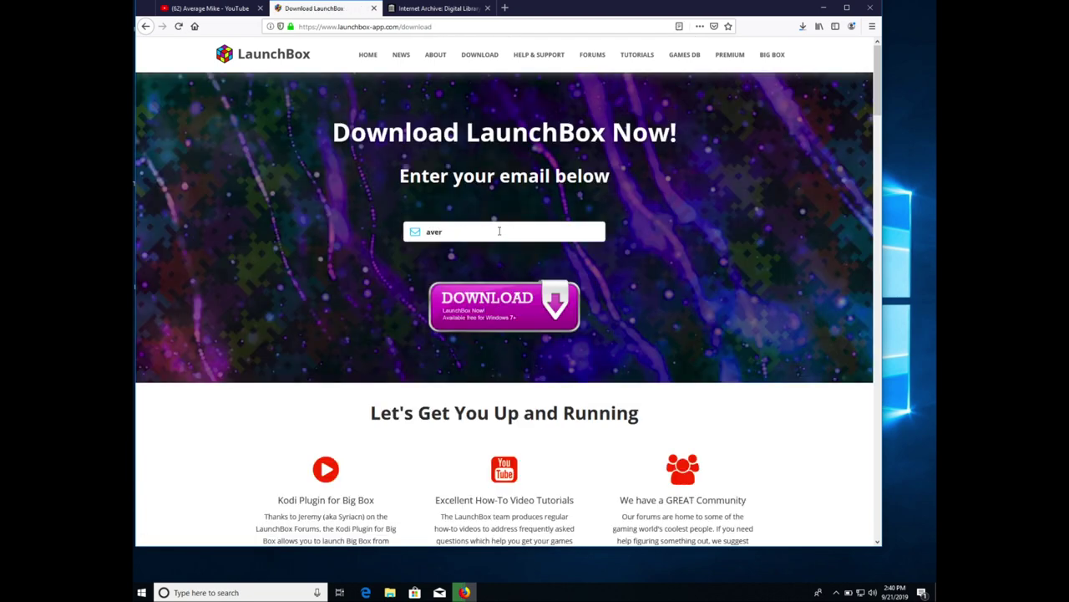
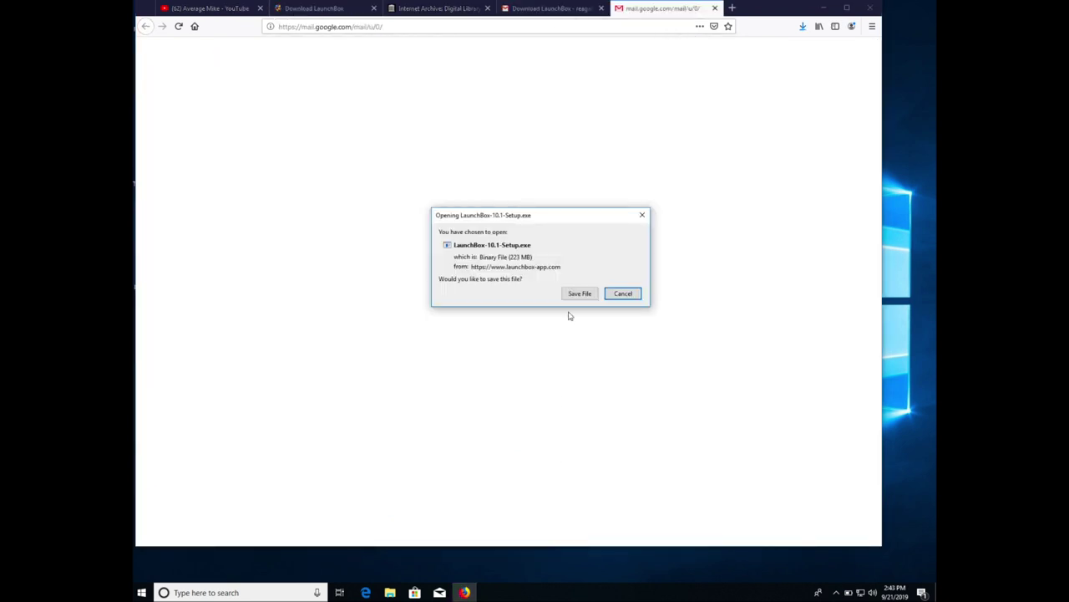
left_click(580, 294)
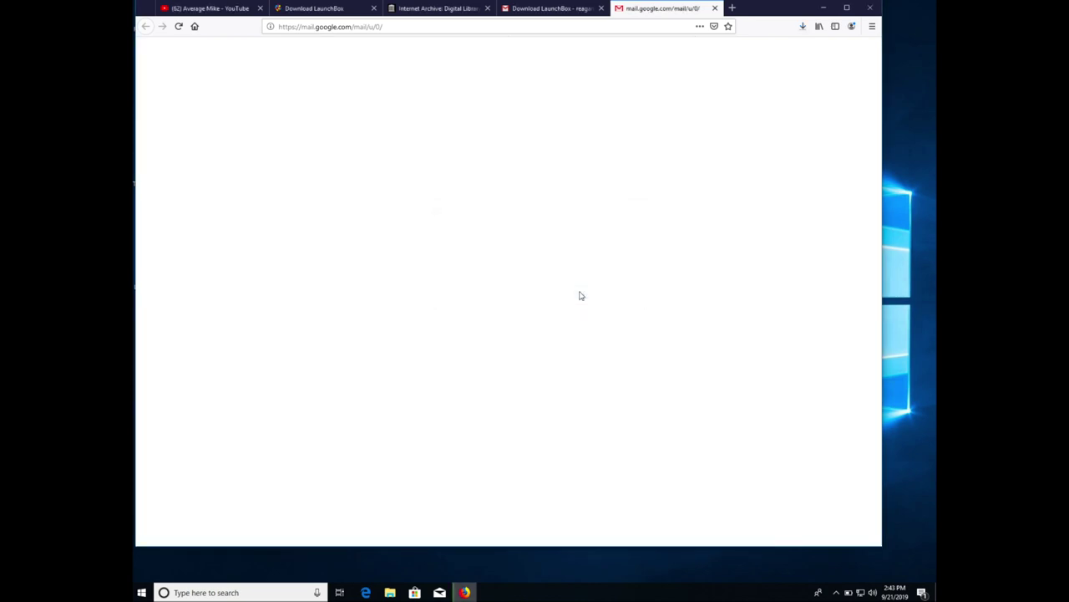
- Check the LaunchBox download progress, then open the desktop Games folder and peek into Nintendo 64
left_click(806, 32)
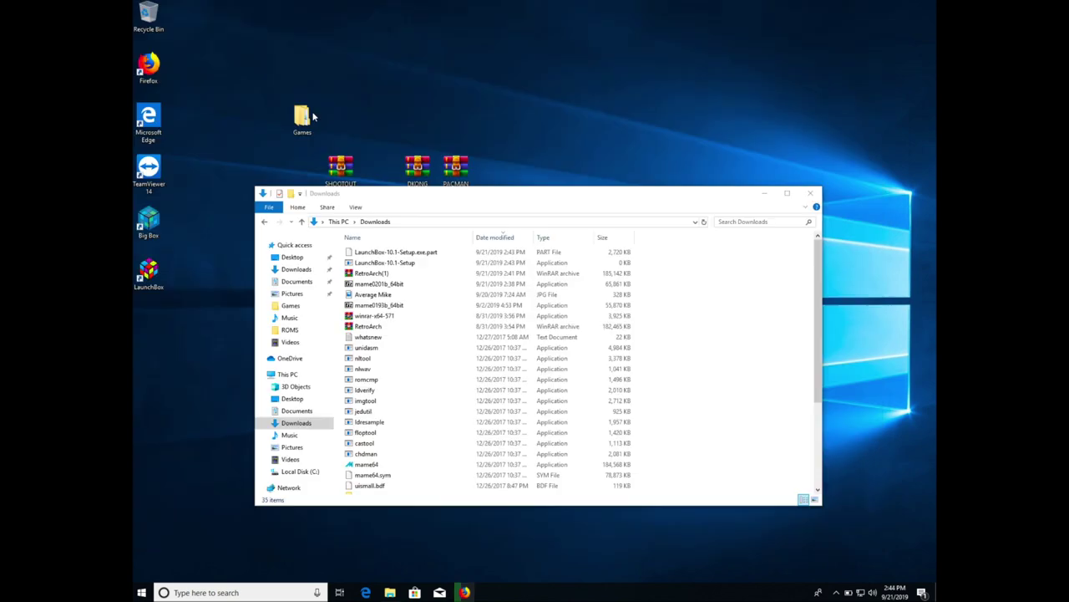
double_click(303, 118)
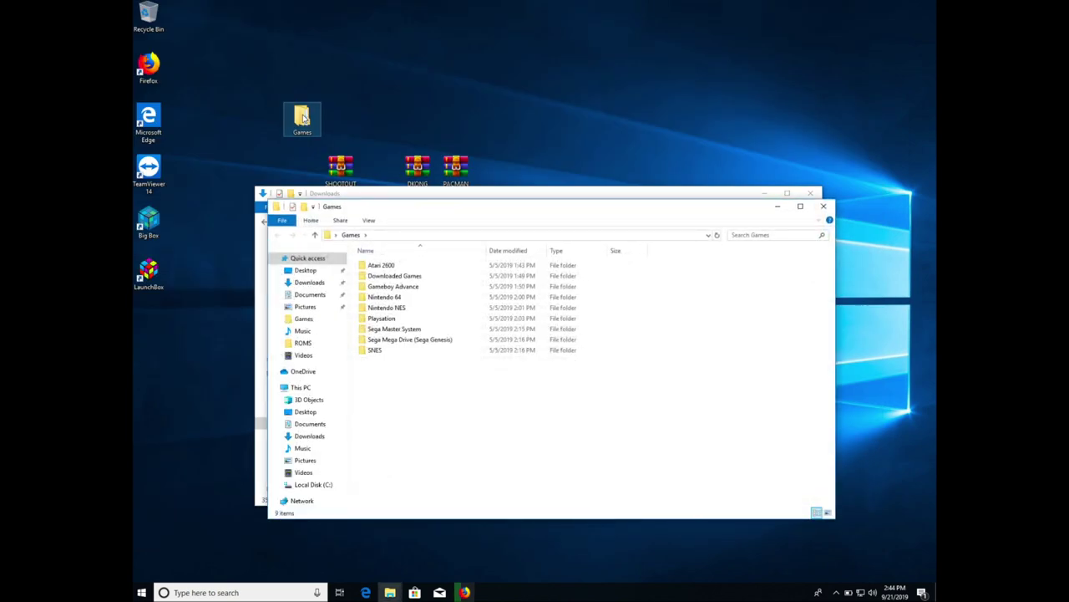
left_click(303, 117)
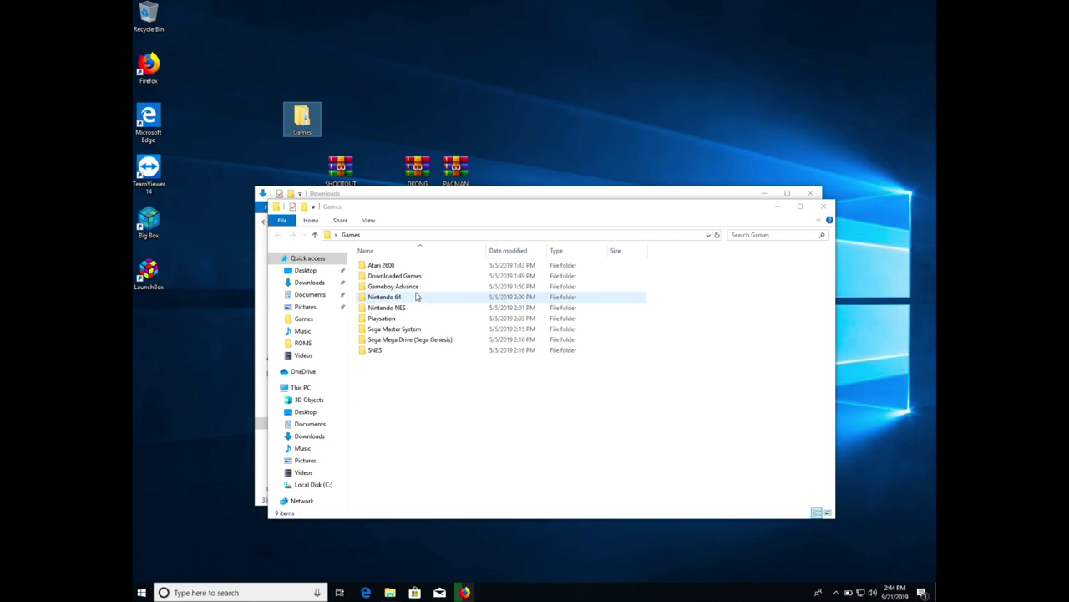
double_click(417, 297)
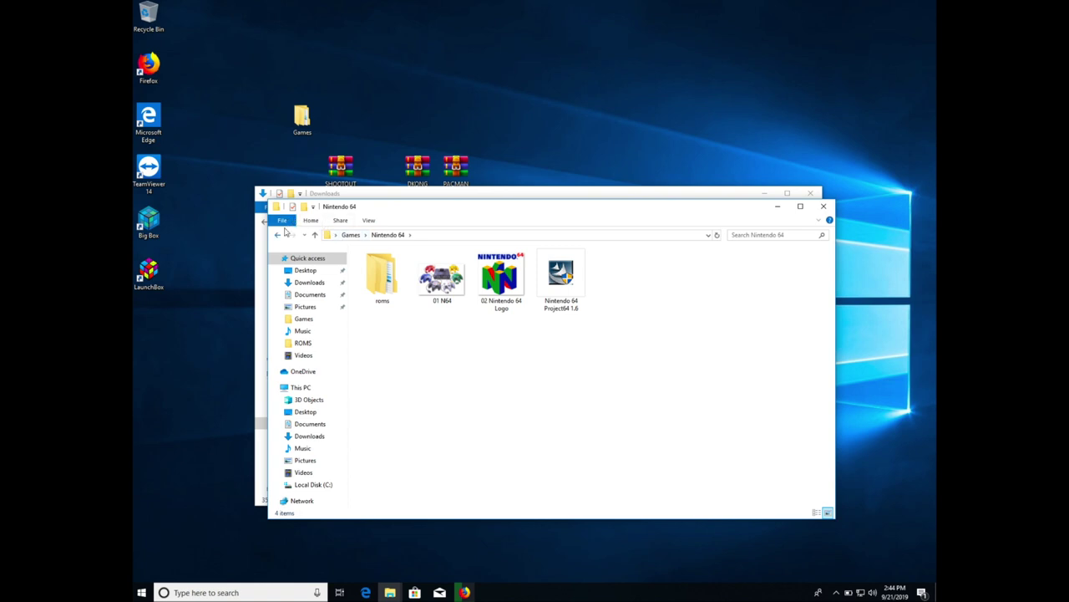
left_click(280, 238)
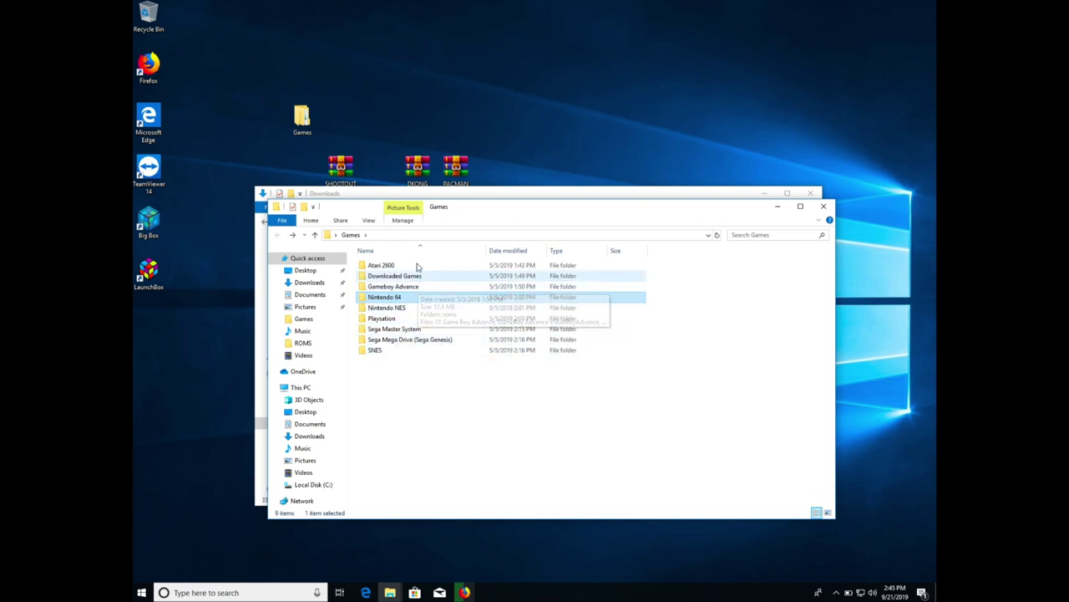
- Reposition the Downloads window and select the SHOOTOUT, DKONG and PACMAN archives
mouse_move(414, 265)
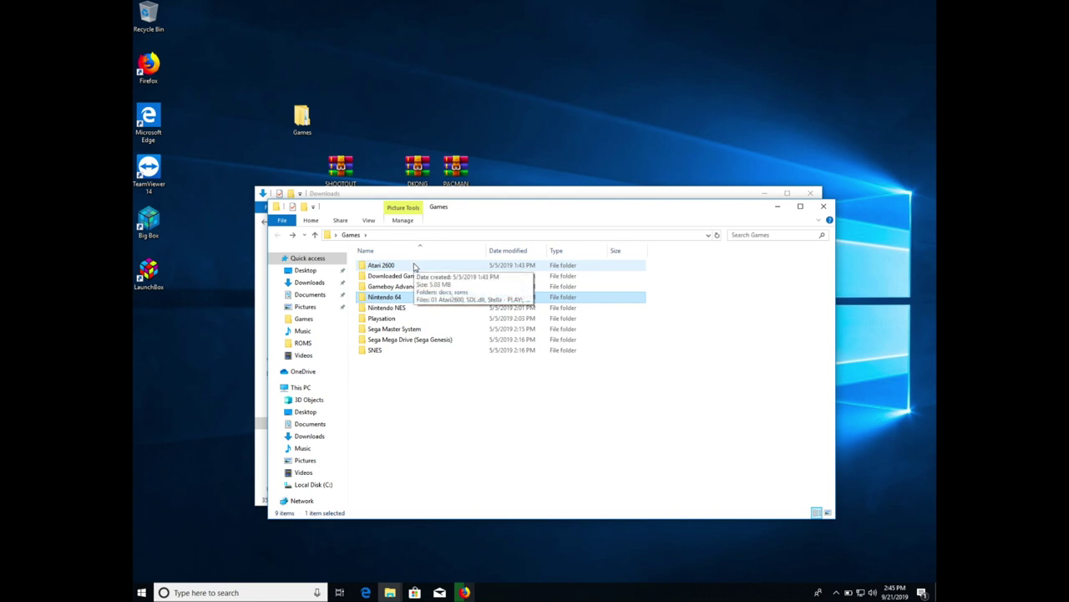
mouse_move(425, 289)
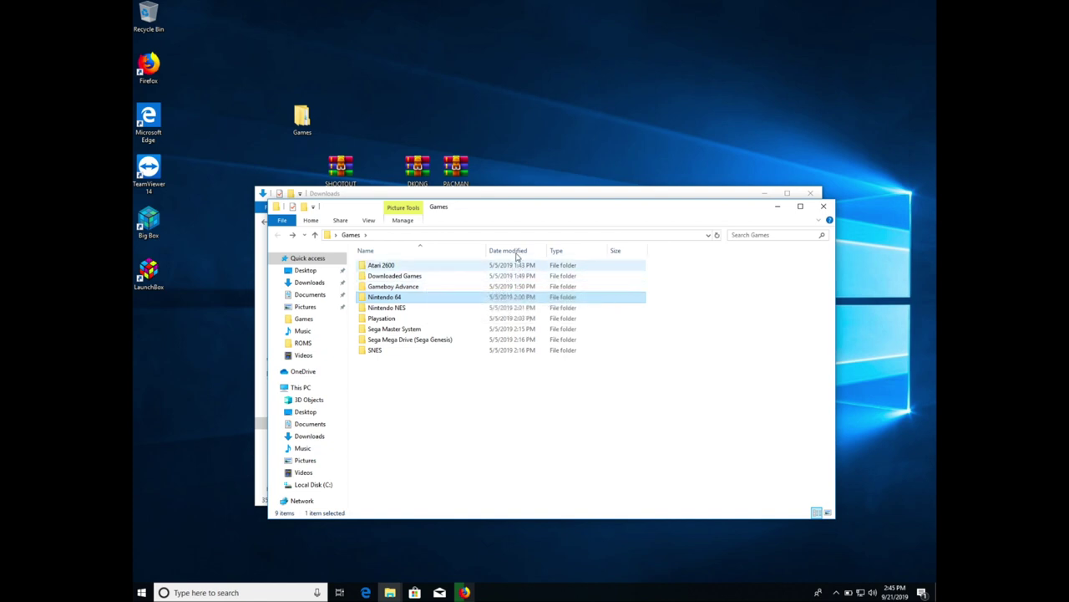
left_click_drag(496, 197, 538, 299)
left_click_drag(496, 174, 320, 175)
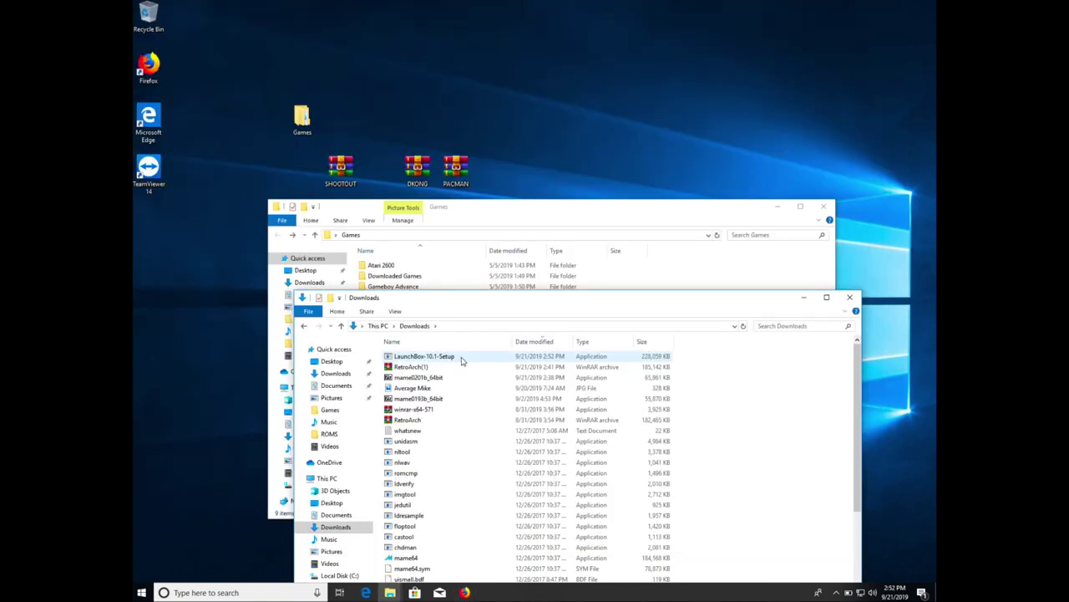
- Run LaunchBox-10.1-Setup in English, accept the license, and set the install path to C:\LaunchBox
double_click(462, 358)
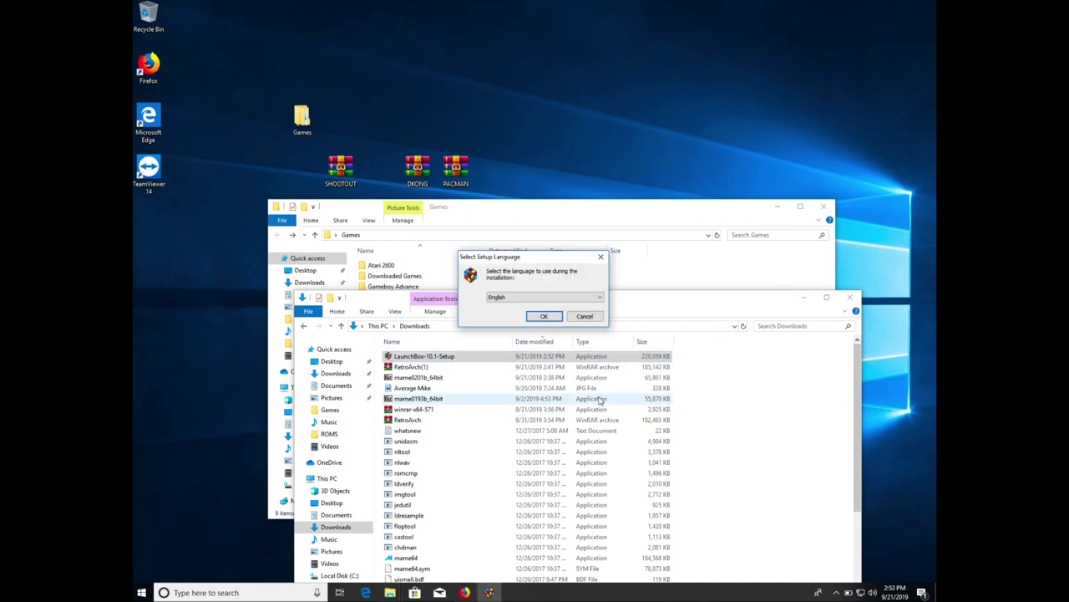
left_click(544, 316)
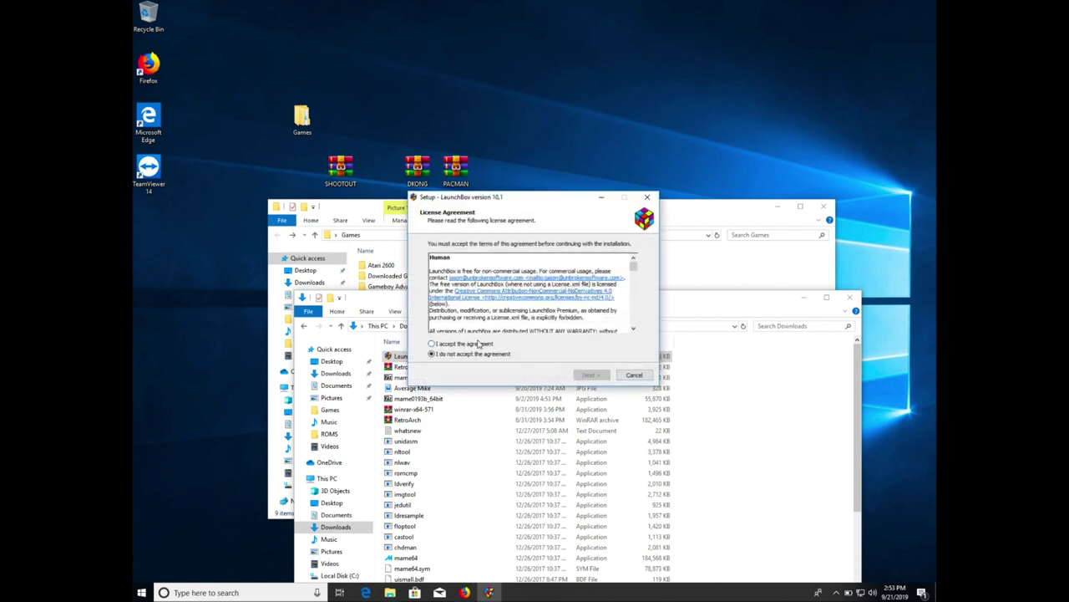
left_click(433, 346)
left_click(589, 374)
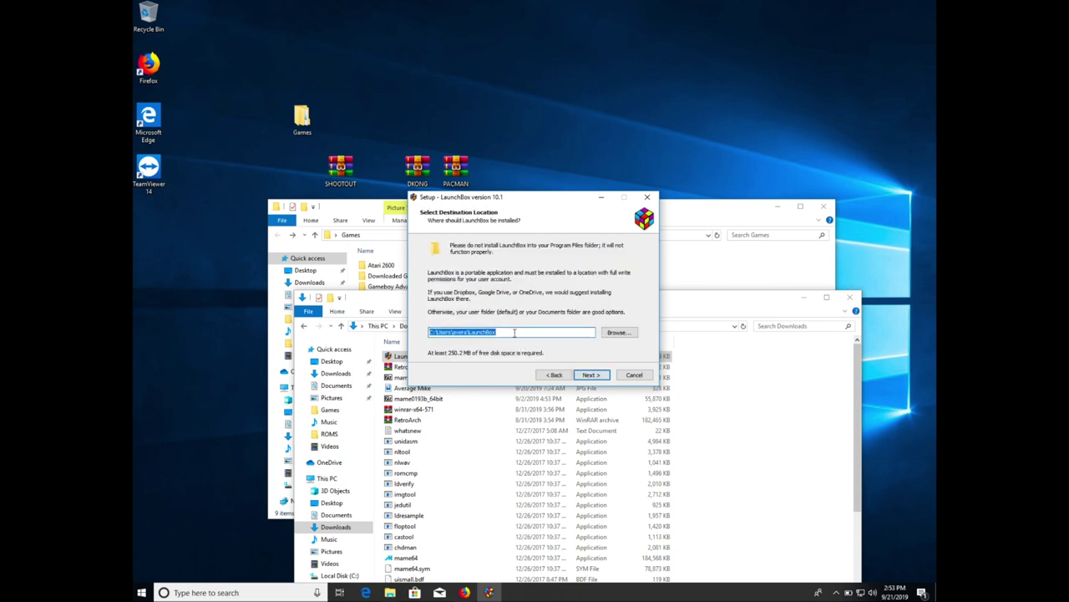
left_click(514, 331)
key("BackSpace")
key("BackSpace")
key("BackSpace")
key("BackSpace")
key("BackSpace")
key("BackSpace")
key("BackSpace")
key("BackSpace")
key("BackSpace")
key("BackSpace")
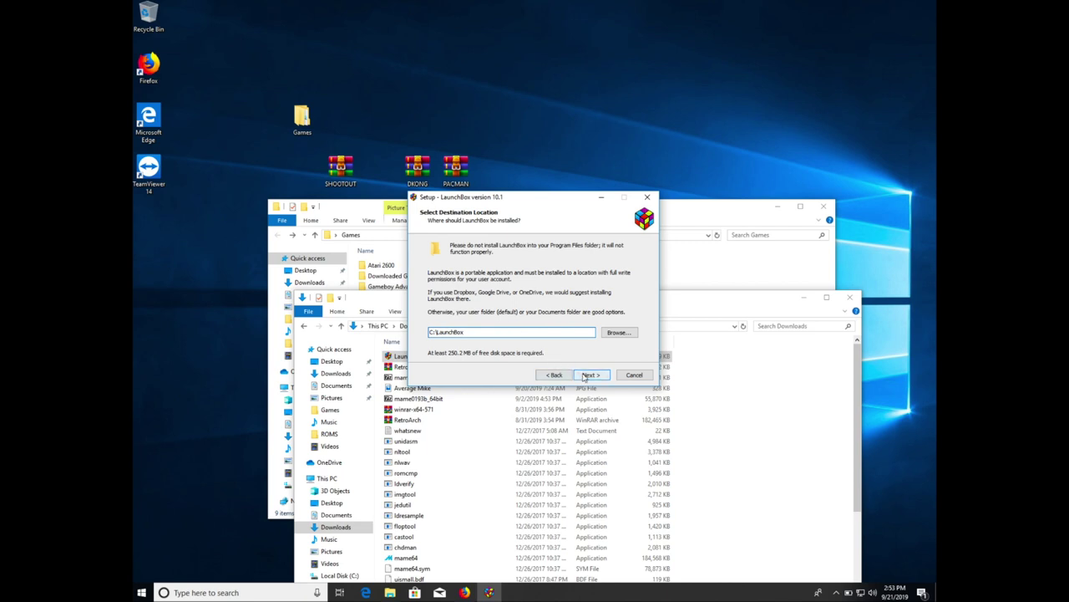
left_click(590, 374)
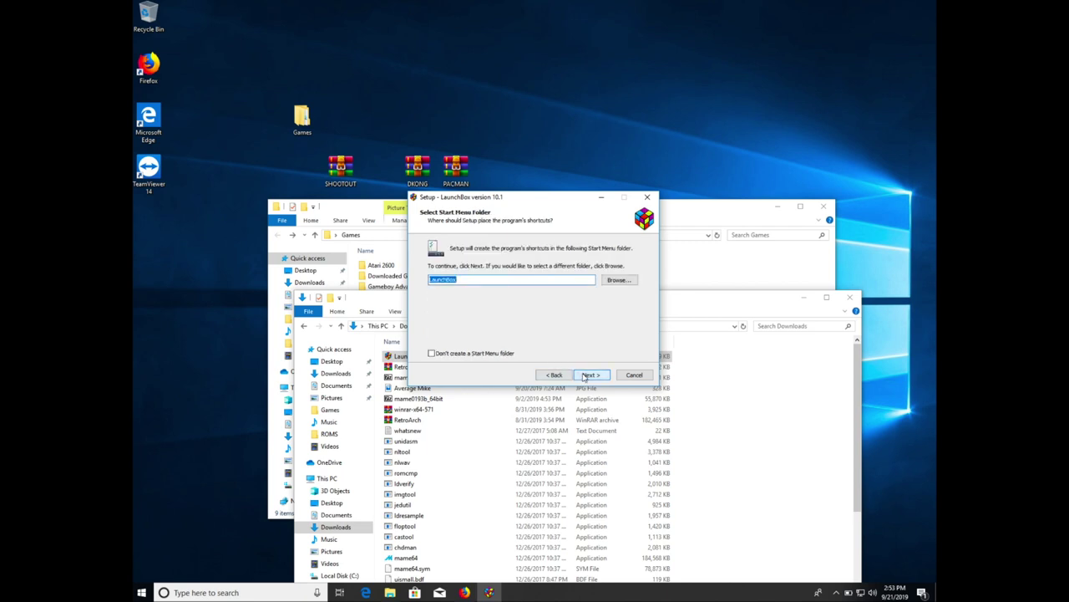
- Enable desktop icons, install with the .NET Framework 4.8 download, and launch LaunchBox
left_click(590, 374)
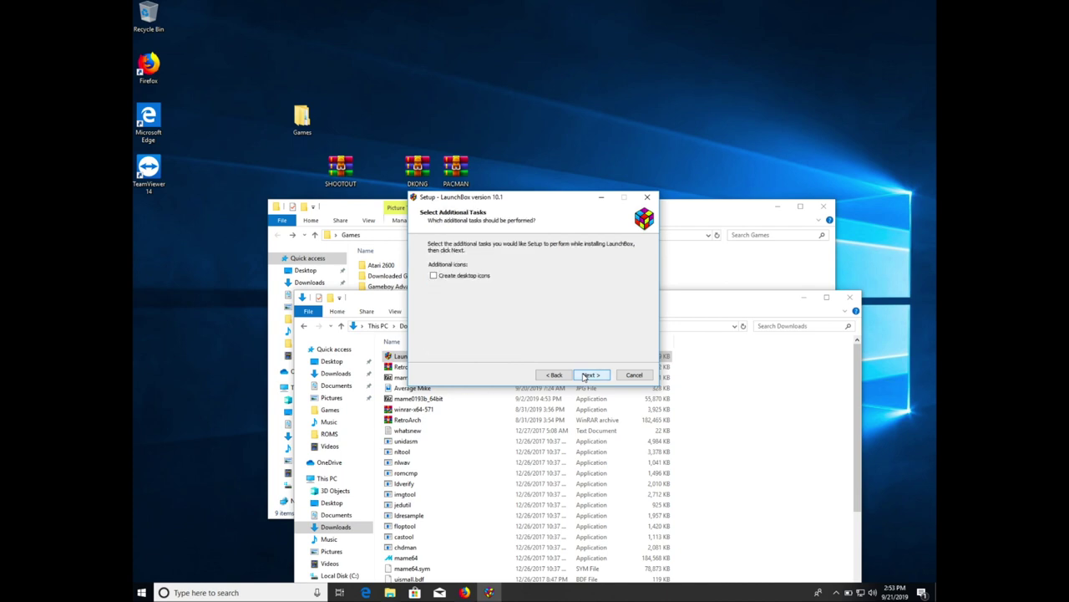
left_click(434, 276)
left_click(591, 375)
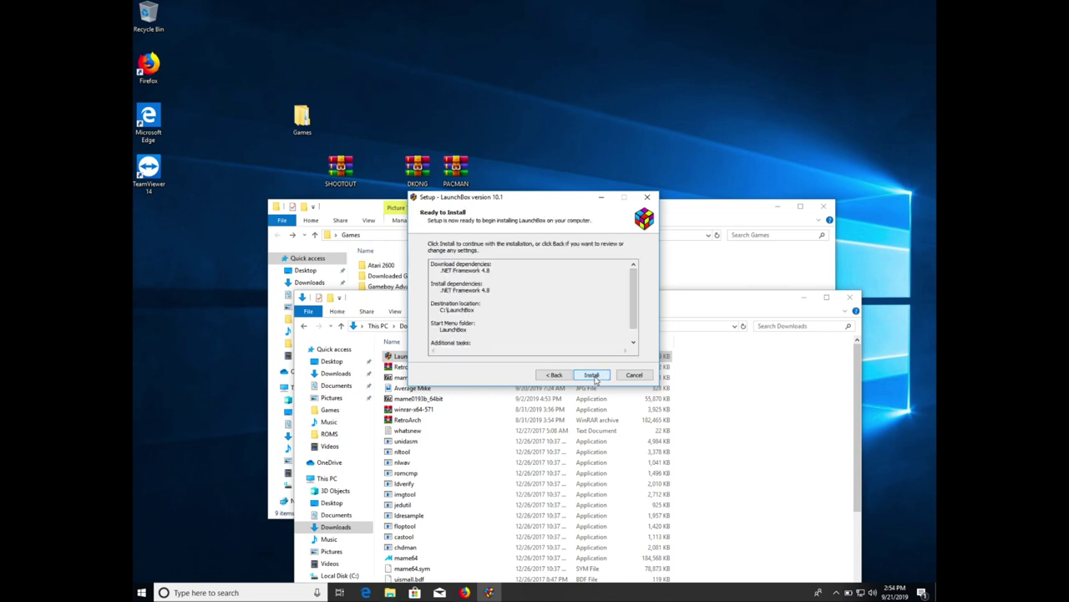
left_click(593, 375)
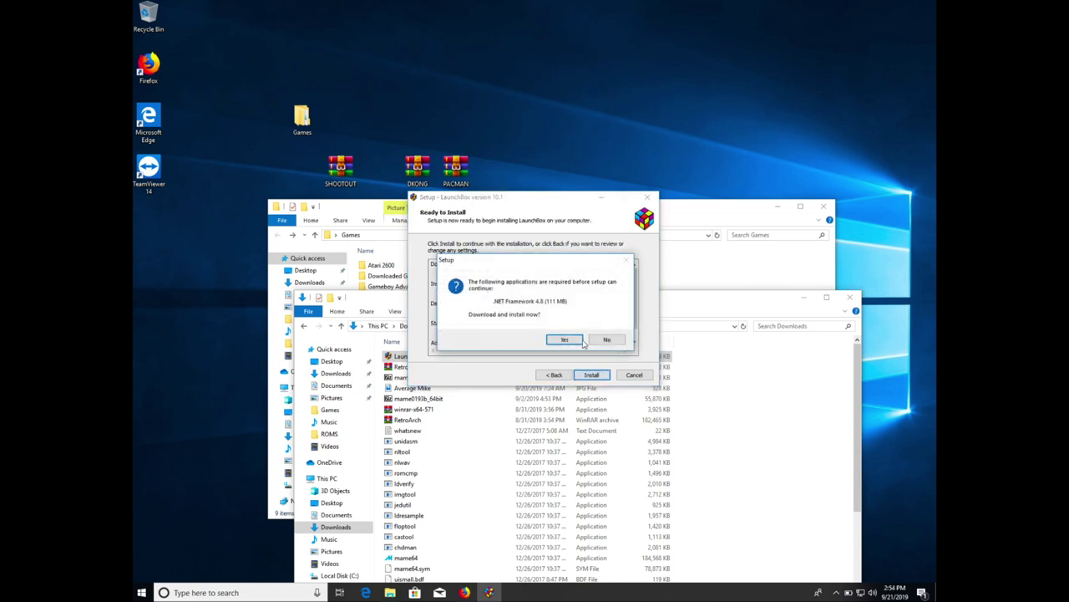
left_click(565, 339)
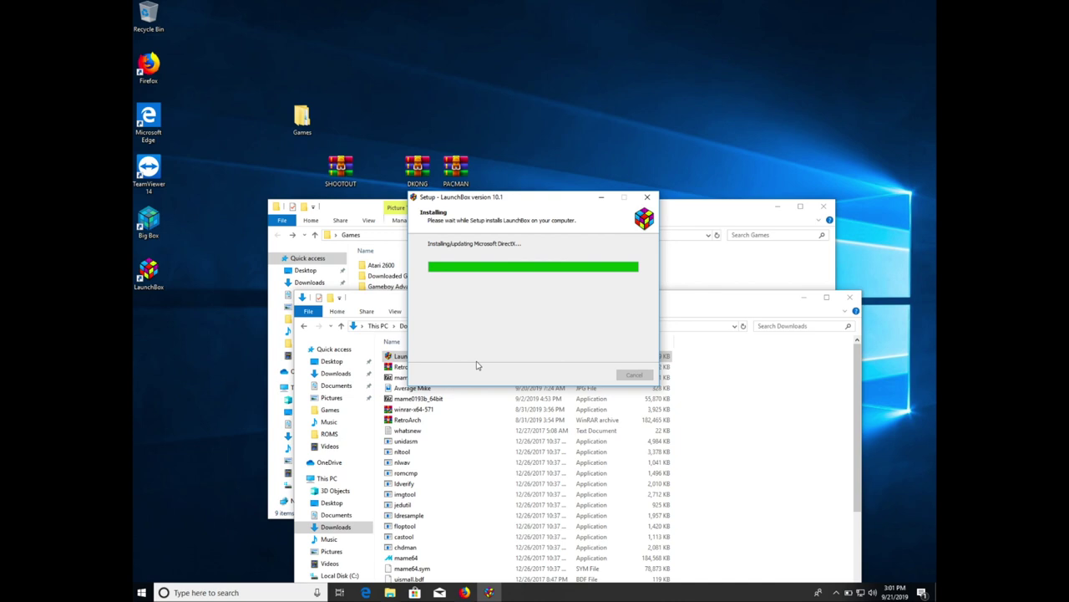
double_click(461, 175)
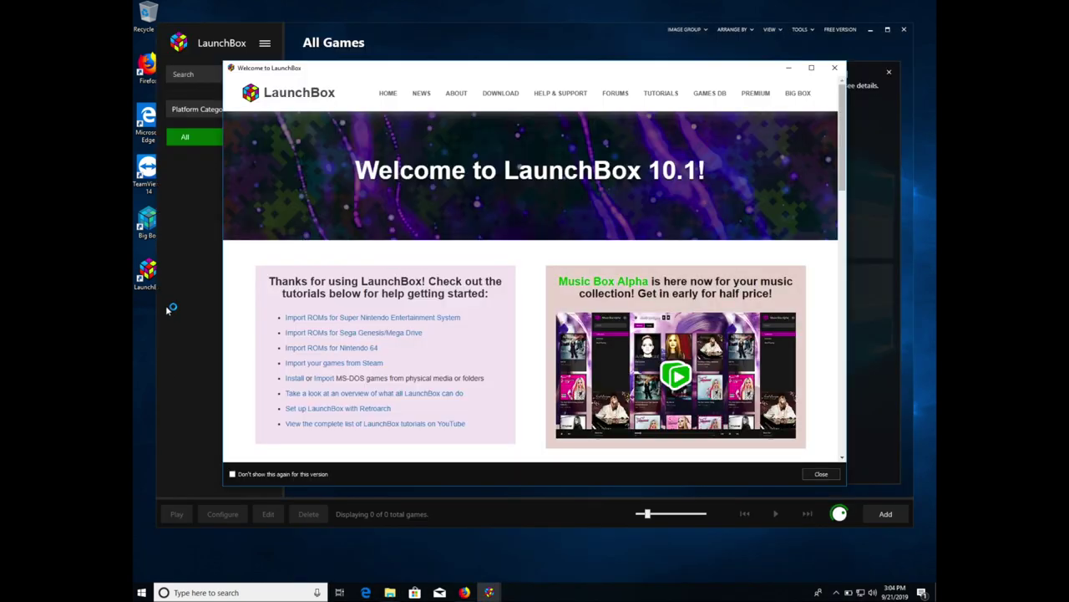
- Disable the LaunchBox 10.1 welcome screen, close the Add Games prompt, and minimize LaunchBox
left_click(233, 475)
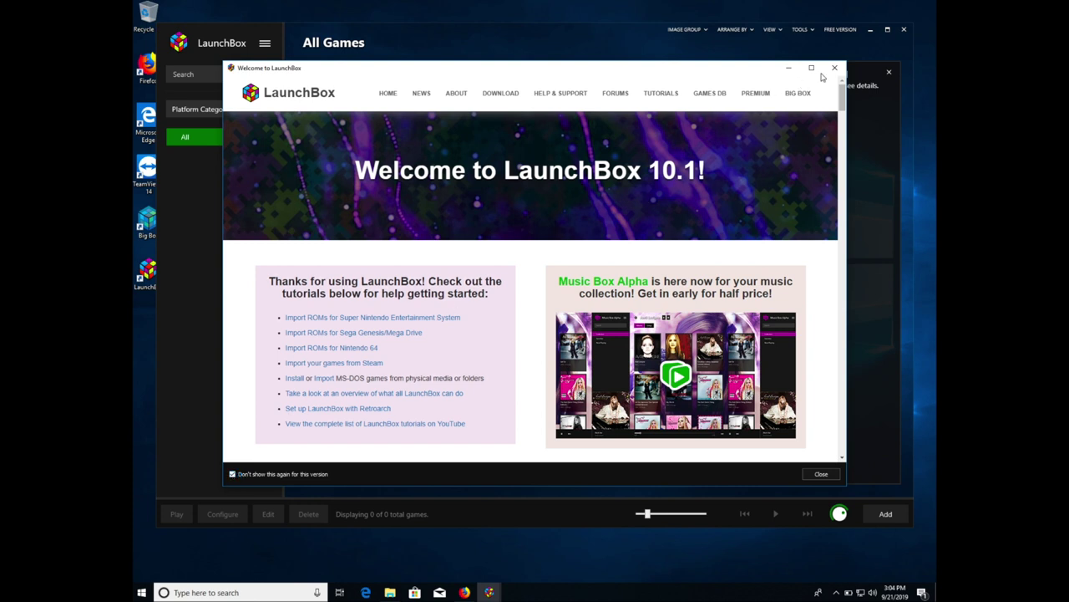
left_click(817, 474)
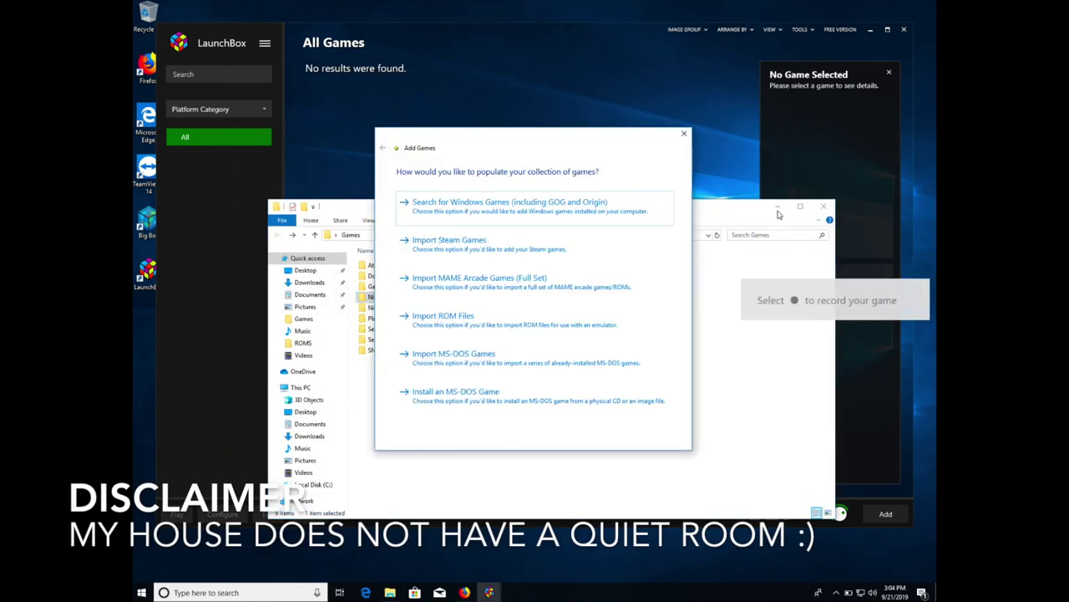
left_click(686, 134)
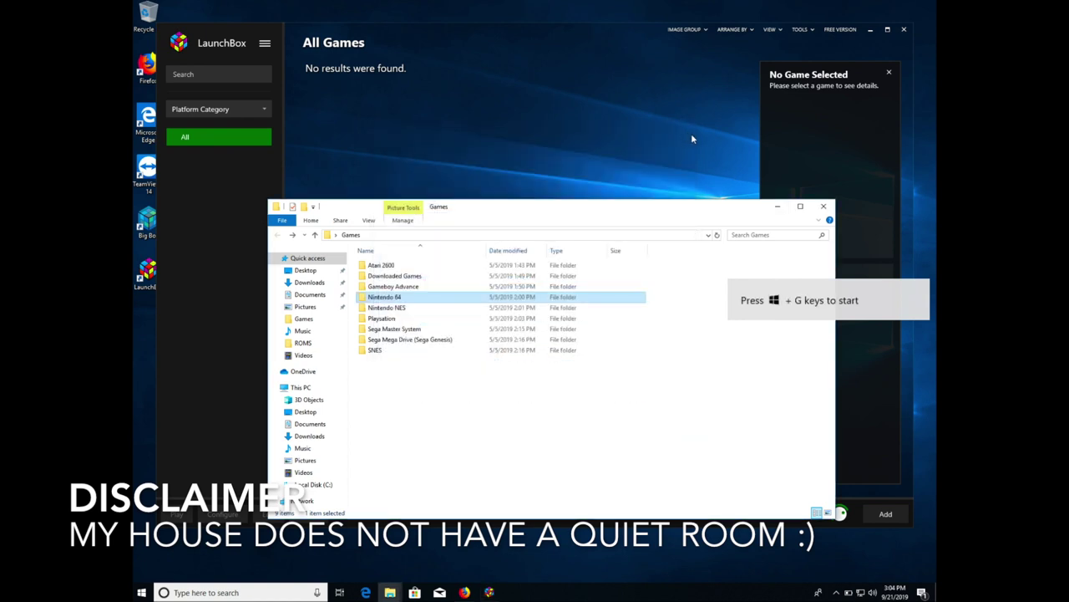
left_click(781, 214)
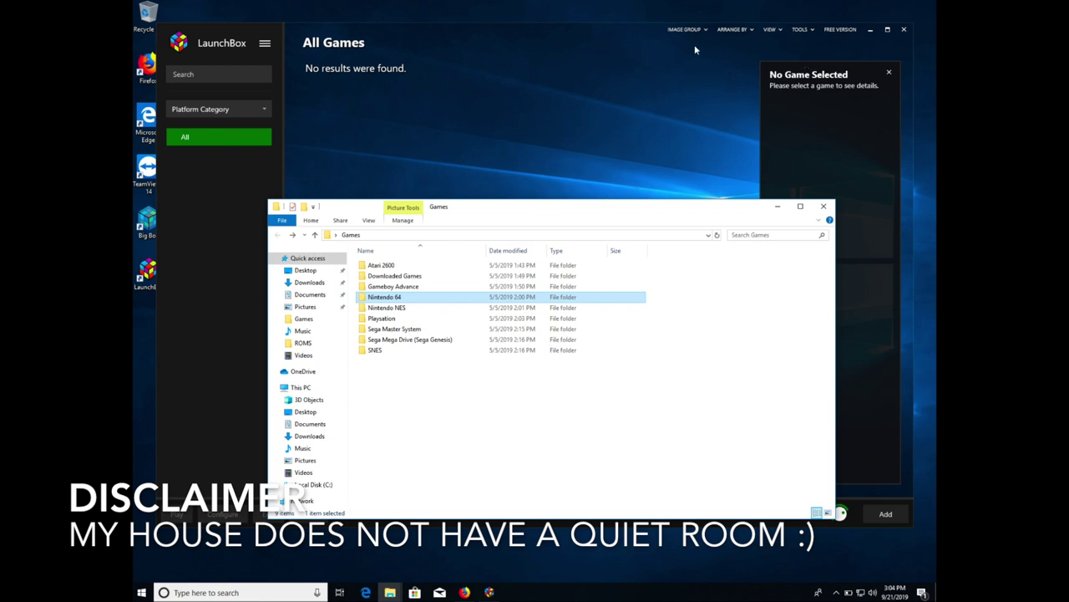
left_click(873, 32)
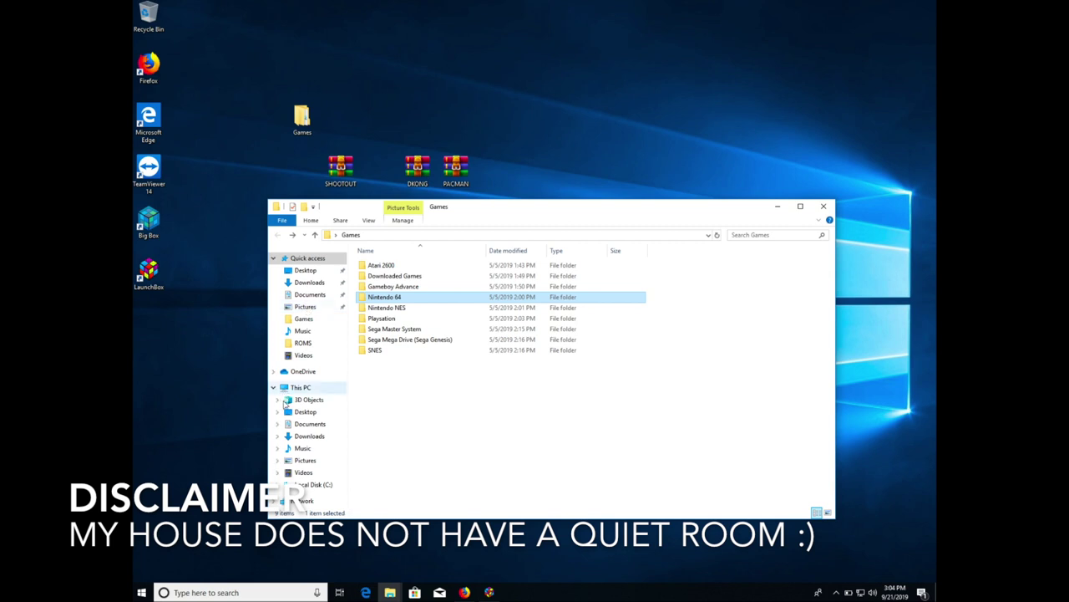
- Open C:\LaunchBox from Local Disk (C:) and drag the desktop Games folder into it
left_click(294, 489)
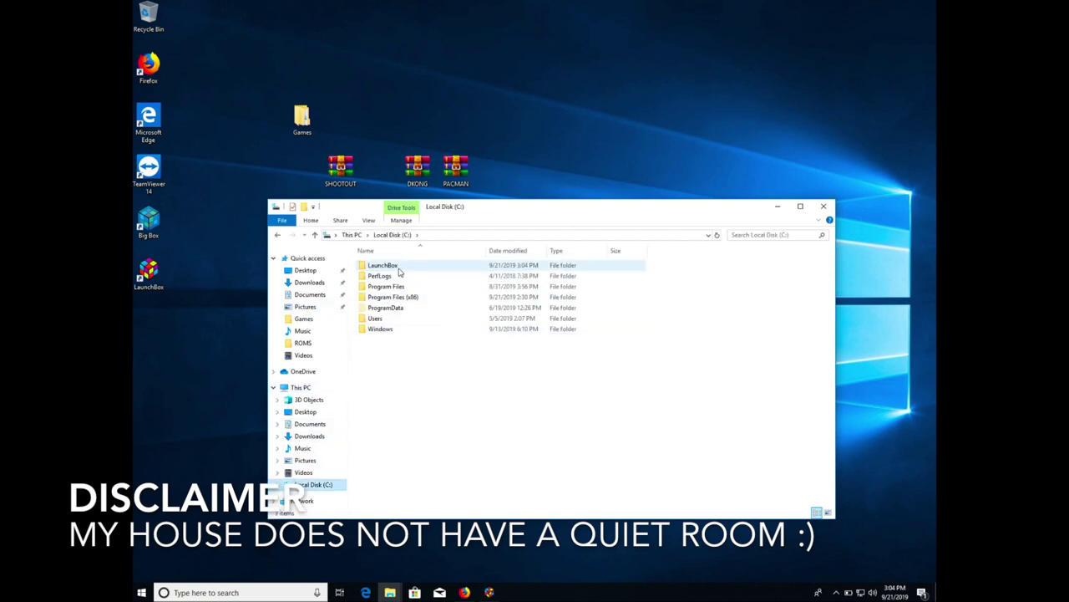
double_click(399, 269)
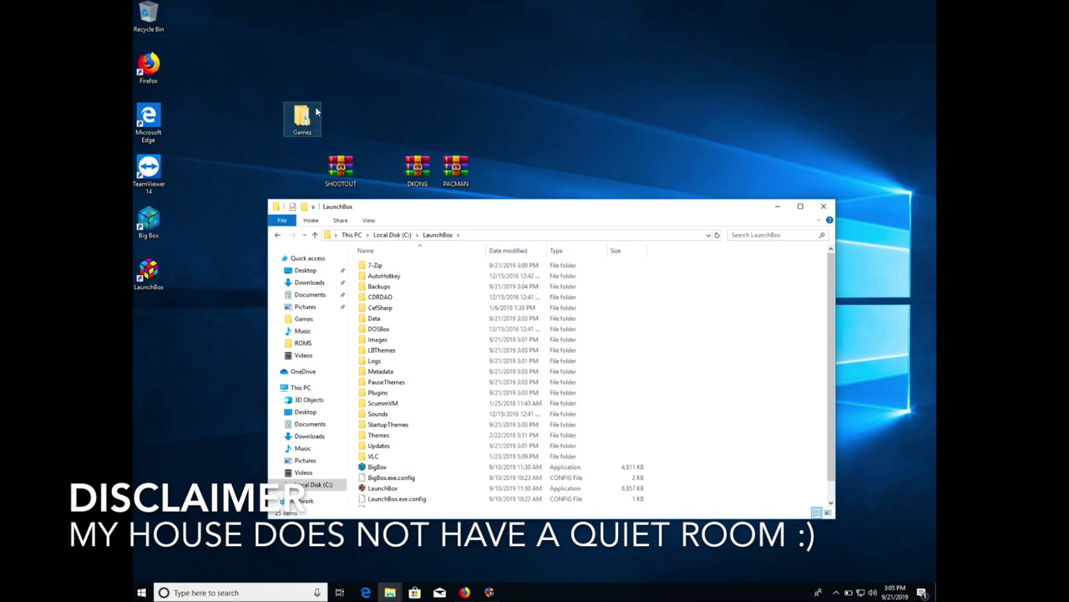
left_click_drag(309, 120, 697, 486)
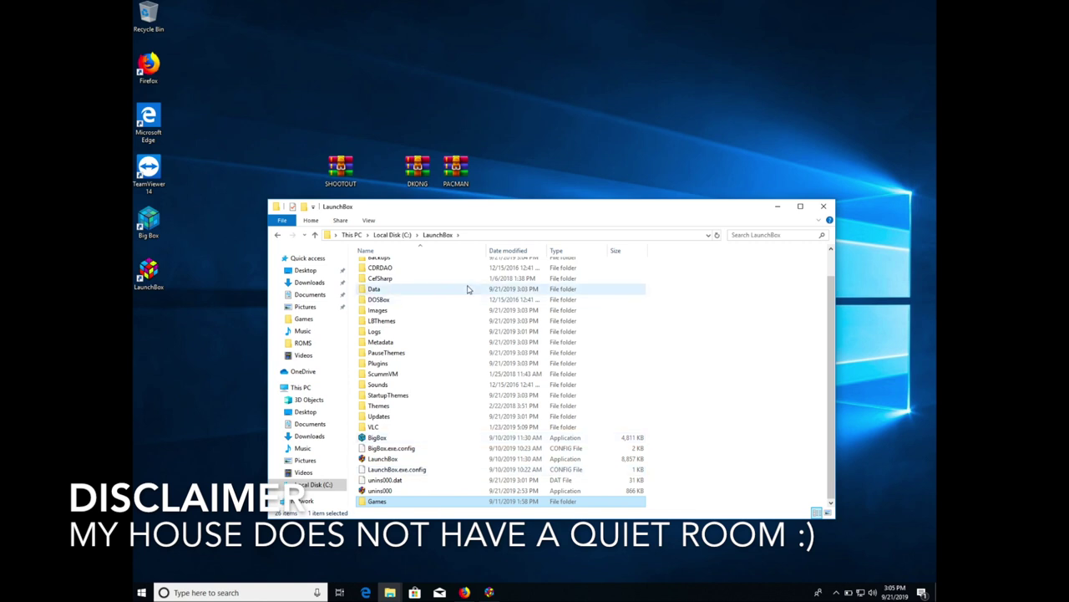
- Make a new folder named Emulators in C:\LaunchBox and open it
right_click(701, 325)
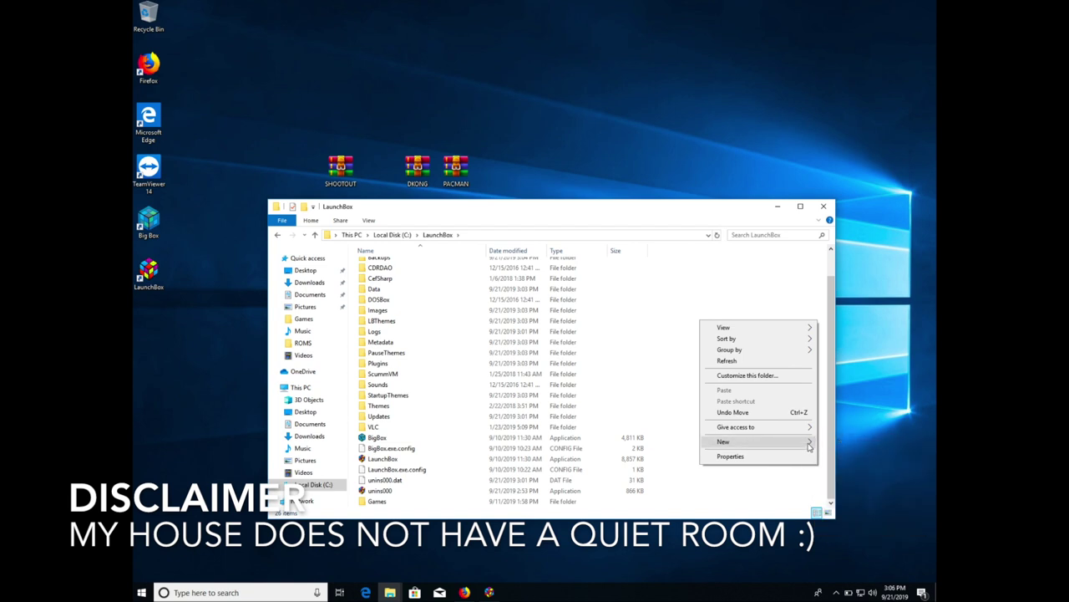
left_click(838, 443)
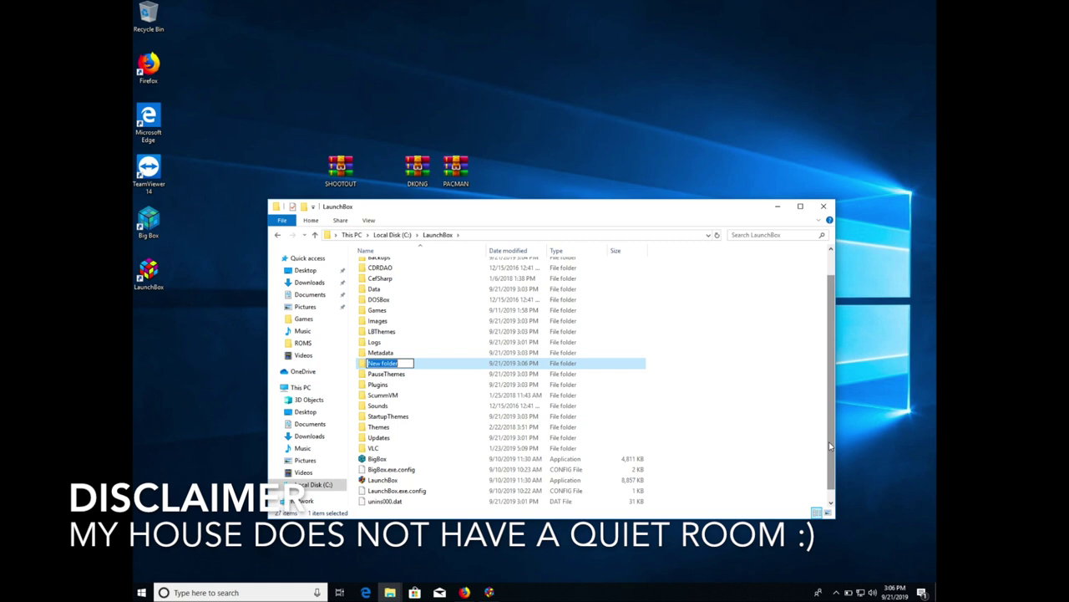
type("Emulators")
key("Return")
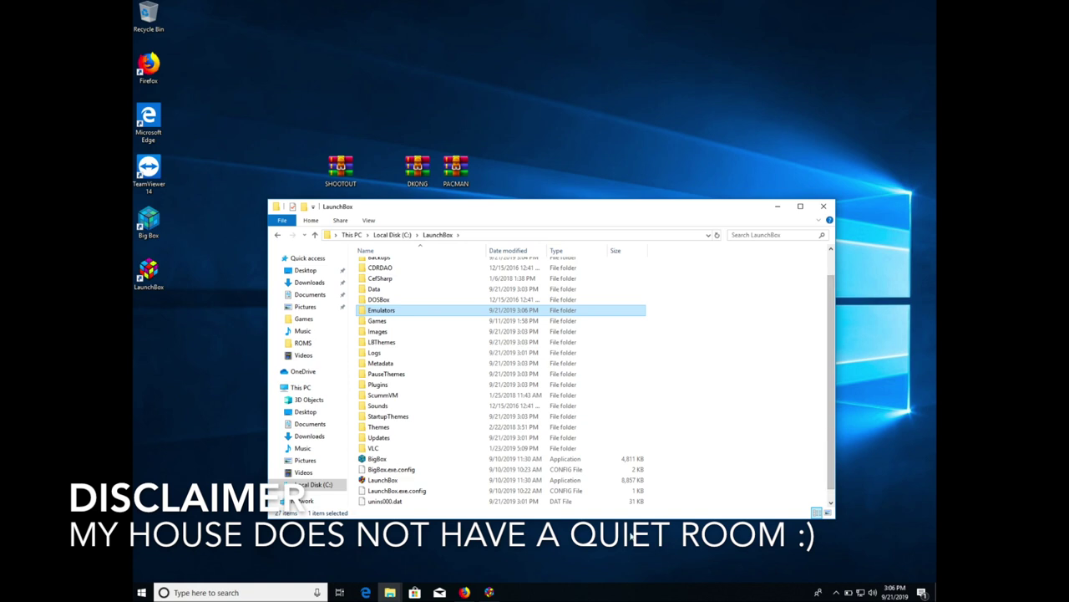
double_click(393, 311)
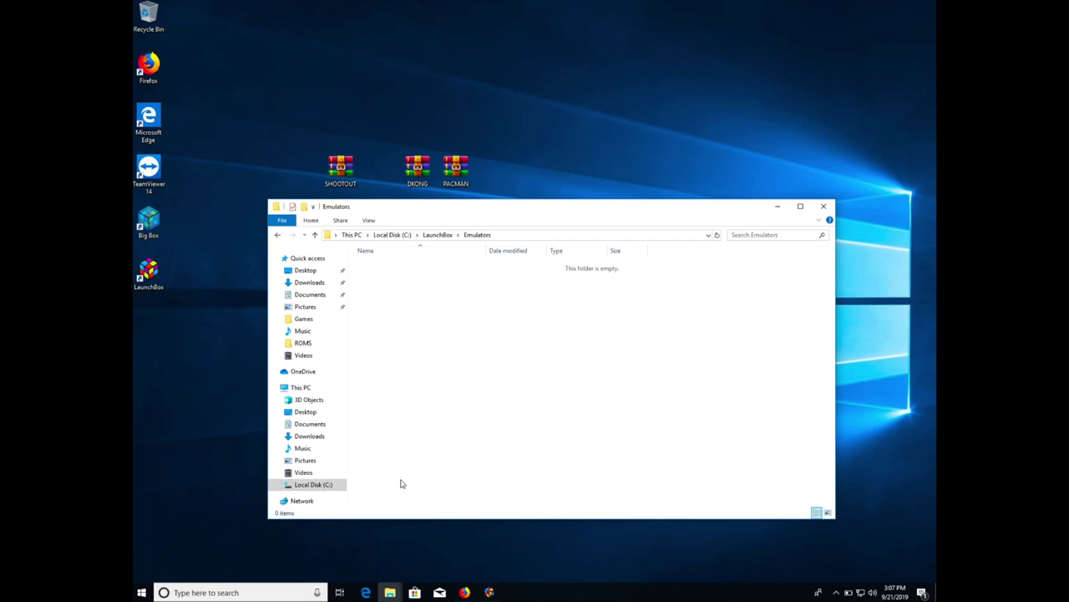
- Launch the mame0201b_64bit self-extracting archive from the Downloads folder
left_click(393, 593)
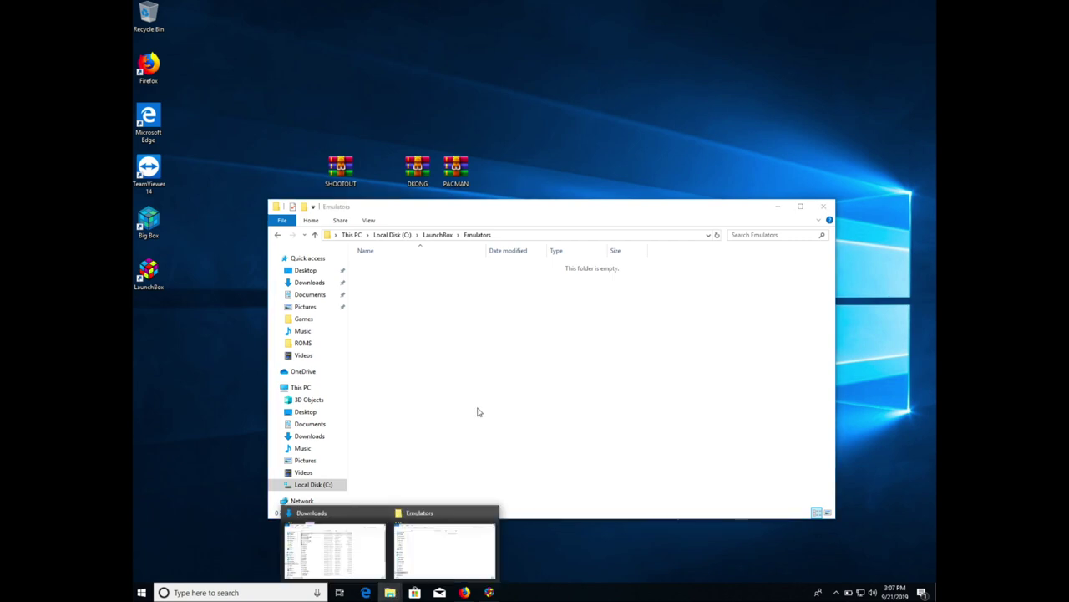
left_click(454, 543)
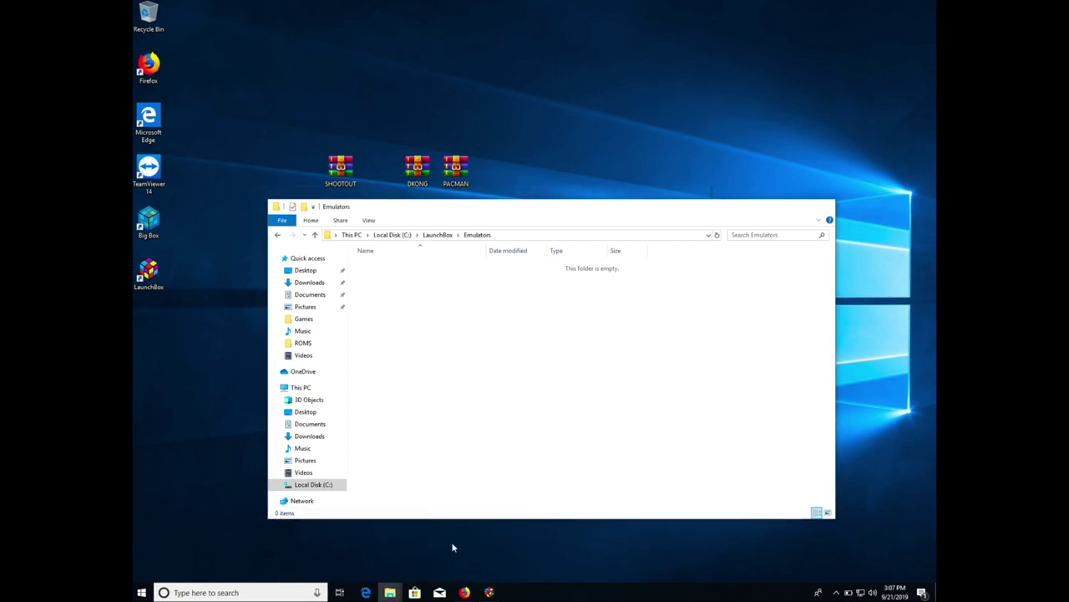
key("alt+Tab")
left_click_drag(418, 377, 435, 380)
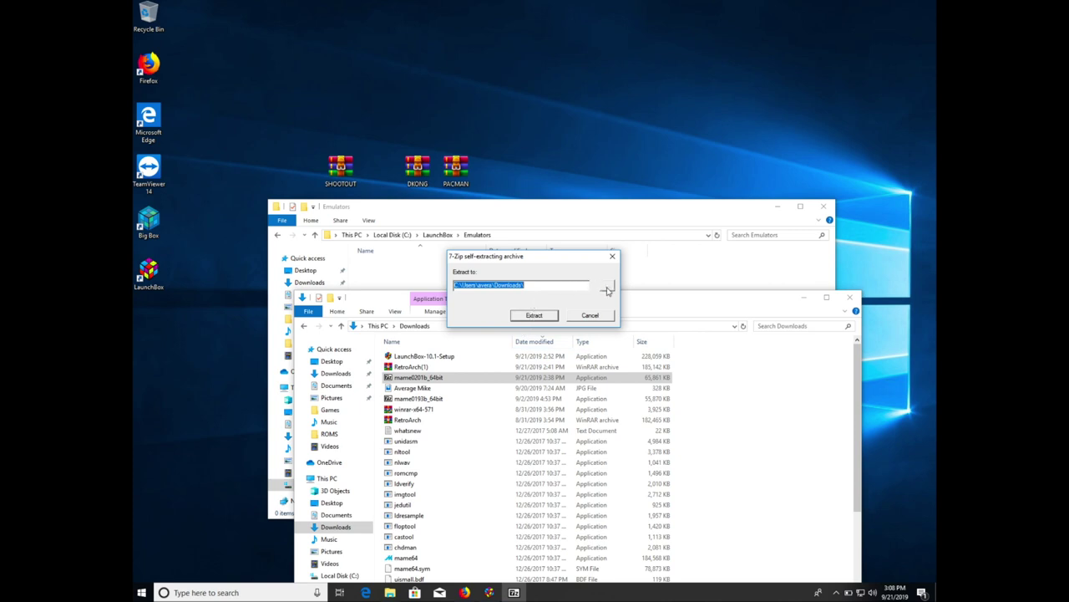
- Extract MAME 0.201 into C:\LaunchBox\Emulators as the chosen destination folder
left_click(608, 288)
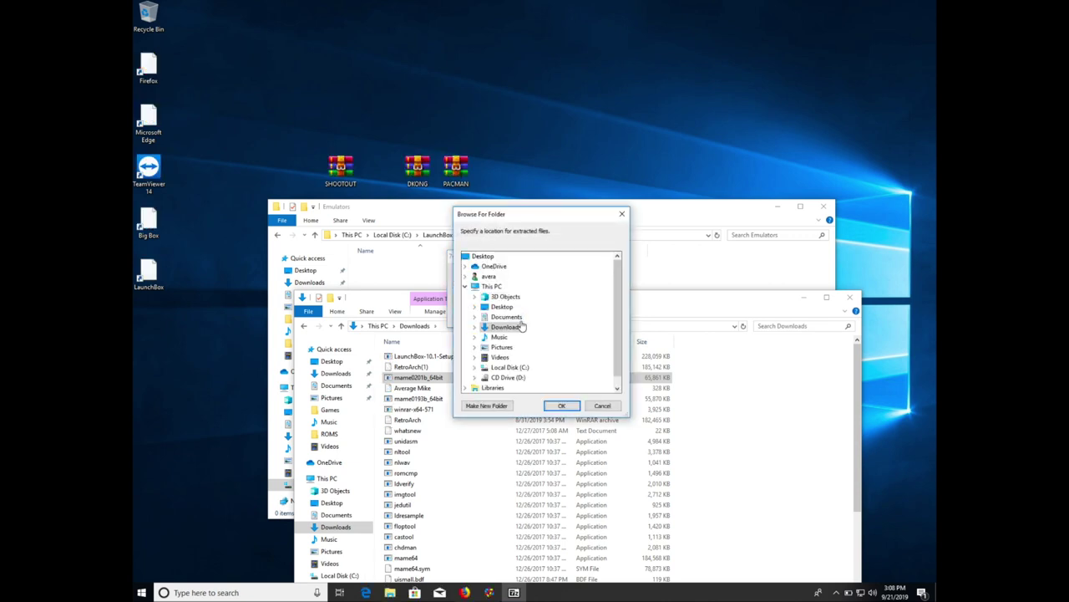
double_click(521, 370)
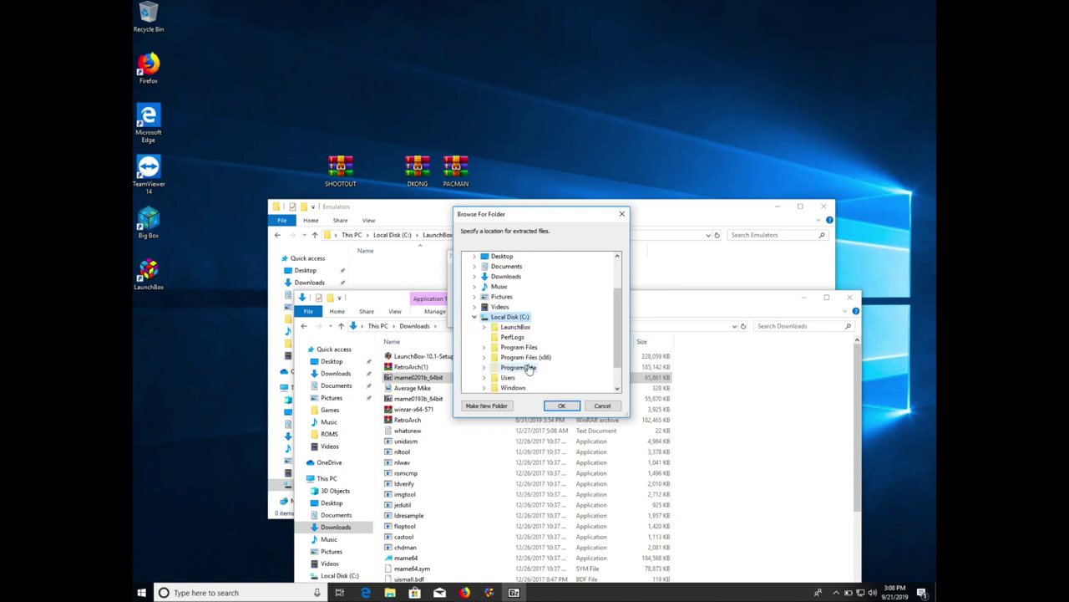
double_click(528, 331)
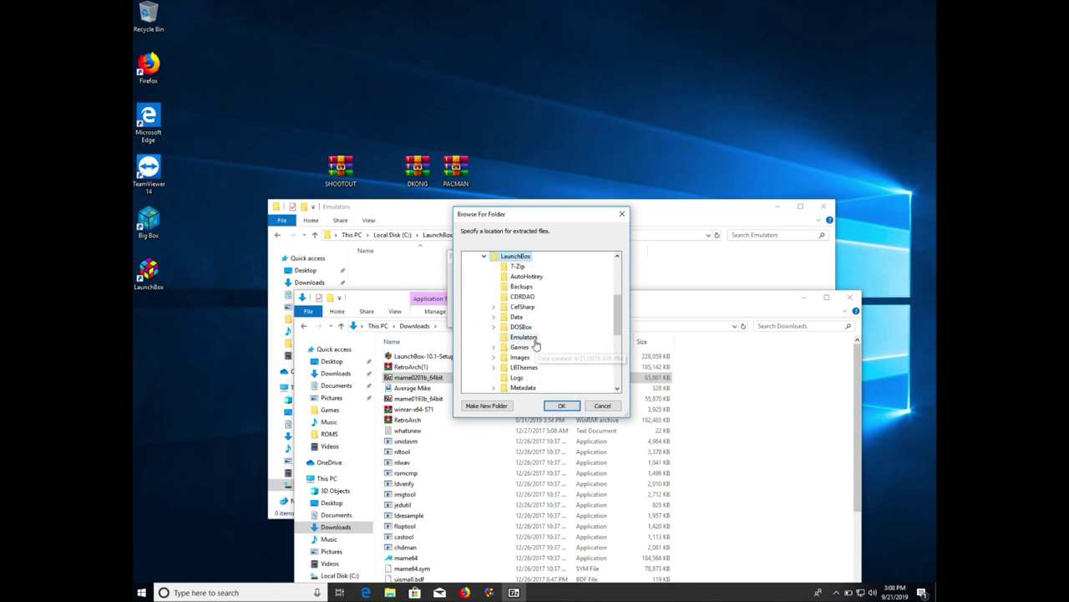
left_click(532, 338)
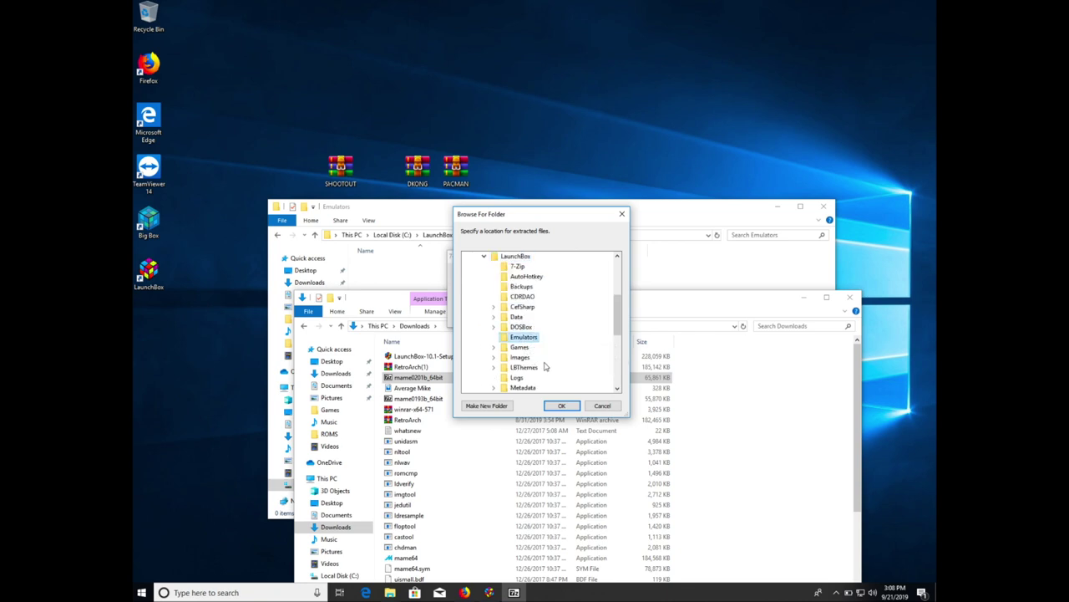
left_click(556, 407)
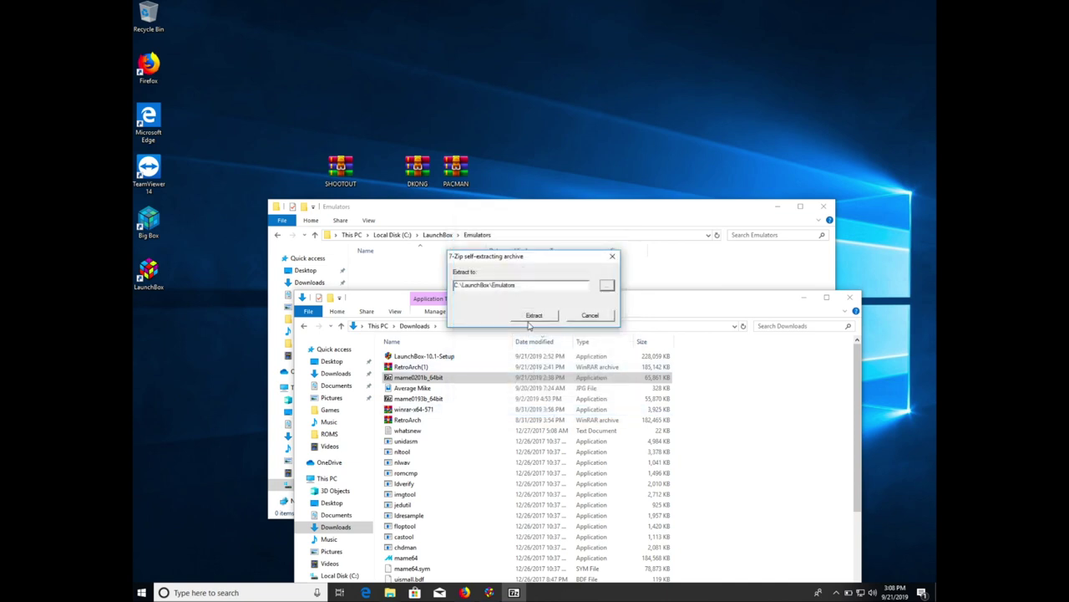
left_click(536, 318)
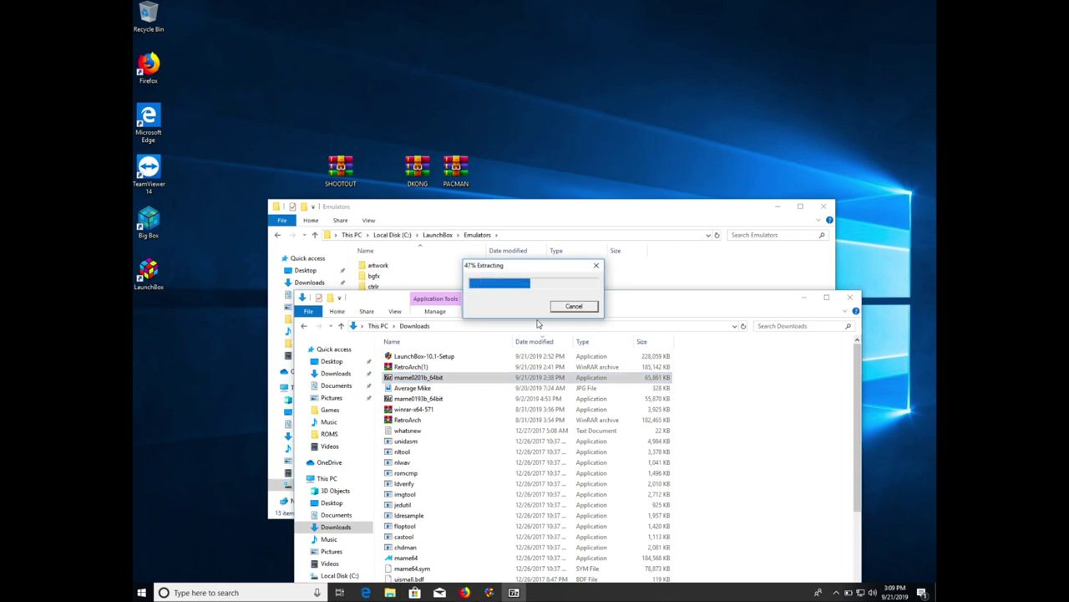
left_click(574, 221)
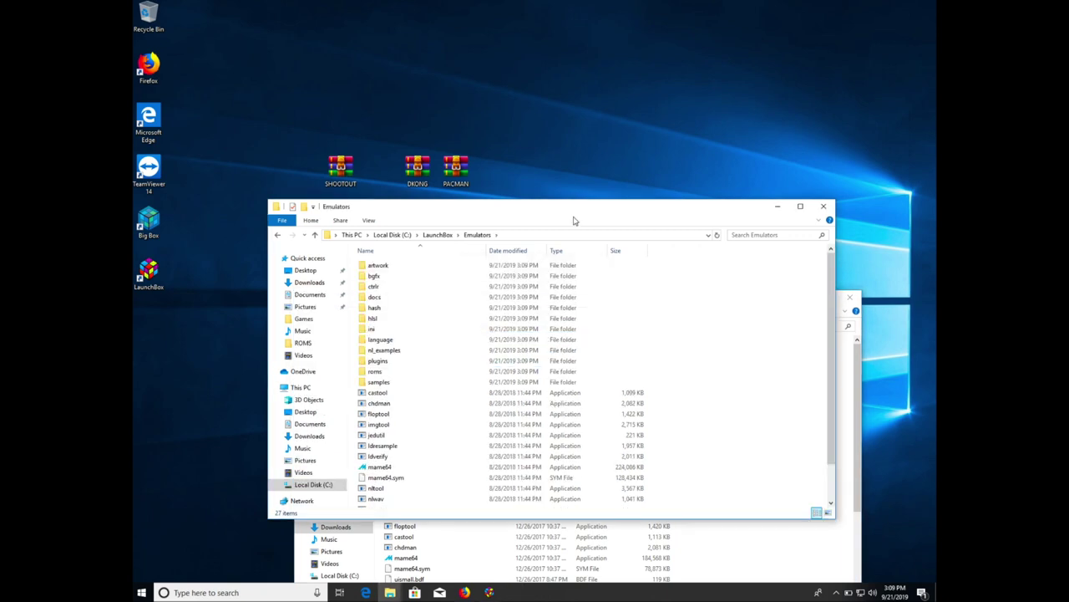
- Create a new folder named MAME inside Emulators
scroll(585, 351, "down", 2)
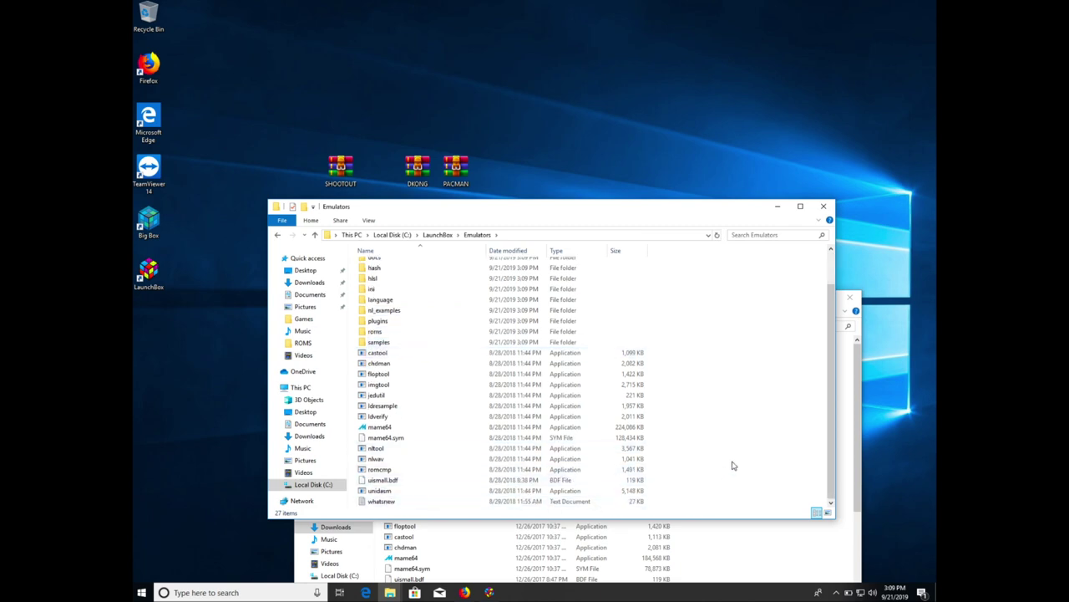
right_click(734, 464)
mouse_move(761, 437)
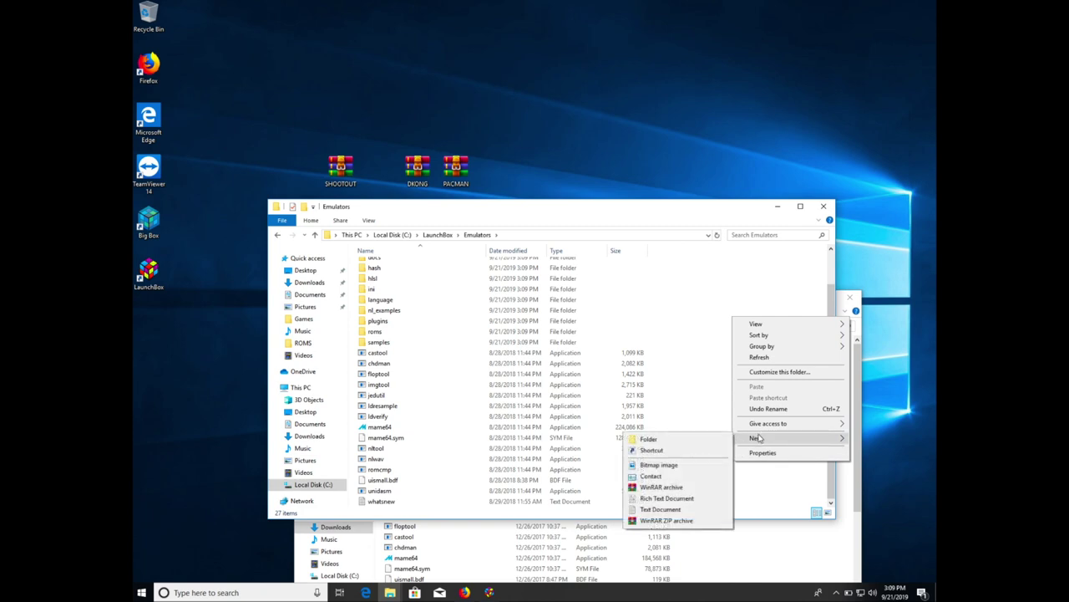
left_click(692, 442)
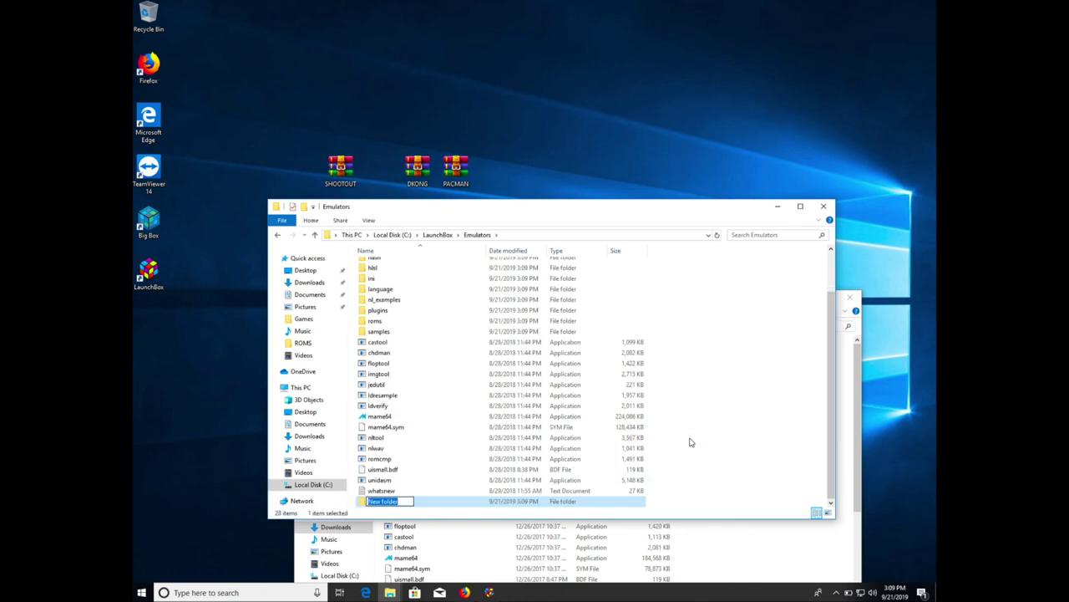
type("MAME")
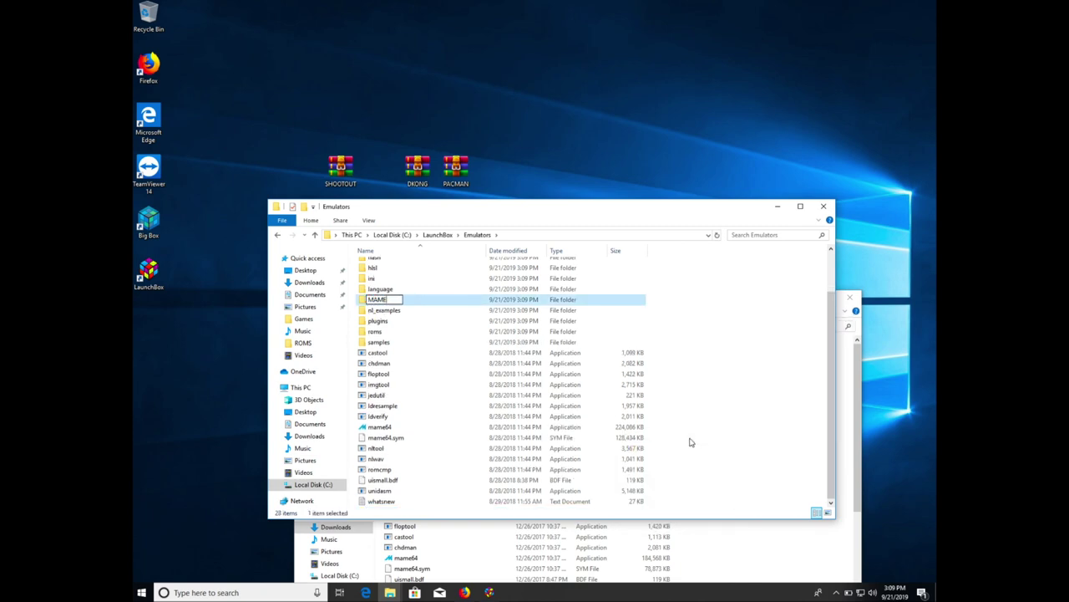
key("Return")
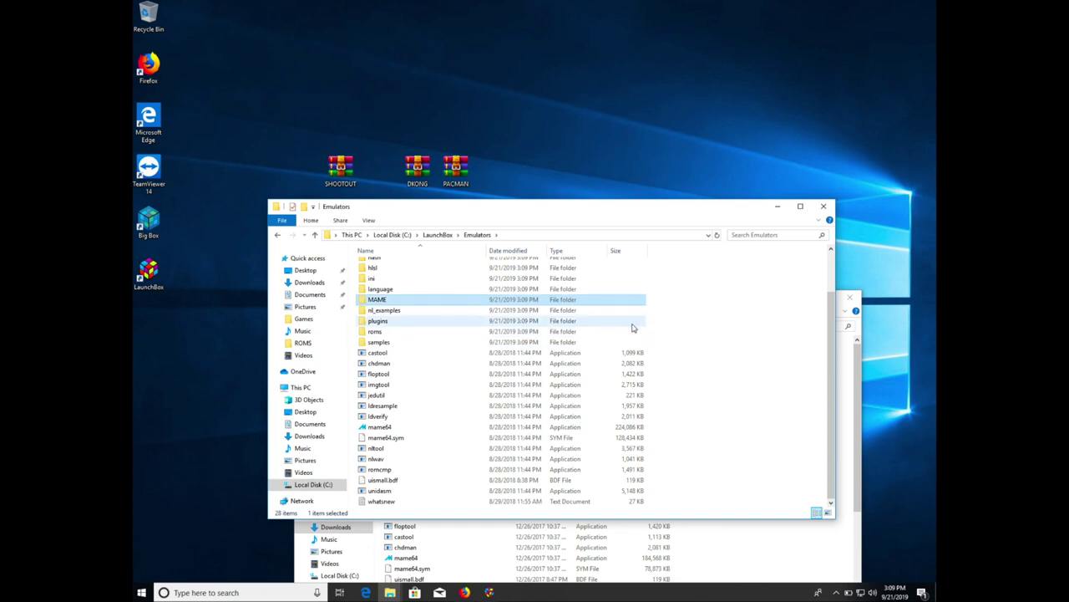
- Move all the extracted MAME files and folders into the MAME folder
left_click_drag(659, 316, 440, 506)
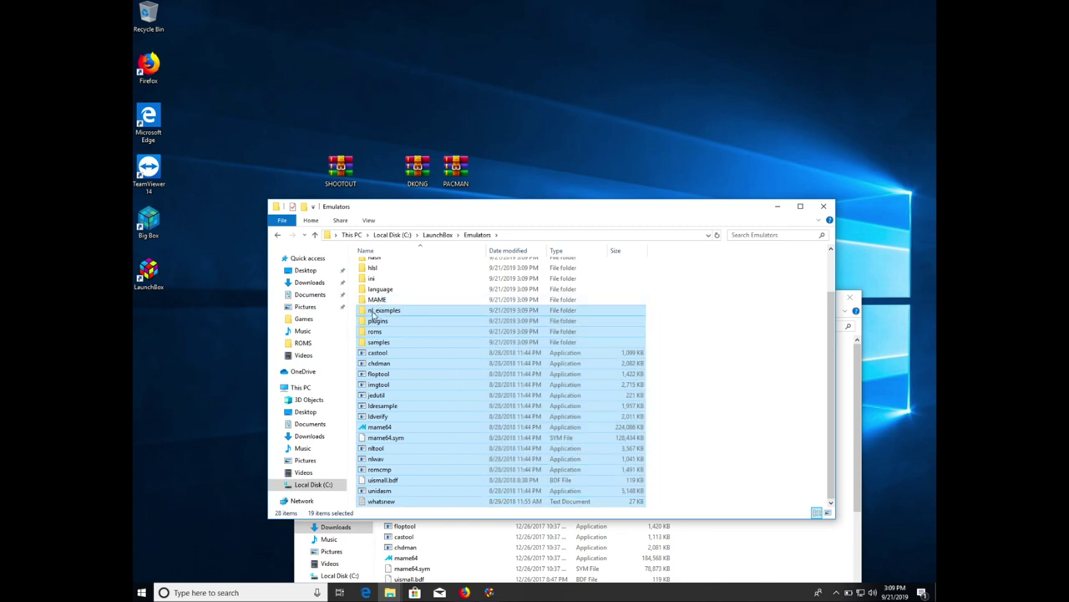
left_click_drag(374, 310, 374, 301)
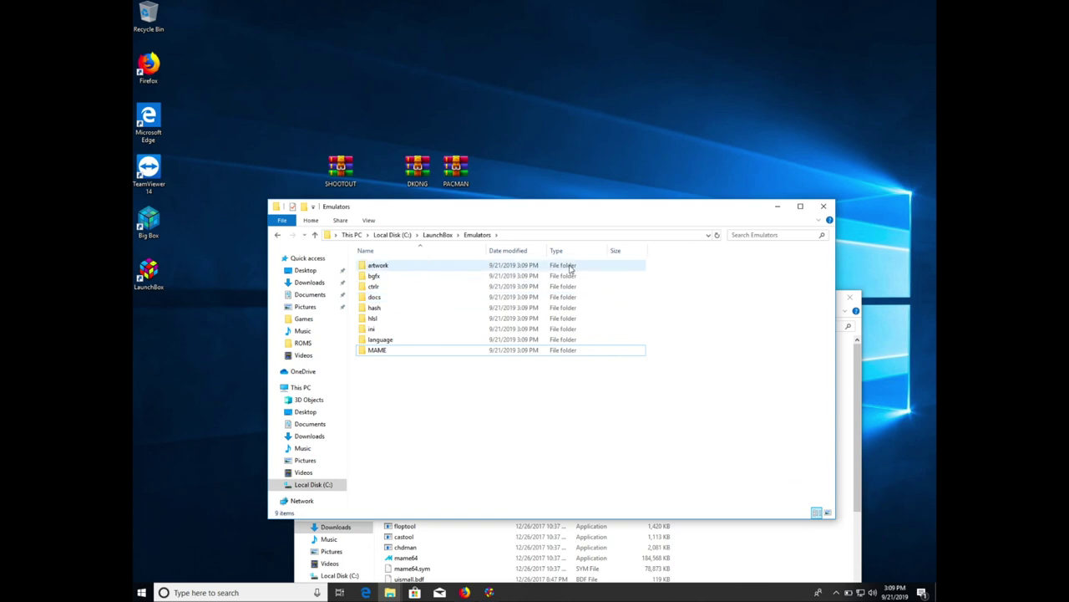
left_click(583, 268)
left_click_drag(583, 272, 375, 341)
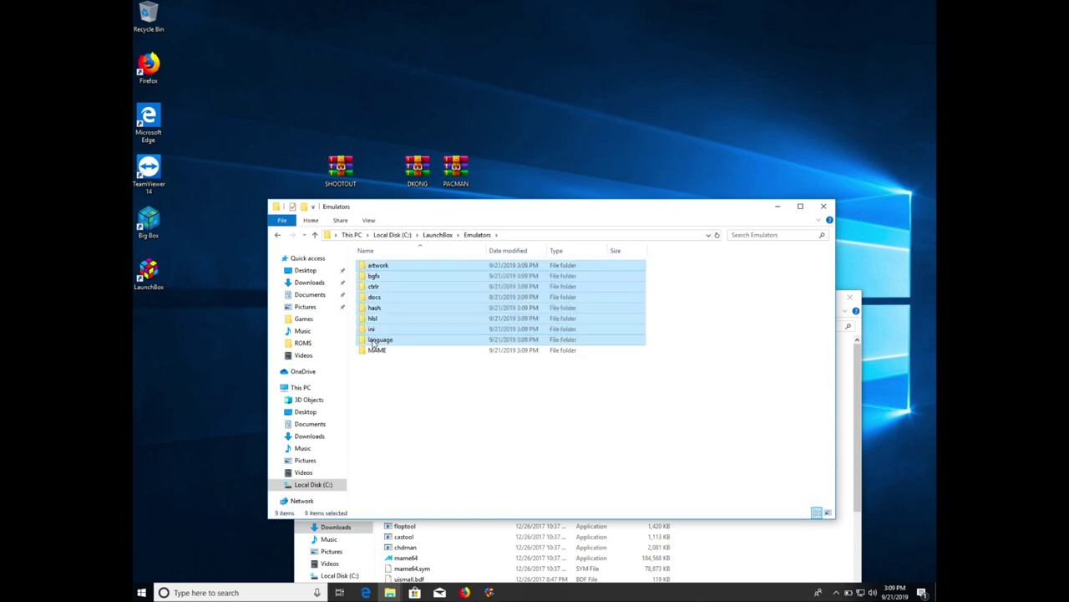
left_click_drag(372, 346, 374, 353)
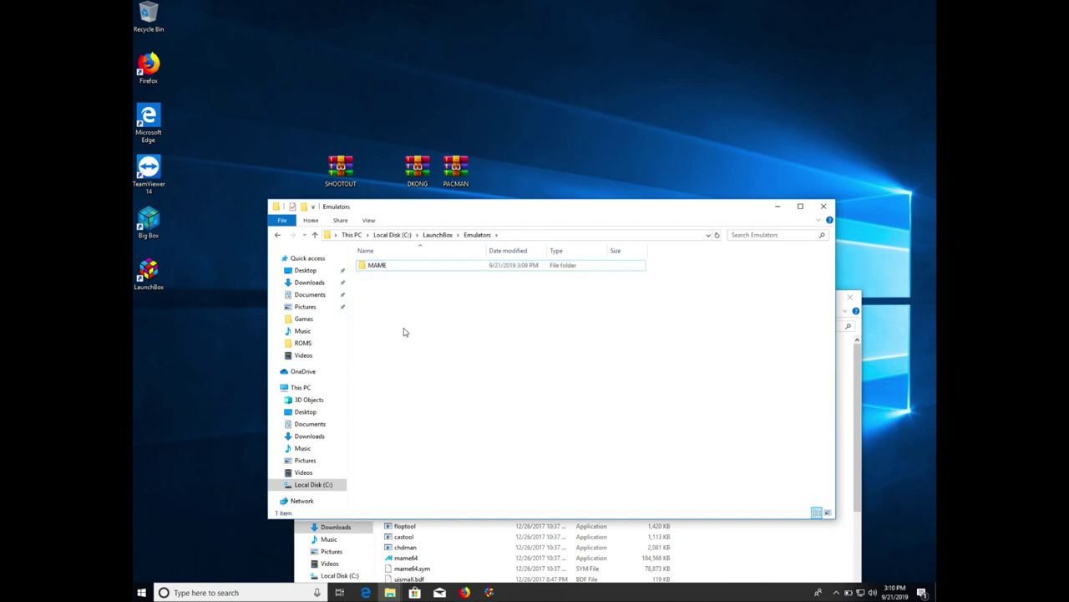
- Create a new folder named Retroarch beside MAME in Emulators
right_click(404, 330)
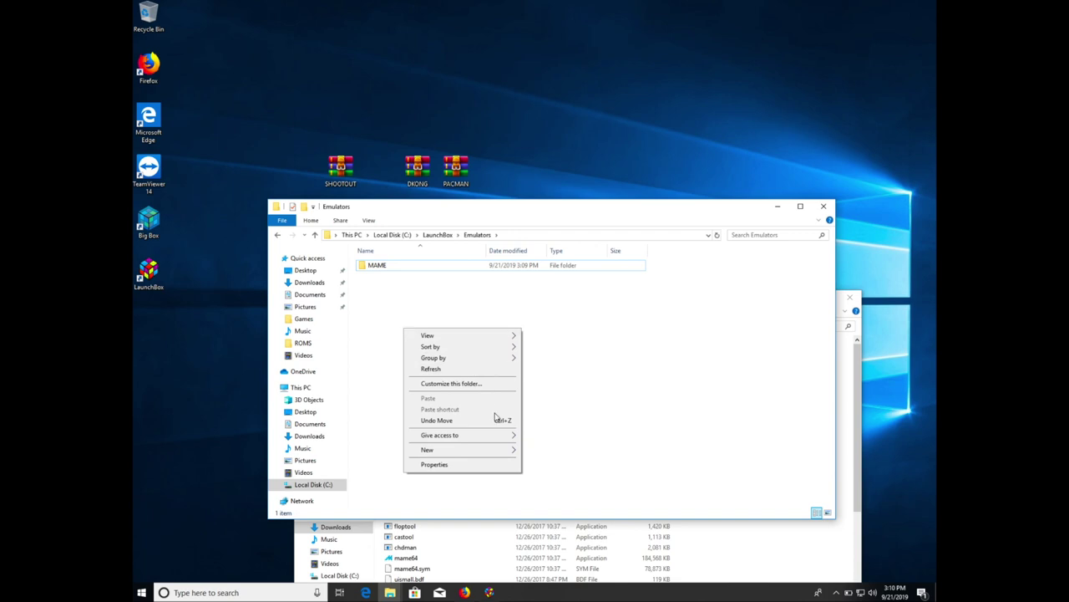
mouse_move(507, 456)
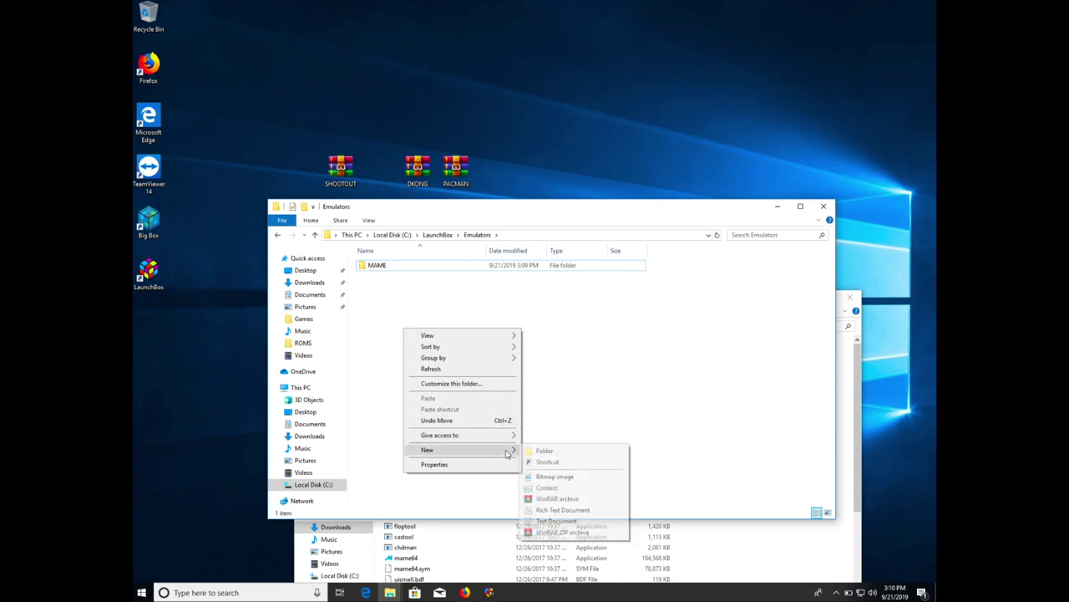
left_click(548, 454)
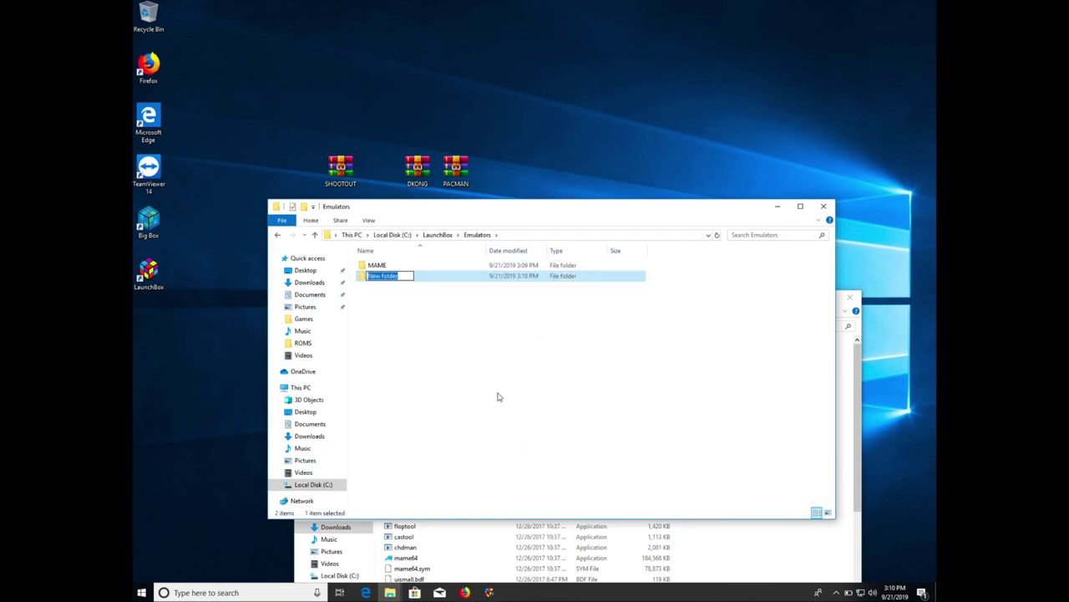
type("Retroarch")
key("Return")
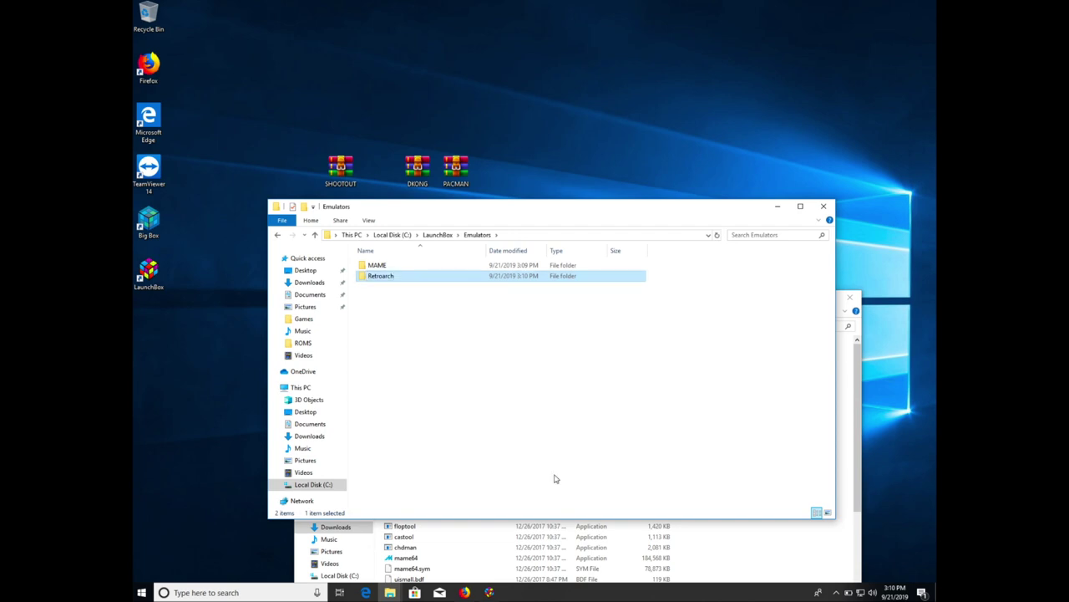
- Open the RetroArch(1) archive from the Downloads window
left_click(696, 535)
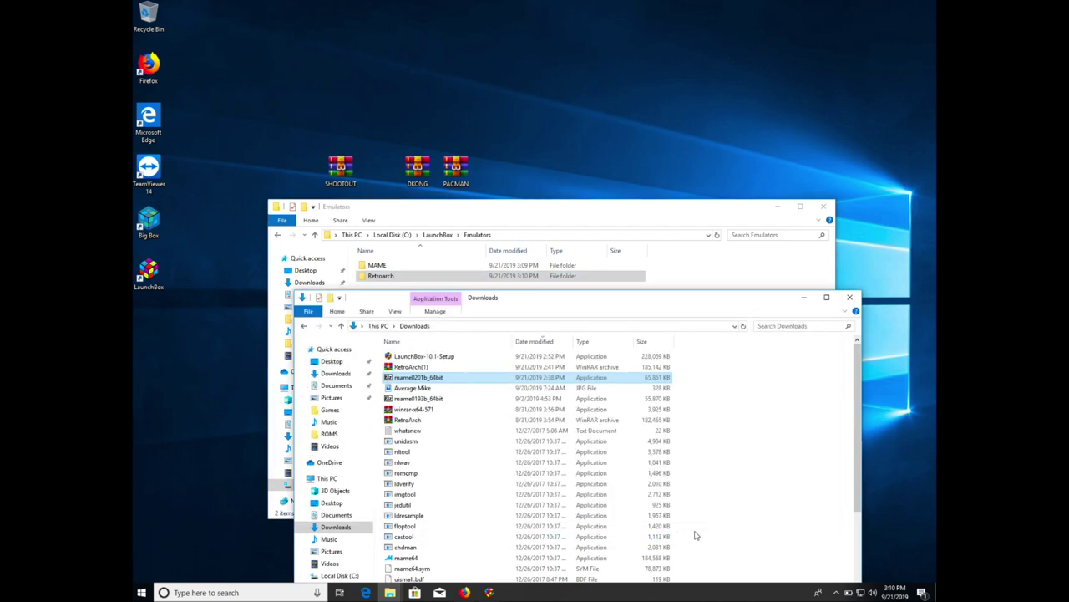
left_click(430, 367)
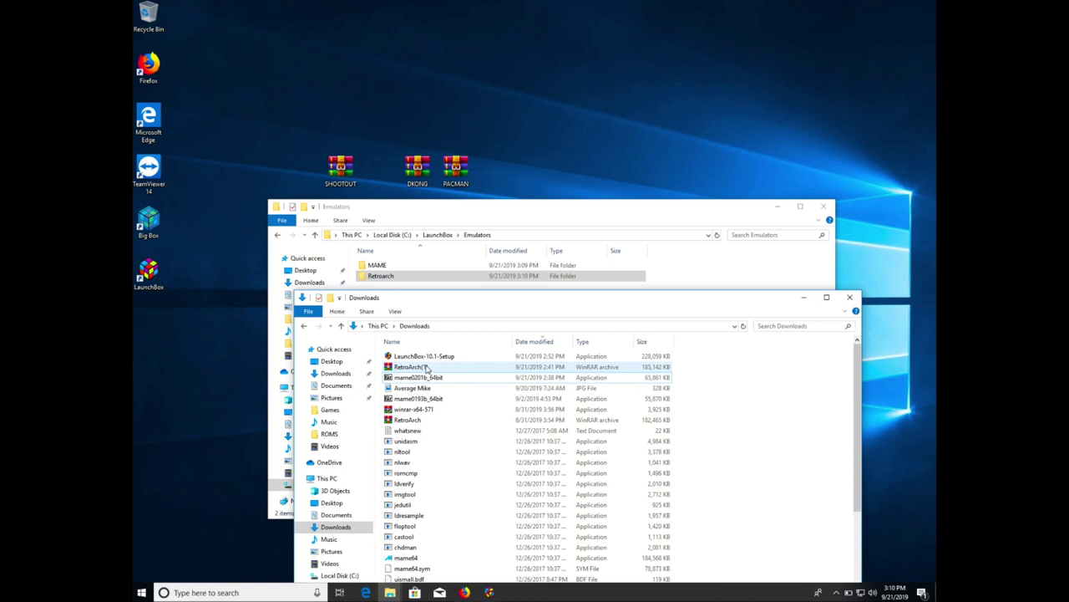
double_click(427, 367)
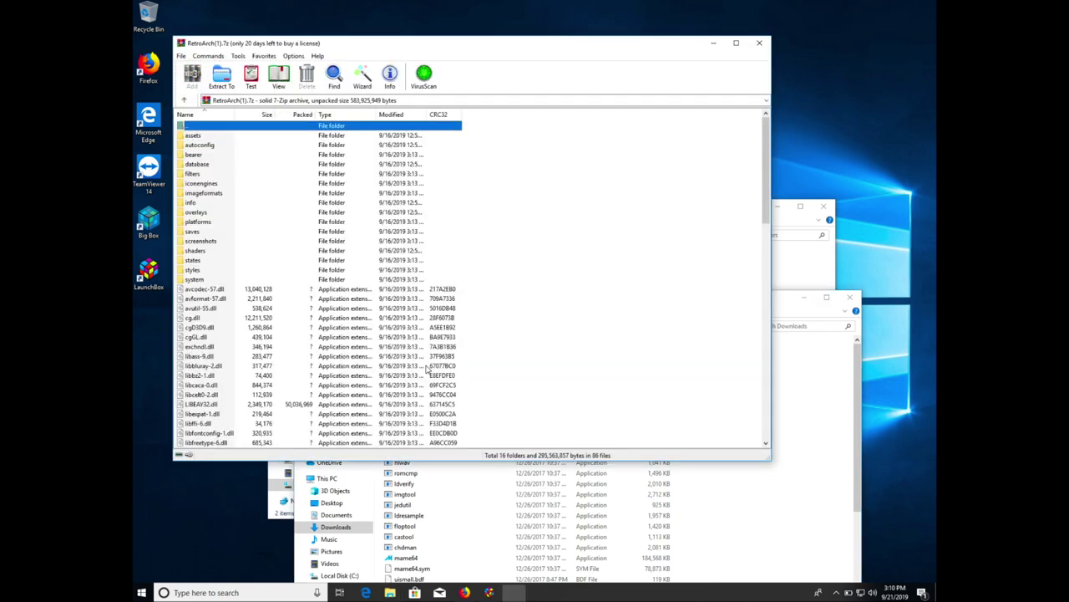
- Extract RetroArch(1).7z with WinRAR into C:\LaunchBox\Emulators\Retroarch
left_click(221, 76)
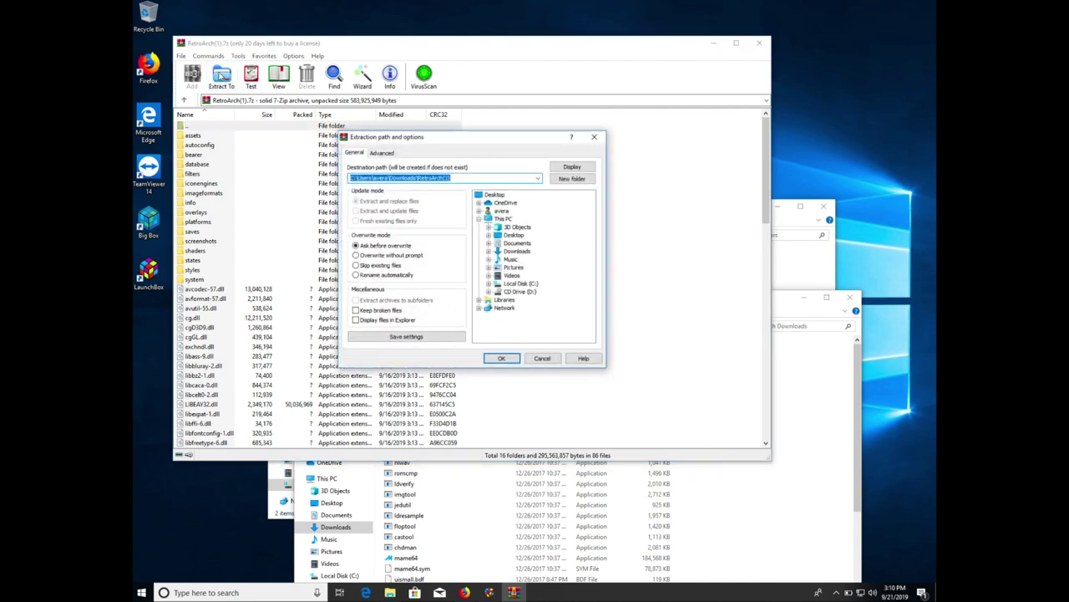
left_click(520, 284)
double_click(522, 285)
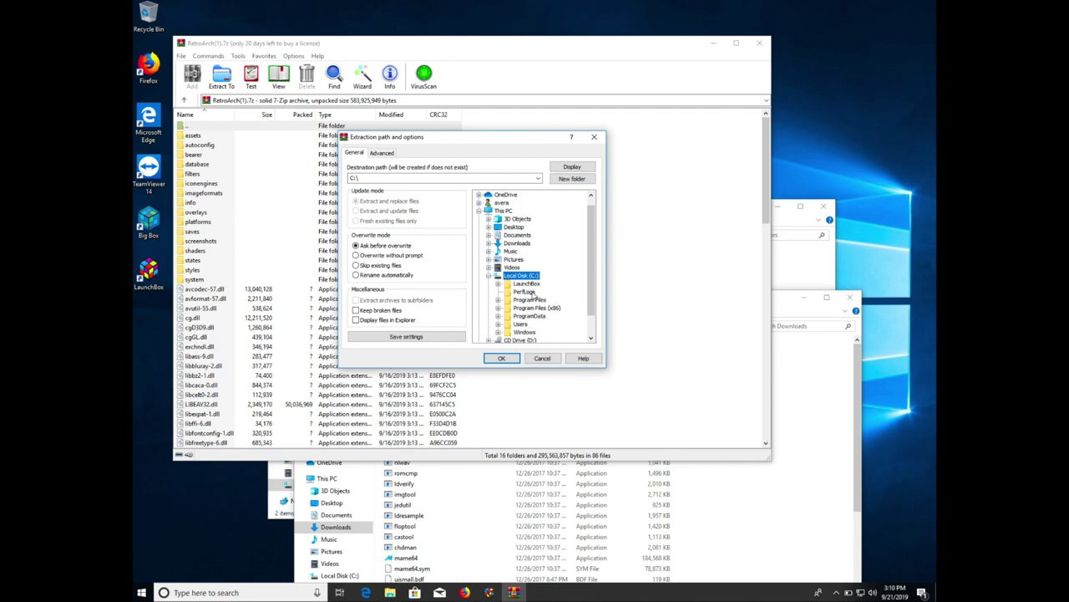
double_click(528, 284)
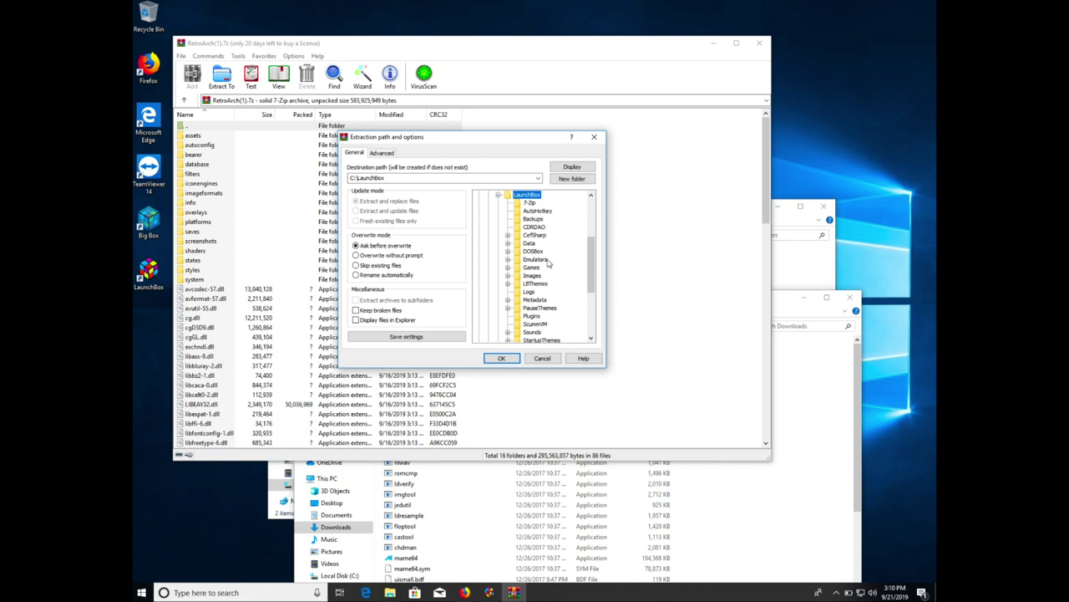
left_click(545, 261)
double_click(546, 262)
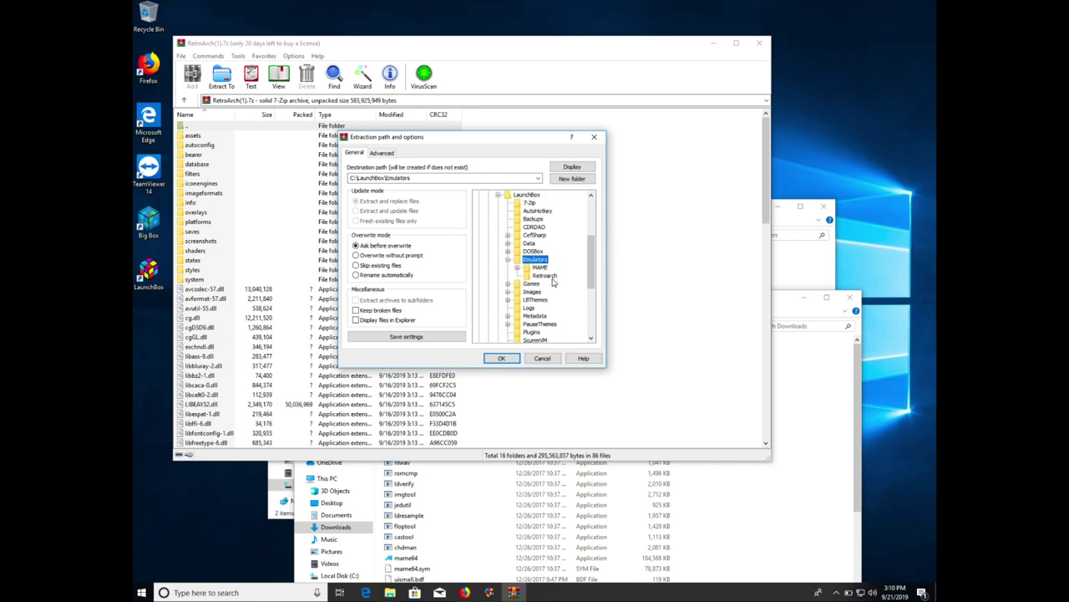
left_click(551, 279)
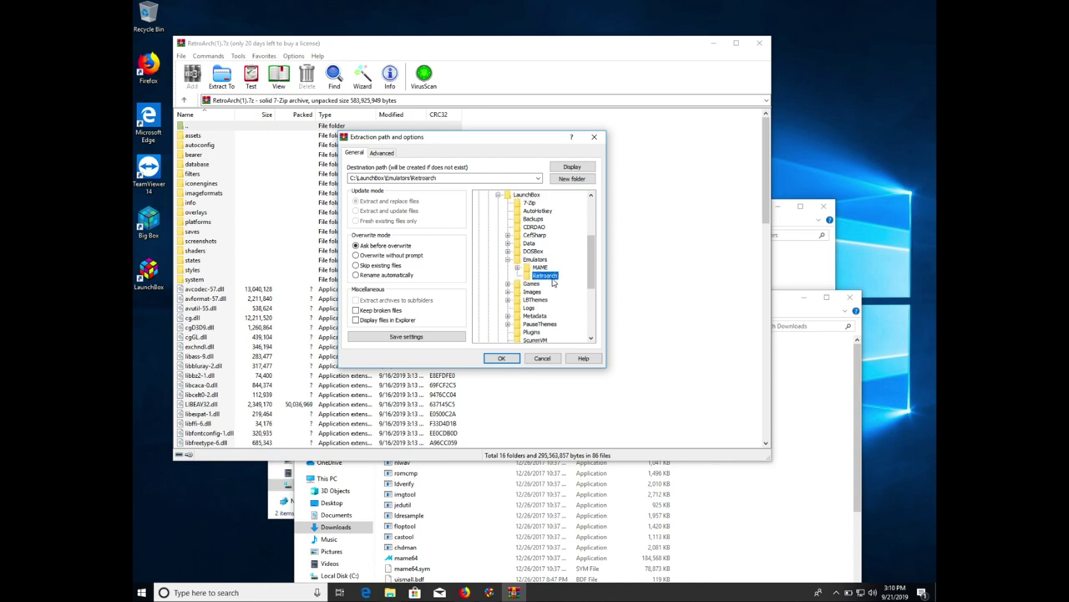
left_click(514, 359)
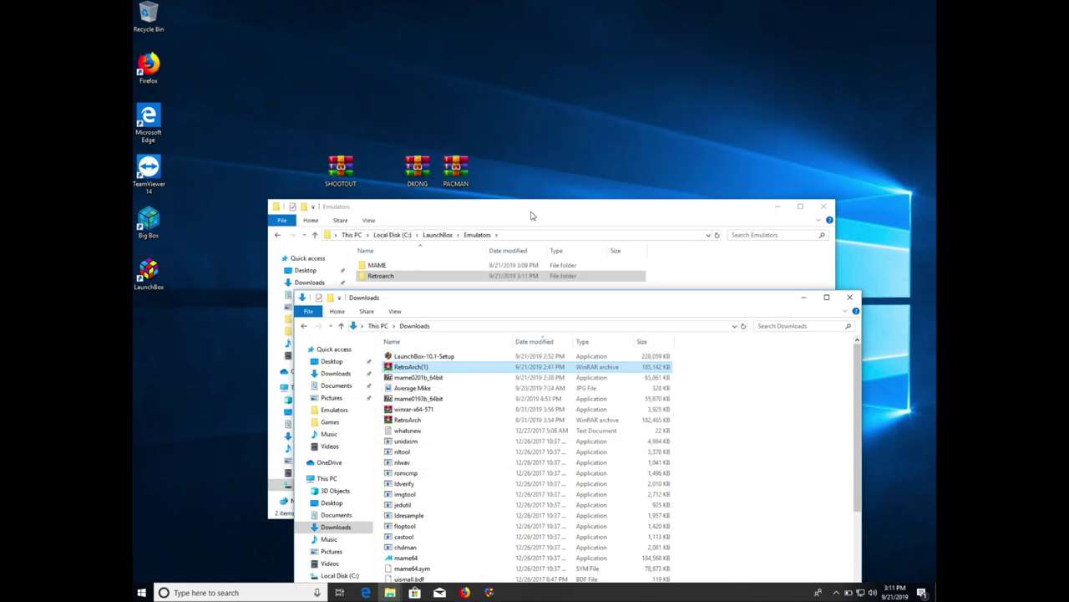
- Drag the DKONG, PACMAN and SHOOTOUT ZIP archives into Emulators\MAME\roms
left_click(530, 216)
double_click(388, 265)
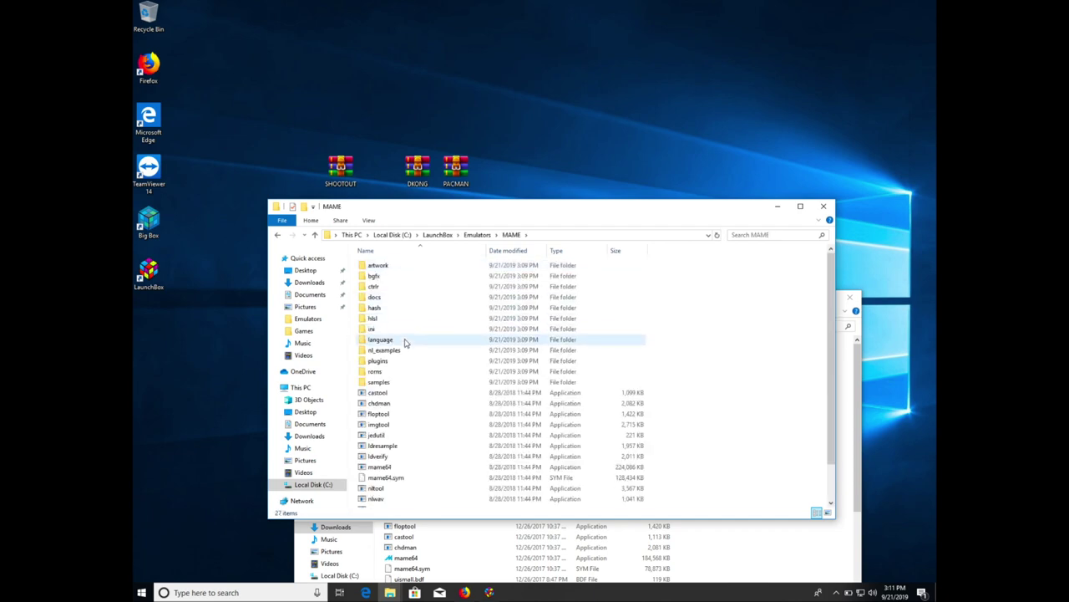
double_click(373, 371)
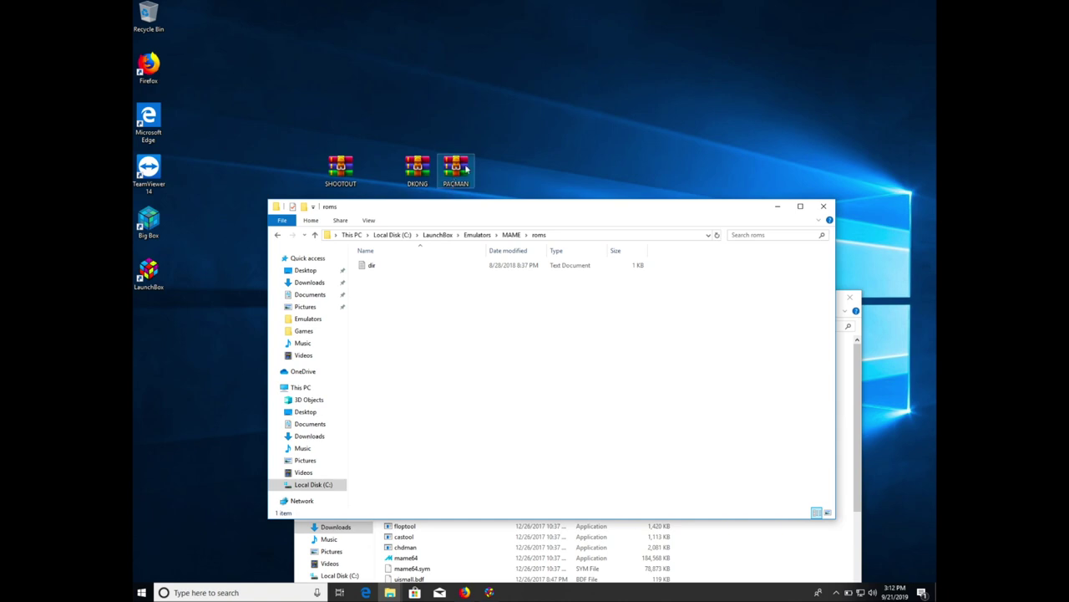
left_click_drag(491, 146, 314, 174)
left_click_drag(422, 170, 458, 405)
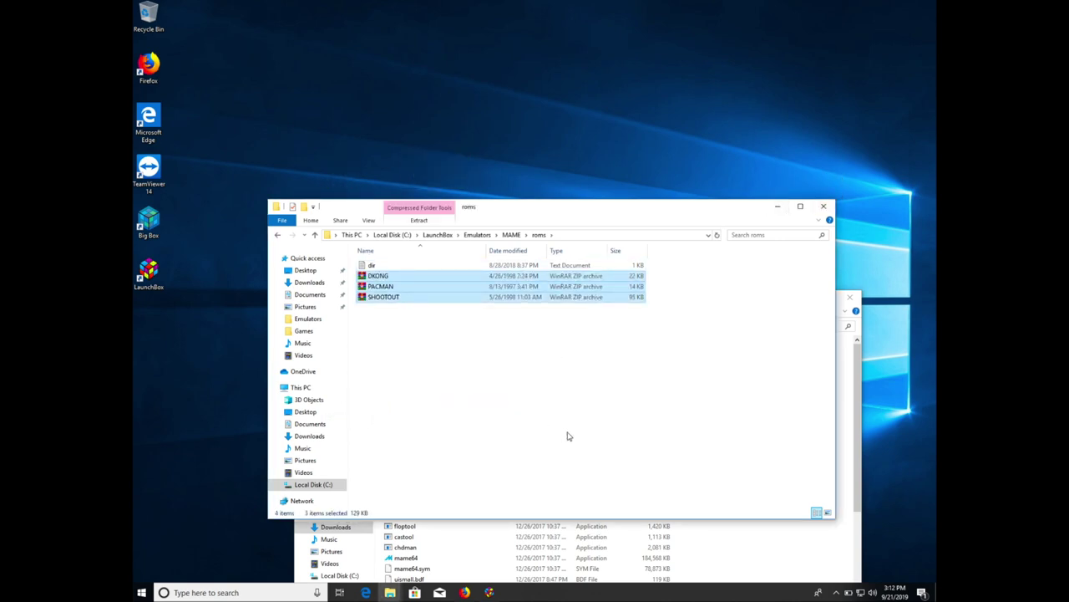
- In Manage Emulators, start a new emulator entry auto-filled as MAME
mouse_move(489, 592)
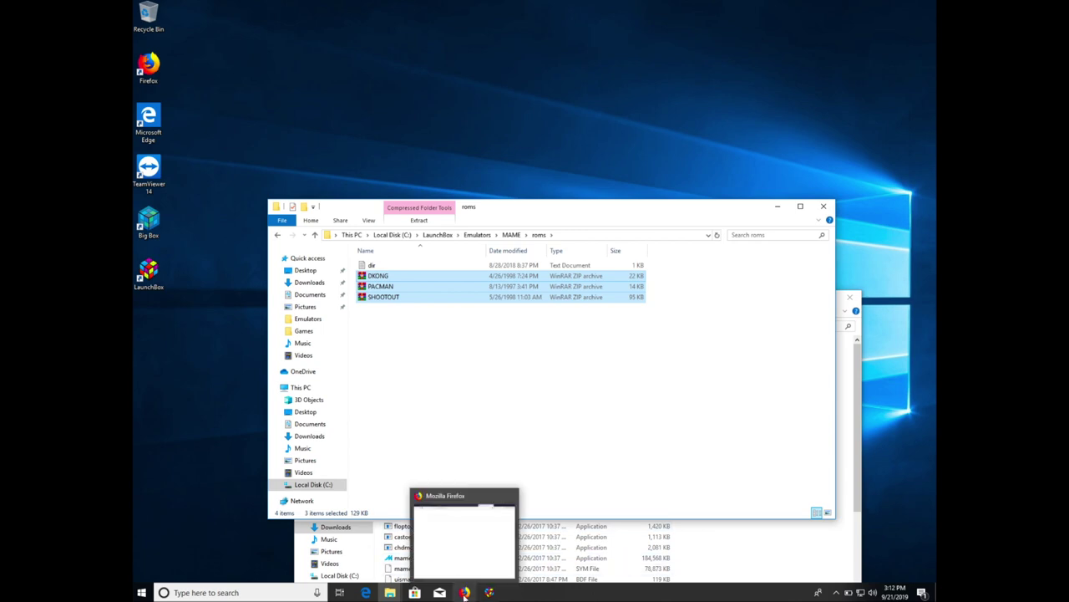
left_click(489, 592)
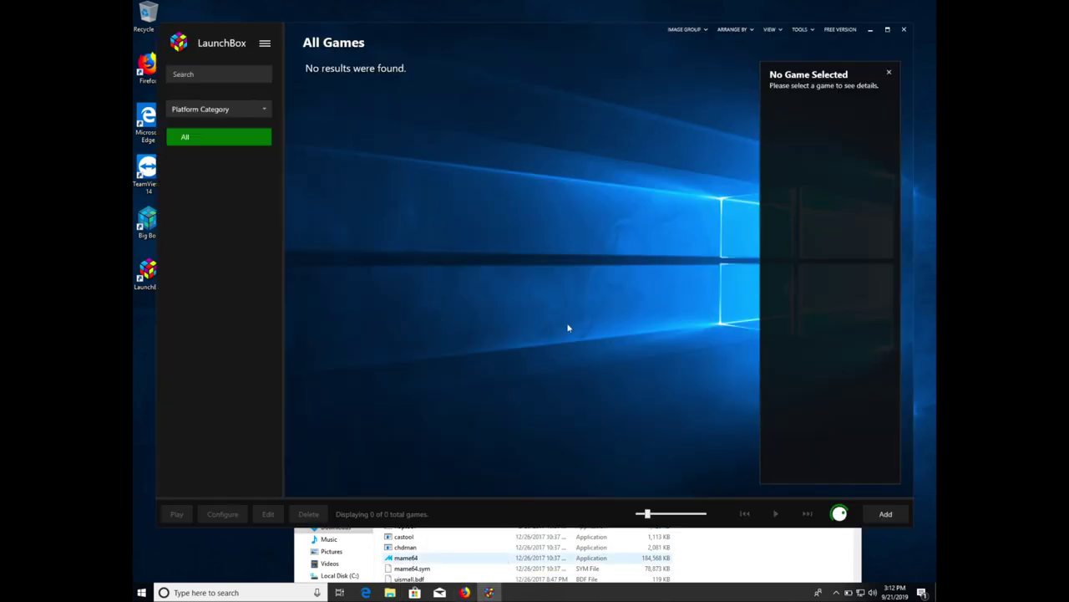
left_click(799, 30)
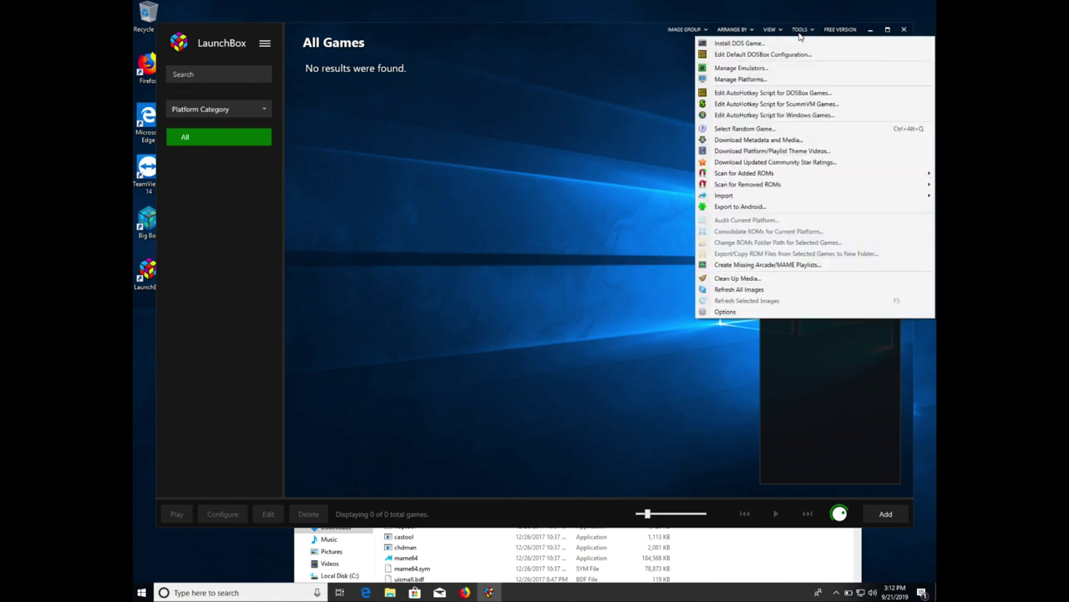
left_click(771, 70)
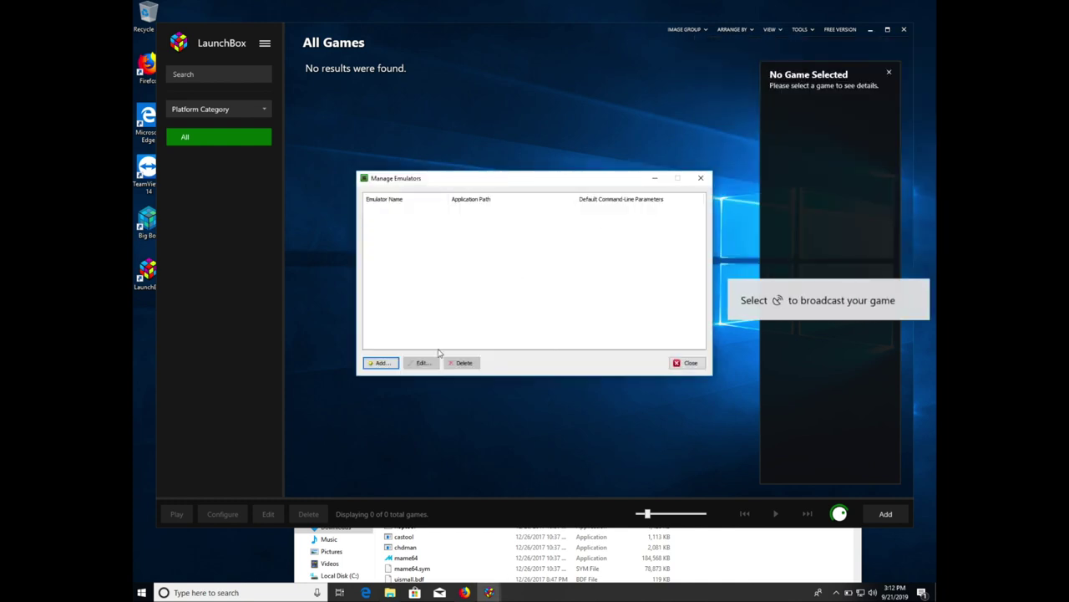
left_click(372, 366)
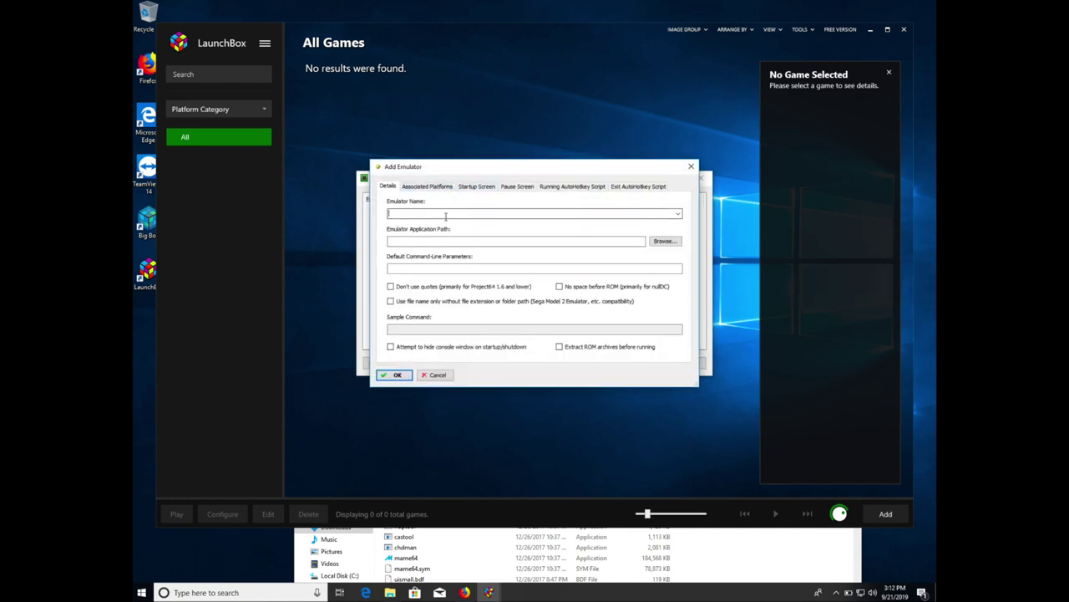
type("MAME")
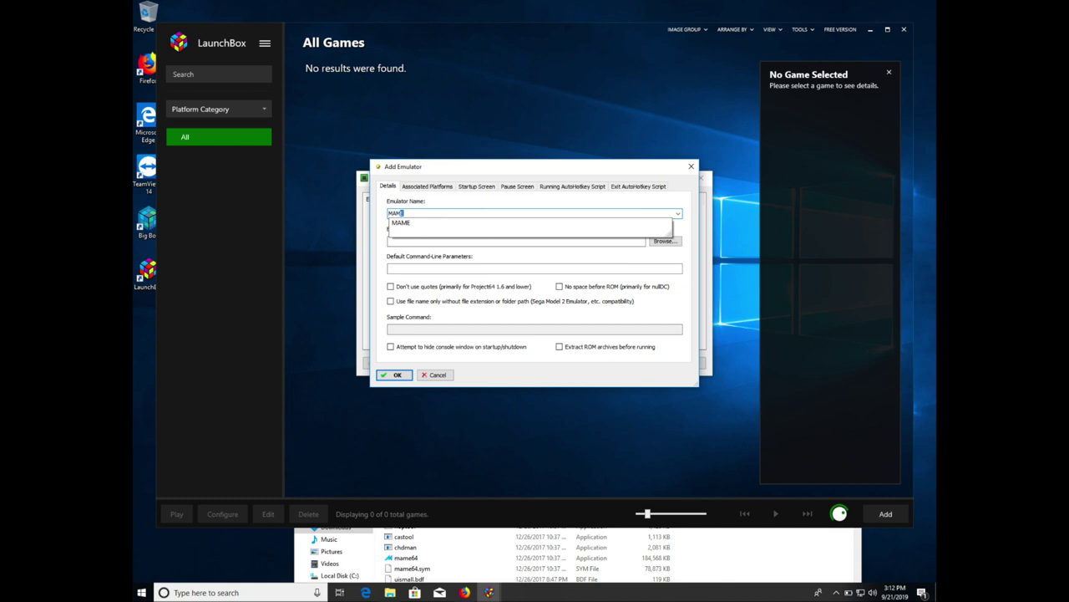
key("BackSpace")
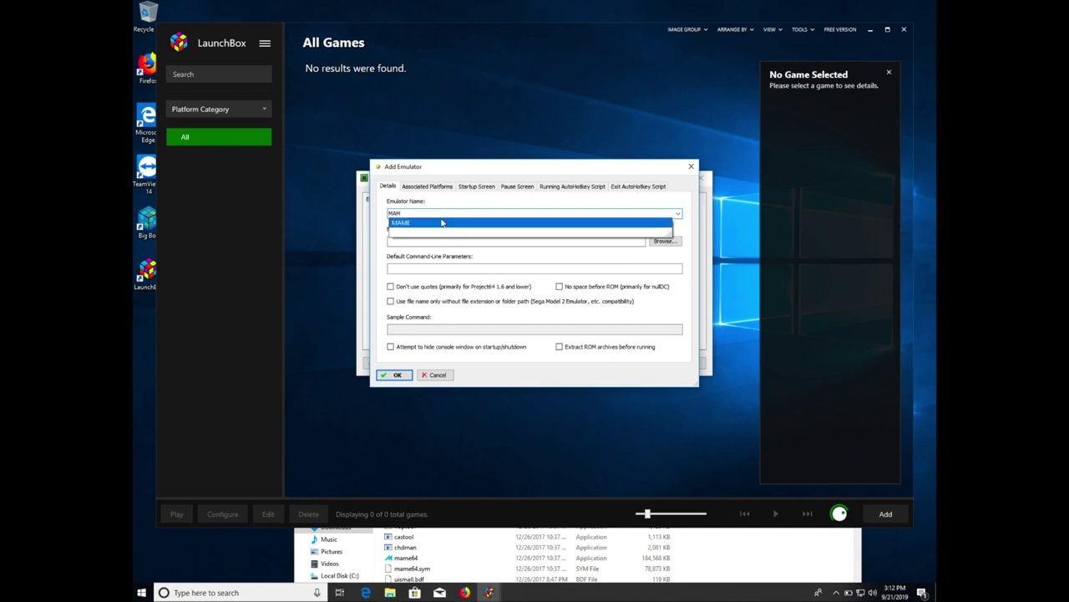
left_click(428, 224)
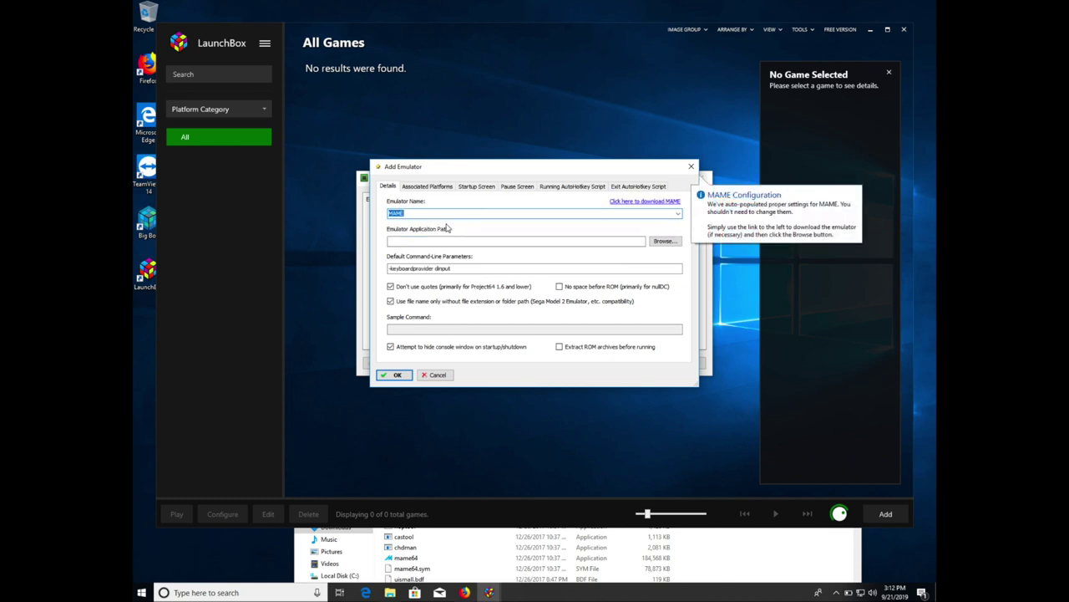
- Point the MAME entry at Emulators\MAME\mame64.exe and save it
left_click(659, 242)
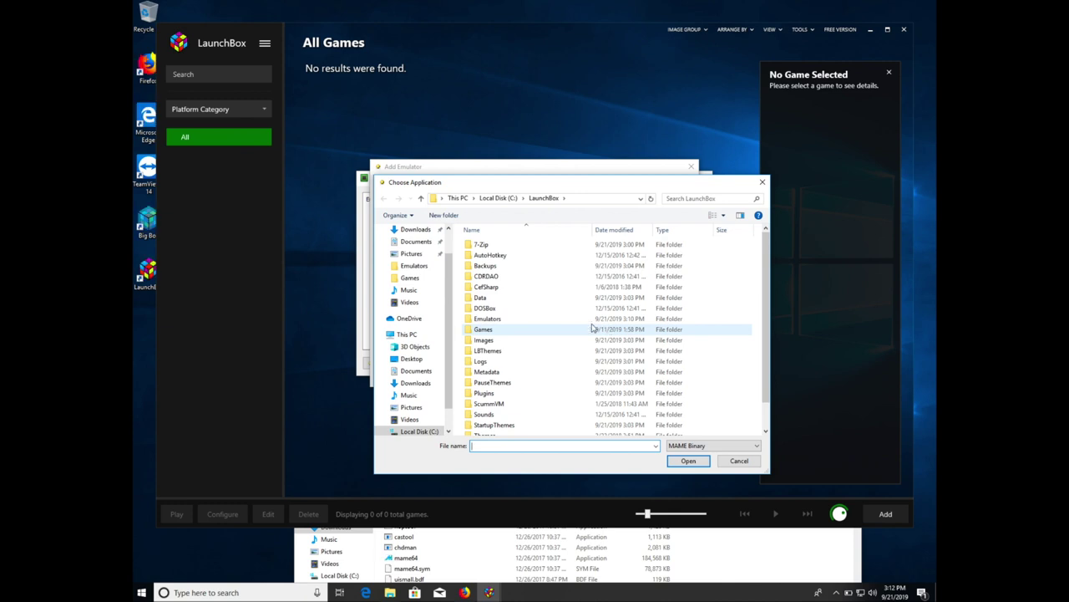
double_click(489, 319)
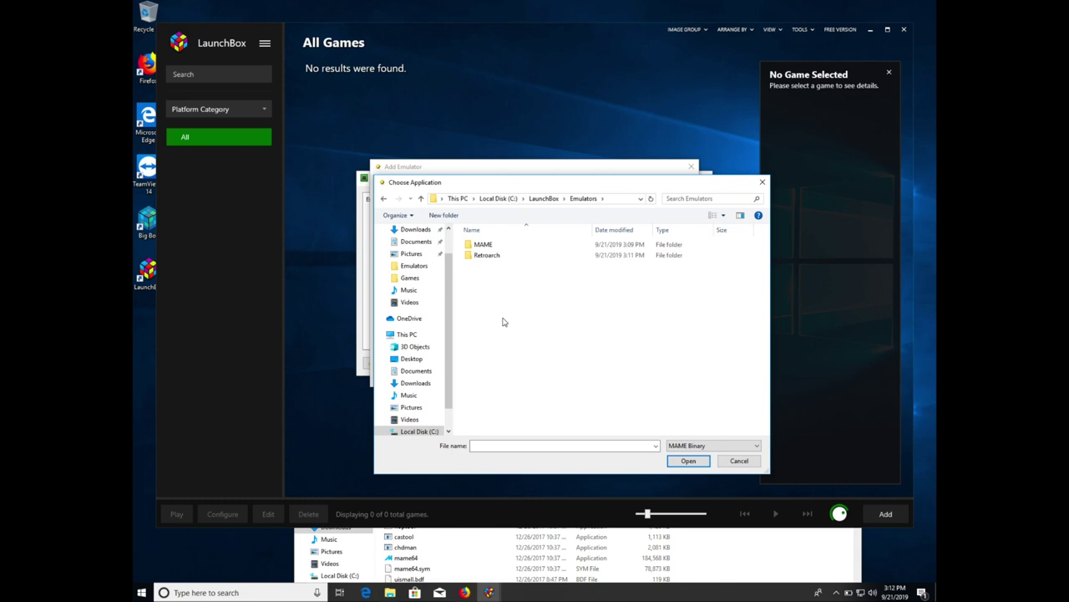
double_click(490, 246)
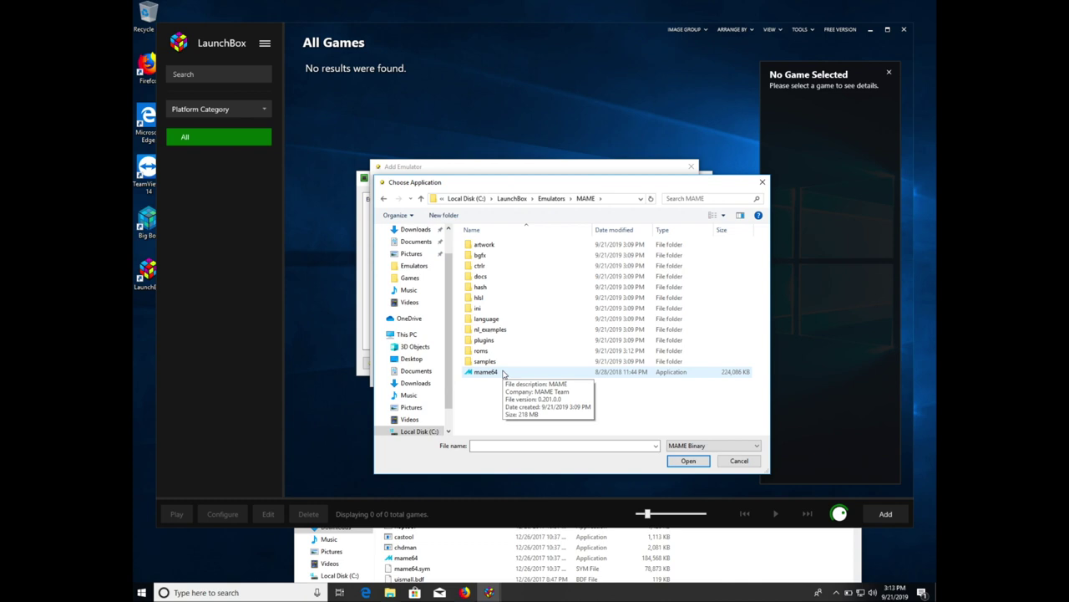
double_click(486, 372)
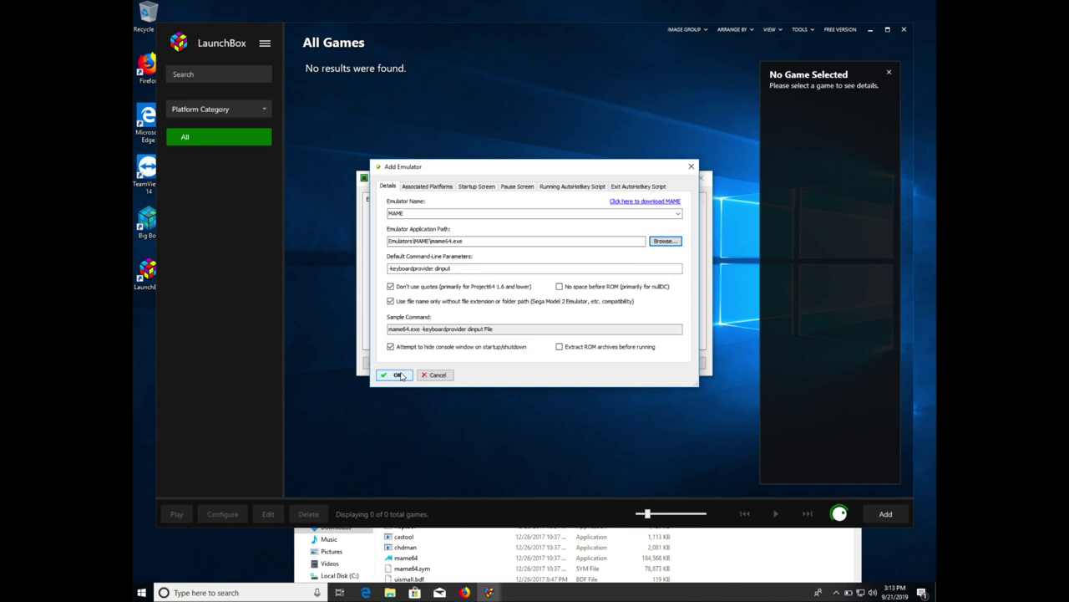
left_click(399, 374)
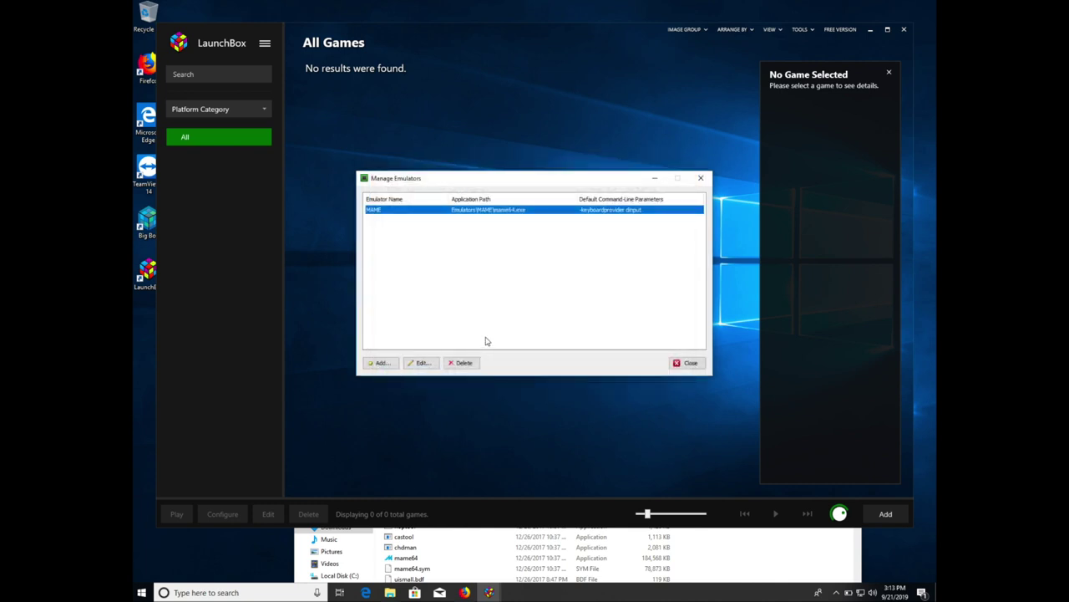
- Add a second emulator auto-filled as Retroarch, with path Emulators\Retroarch\retroarch.exe
left_click(381, 364)
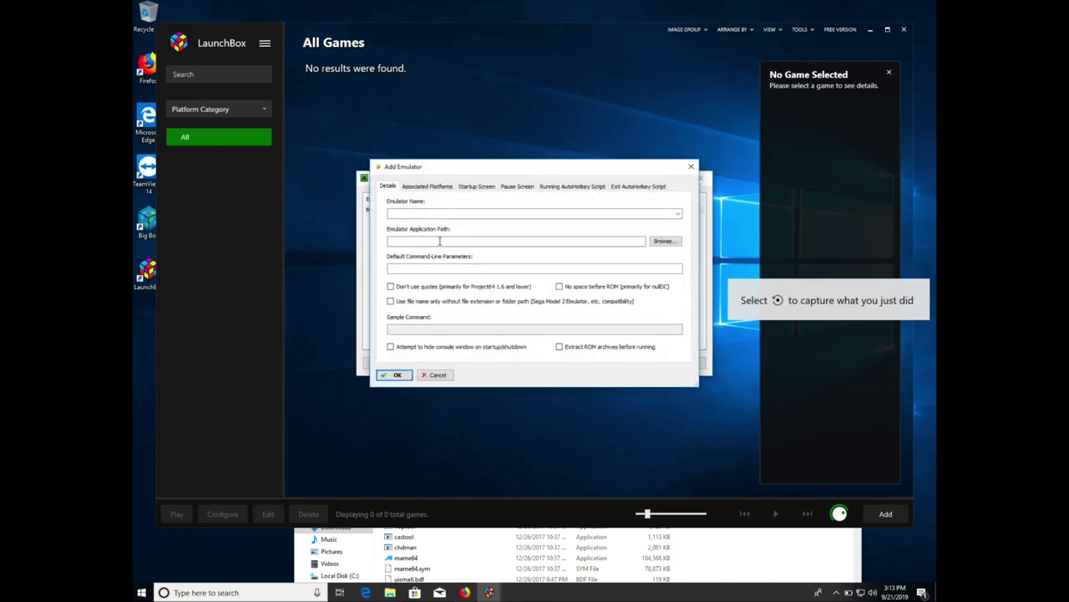
type("Re")
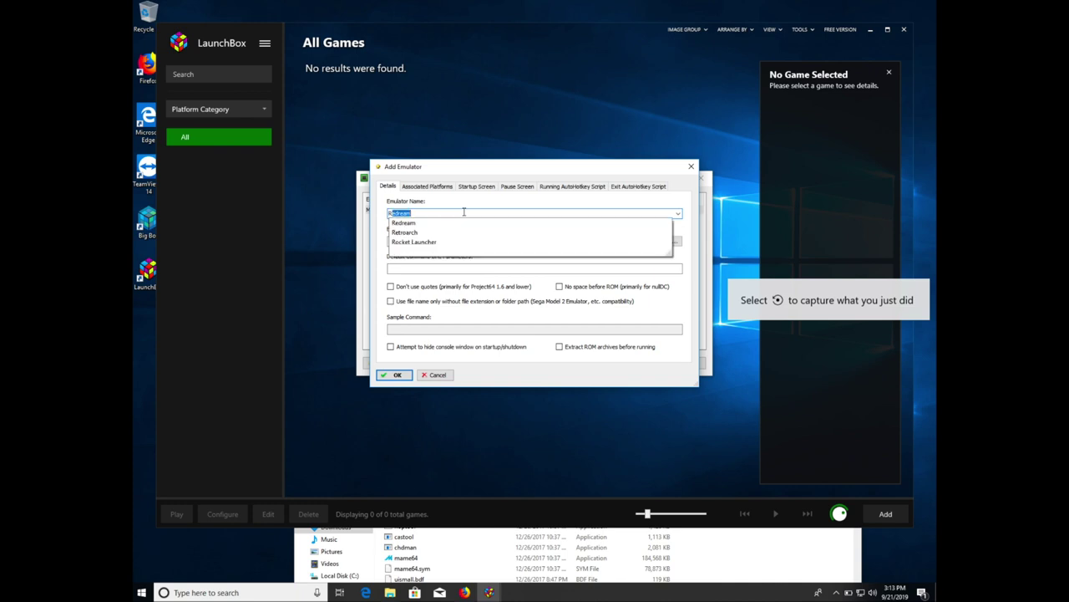
type("troarch")
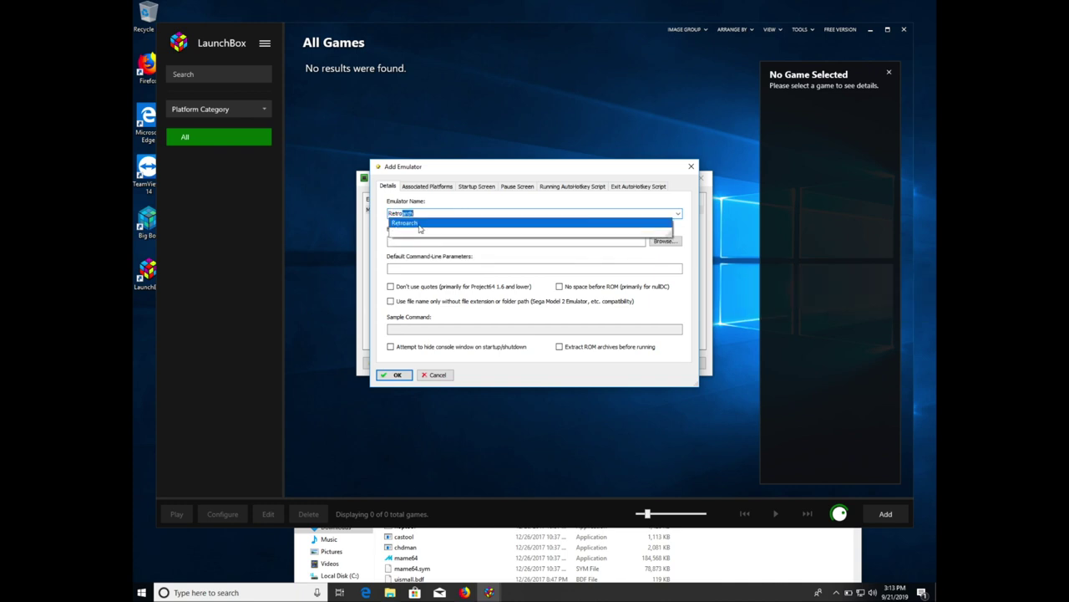
left_click(421, 224)
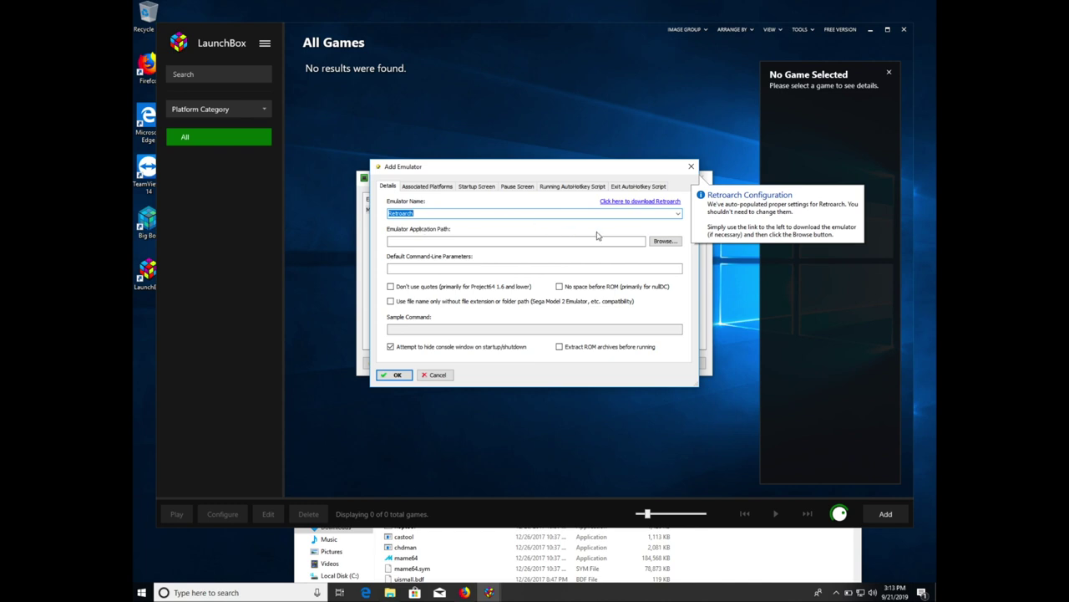
left_click(664, 242)
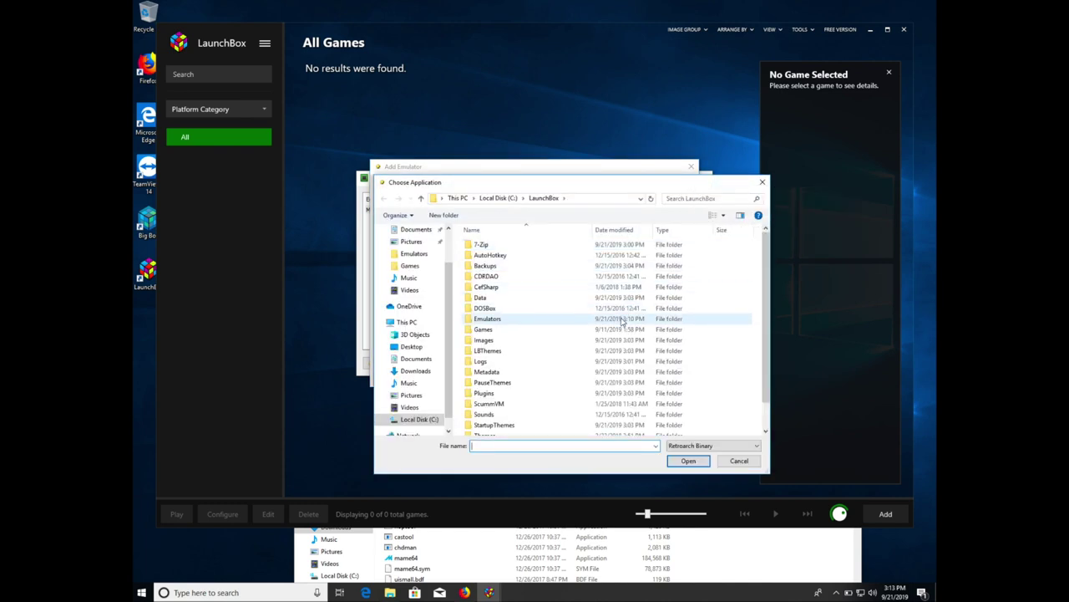
double_click(513, 320)
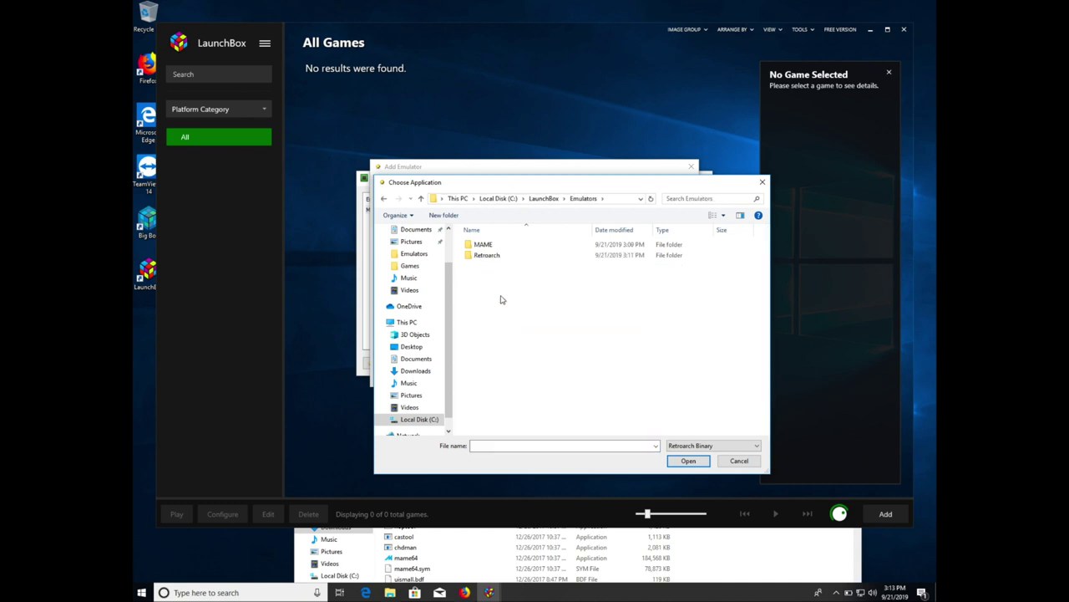
double_click(489, 255)
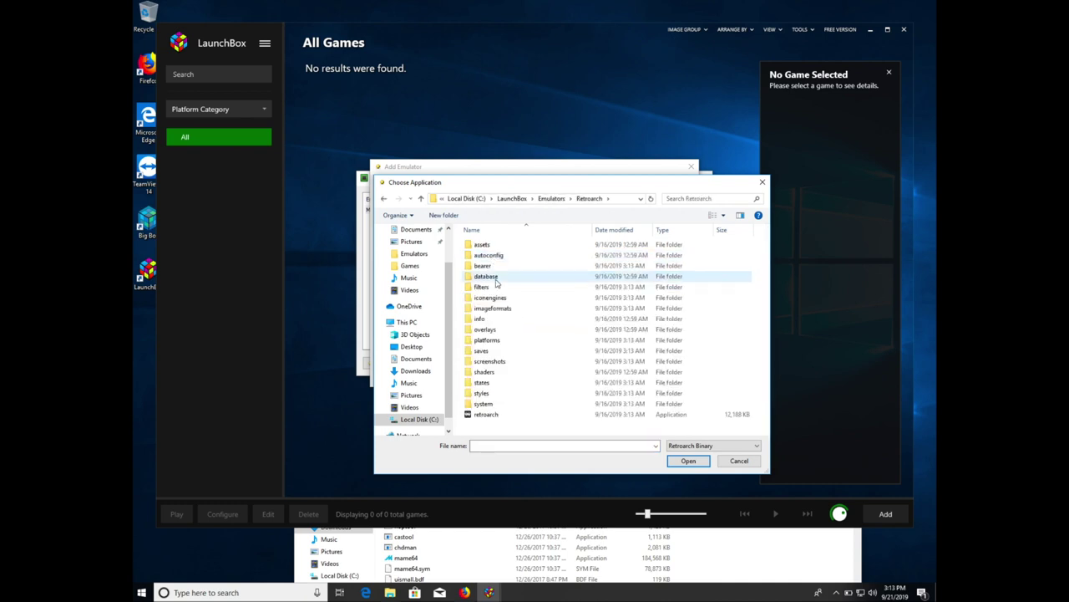
left_click(487, 416)
double_click(487, 415)
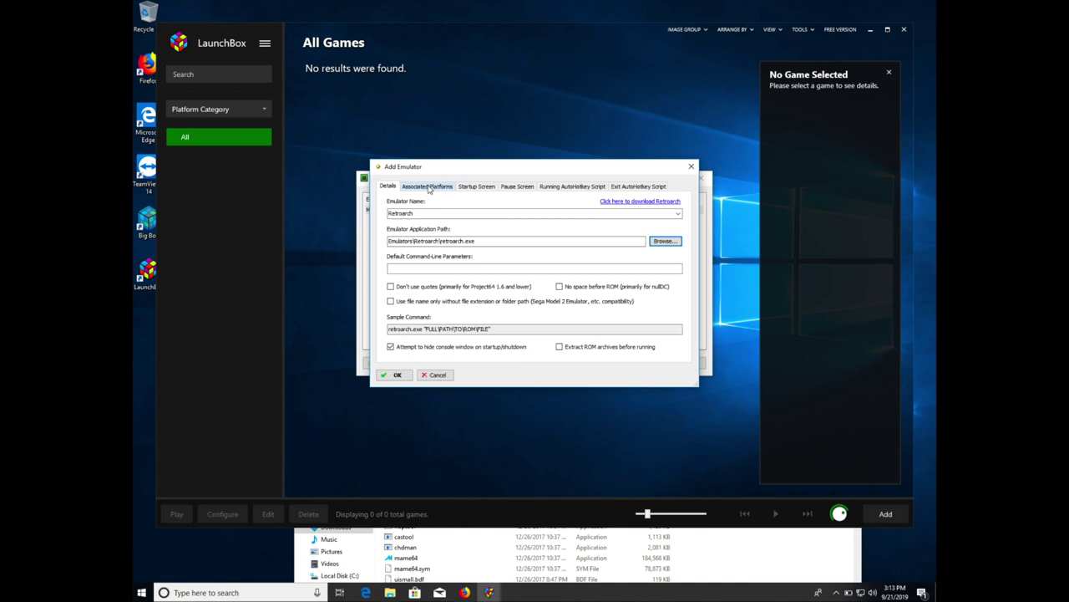
- Keep nestopia_libretro as the Nintendo Entertainment System core and save Retroarch
left_click(429, 187)
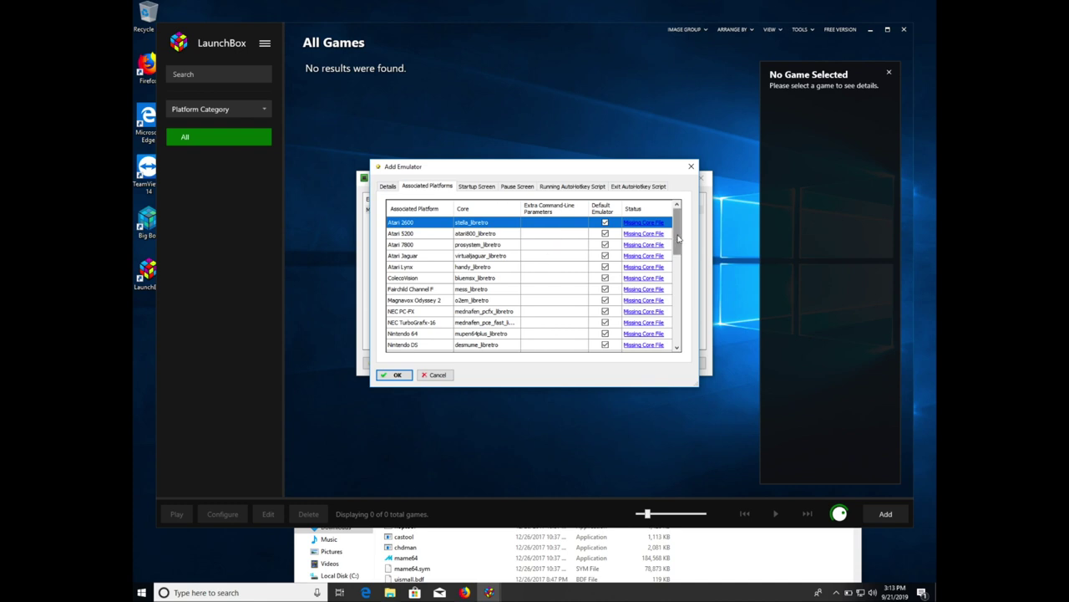
left_click_drag(679, 239, 678, 246)
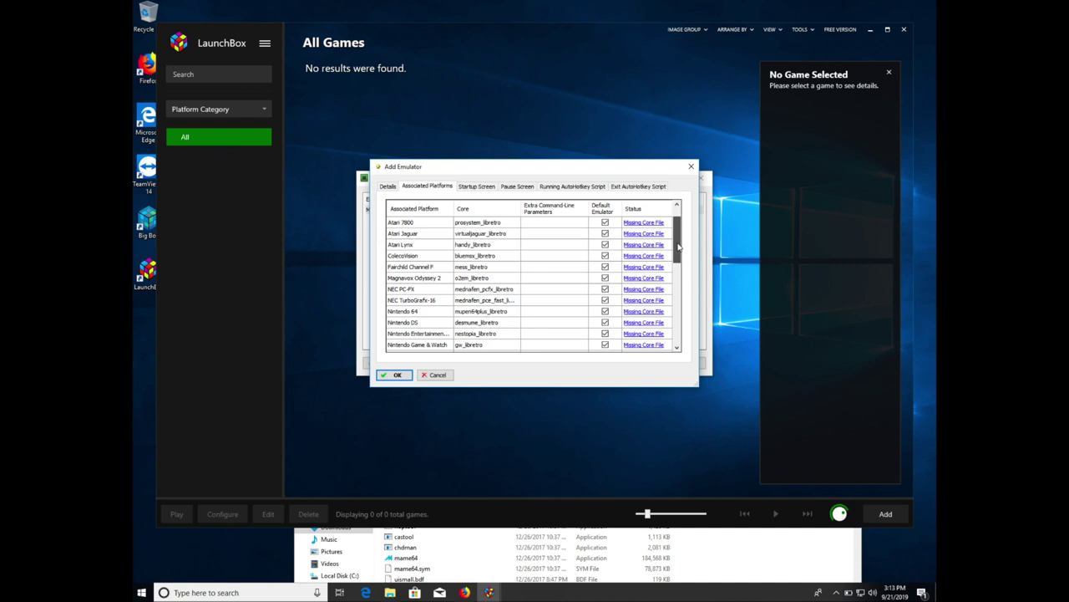
left_click_drag(679, 247, 678, 252)
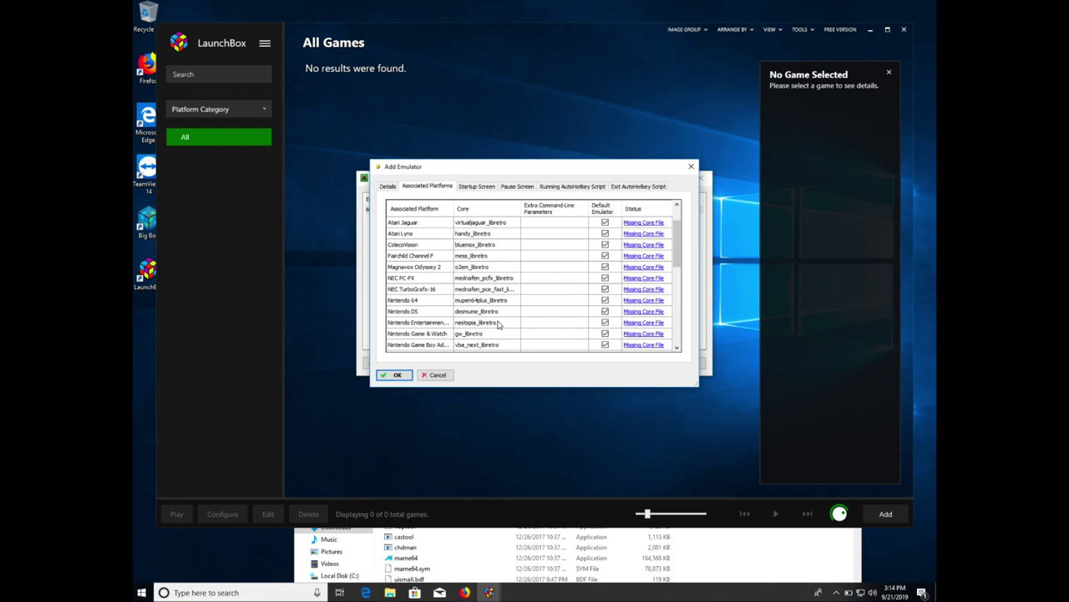
left_click(499, 323)
left_click(499, 323)
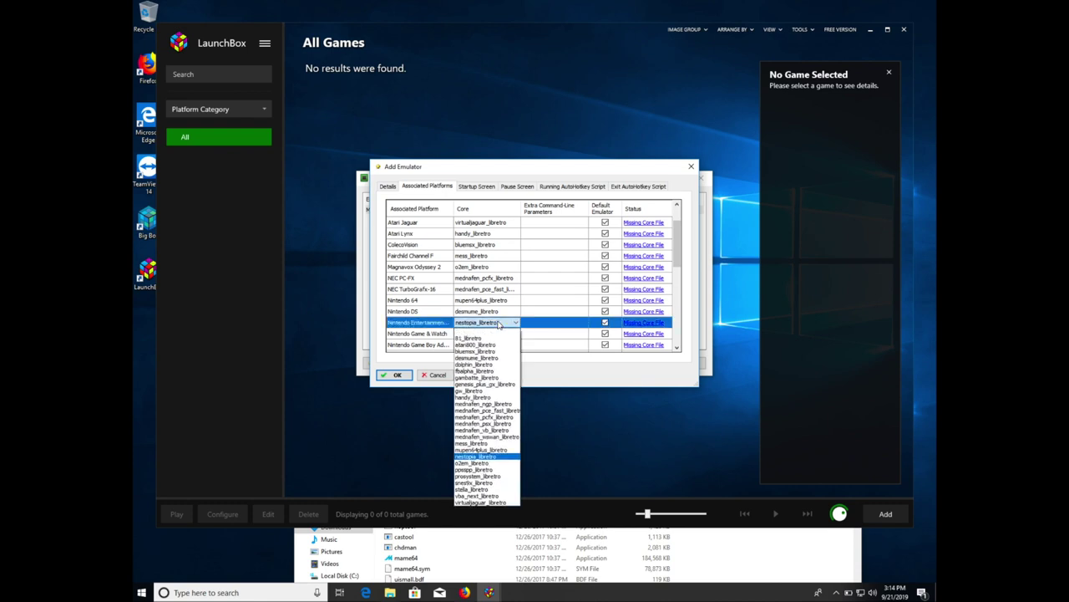
left_click(675, 376)
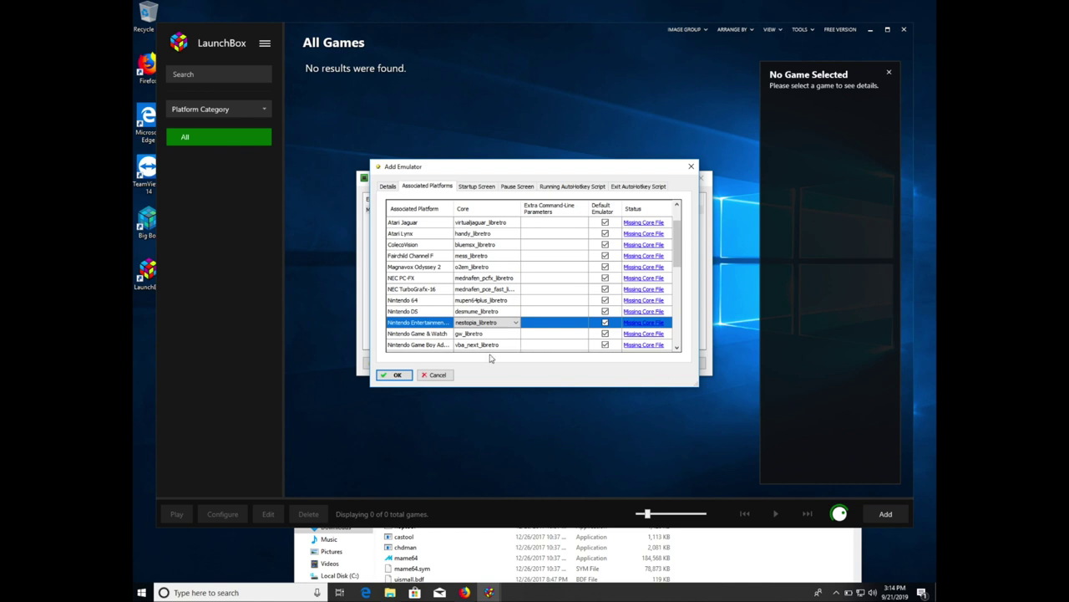
left_click(397, 375)
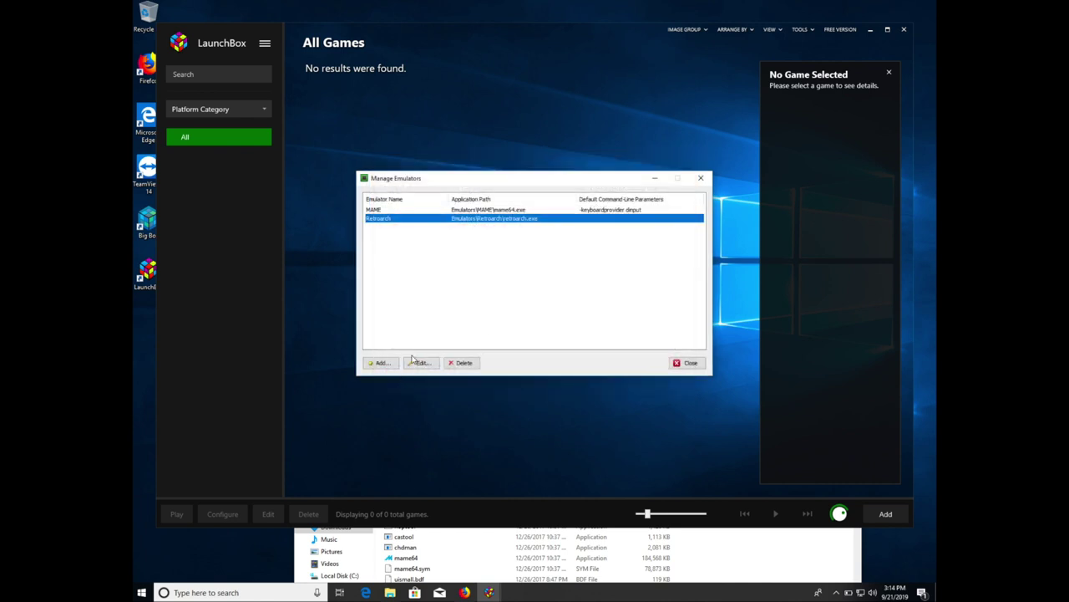
- Close Manage Emulators and start the Import ROM Files wizard
left_click(678, 362)
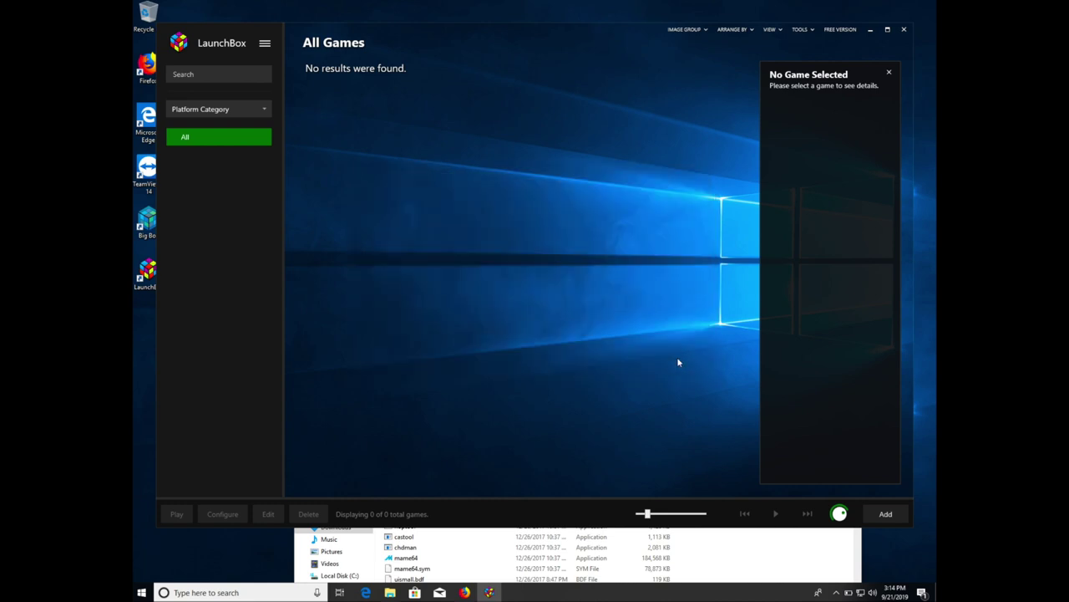
left_click(801, 31)
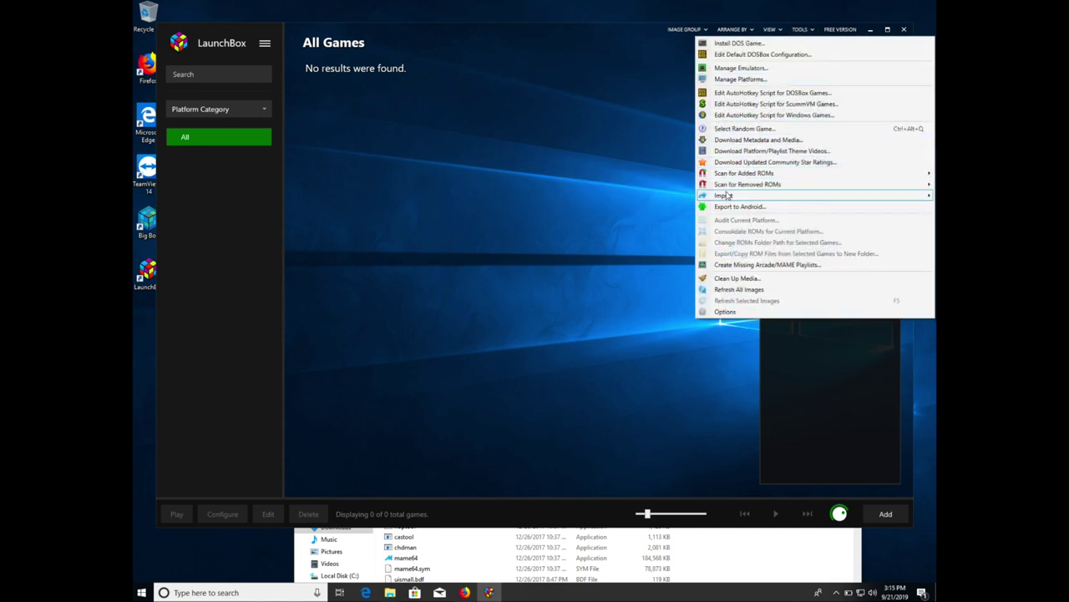
mouse_move(726, 196)
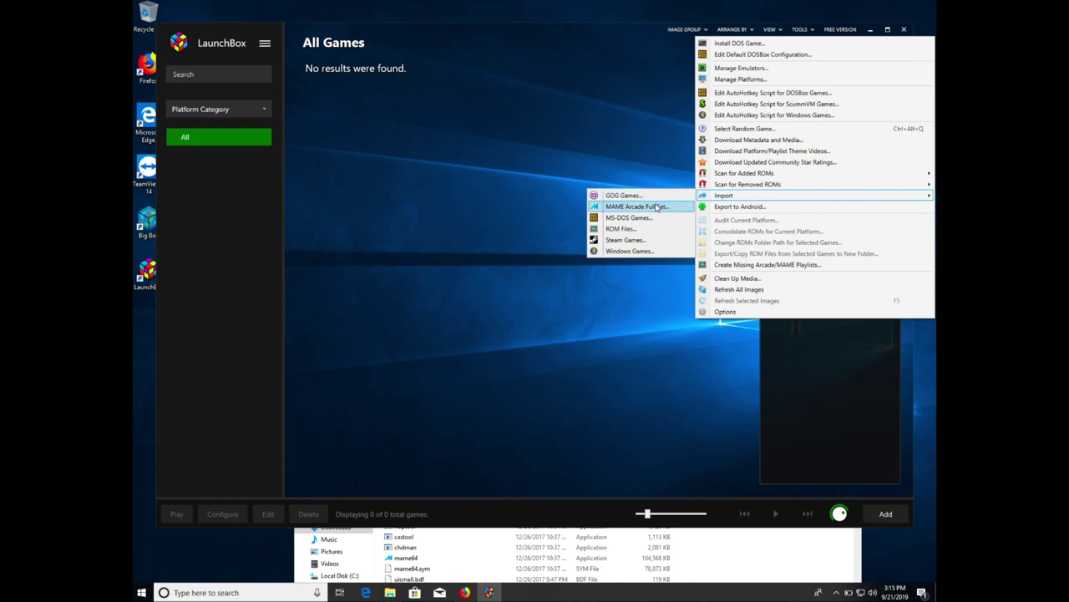
left_click(639, 230)
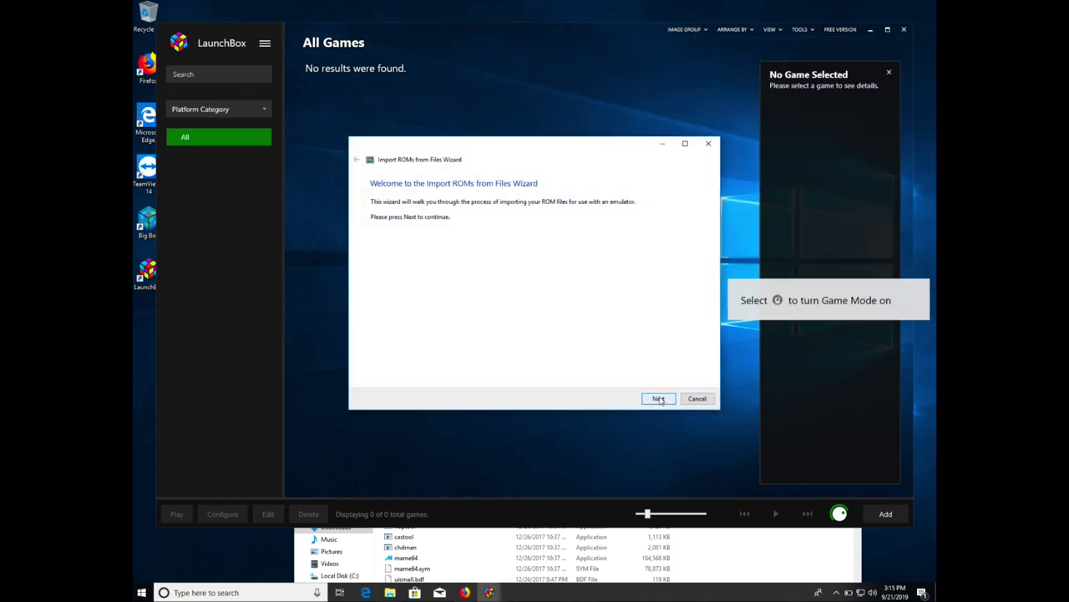
left_click(659, 398)
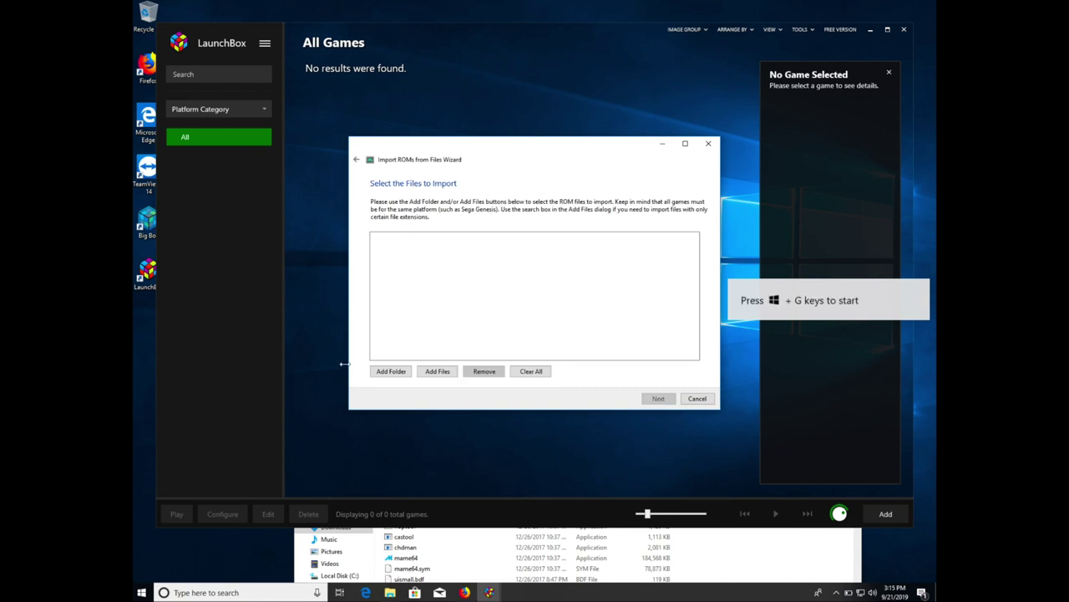
- Add the C:\LaunchBox\Emulators\MAME\roms folder as the import source
left_click(381, 374)
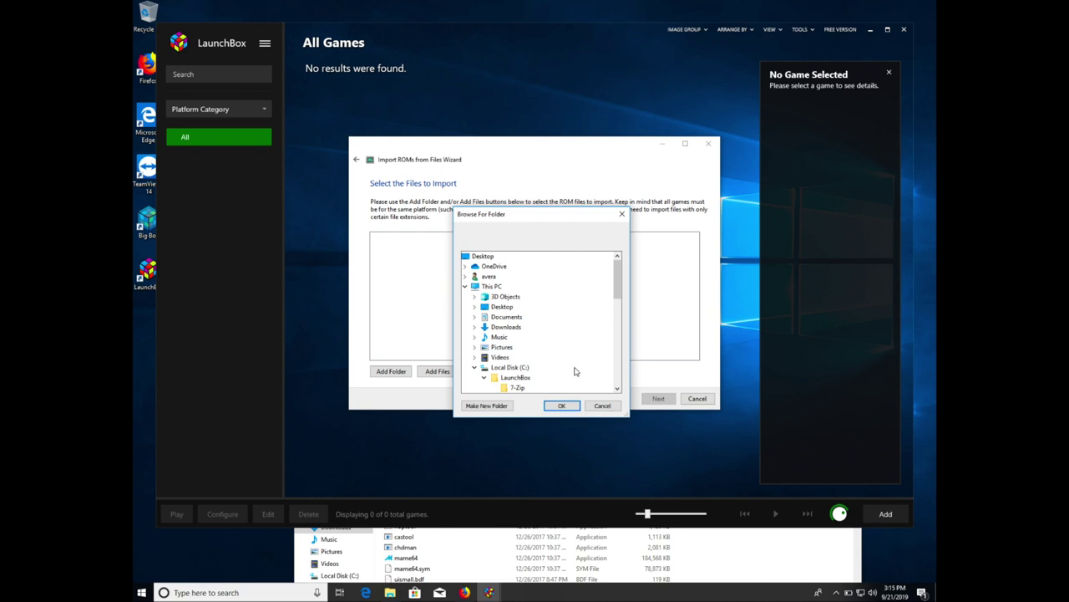
left_click(617, 389)
left_click(617, 389)
left_click(616, 388)
left_click(616, 389)
left_click(617, 389)
left_click(617, 389)
left_click(616, 389)
left_click(616, 389)
left_click(617, 389)
left_click(617, 389)
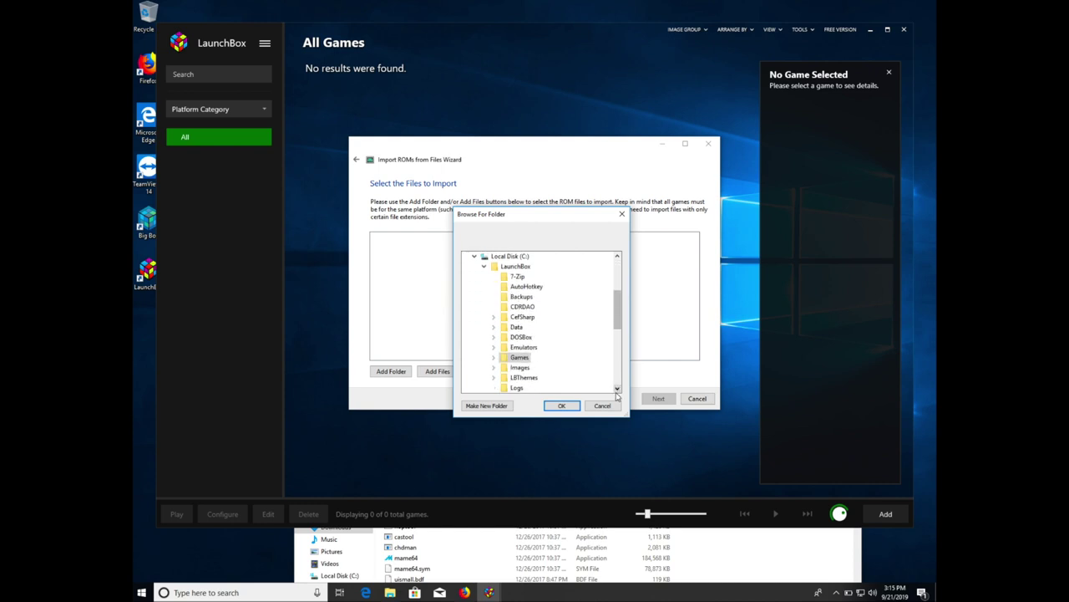
left_click(530, 348)
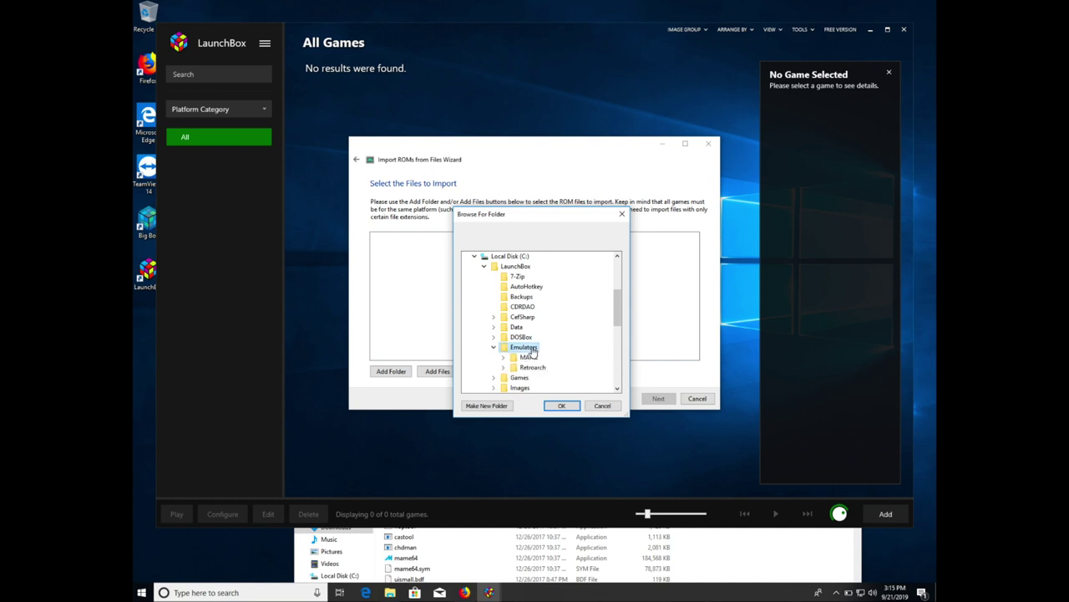
double_click(529, 358)
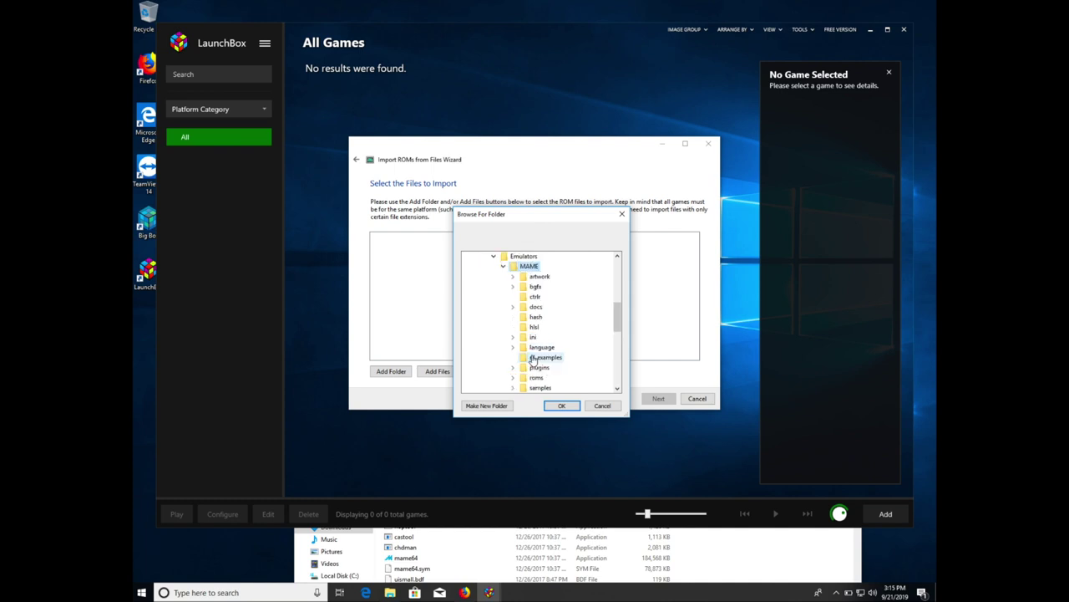
left_click(616, 388)
left_click(617, 388)
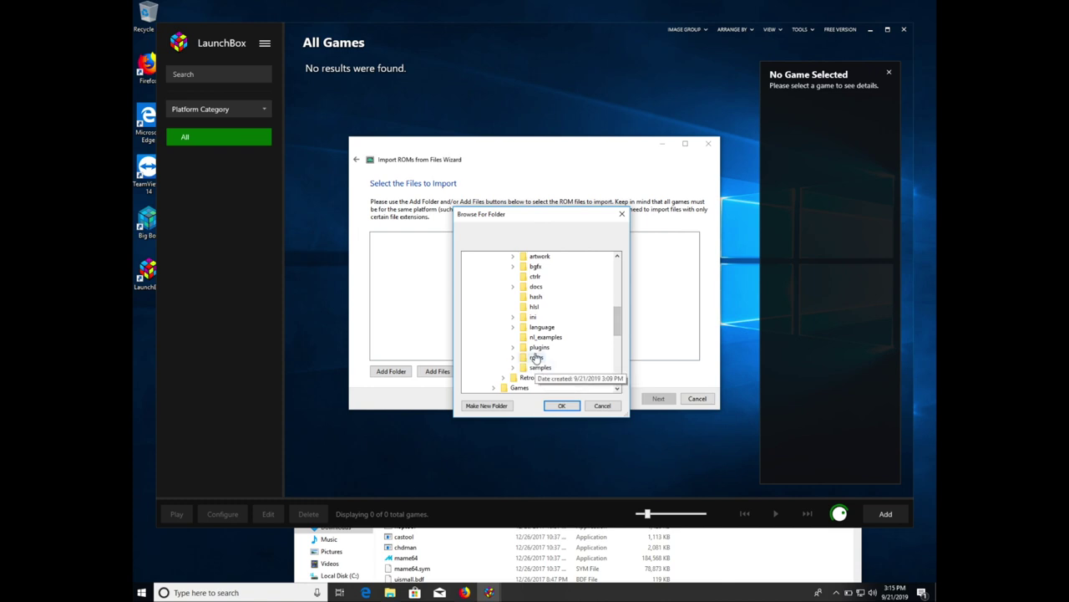
left_click(536, 357)
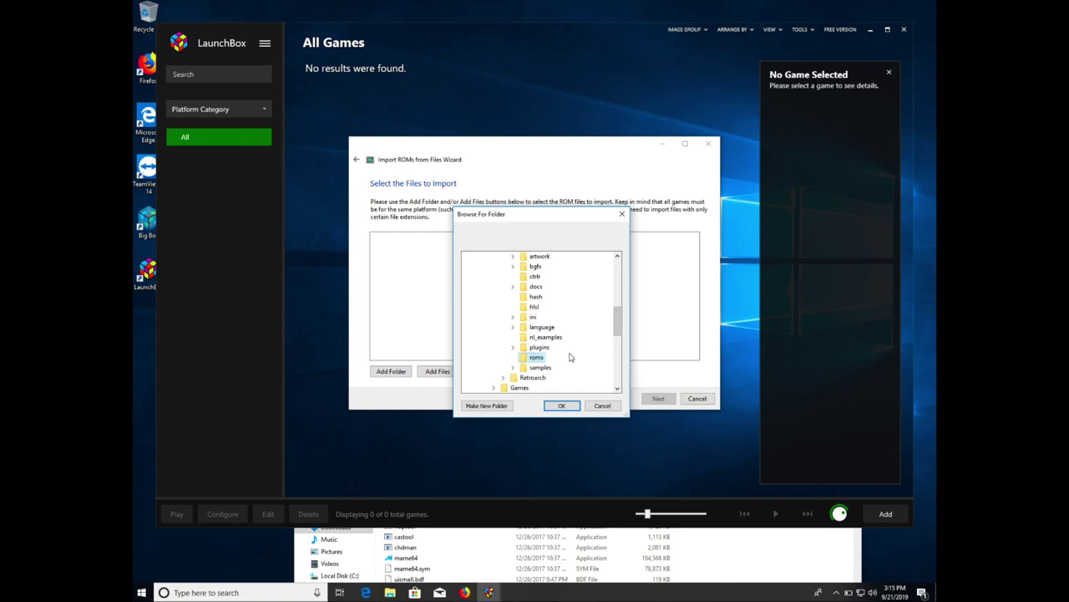
left_click(564, 406)
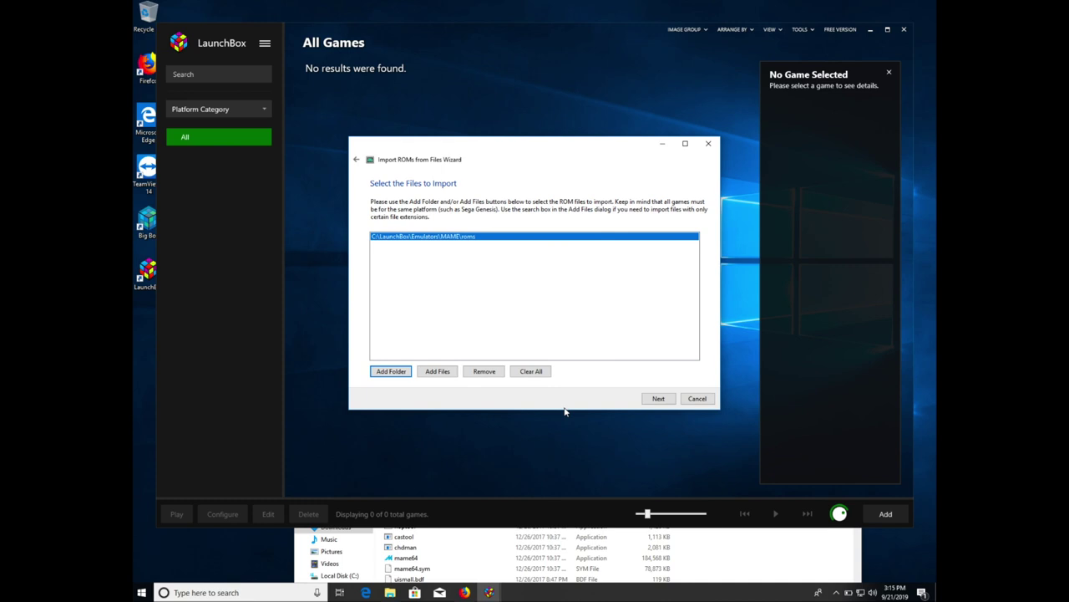
- Choose Arcade as the platform and keep MAME as the emulator
left_click(645, 401)
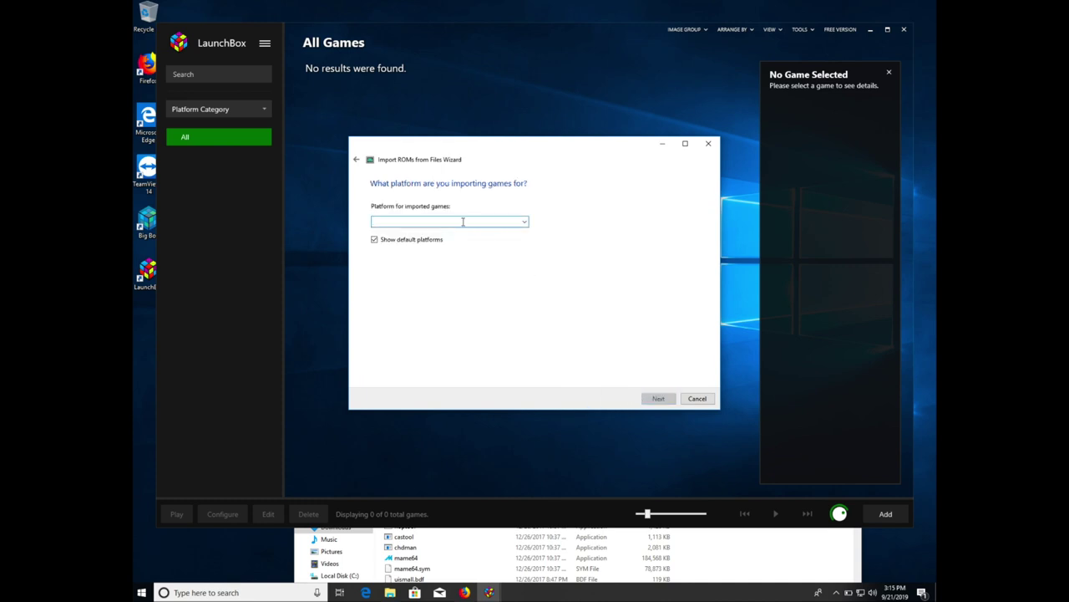
type("Arcade")
left_click(438, 219)
left_click(658, 399)
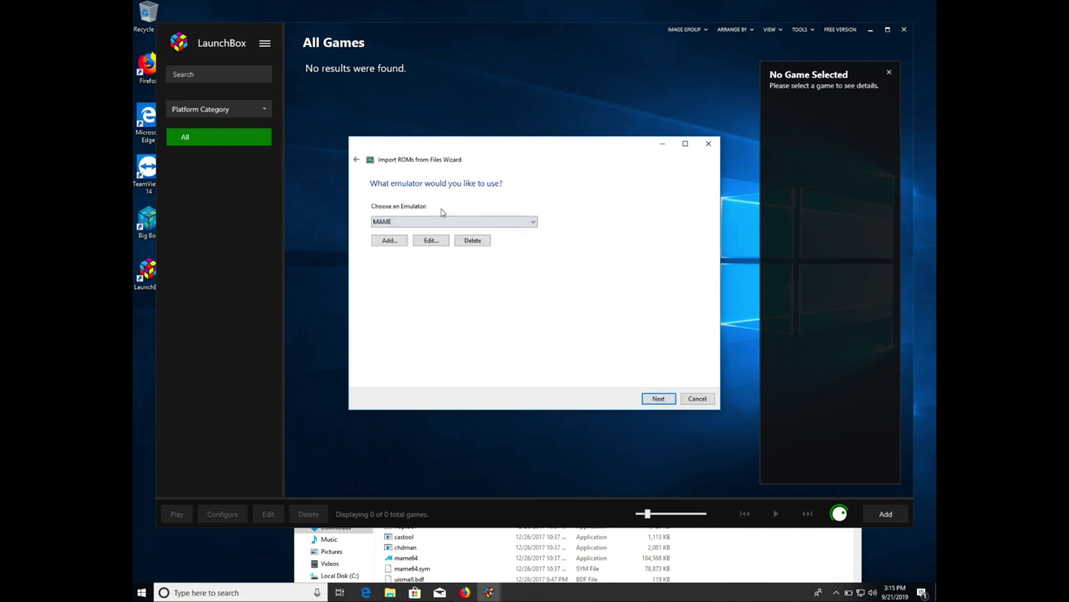
left_click(434, 224)
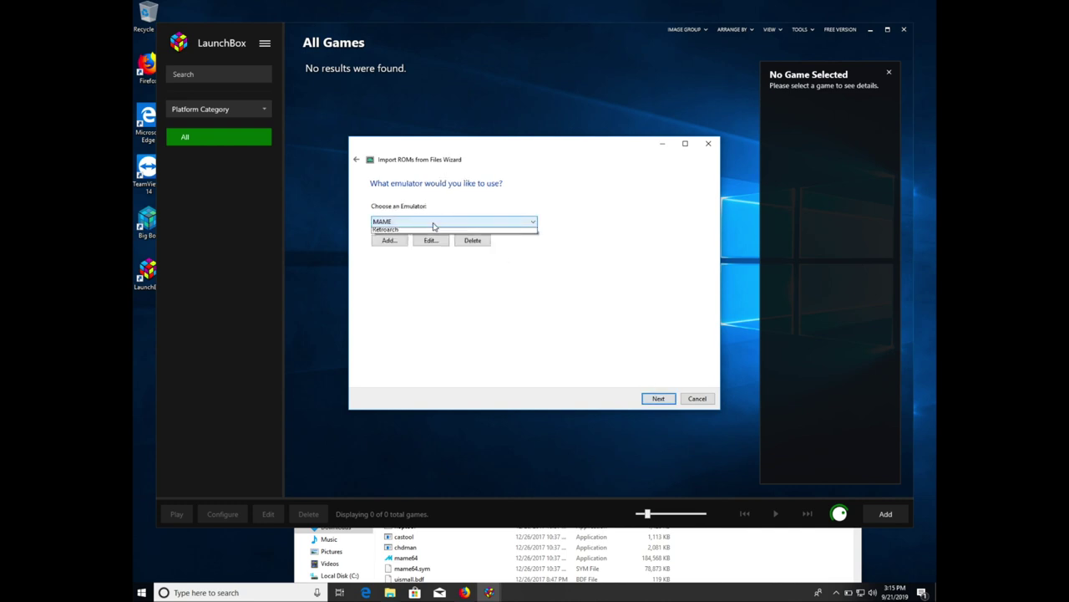
left_click(525, 209)
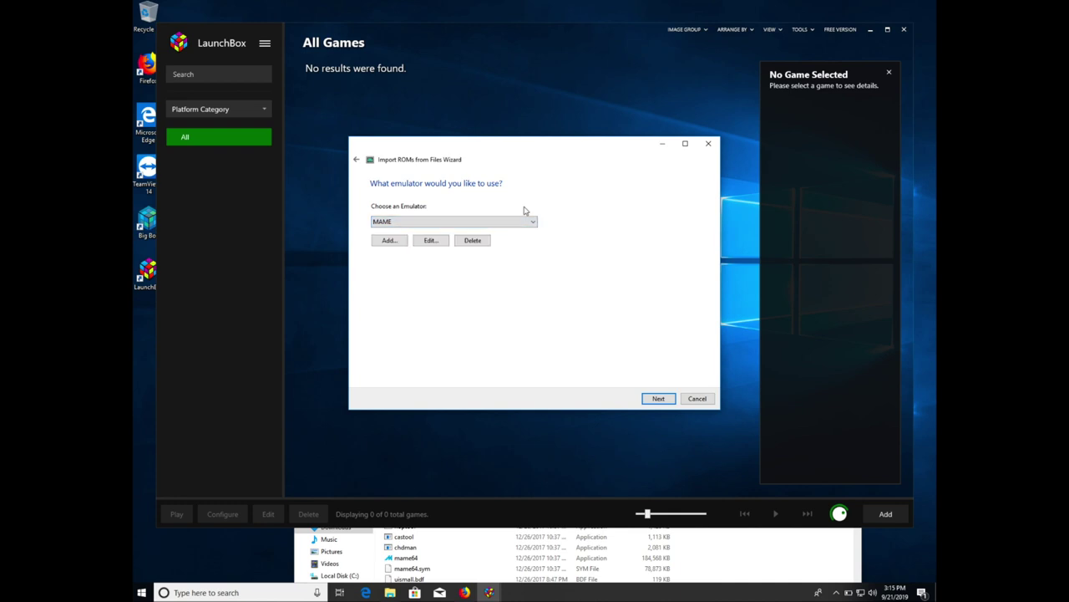
left_click(657, 399)
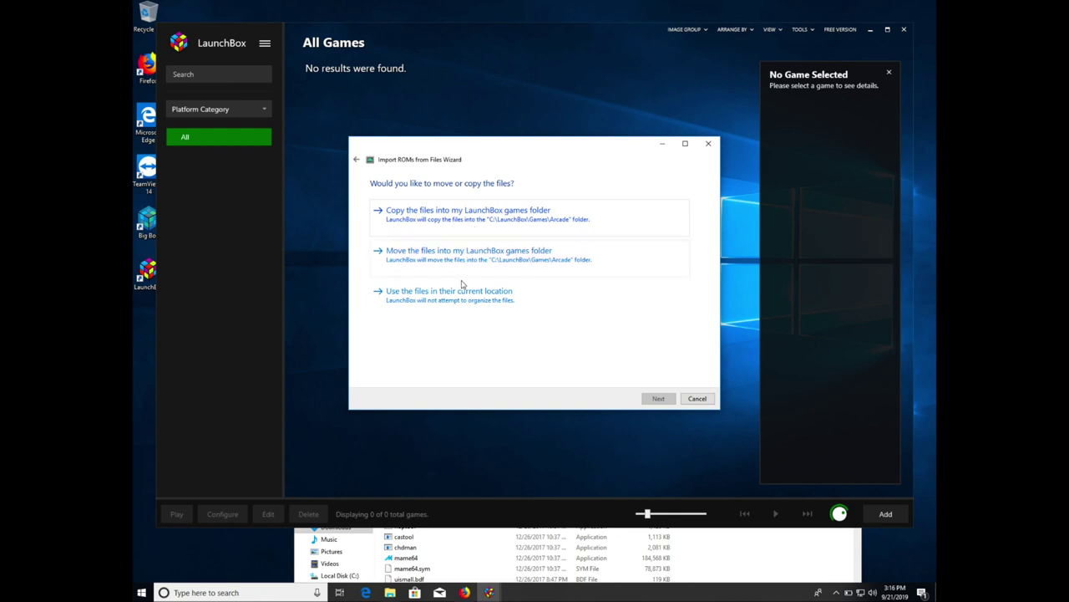
- Keep the arcade ROMs in their current location and accept the default metadata and image downloads
left_click(452, 306)
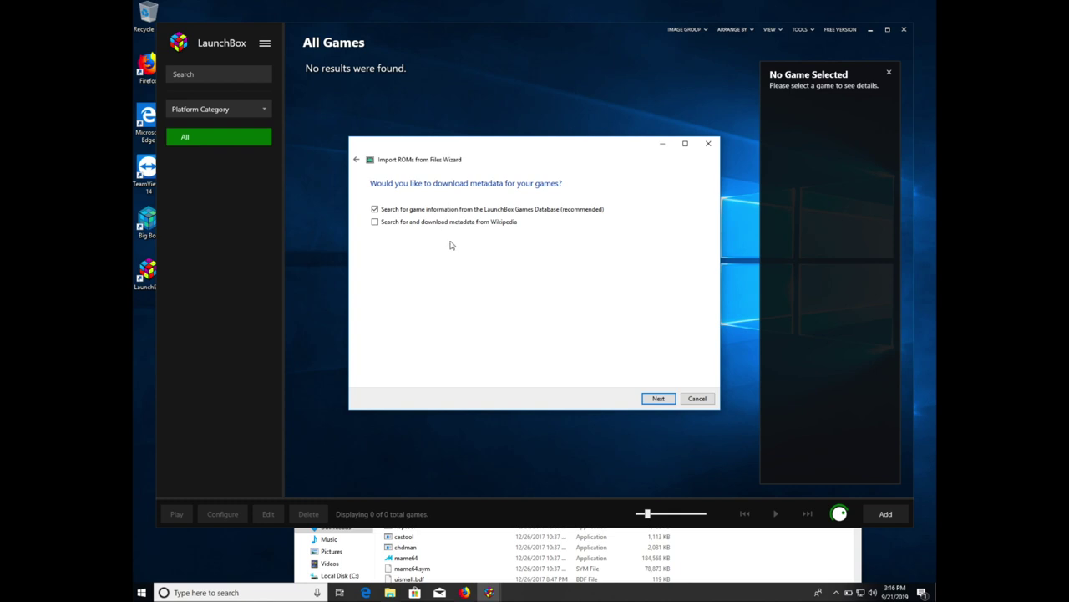
left_click(650, 398)
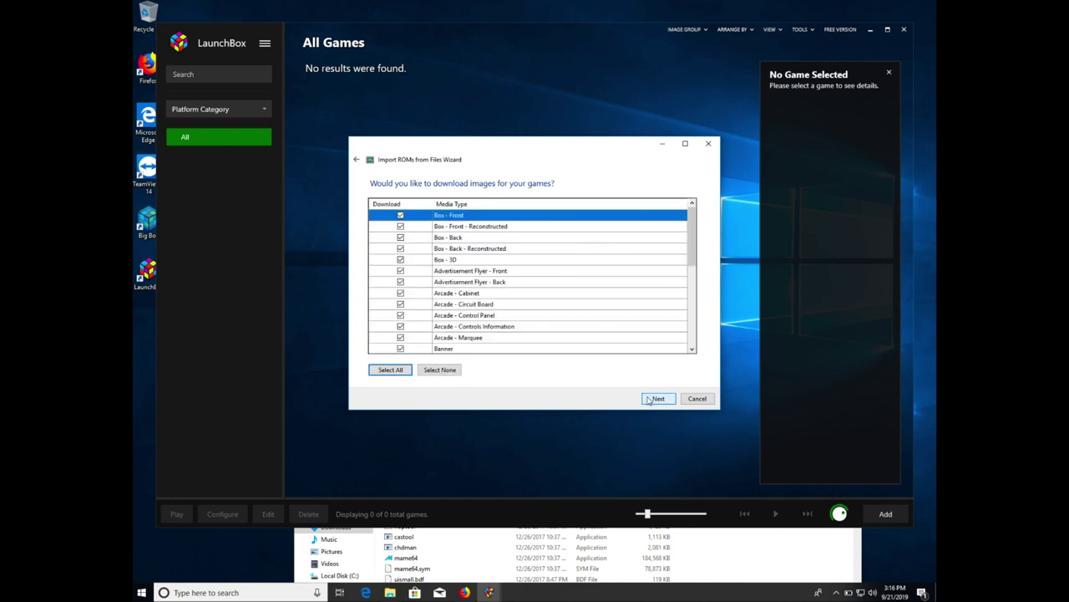
left_click(650, 399)
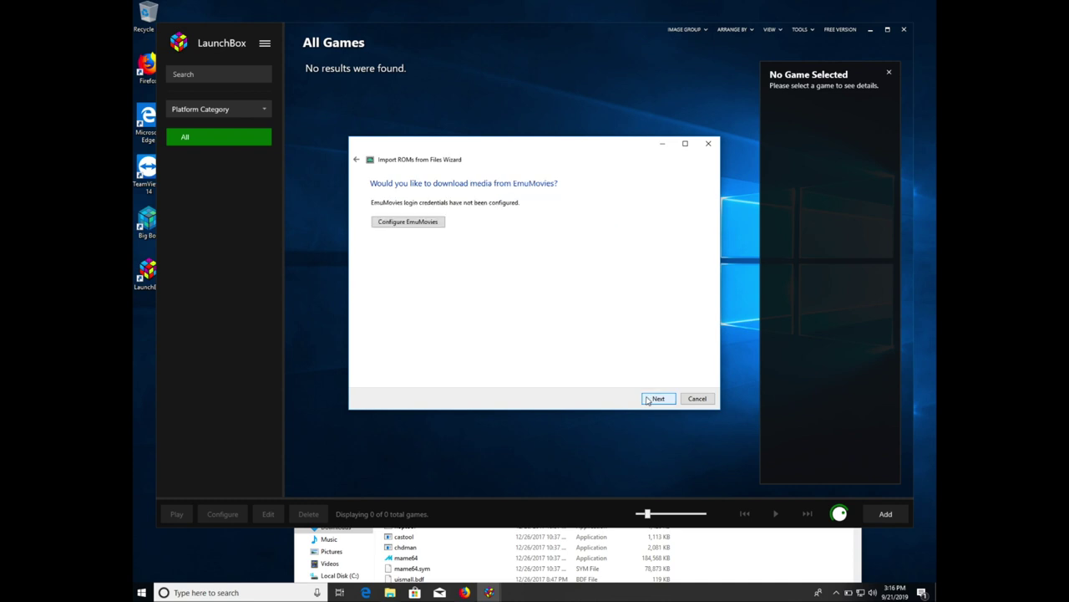
- Look at the EmuMovies login setup, then keep every EmuMovies media type checked and continue
left_click(426, 223)
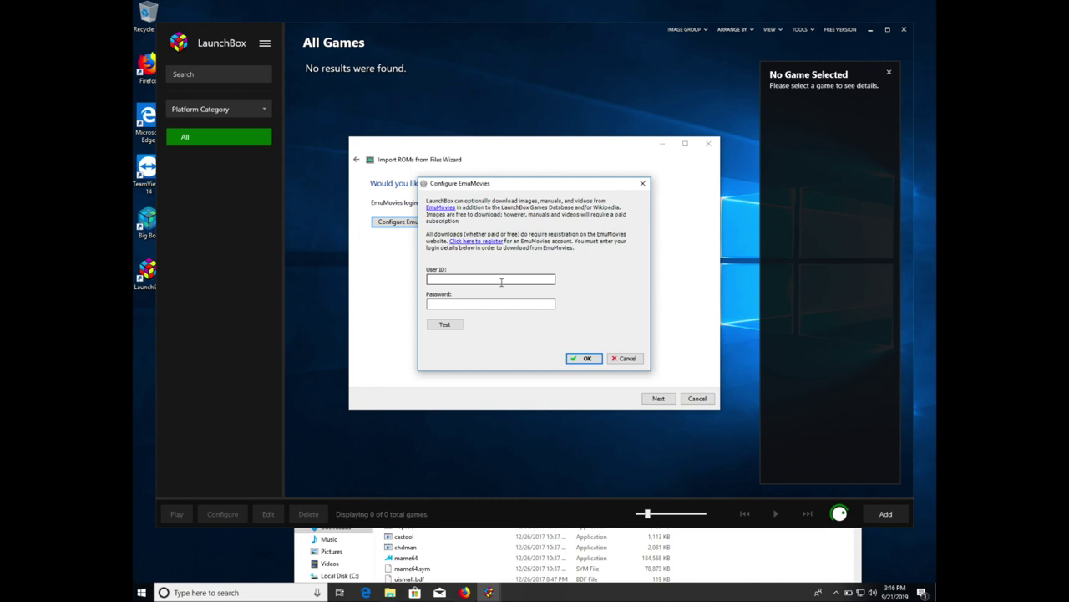
left_click(583, 357)
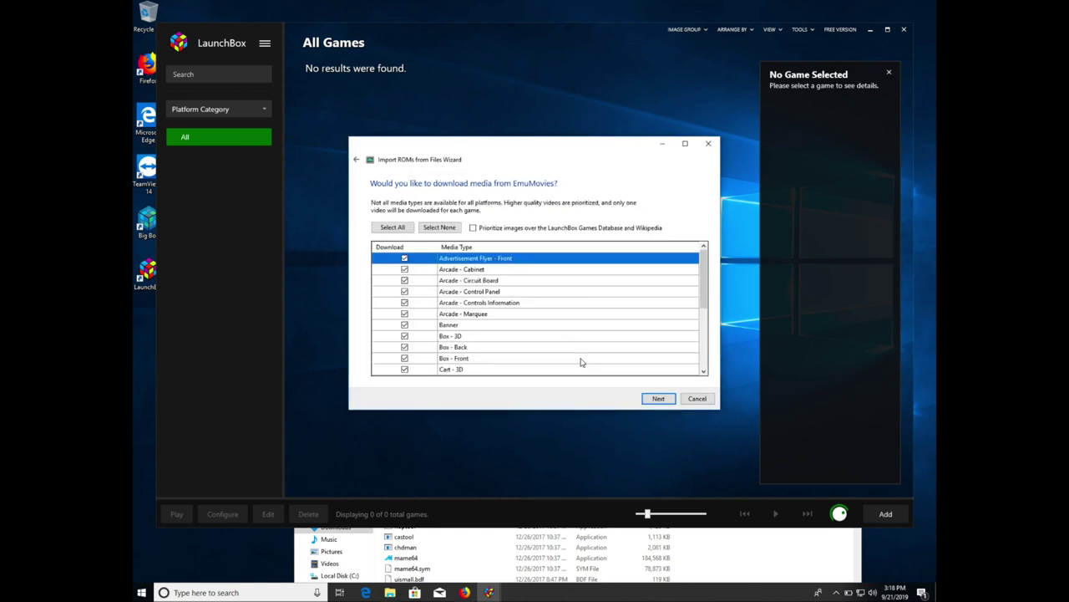
left_click(655, 398)
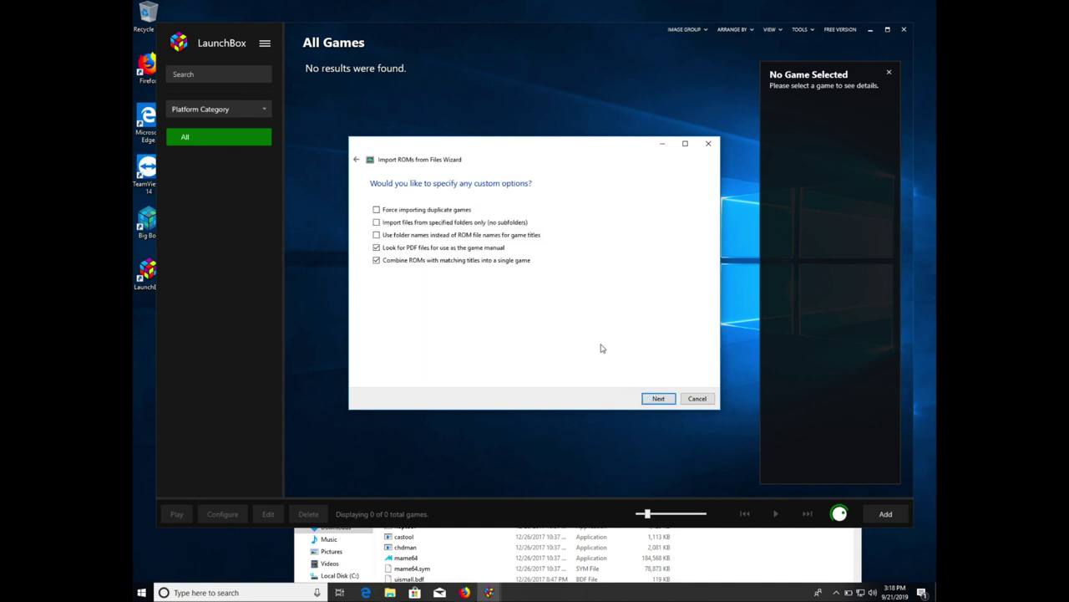
- Prioritize the World region and finish importing Donkey Kong, Pac-Man and Shoot Out as MAME games
left_click(656, 399)
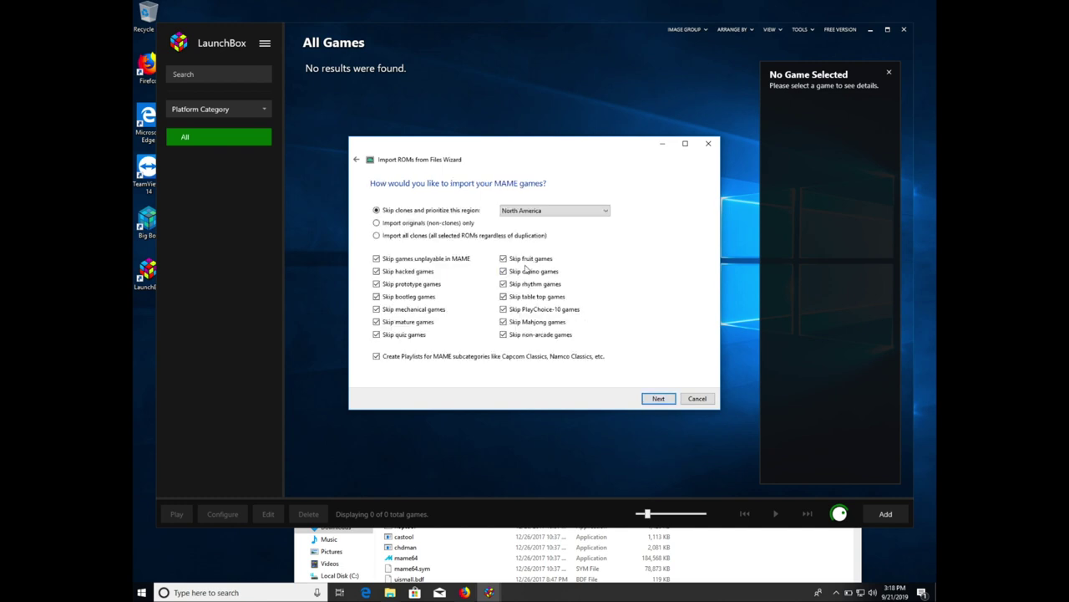
left_click(509, 214)
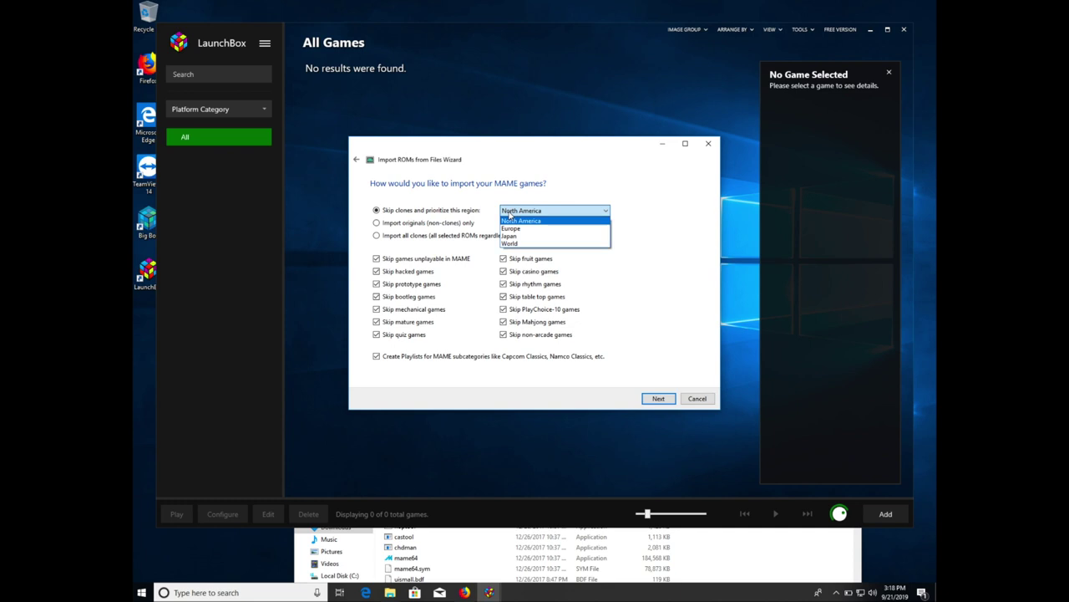
left_click(519, 243)
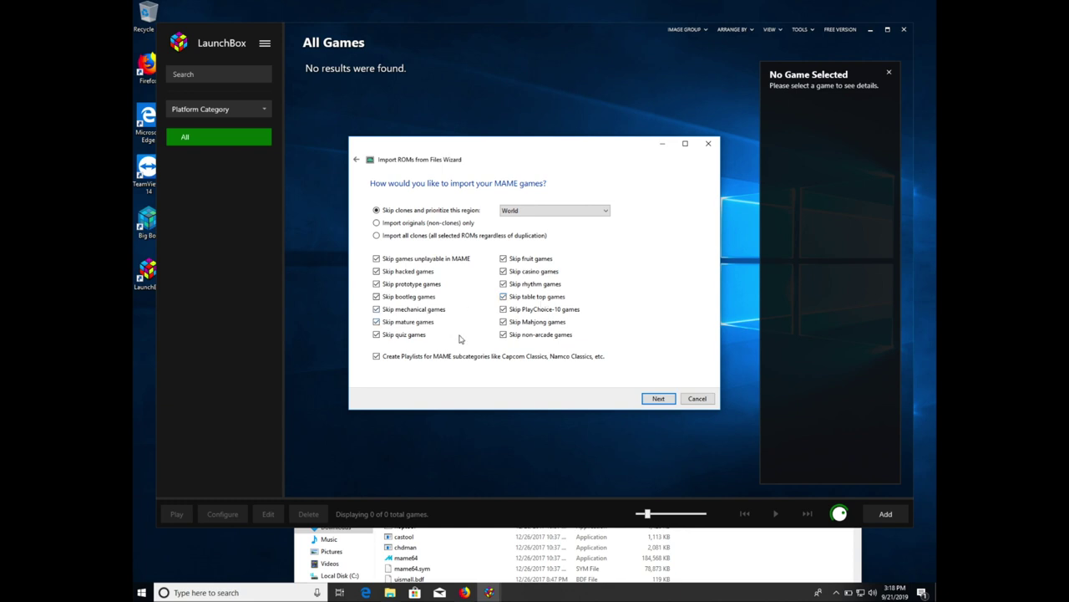
left_click(657, 398)
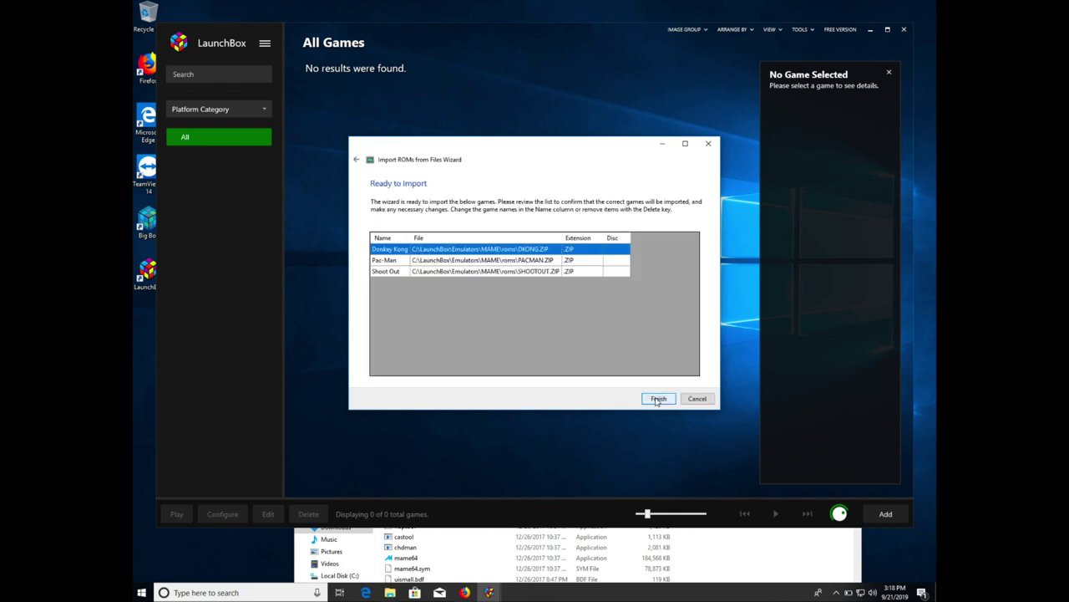
left_click(659, 399)
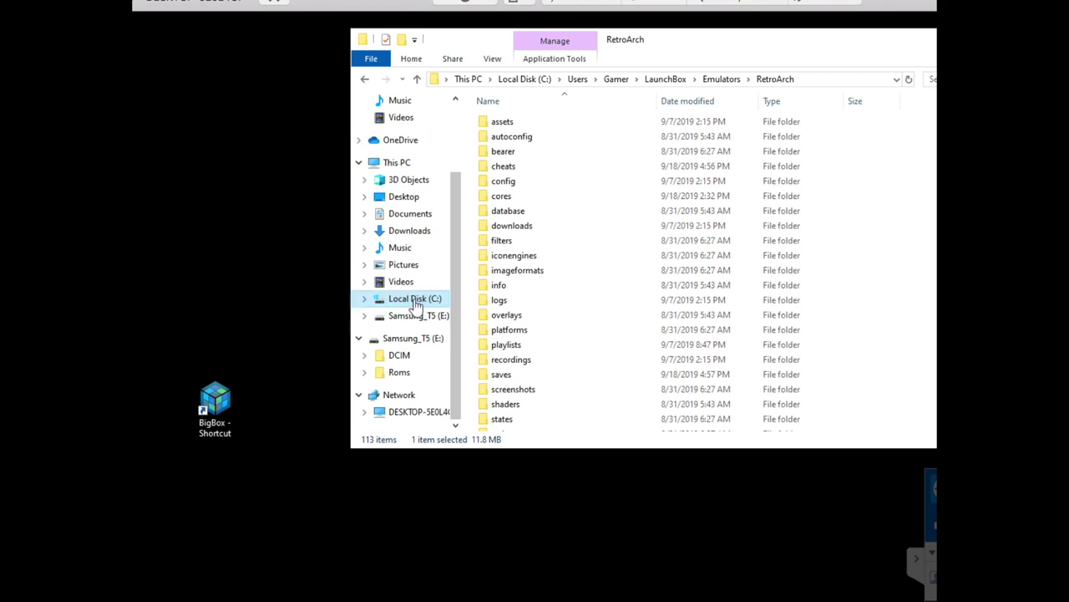
- Browse from C:\ through Users and the profile folder to LaunchBox\Emulators\MAME
left_click(415, 299)
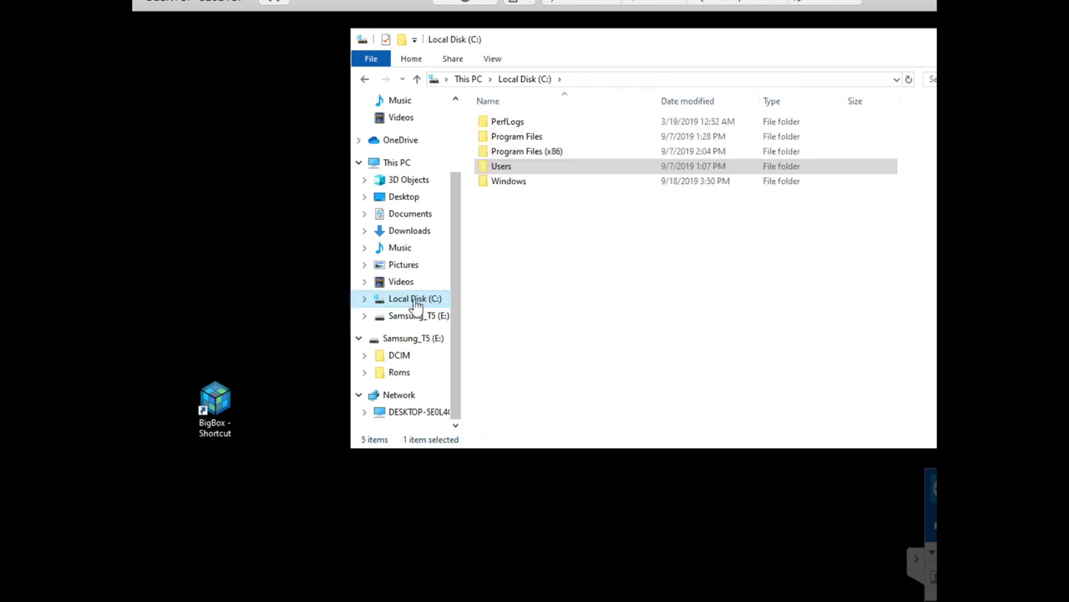
double_click(505, 169)
double_click(507, 122)
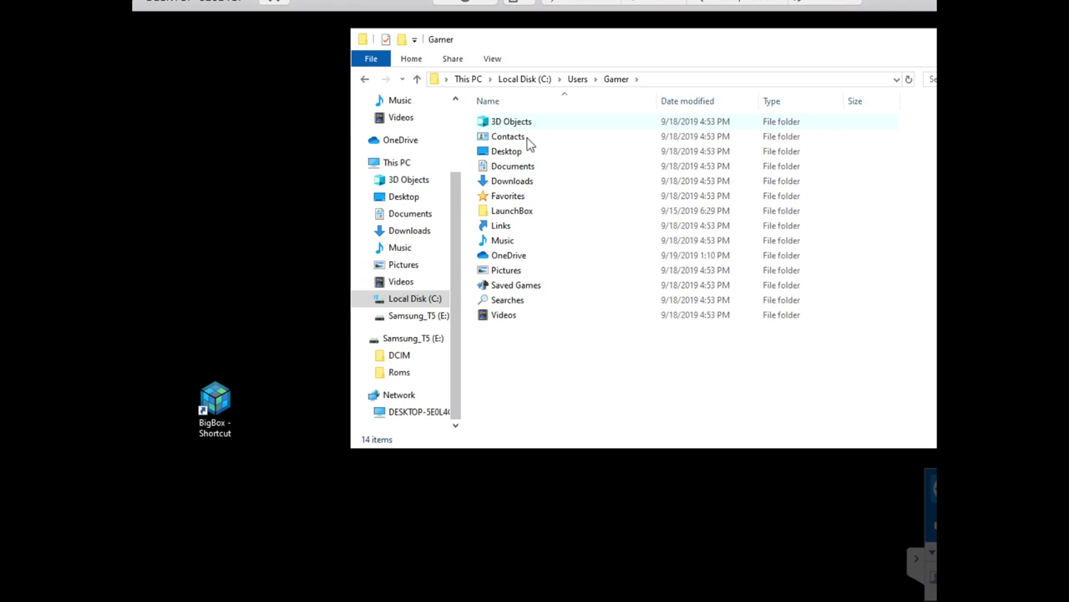
double_click(520, 211)
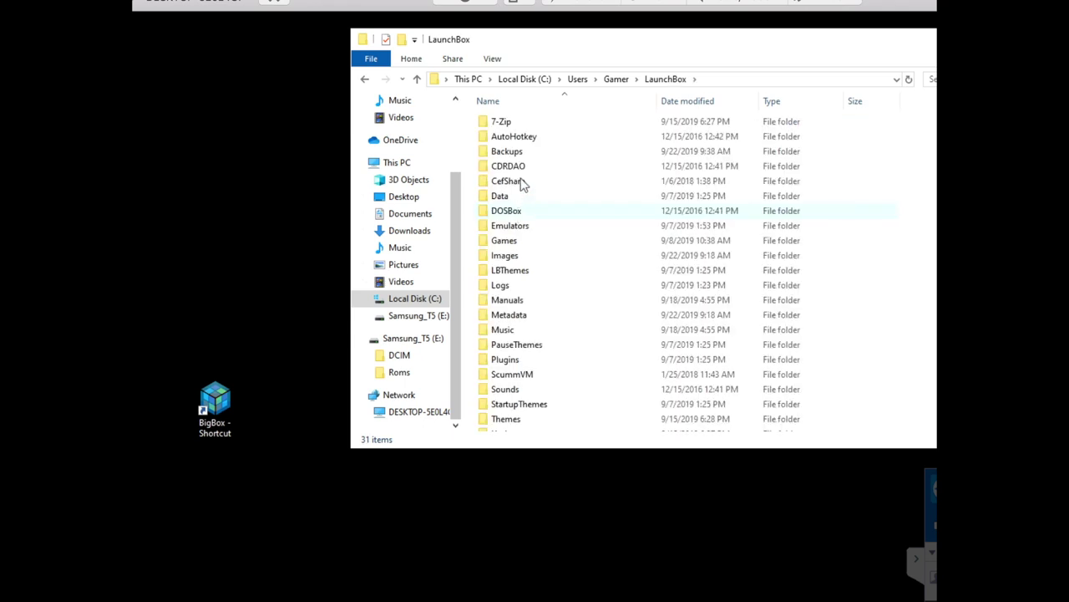
double_click(520, 228)
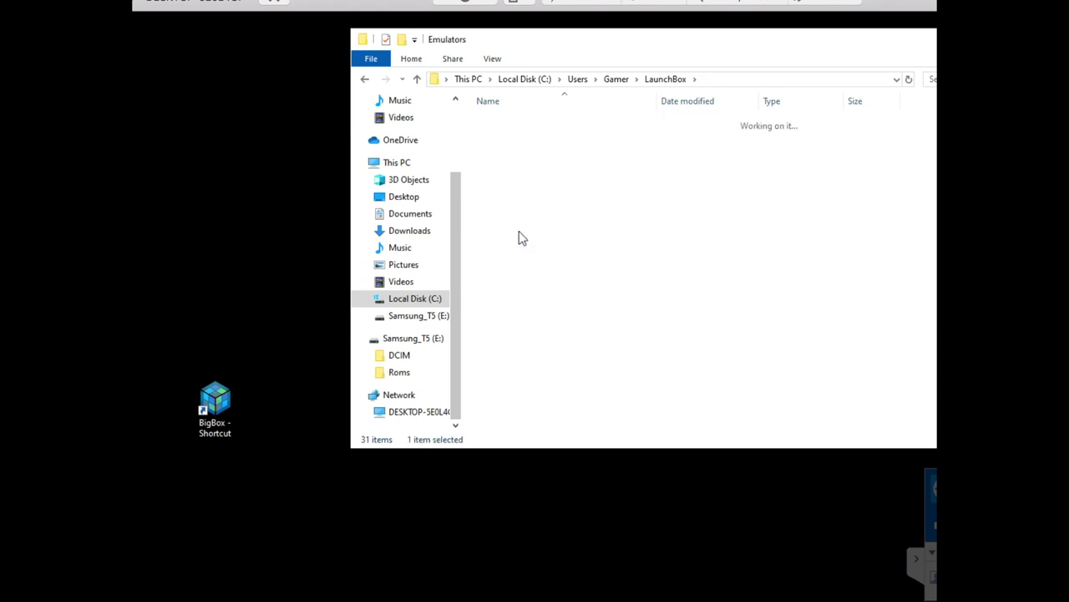
double_click(507, 122)
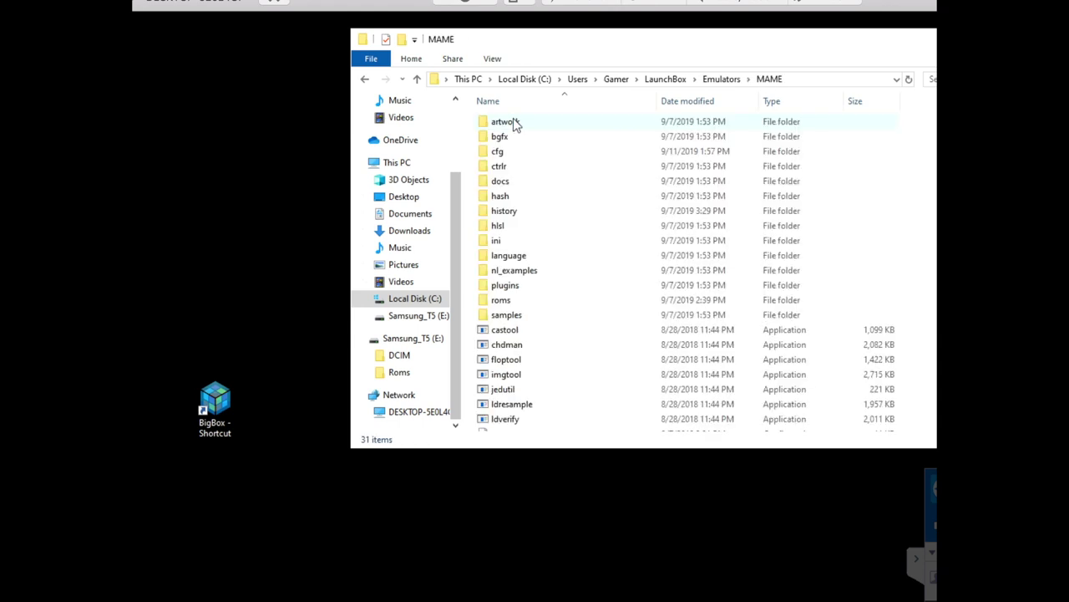
- Check the contents of the MAME roms folder, then launch mame64
double_click(501, 302)
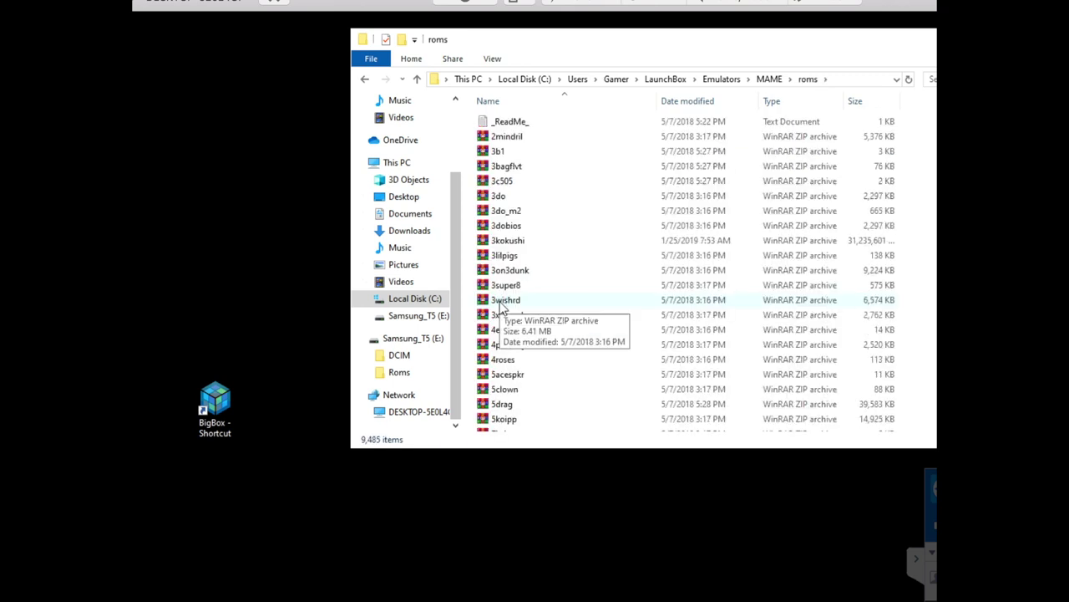
left_click(364, 79)
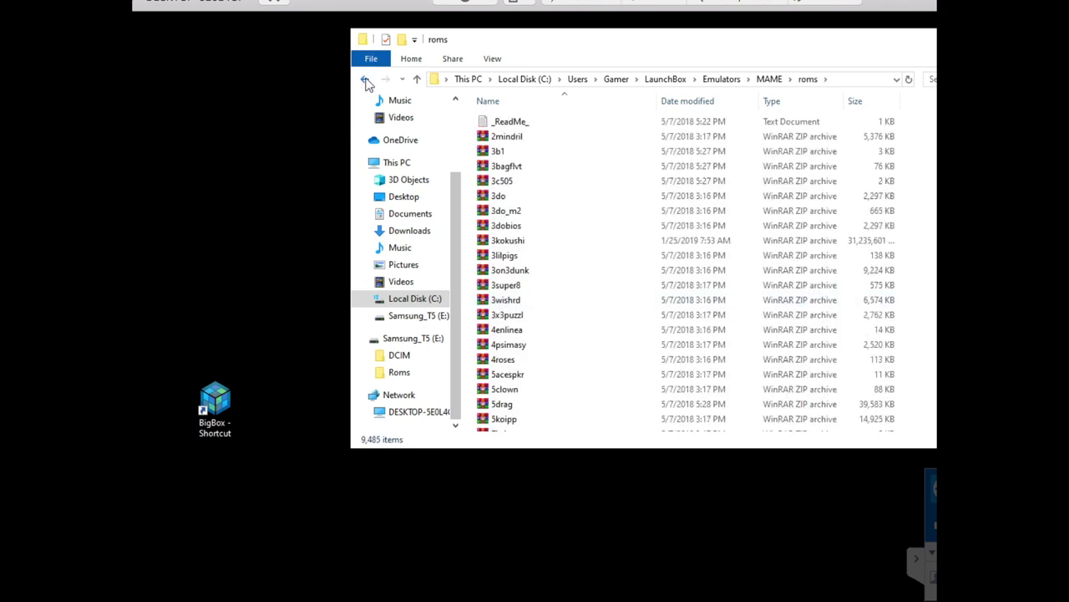
scroll(538, 359, "down", 3)
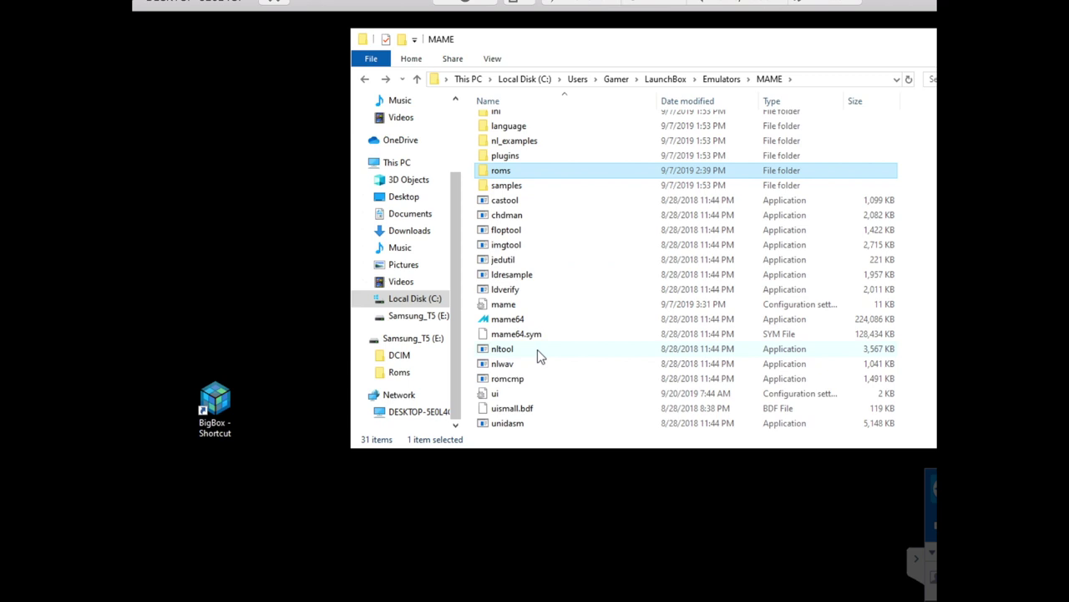
double_click(522, 321)
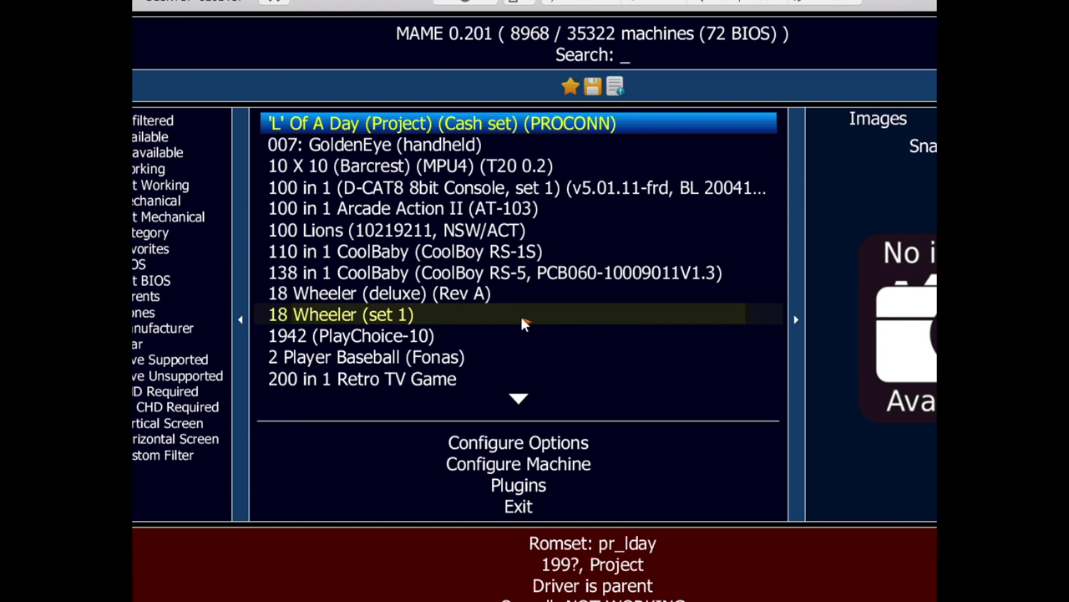
- Open MAME's Configure Directories settings to view the ROMs folders
left_click(533, 445)
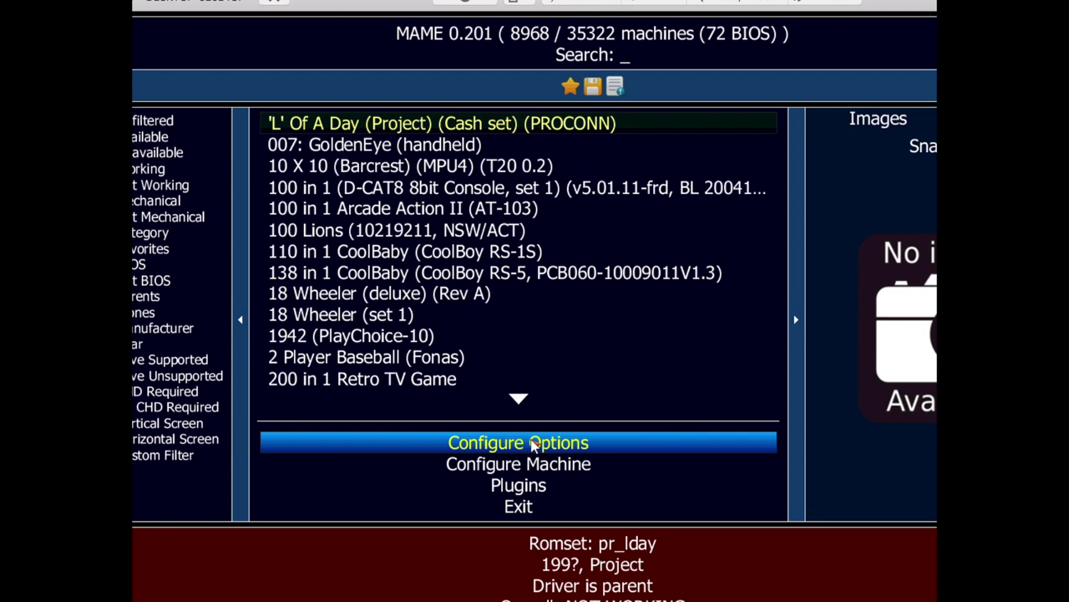
left_click(533, 444)
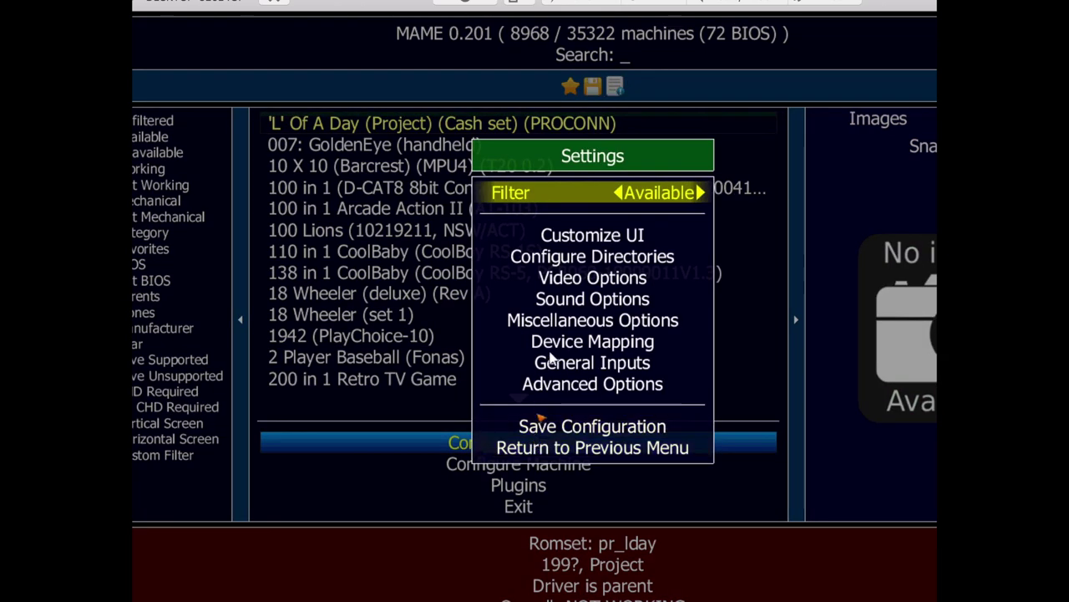
left_click(594, 256)
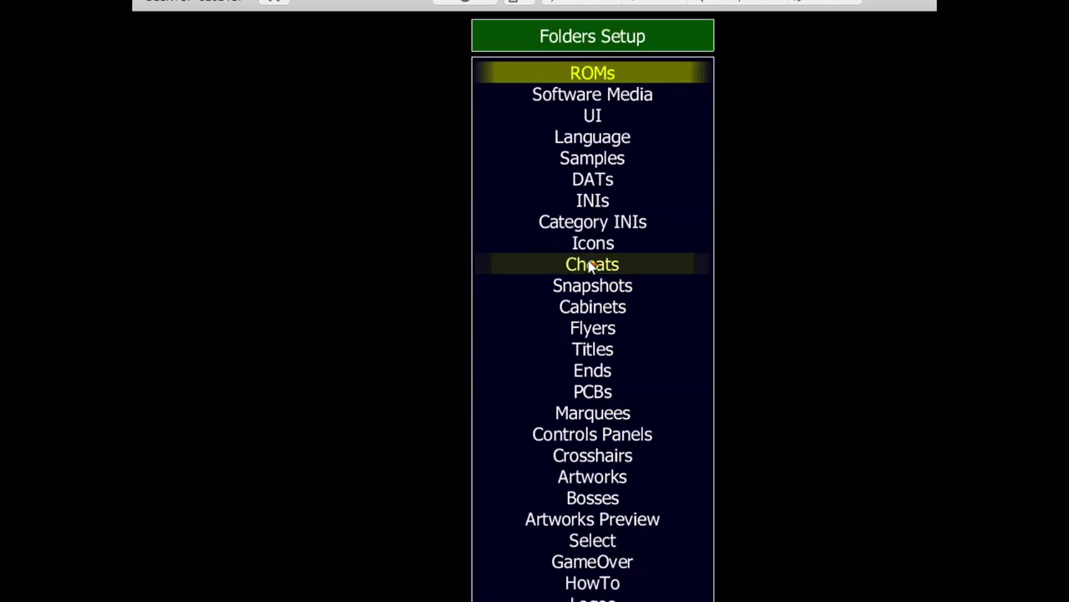
left_click(597, 79)
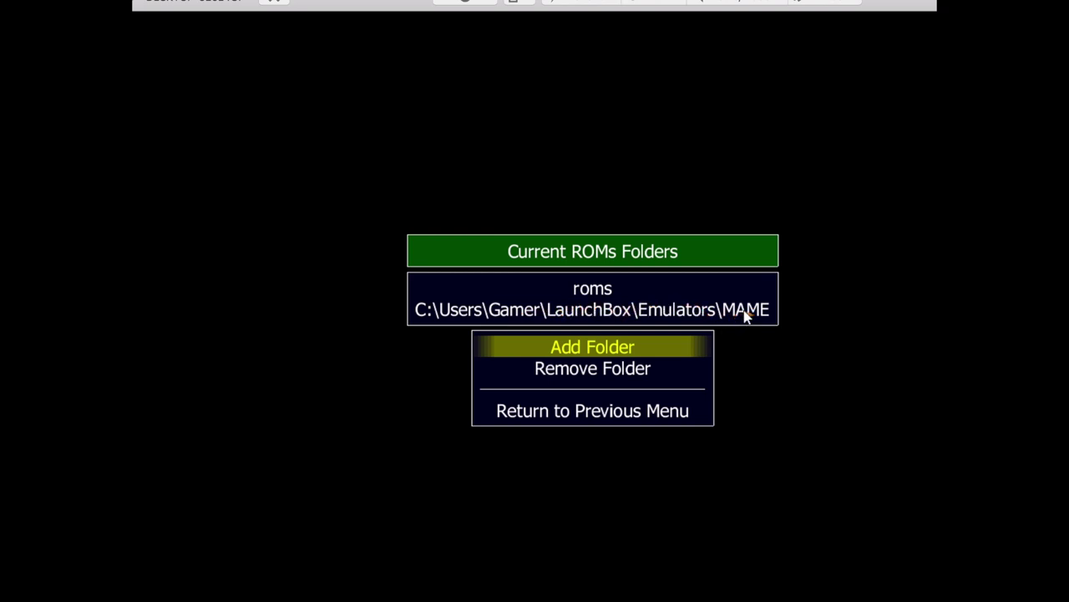
- Browse the Add Folder dialog to LaunchBox\Emulators\MAME, then return to the ROMs folder list
left_click(594, 356)
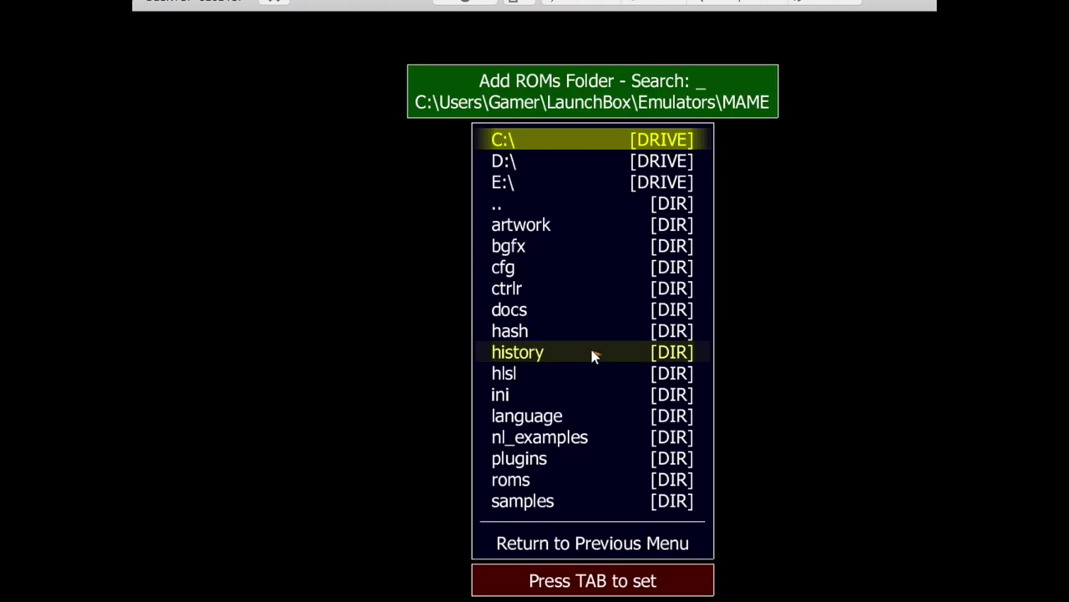
left_click(564, 142)
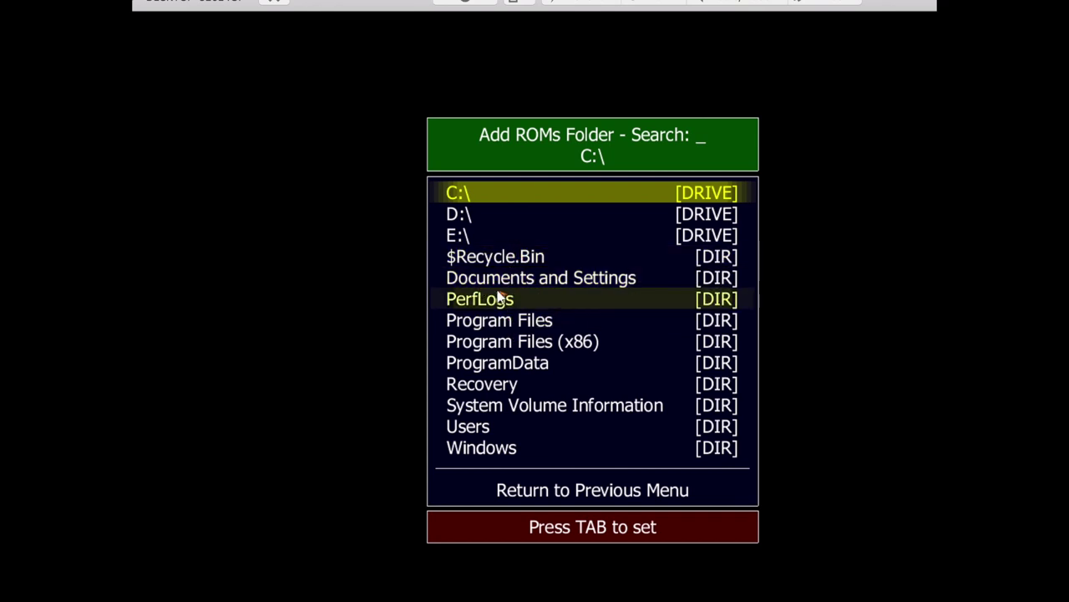
left_click(490, 428)
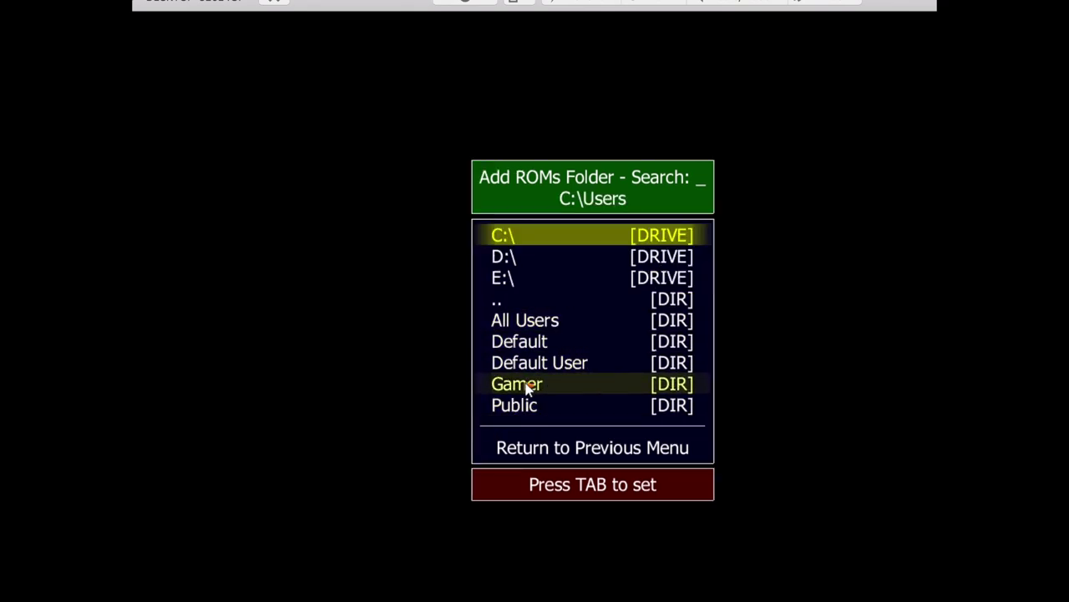
left_click(528, 389)
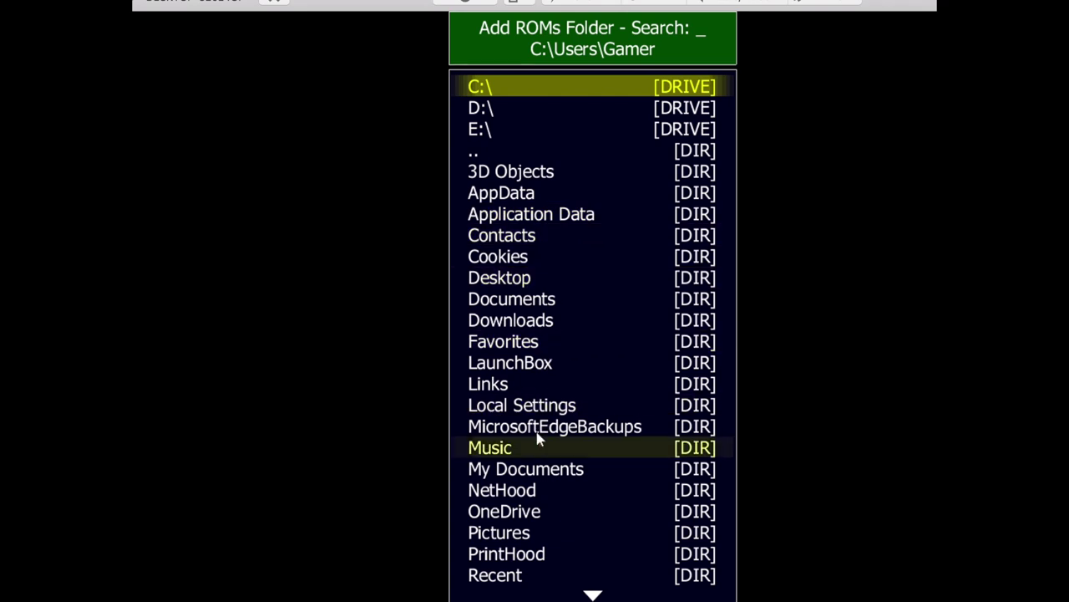
left_click(541, 365)
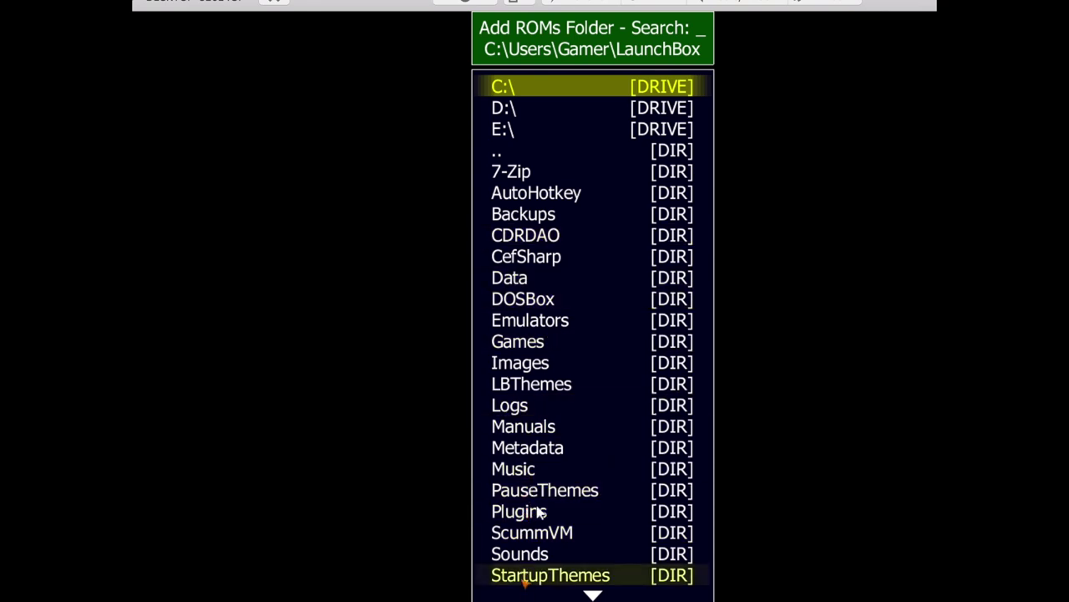
left_click(544, 332)
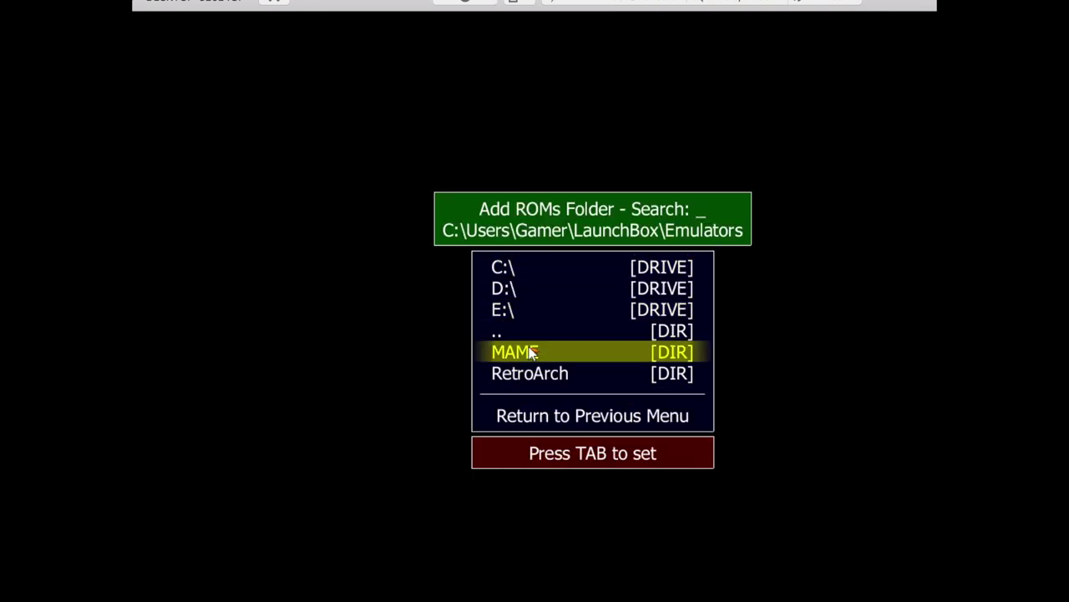
left_click(531, 351)
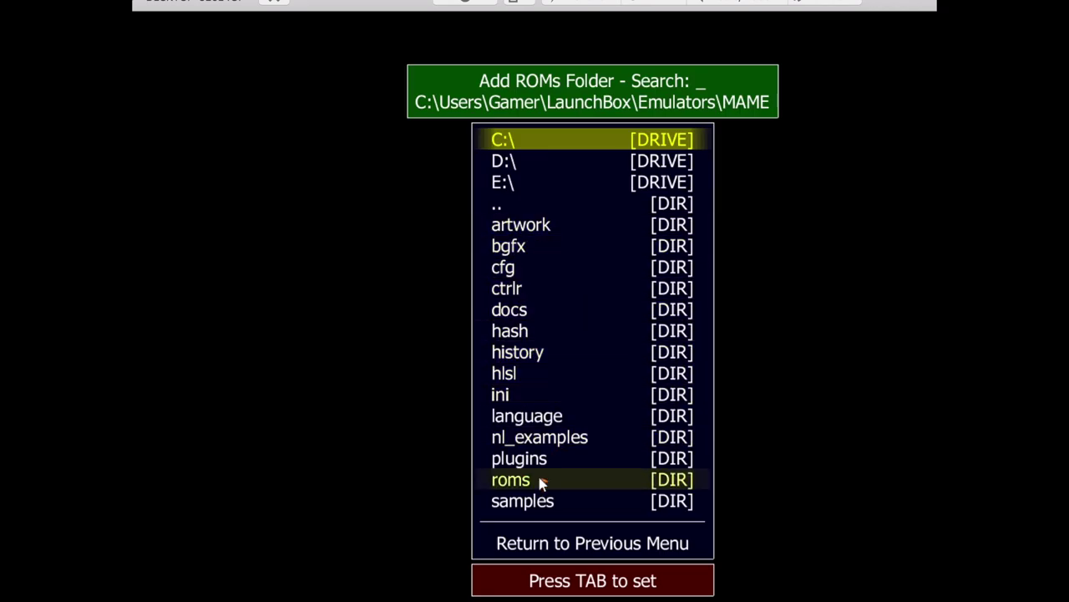
left_click(621, 544)
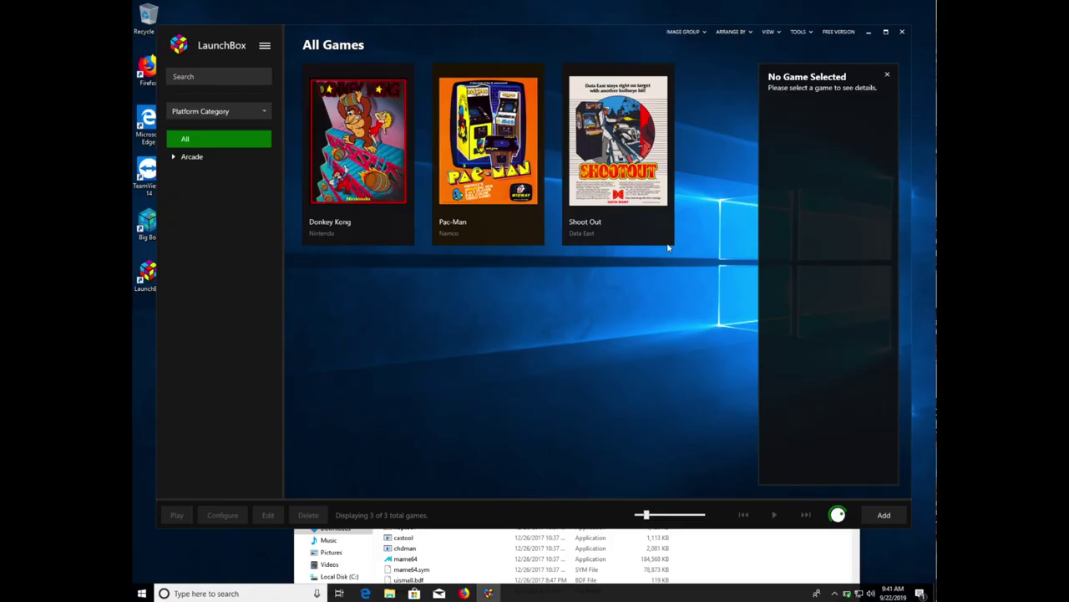
- Start a new Tools > Import > ROM Files import
left_click(798, 33)
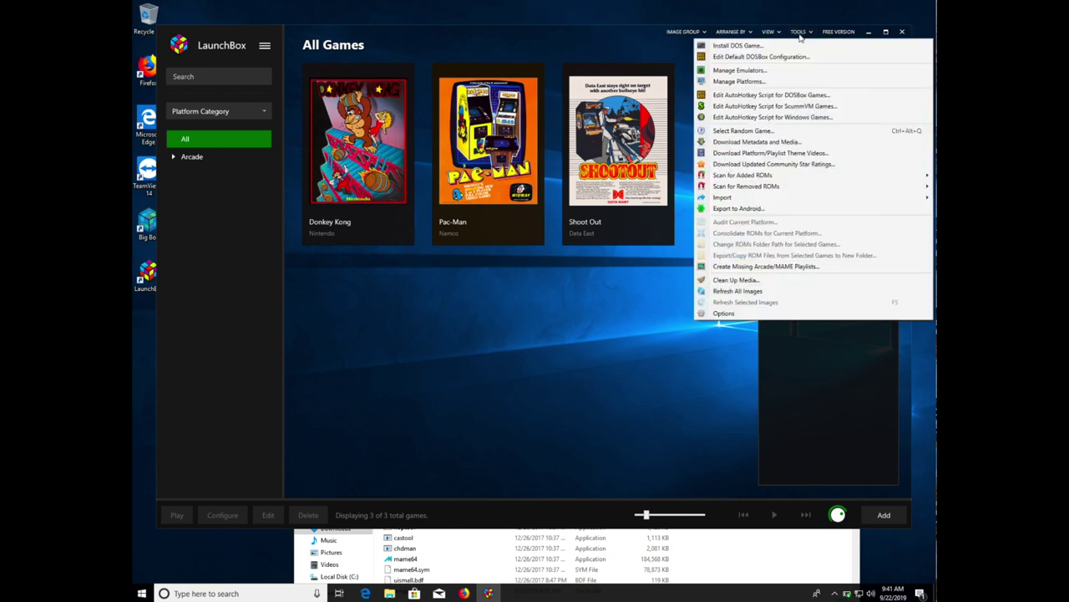
mouse_move(742, 201)
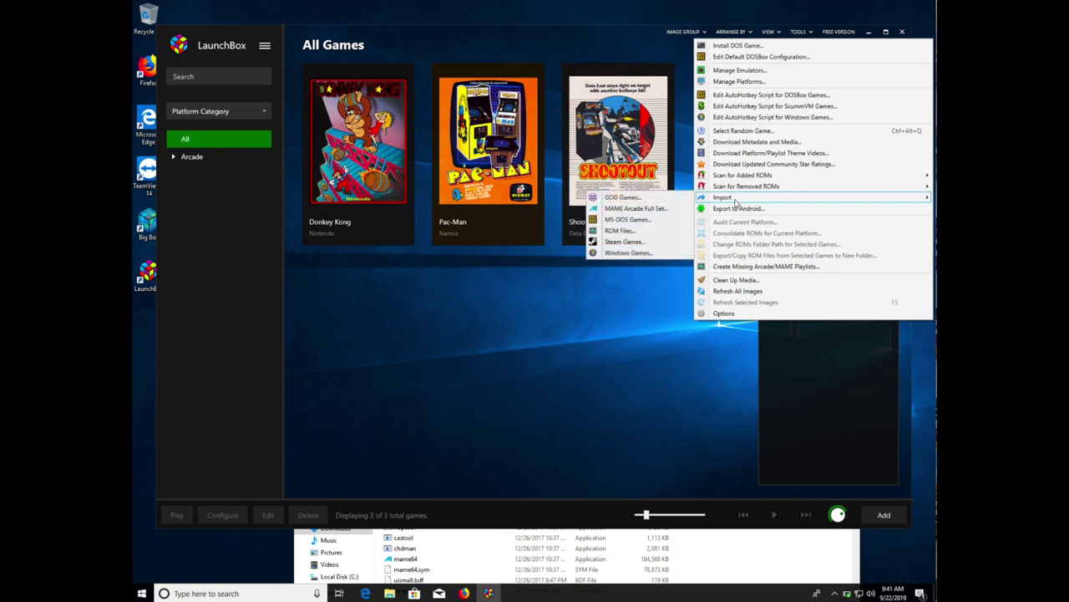
left_click(601, 234)
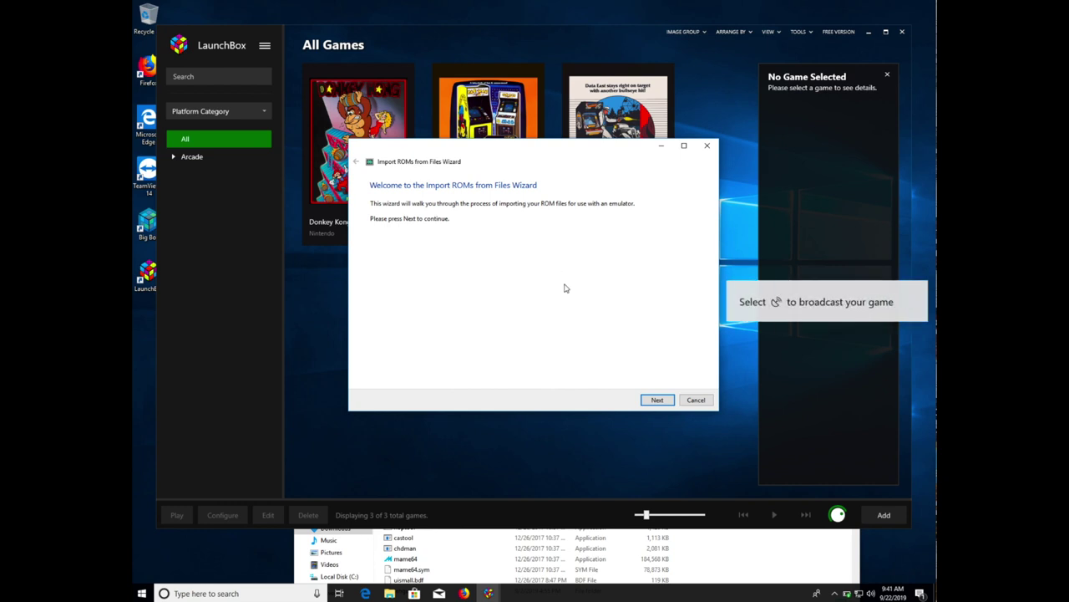
left_click(651, 399)
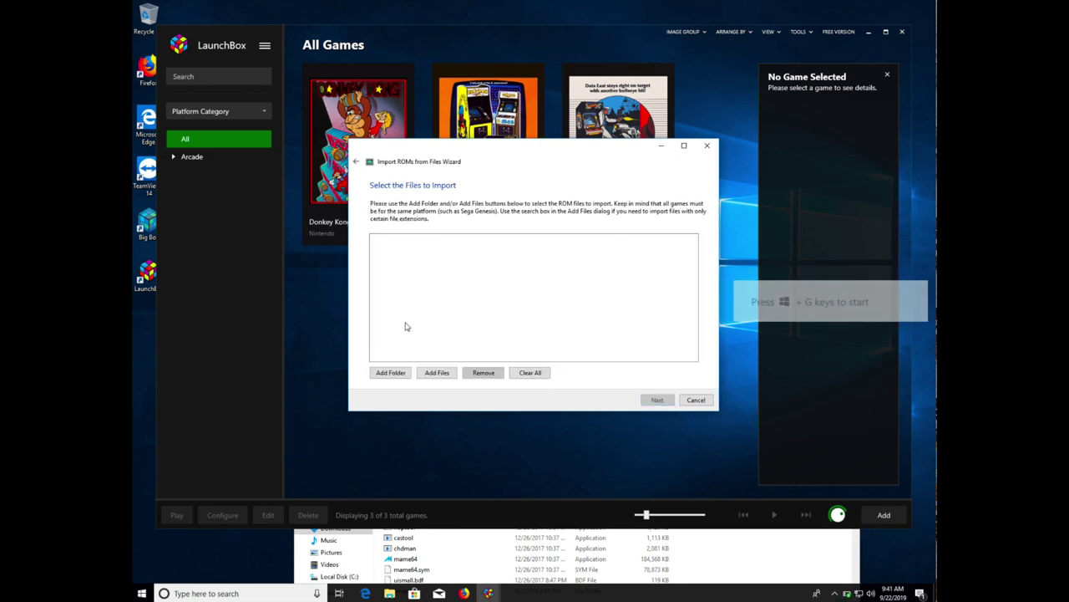
- Add the LaunchBox\Games\Atari 2600\roms folder to the import list
left_click(396, 376)
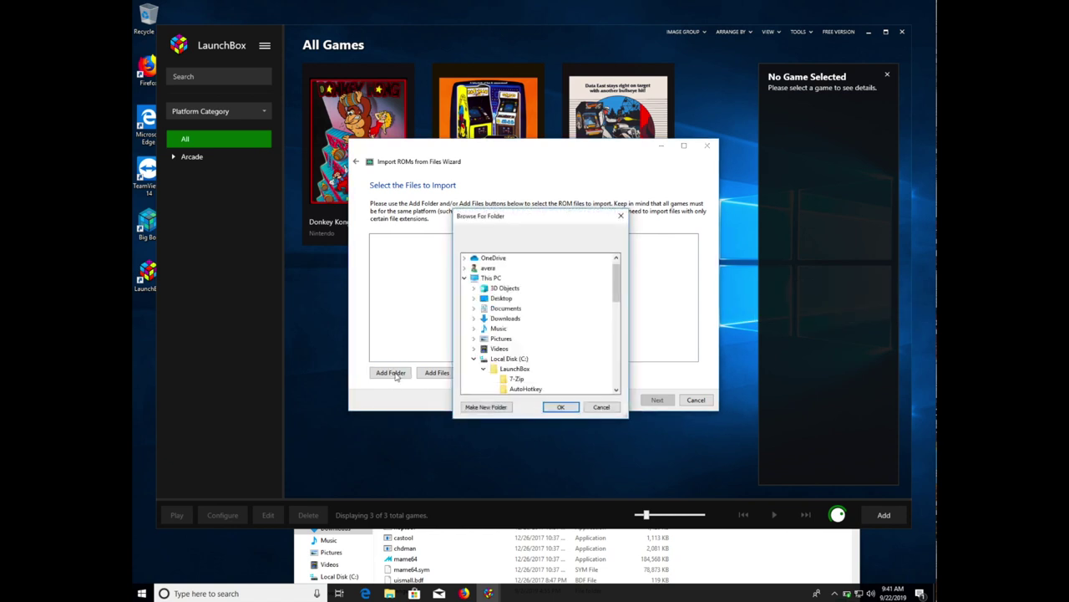
left_click(617, 391)
left_click_drag(617, 390, 617, 390)
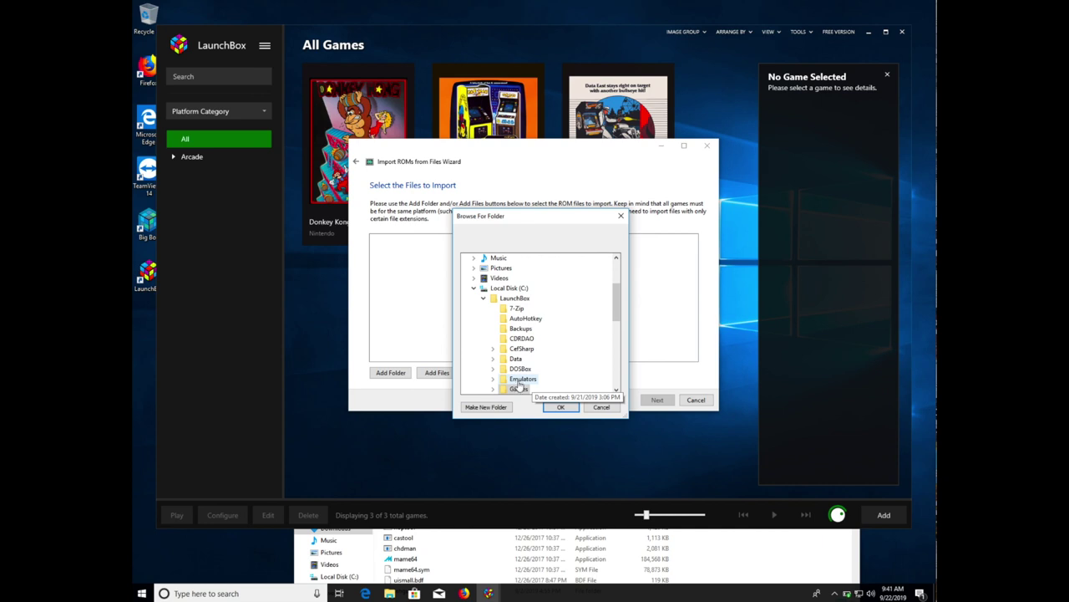
left_click(518, 389)
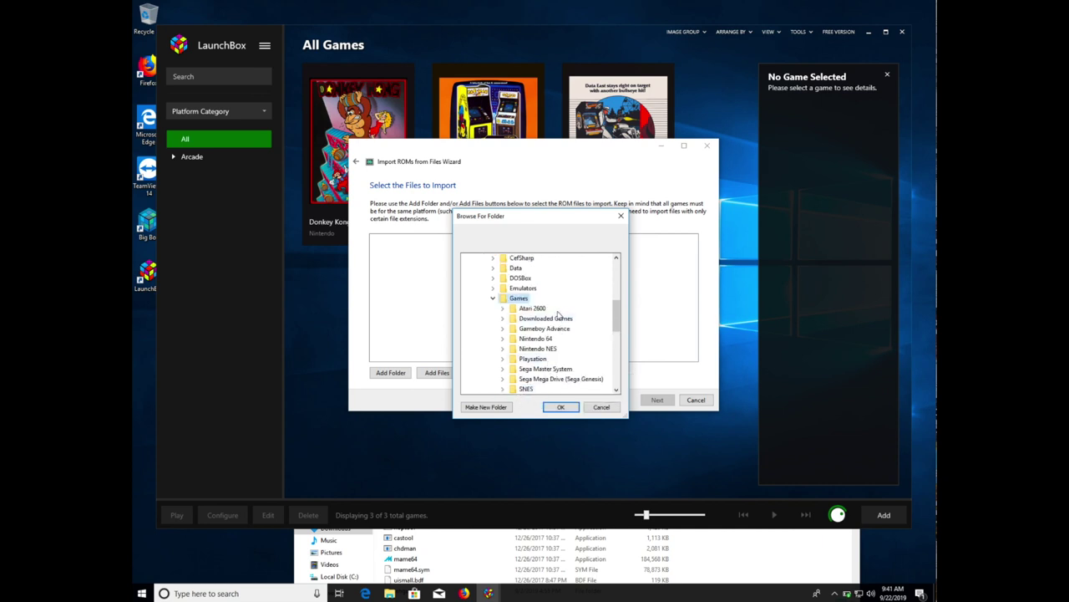
left_click(537, 309)
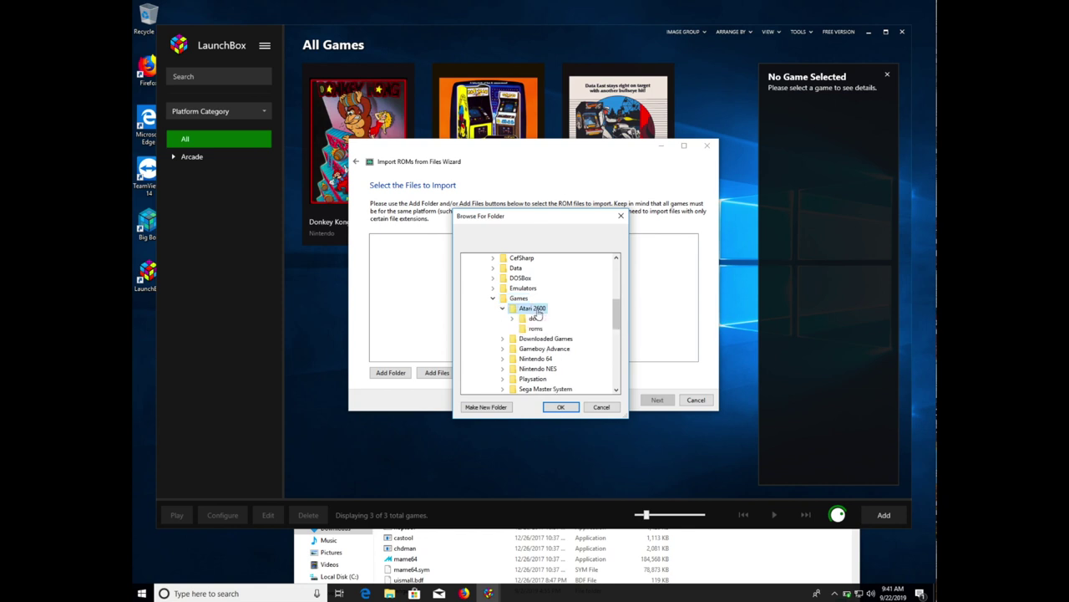
left_click(537, 330)
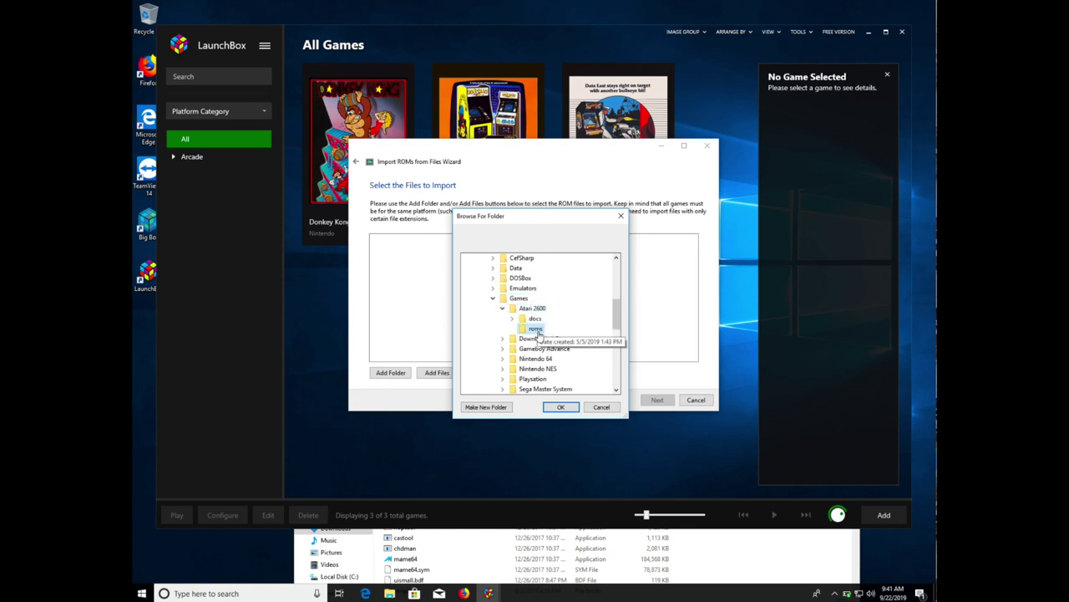
left_click(555, 410)
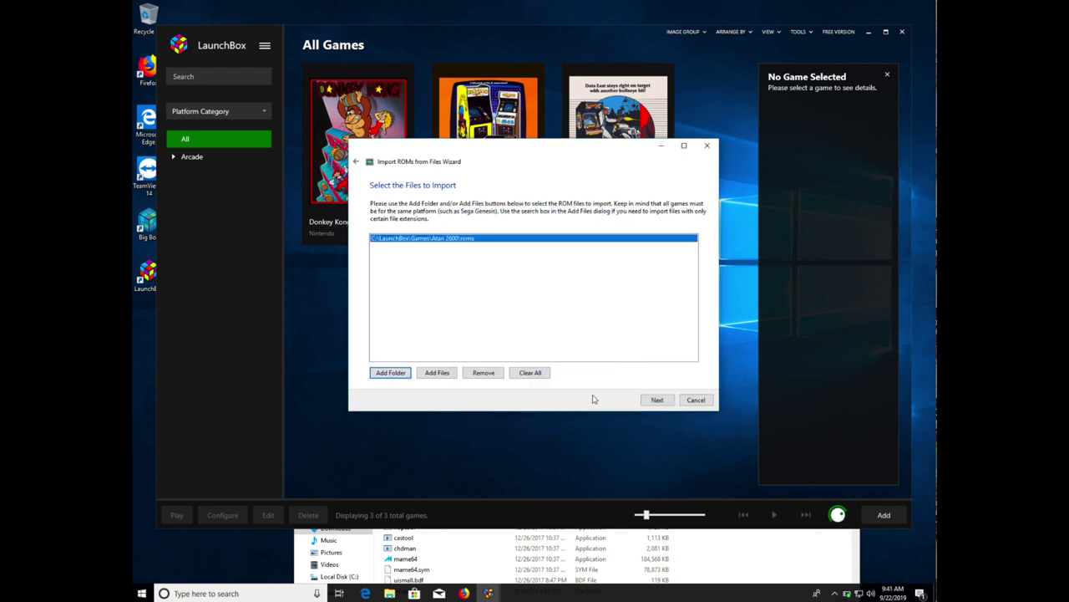
- Set Atari 2600 as the platform for the imported games
left_click(645, 401)
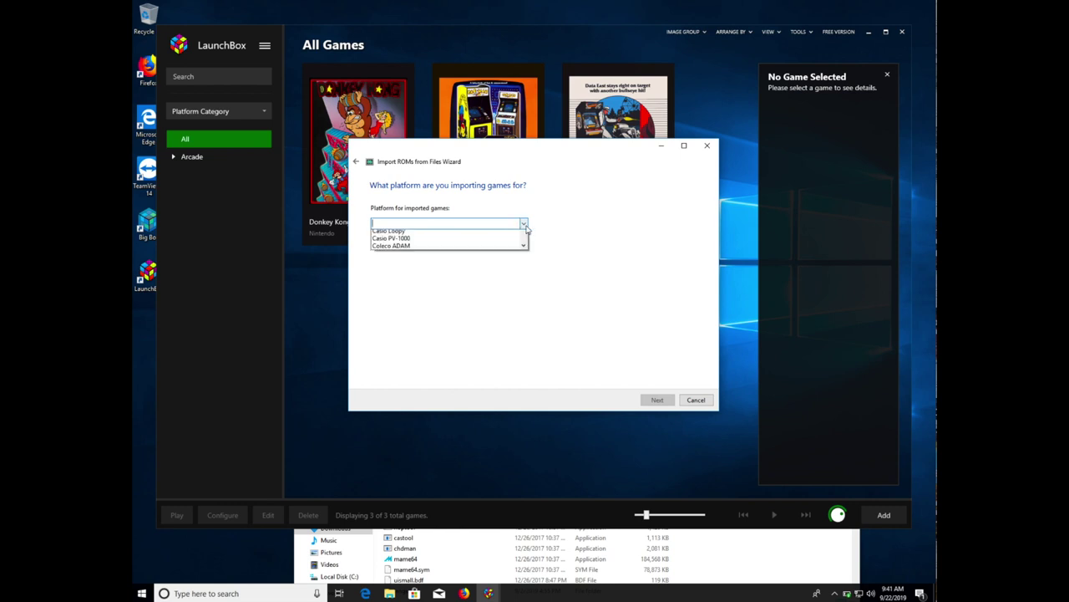
left_click(524, 224)
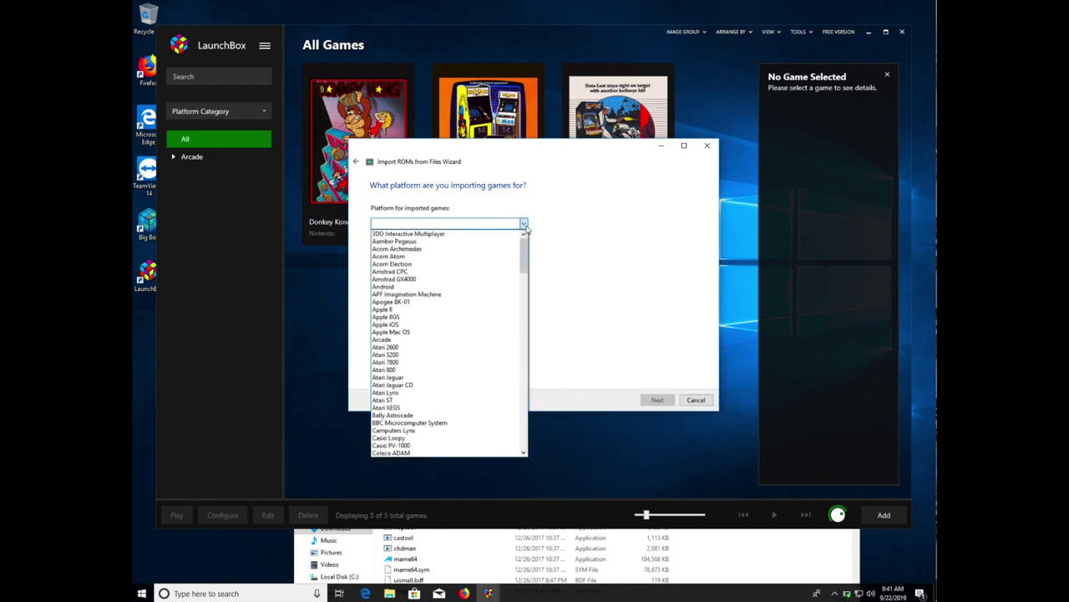
left_click(400, 351)
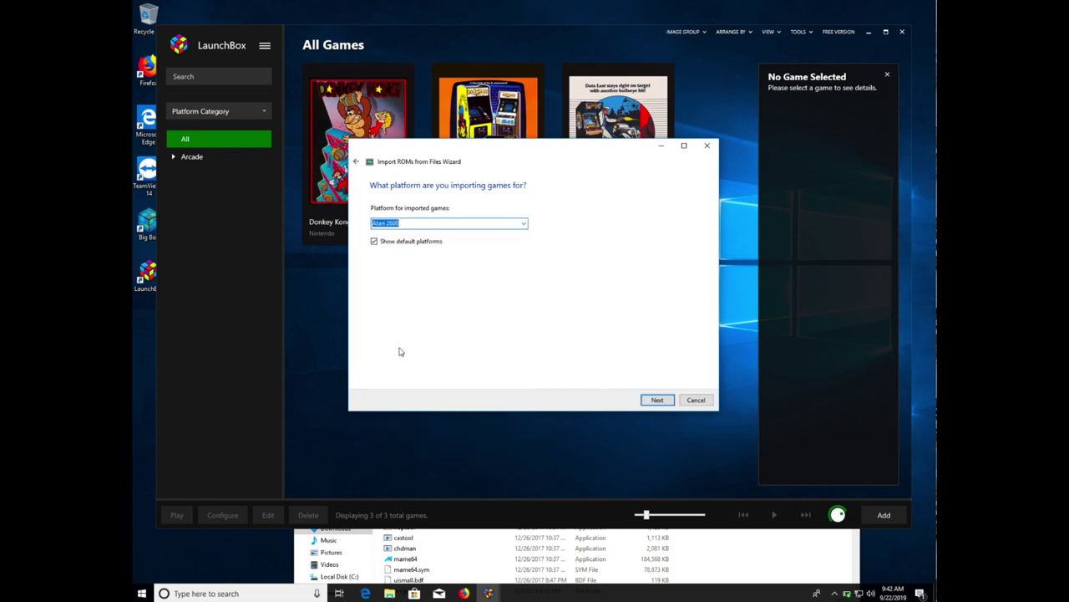
- Import Barnstorming, Superman and Suprman2 with Retroarch, files in place and default metadata and media
left_click(658, 400)
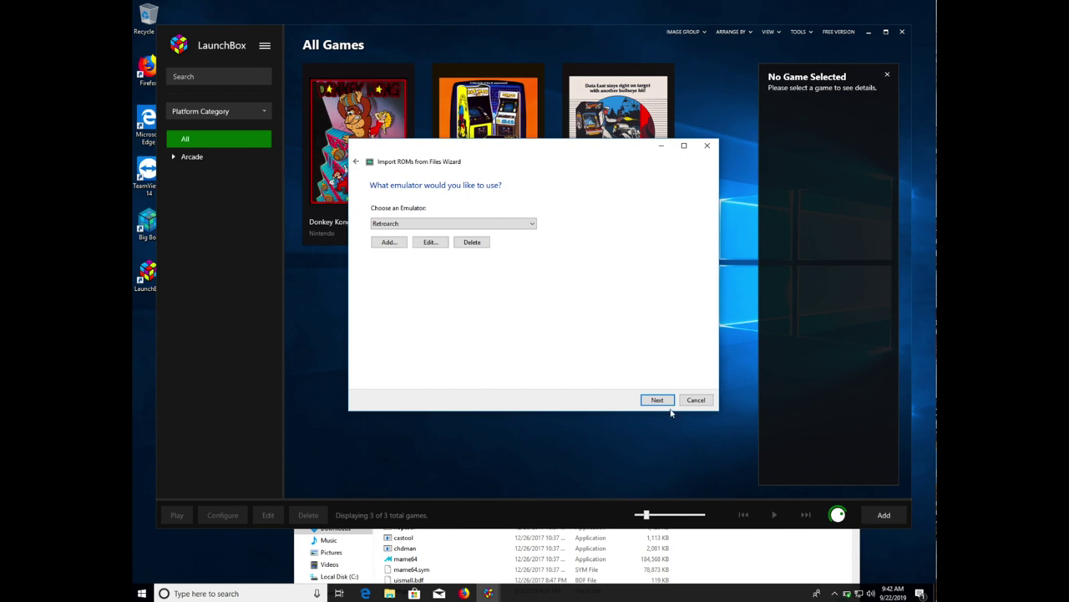
left_click(659, 401)
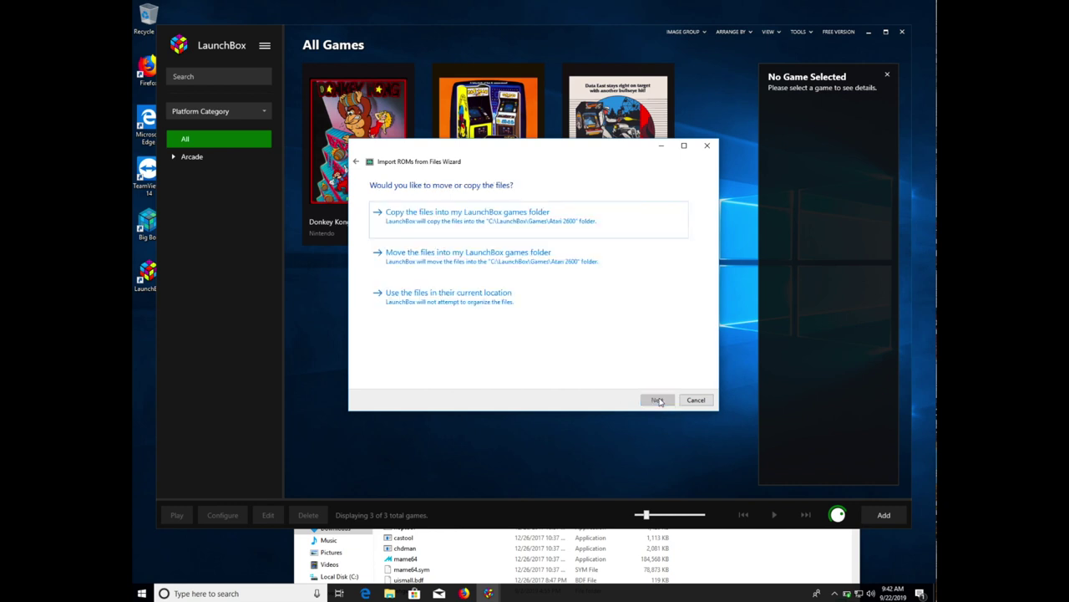
left_click(509, 302)
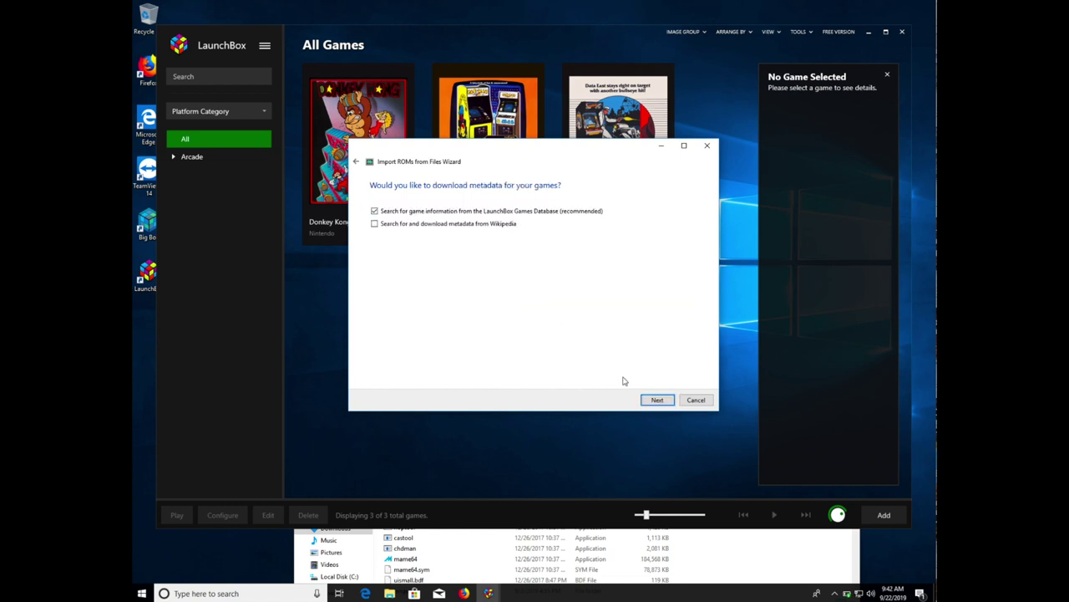
left_click(651, 400)
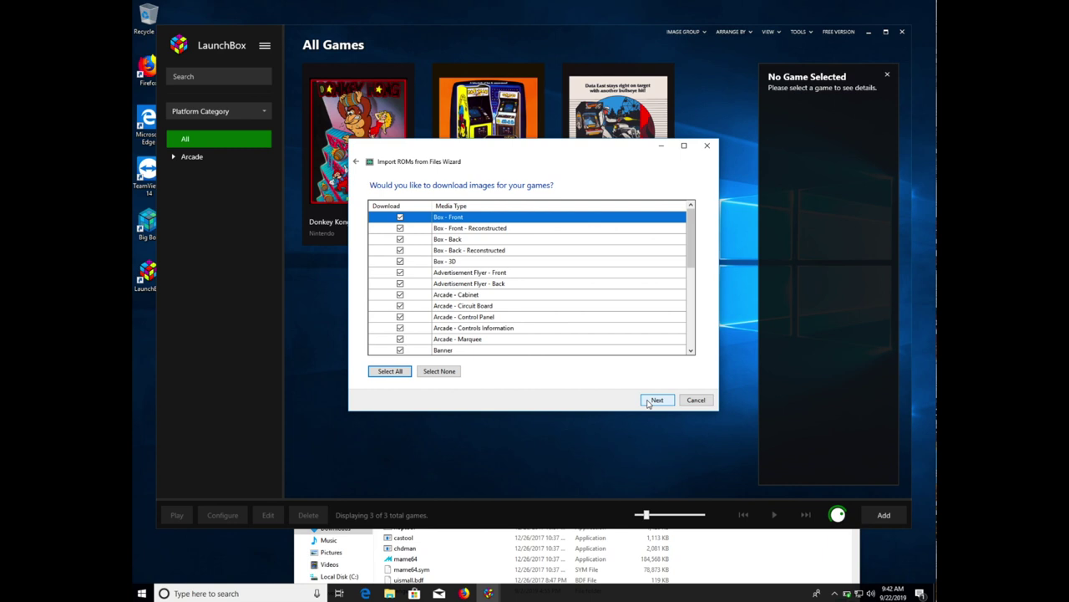
left_click(650, 402)
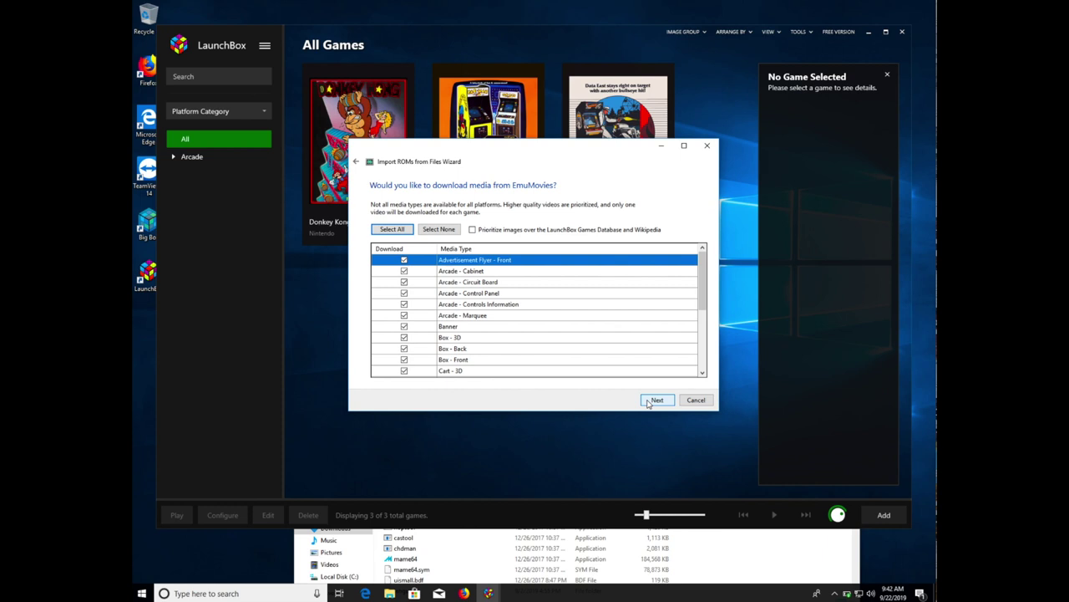
left_click(657, 401)
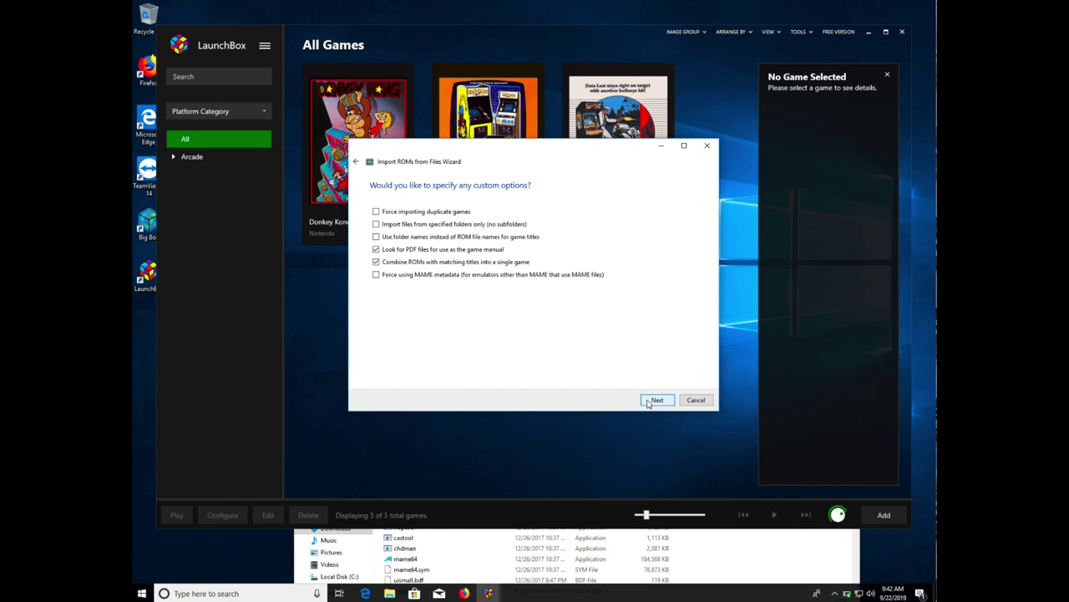
left_click(656, 400)
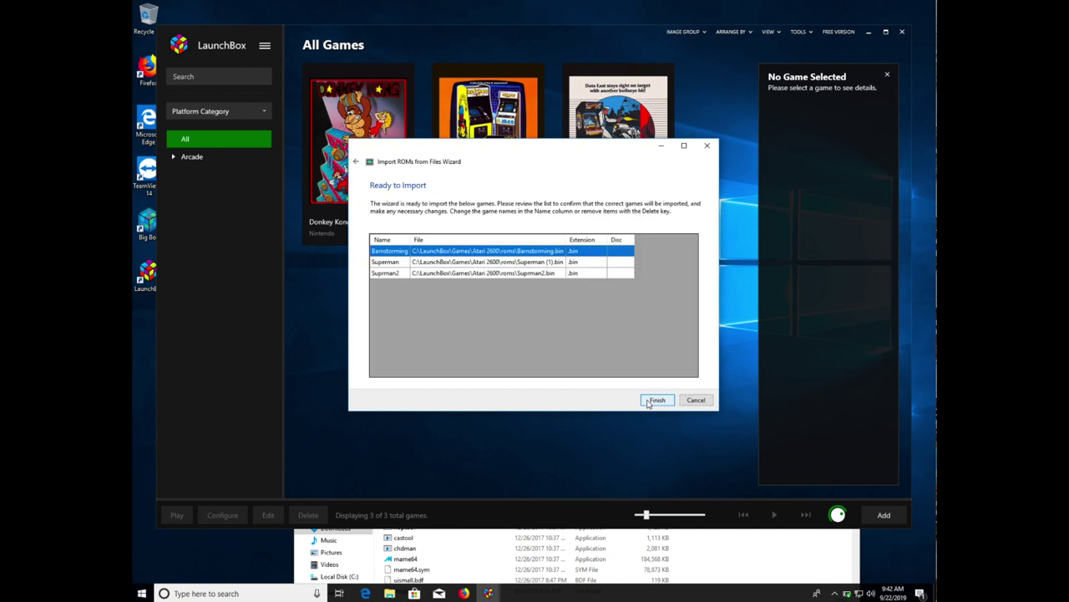
left_click(657, 400)
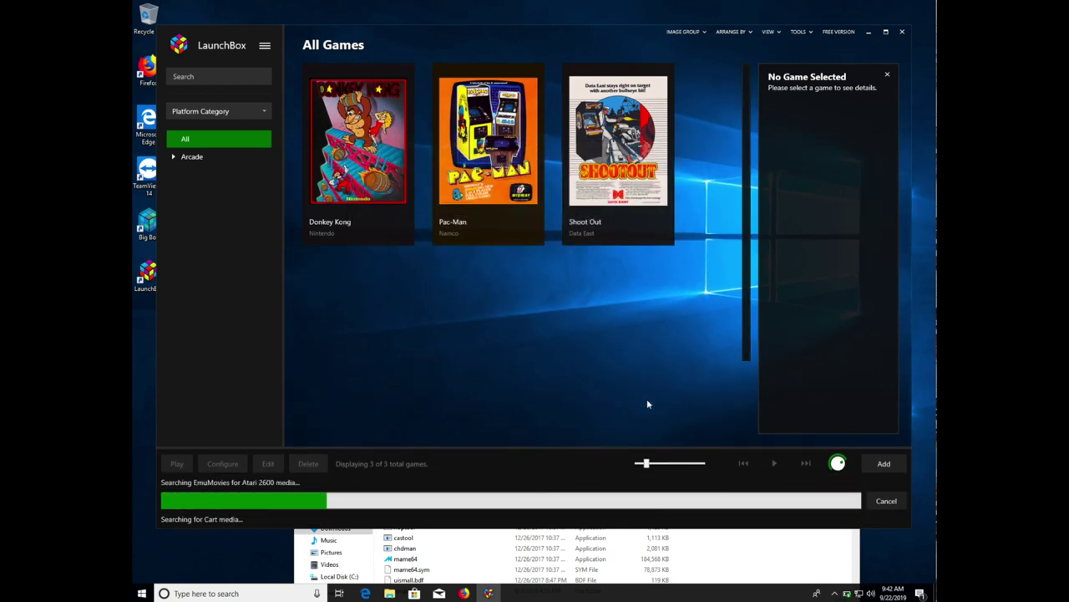
- Dismiss the import success message and filter the library to Consoles > Atari 2600
left_click(579, 303)
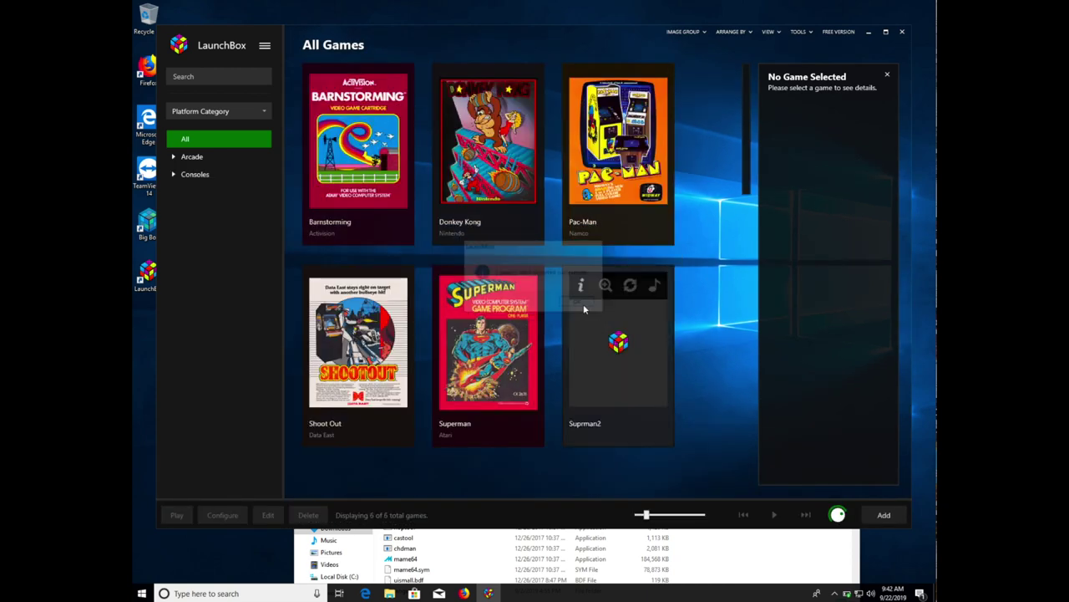
left_click(174, 176)
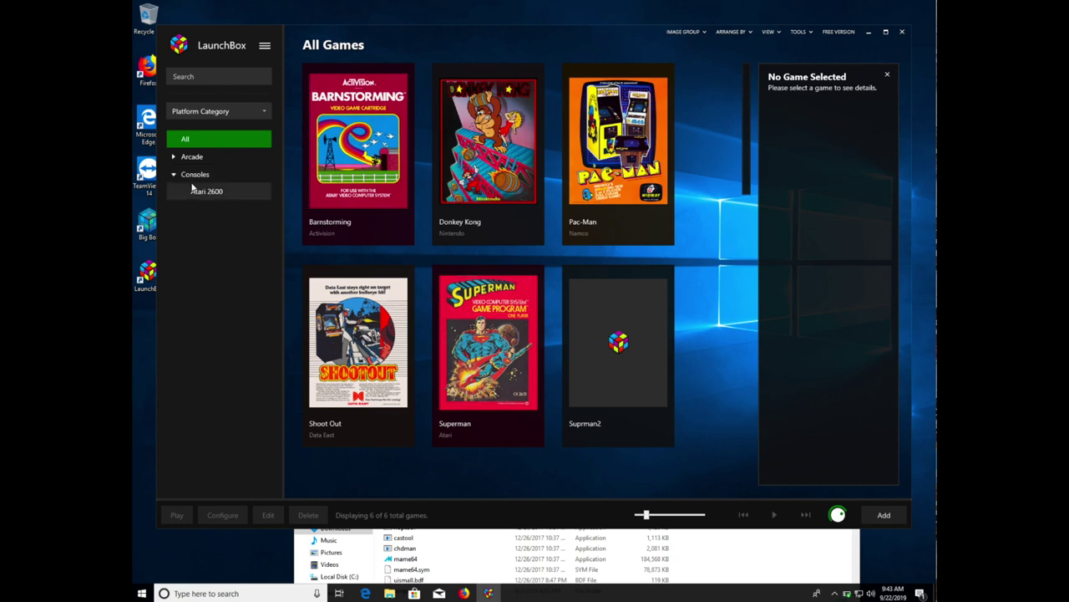
left_click(216, 195)
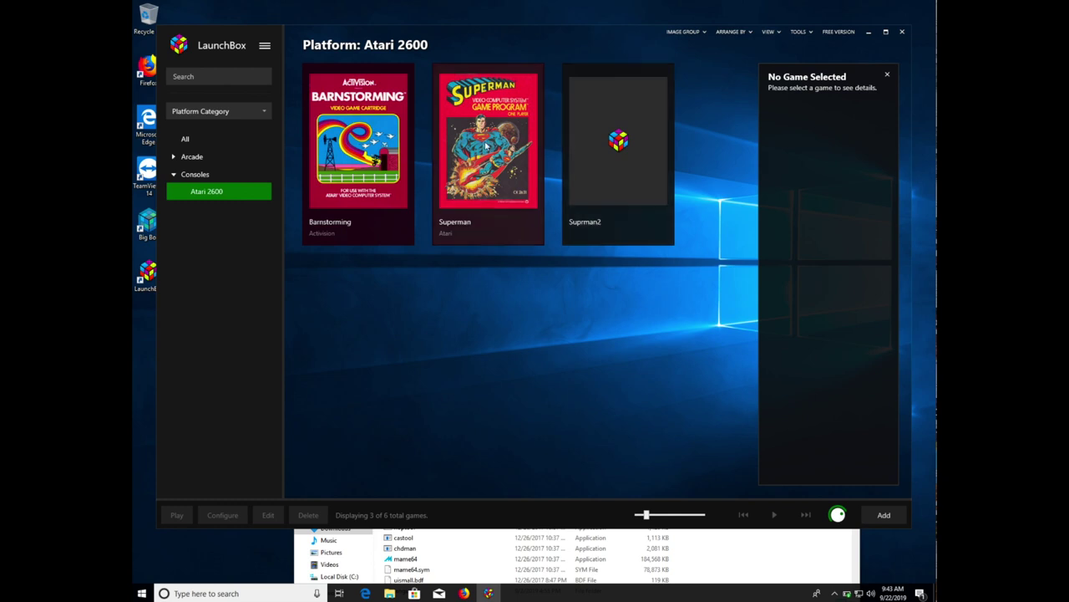
mouse_move(513, 90)
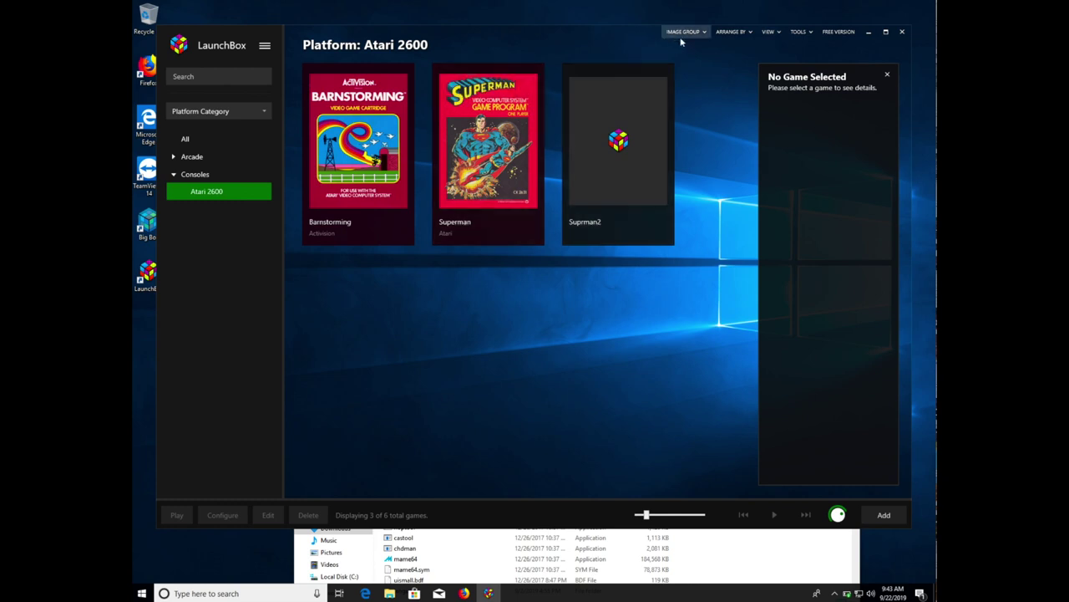
- Glance at the View menu, then start another Tools > Import > ROM Files import
left_click(768, 33)
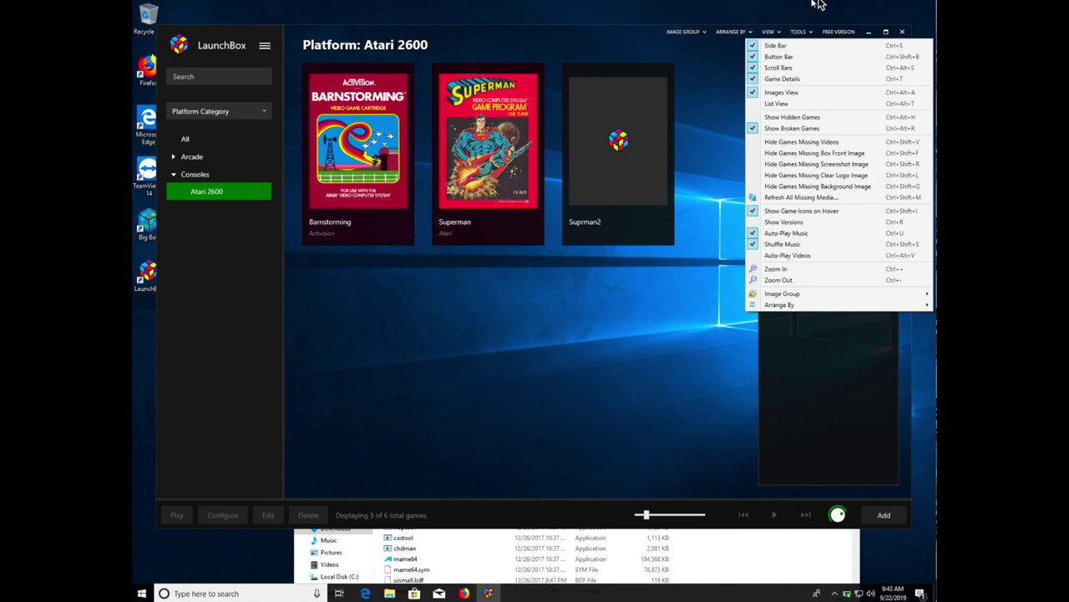
left_click(796, 32)
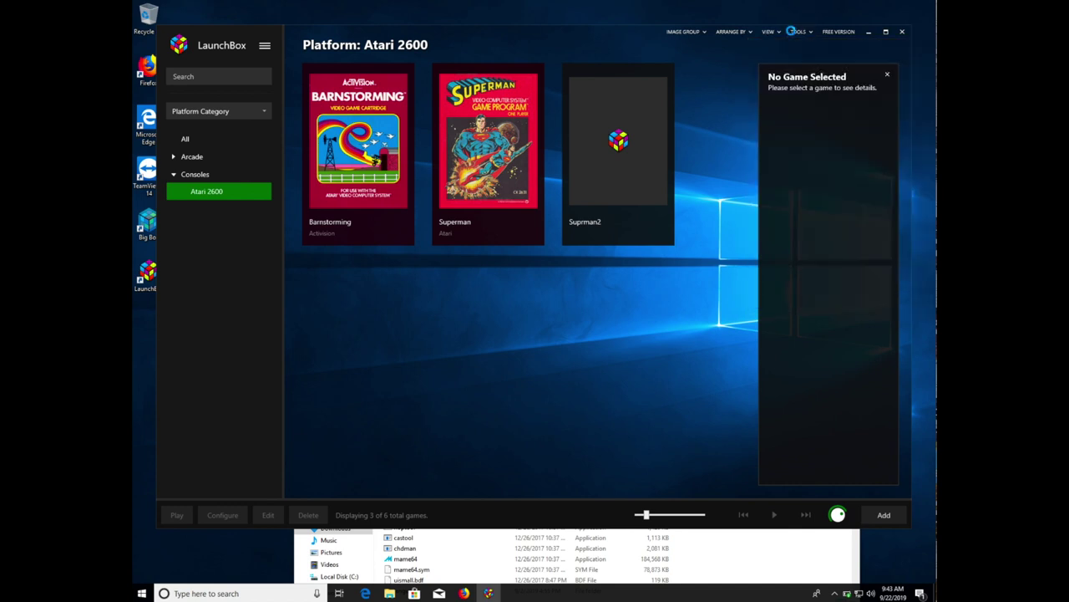
left_click(795, 32)
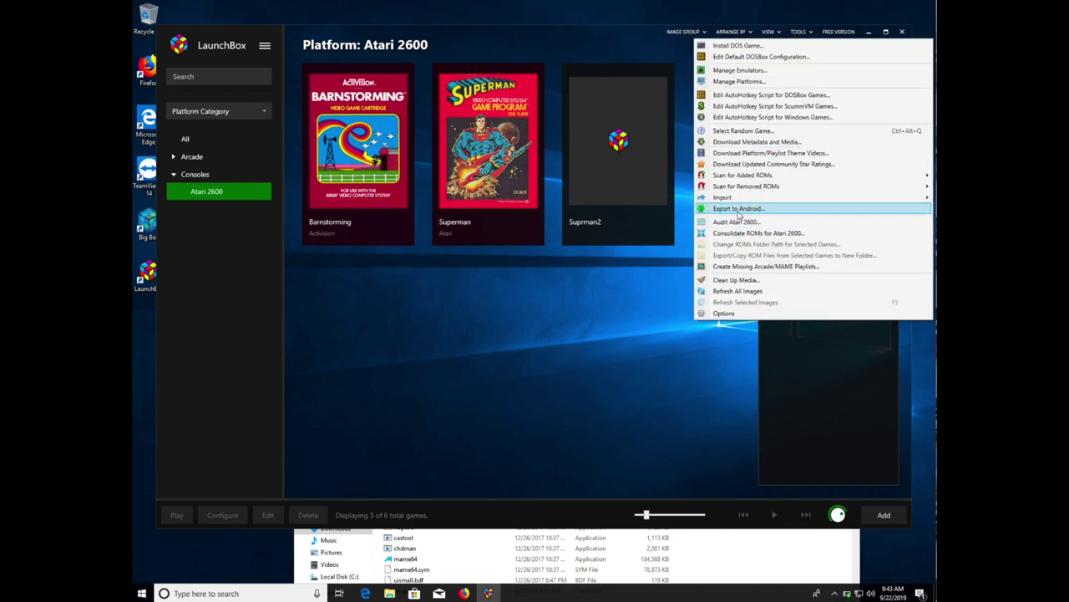
mouse_move(741, 198)
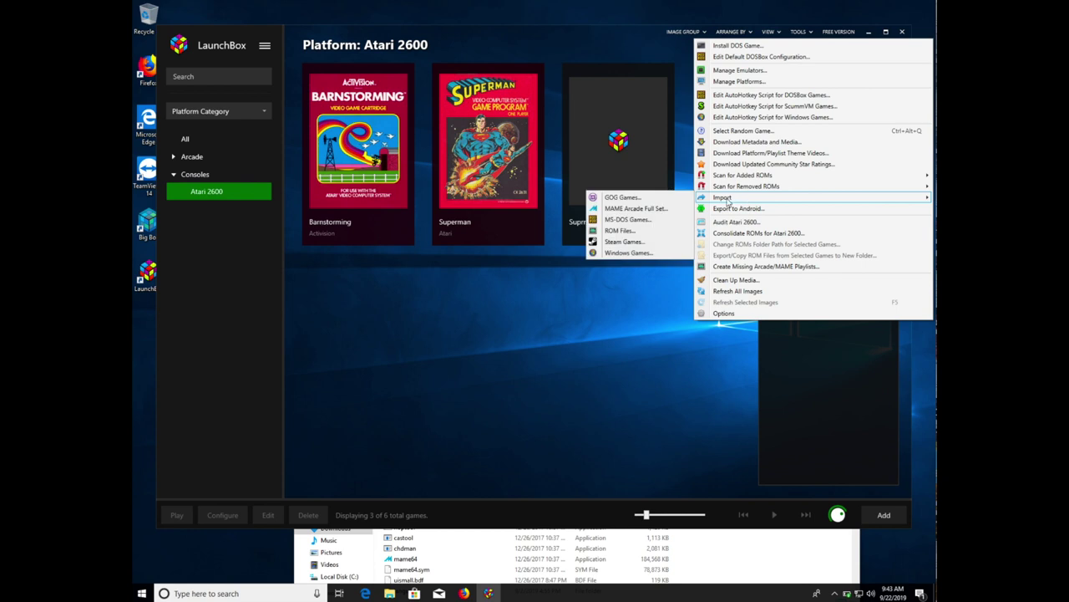
left_click(620, 230)
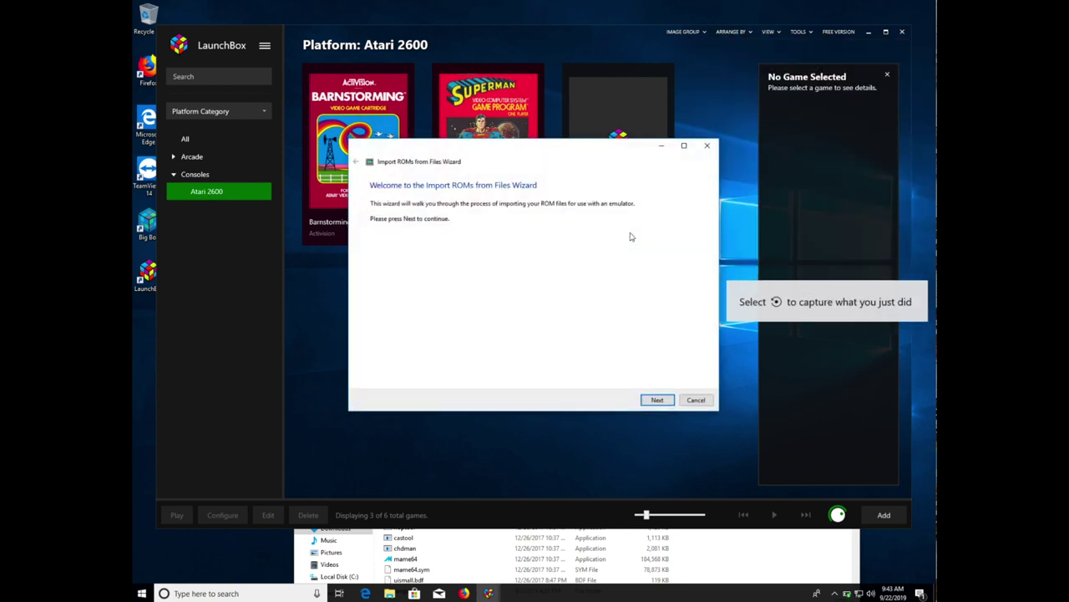
- Add C:\LaunchBox\Games\Nintendo NES\roms as the import folder and continue to the platform choice
left_click(660, 402)
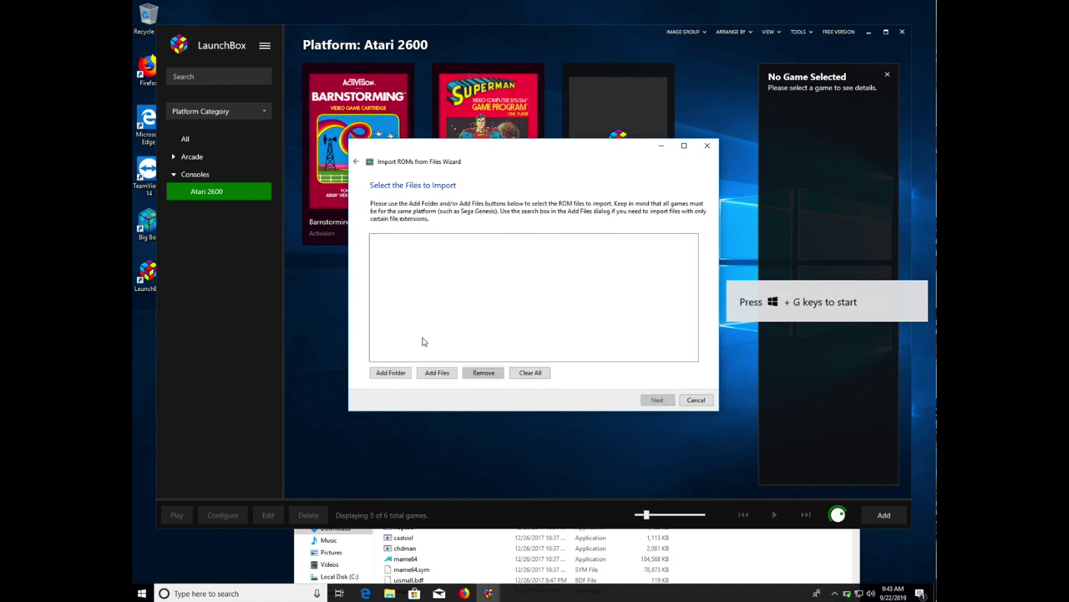
left_click(388, 373)
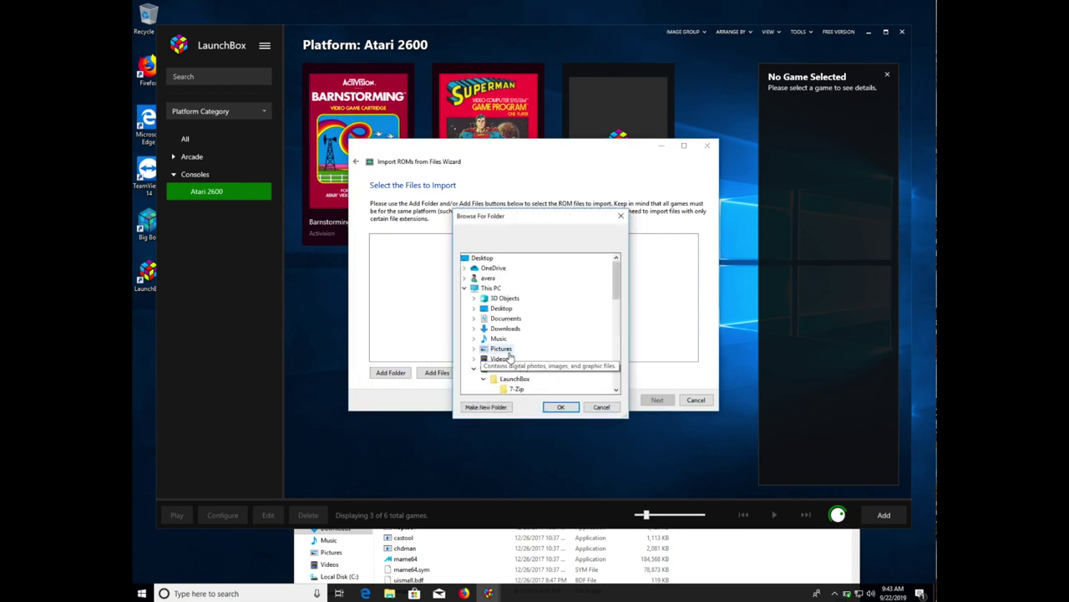
left_click(615, 392)
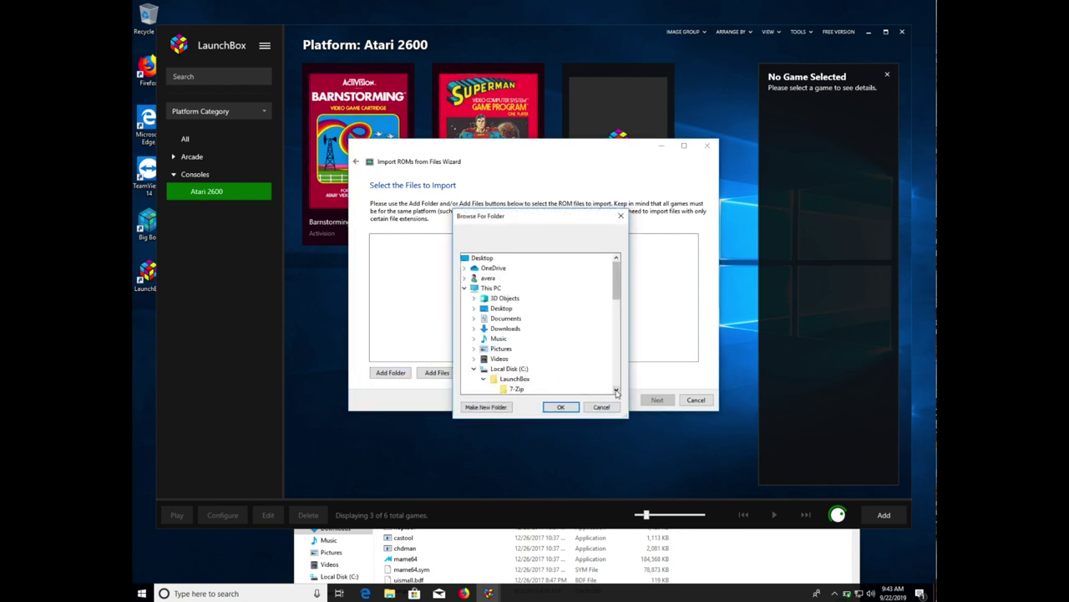
left_click(616, 391)
left_click(616, 391)
left_click(616, 391)
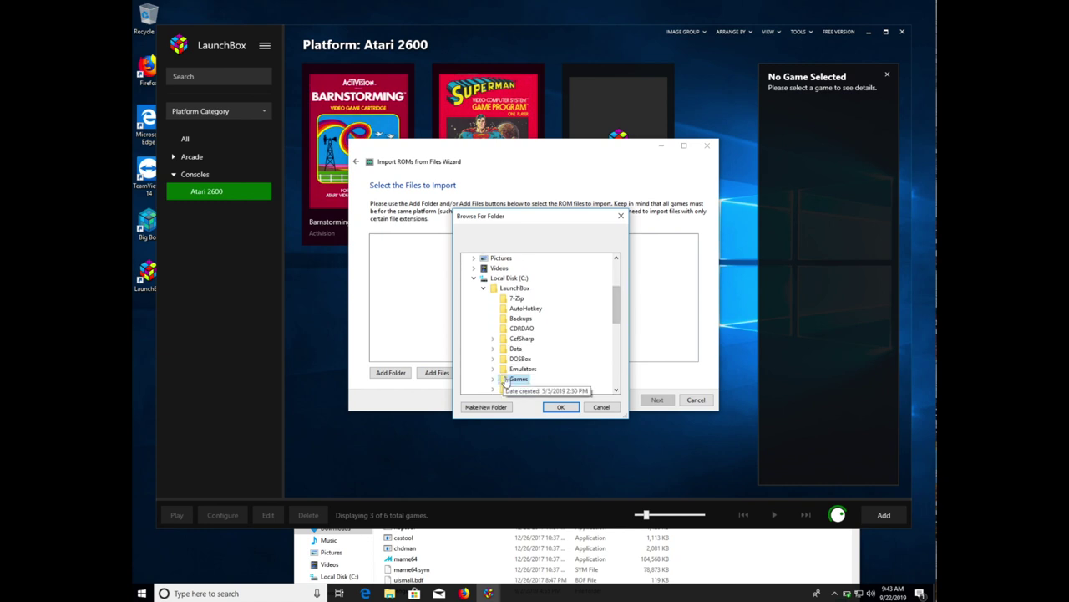
left_click(504, 379)
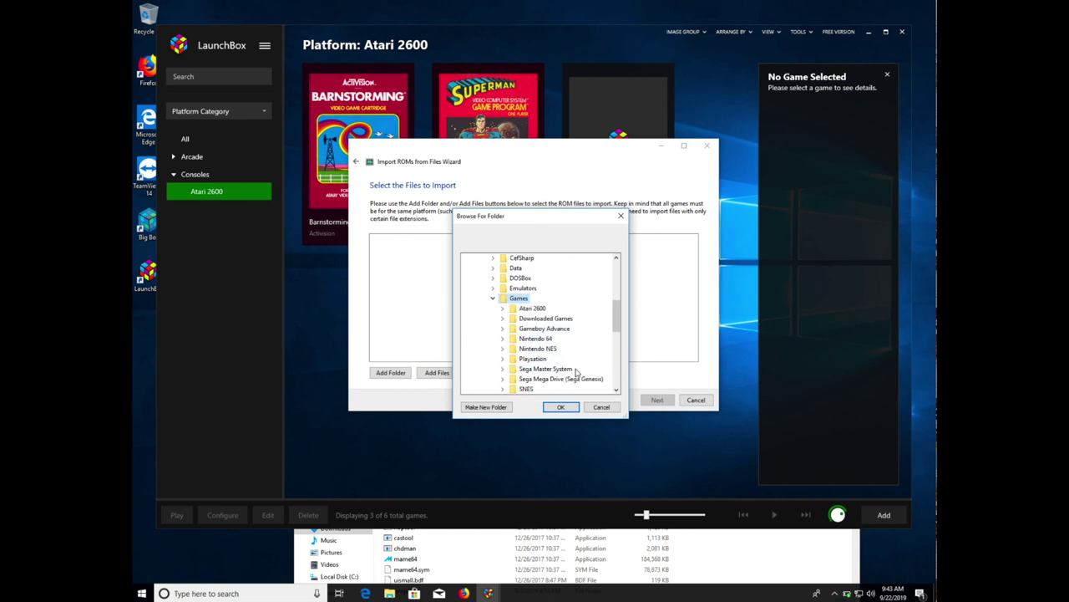
left_click(555, 350)
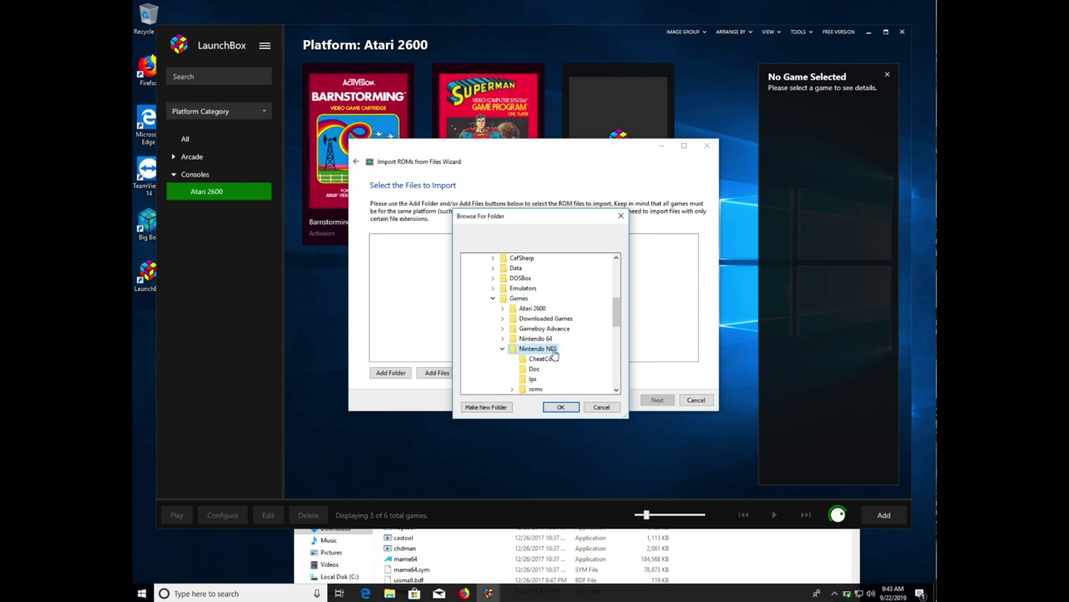
left_click(539, 390)
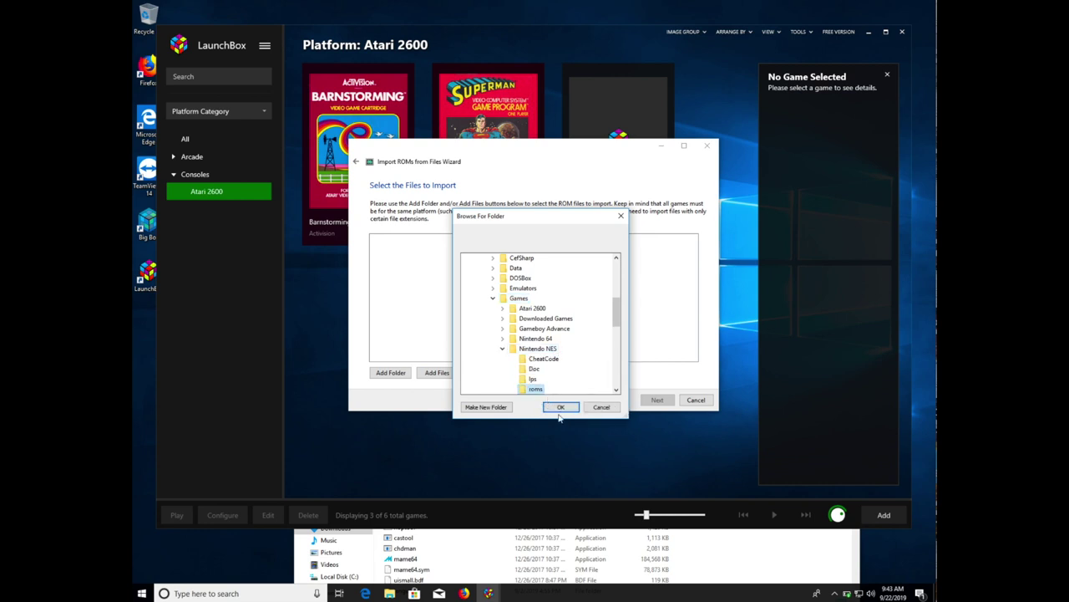
left_click(561, 407)
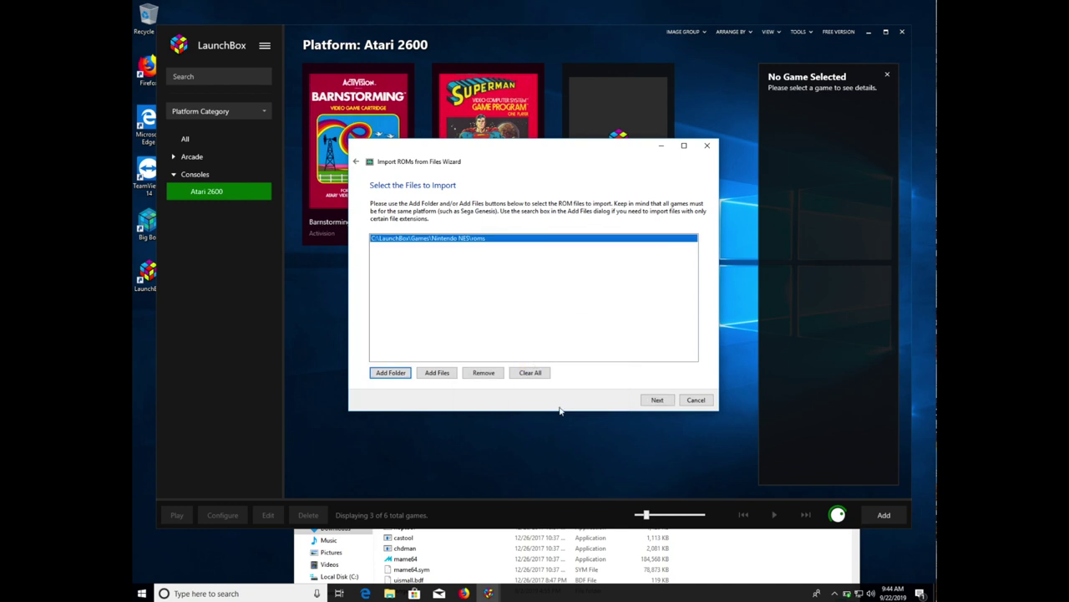
left_click(656, 400)
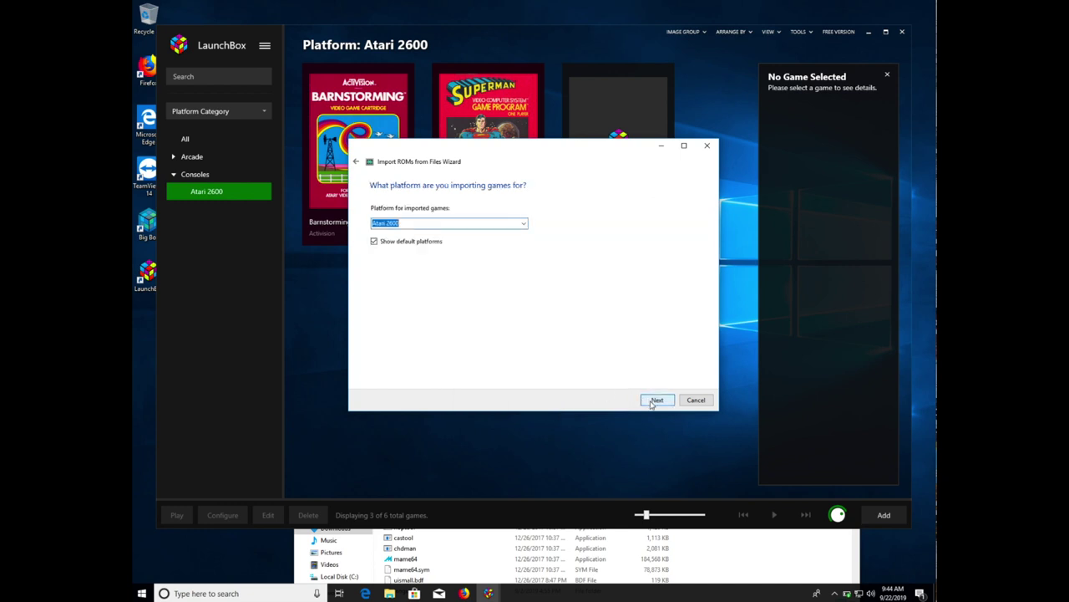
- Choose Nintendo Entertainment System as the platform for the imported games and continue
left_click(489, 223)
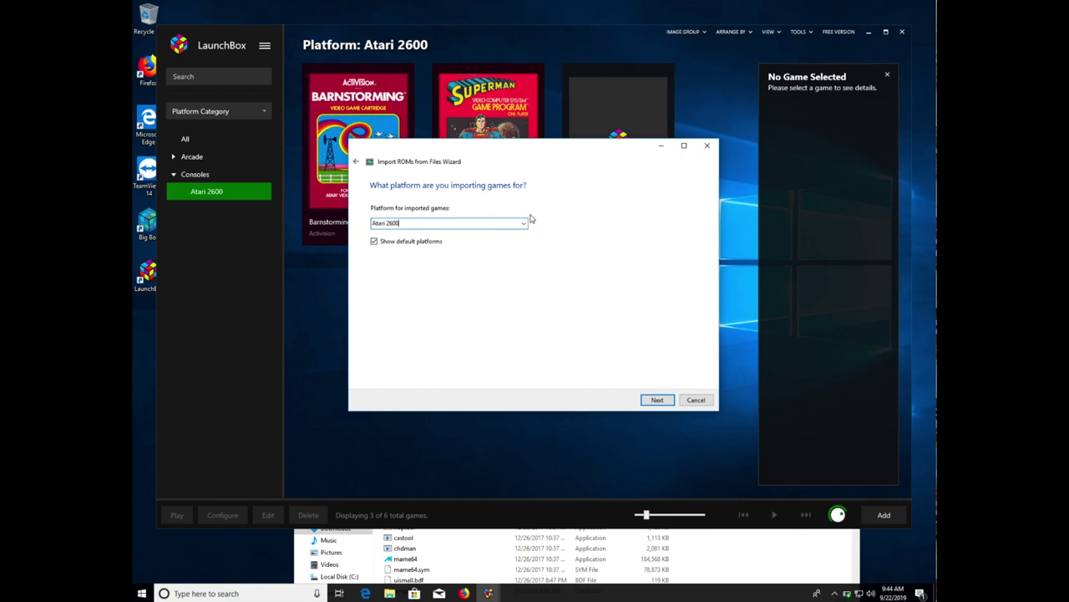
left_click(523, 224)
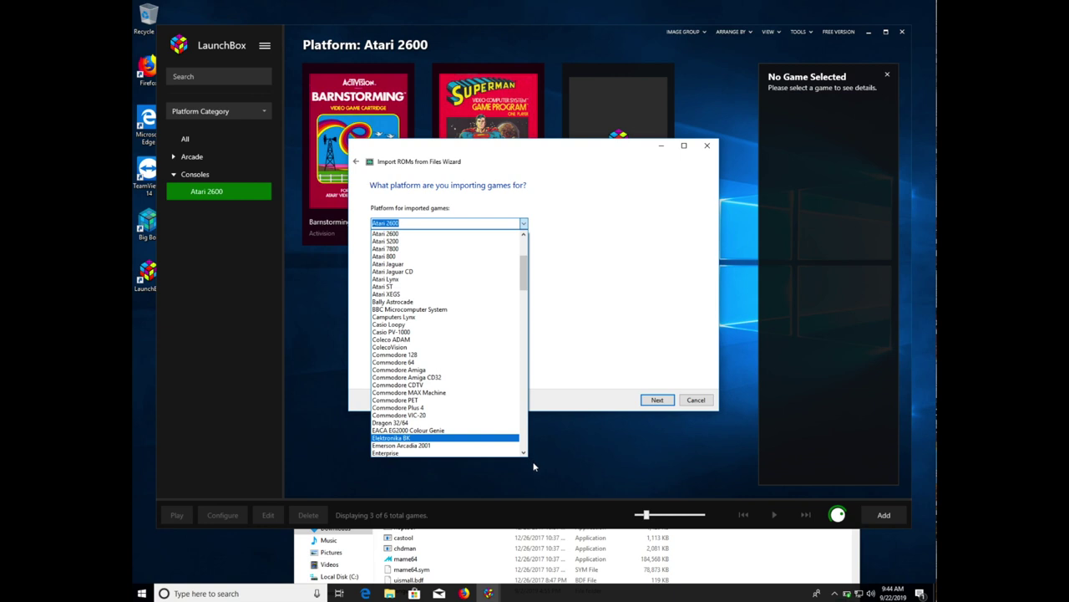
left_click_drag(523, 453, 523, 454)
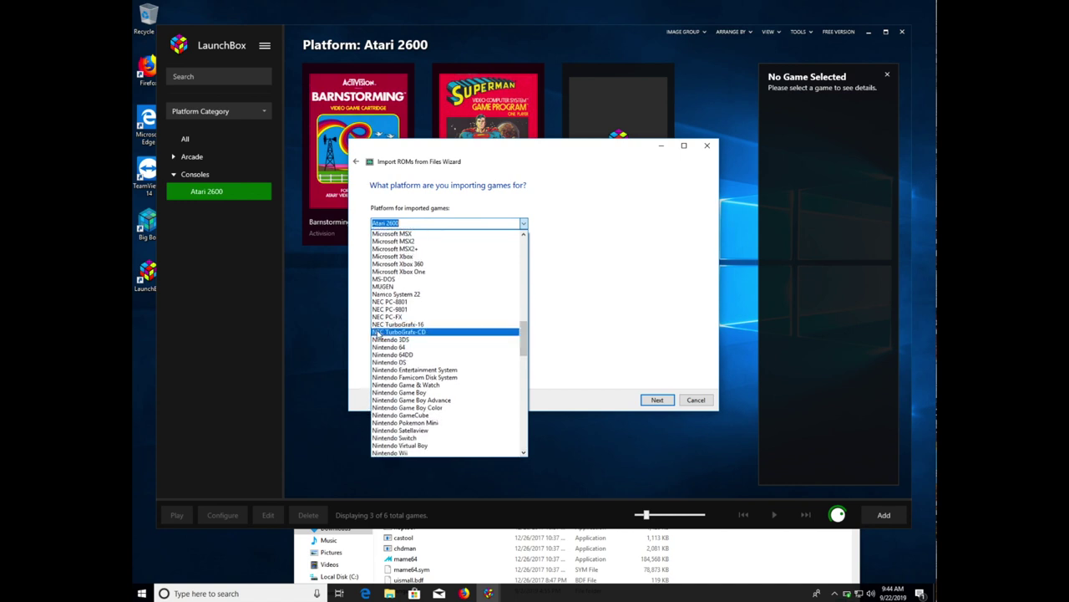
left_click(403, 370)
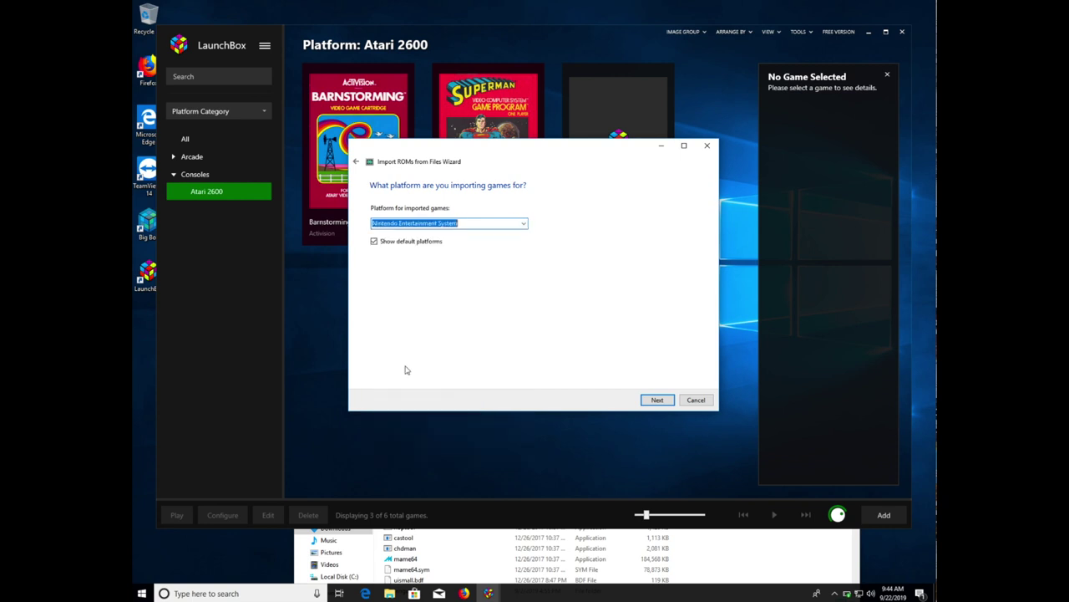
left_click(666, 401)
- Keep ROMs in their current location, accept default emulator, metadata, image and EmuMovies settings, and import
left_click(657, 400)
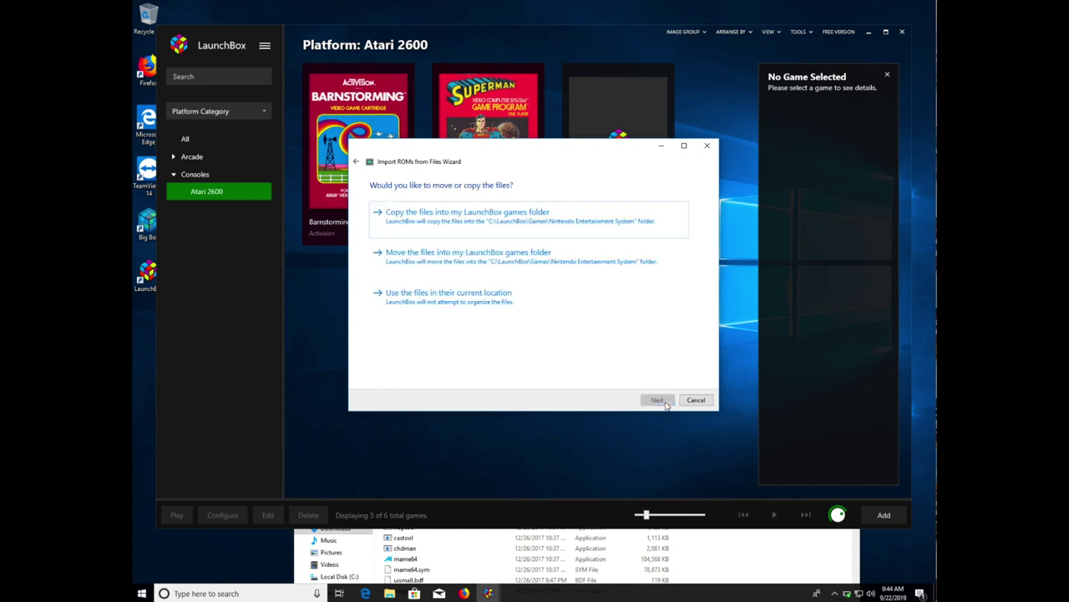
left_click(529, 307)
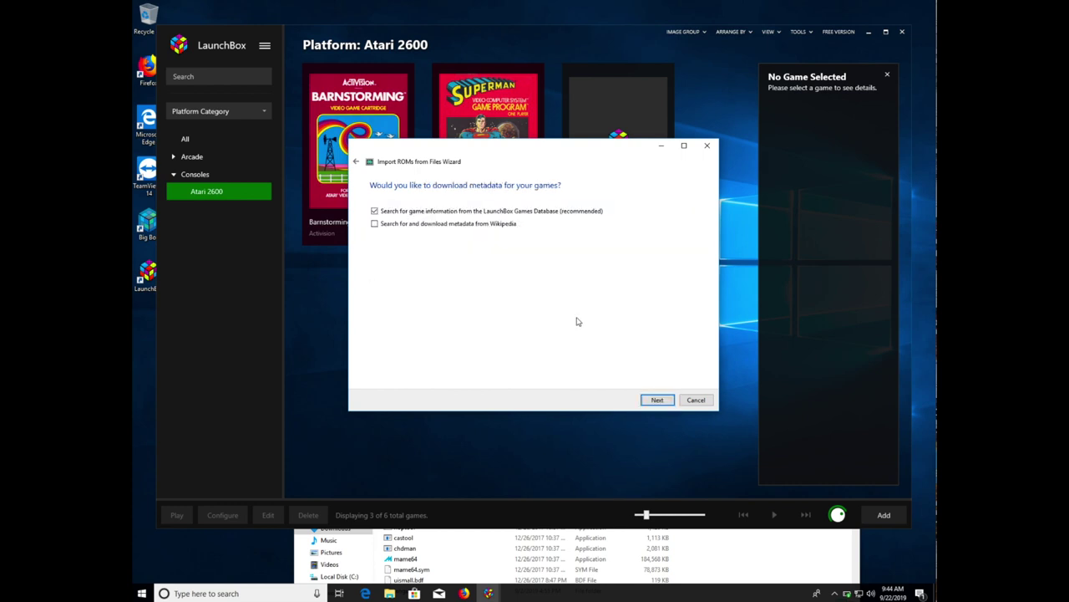
left_click(657, 400)
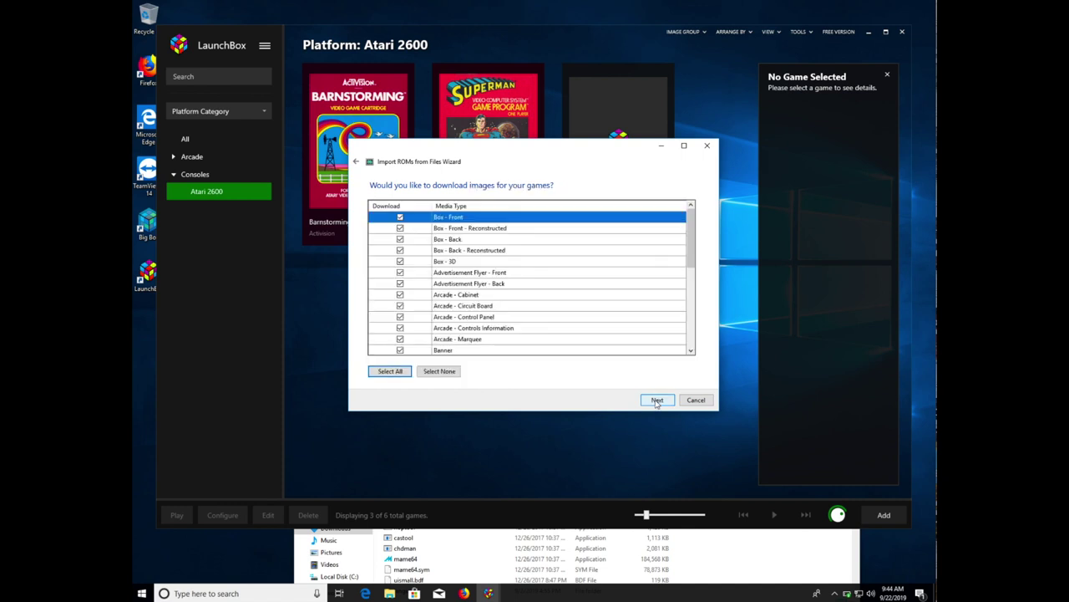
left_click(657, 400)
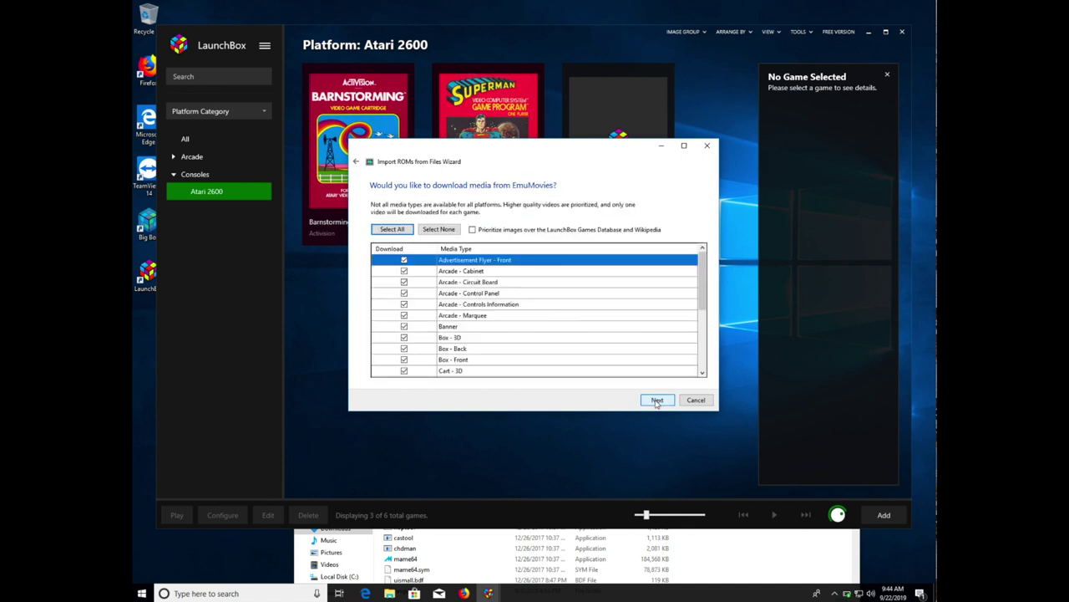
left_click(657, 400)
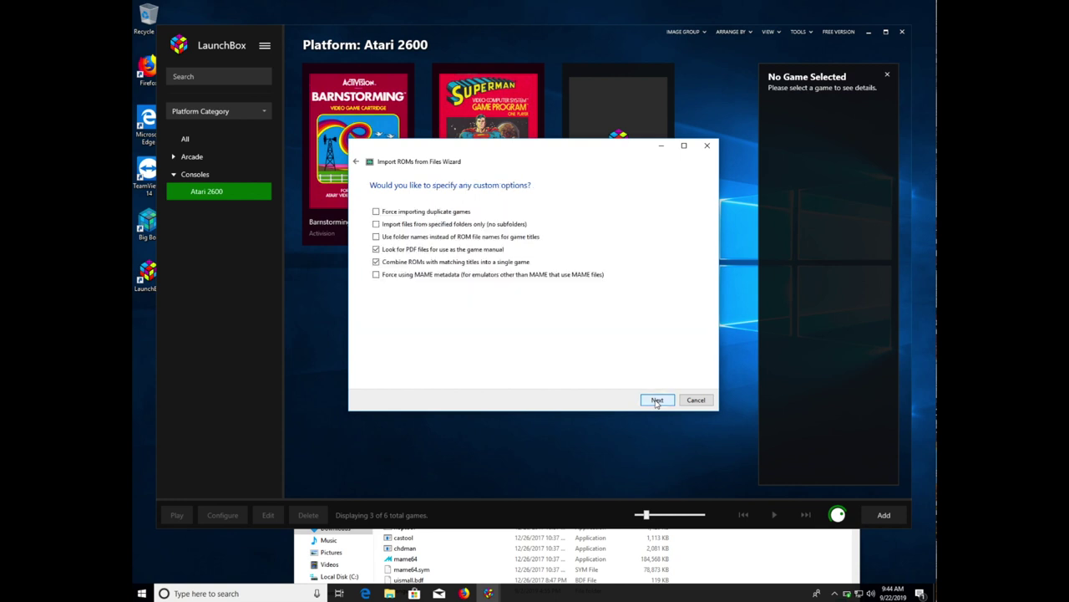
left_click(656, 400)
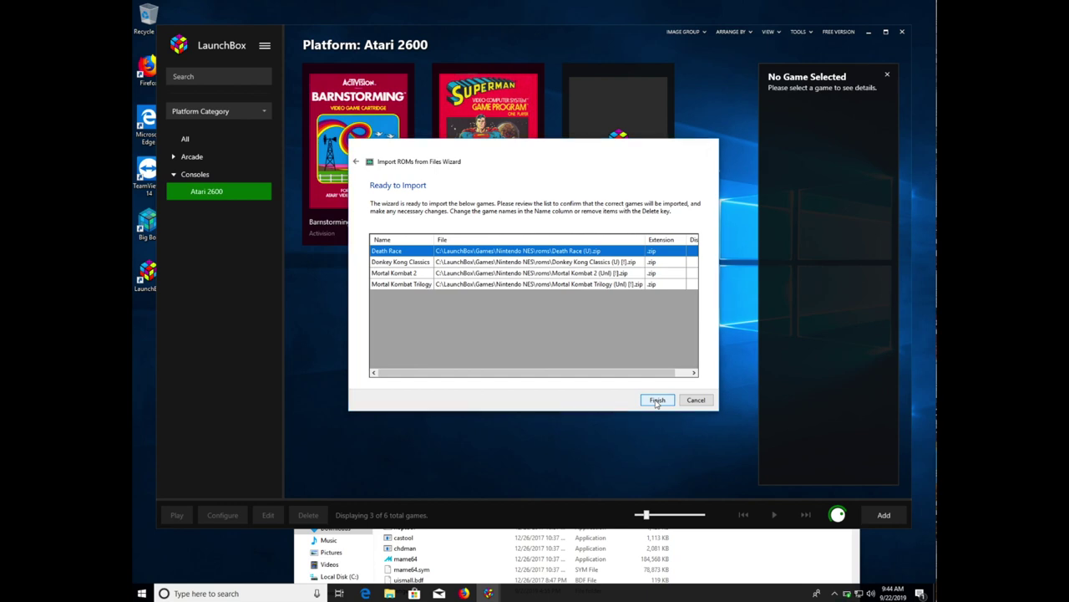
left_click(657, 400)
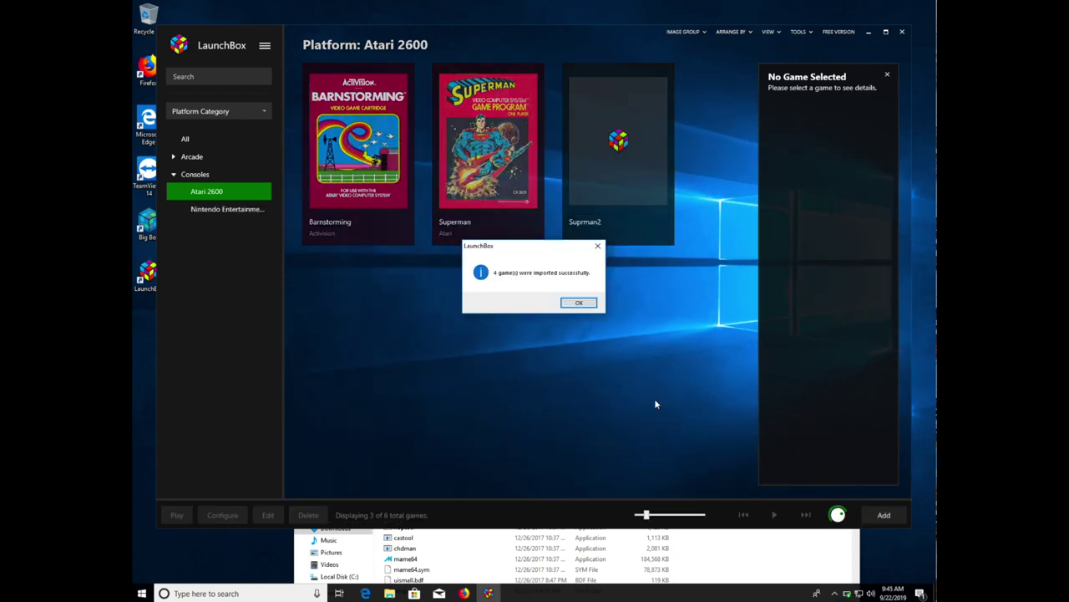
- Dismiss the import success message and show the Nintendo Entertainment System platform's four games
left_click(584, 303)
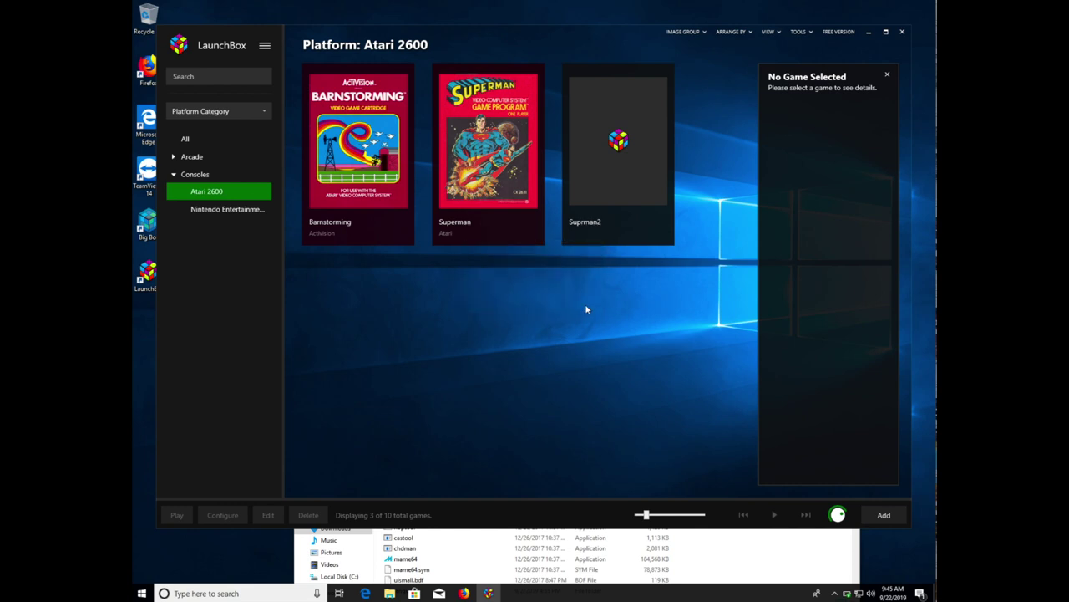
left_click(253, 210)
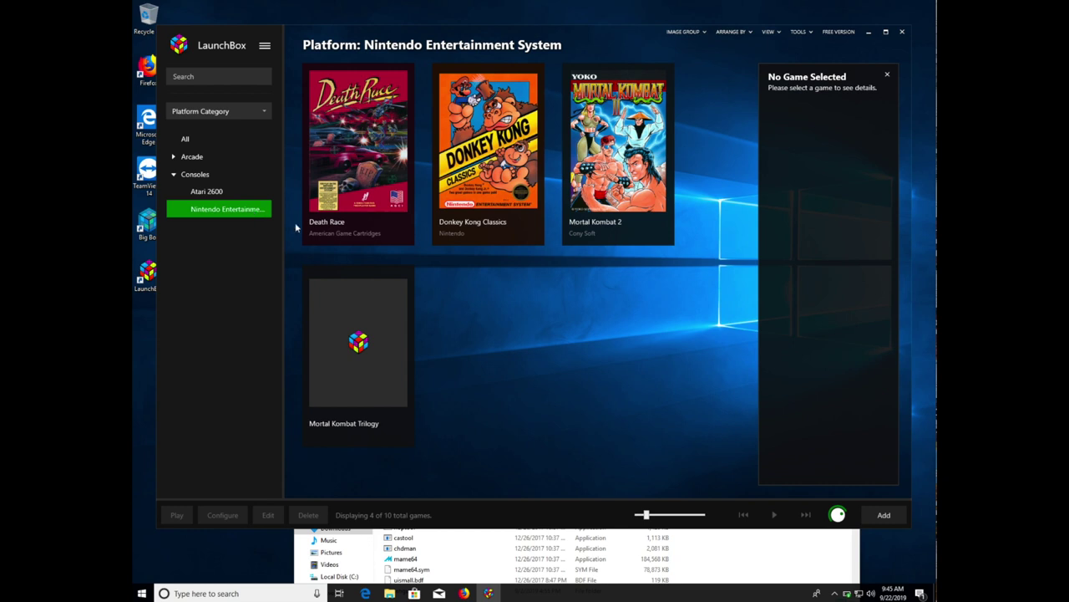
mouse_move(373, 288)
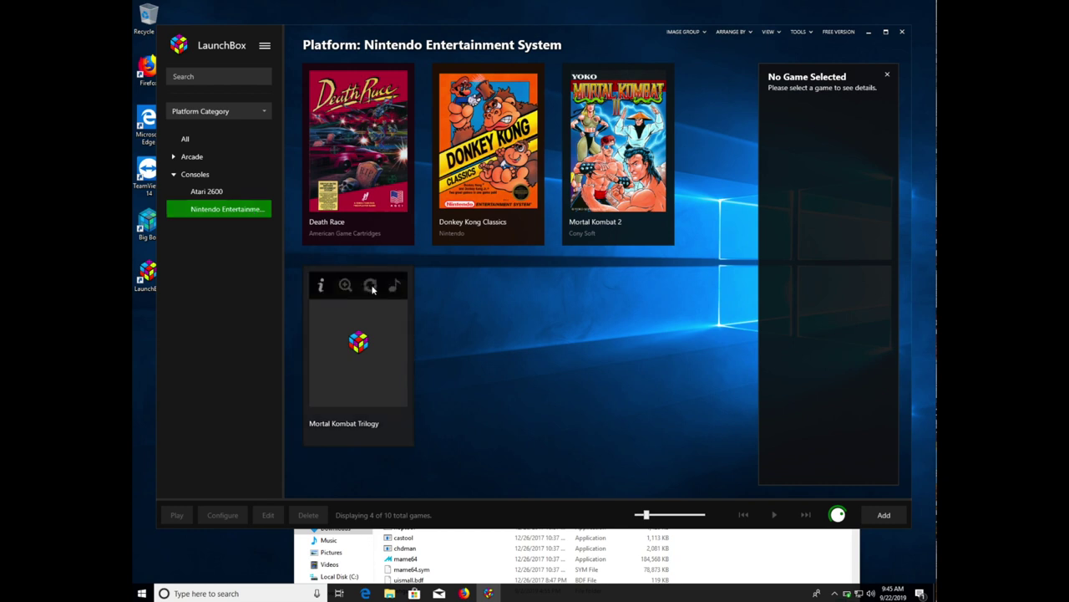
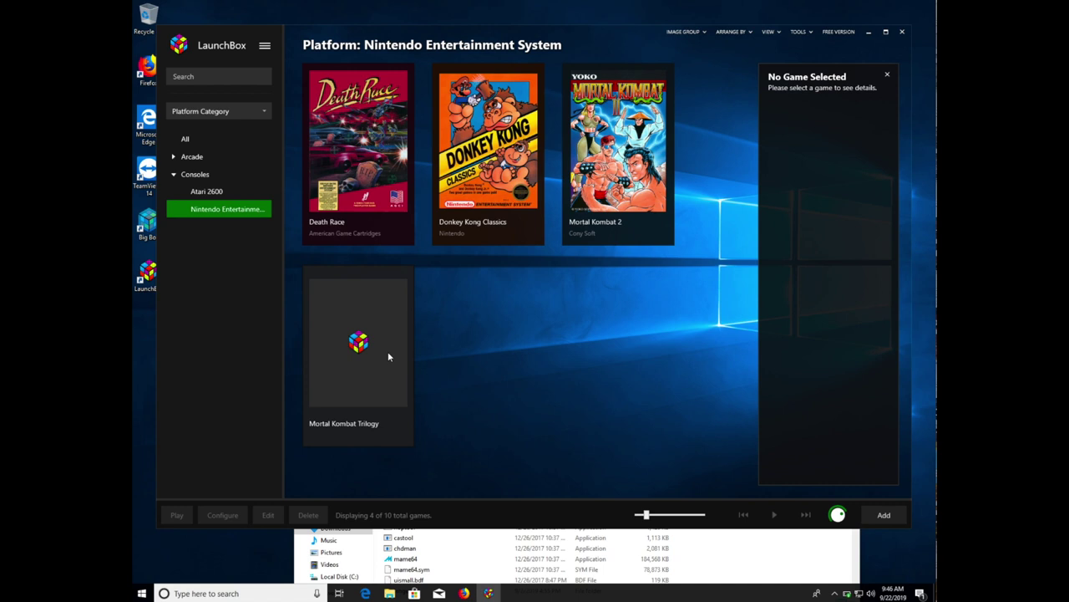
- Start a ROM Files import from the Tools menu and get past the wizard's welcome page
left_click(809, 33)
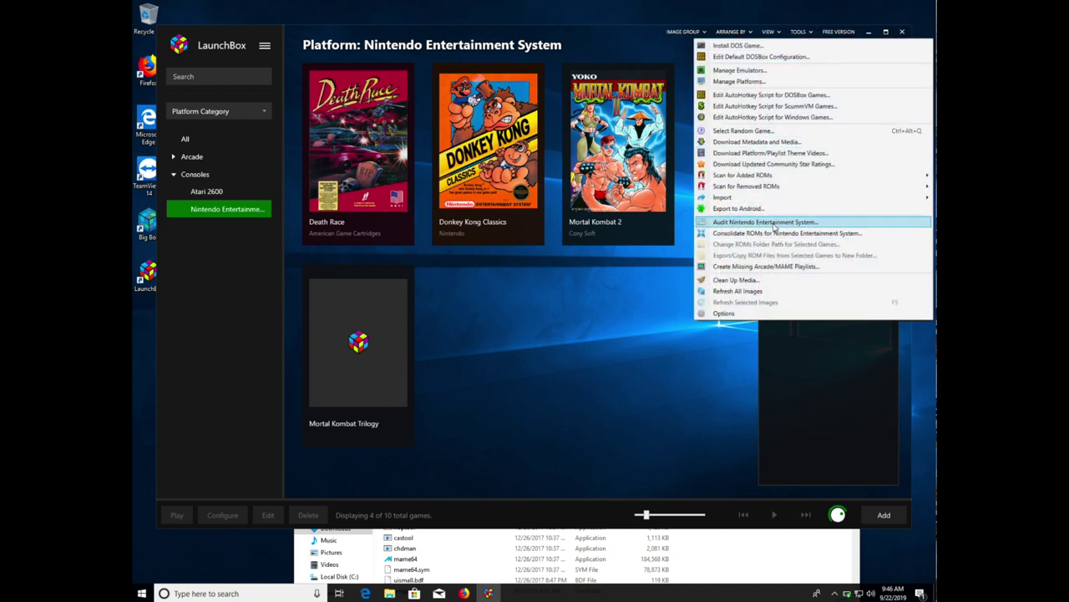
mouse_move(768, 199)
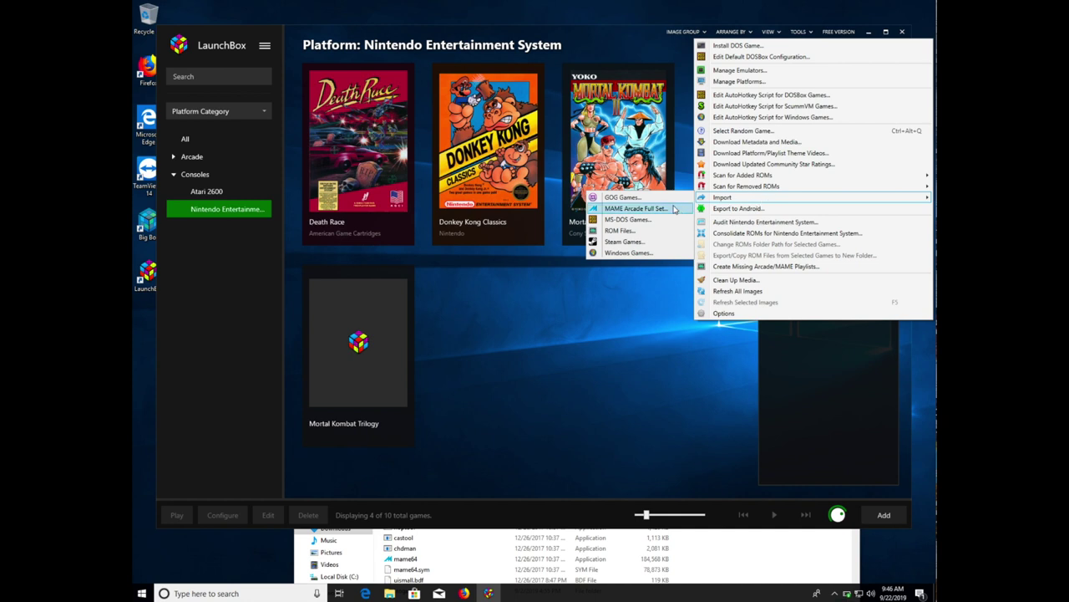
left_click(635, 231)
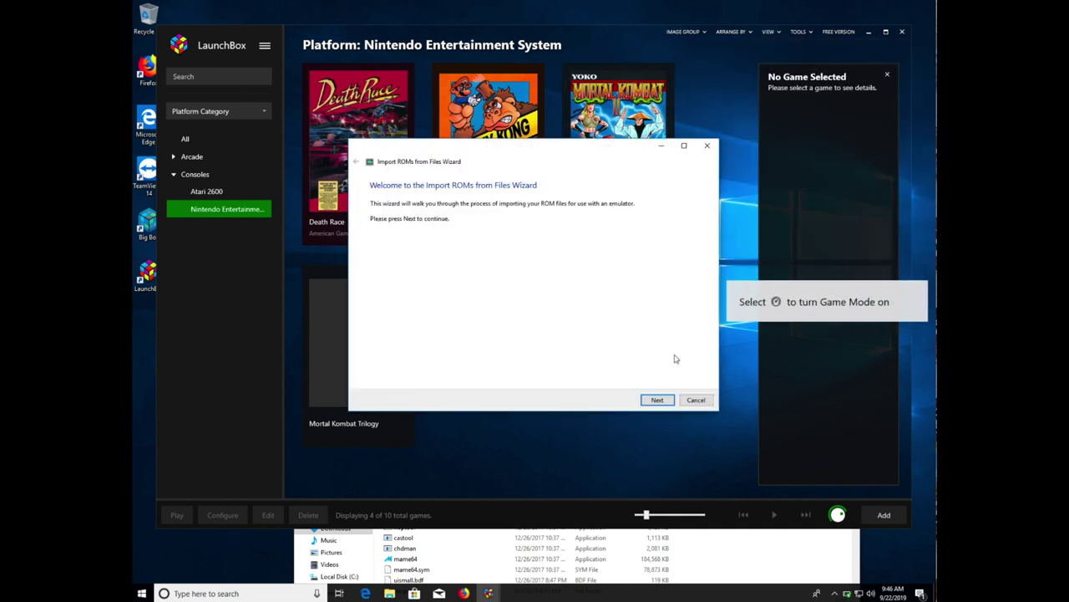
left_click(658, 401)
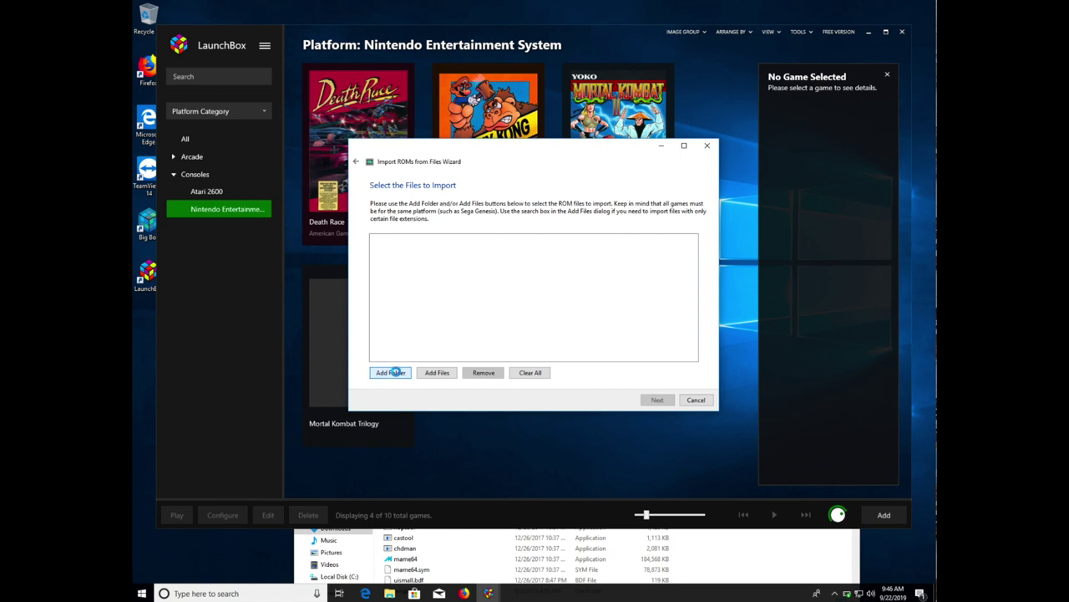
- Add C:\LaunchBox\Games\Sega Mega Drive (Sega Genesis)\roms as the import folder and continue
left_click(398, 375)
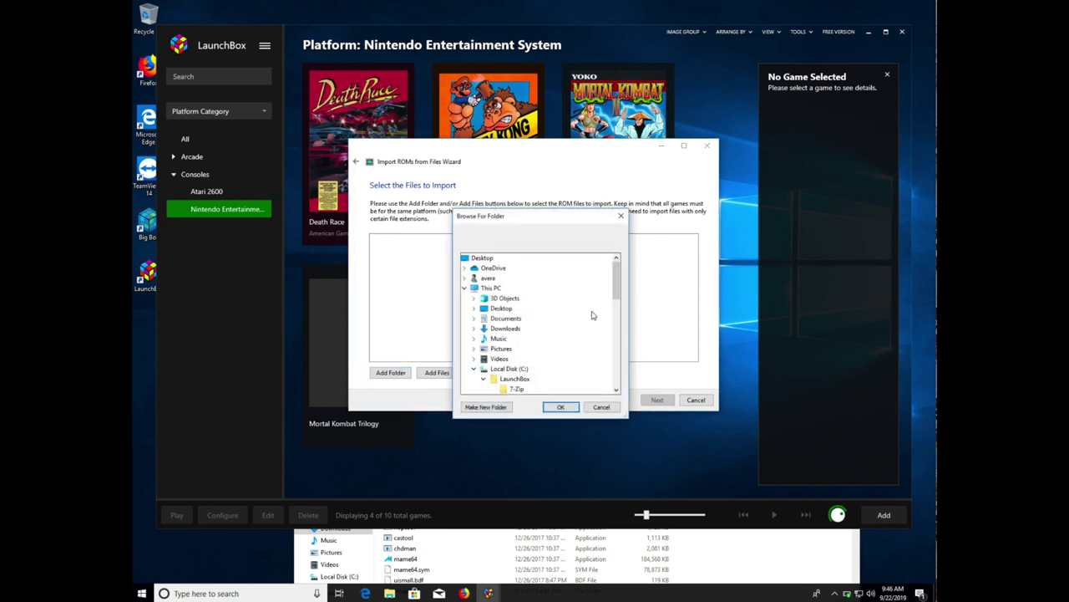
left_click_drag(617, 288, 616, 336)
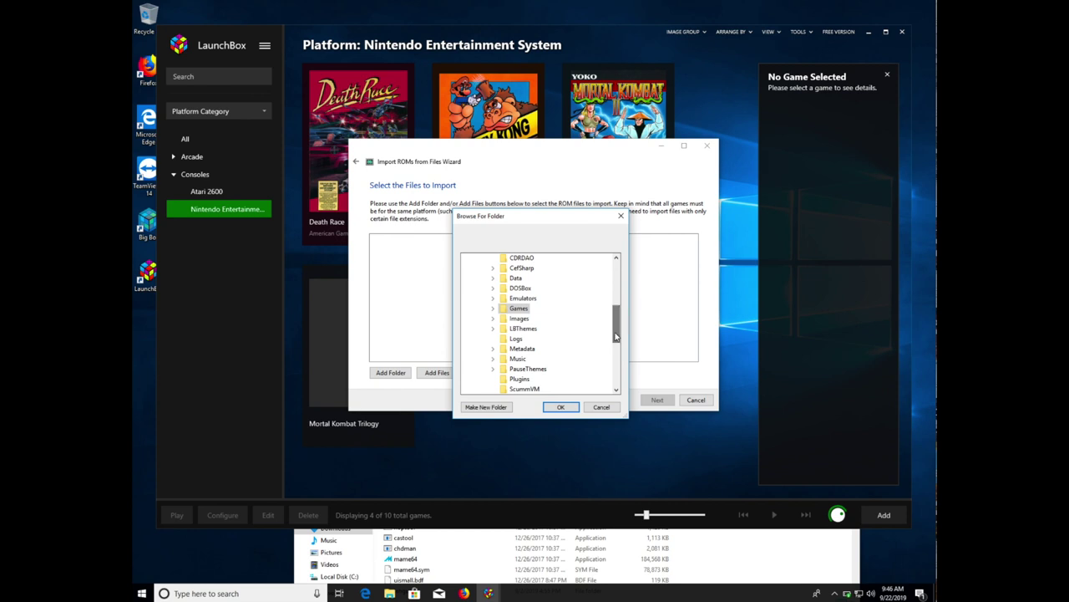
left_click(514, 308)
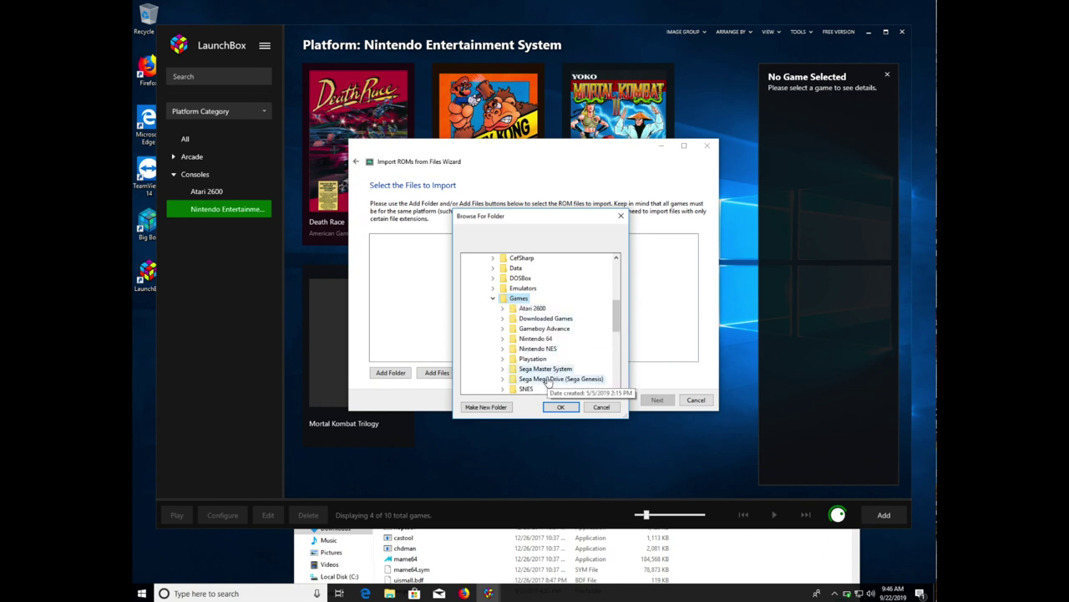
left_click(552, 378)
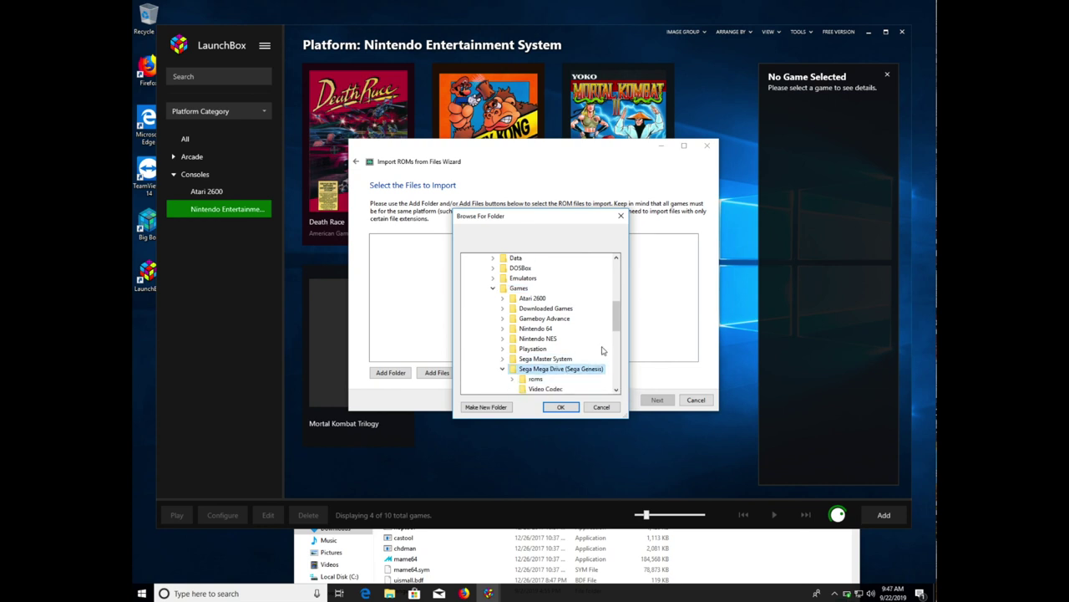
left_click(538, 380)
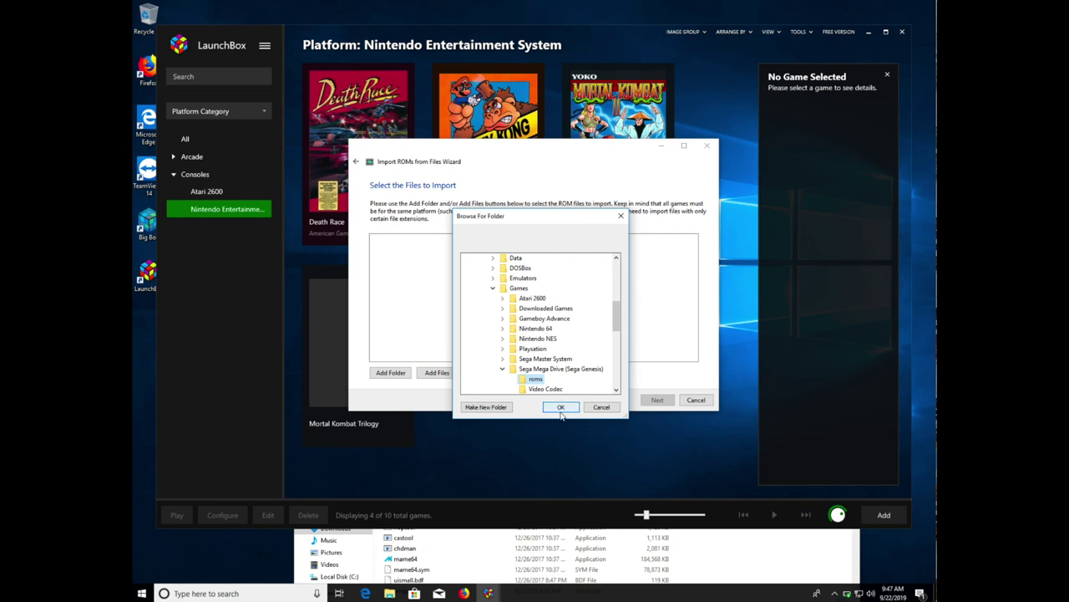
left_click(560, 407)
left_click(652, 402)
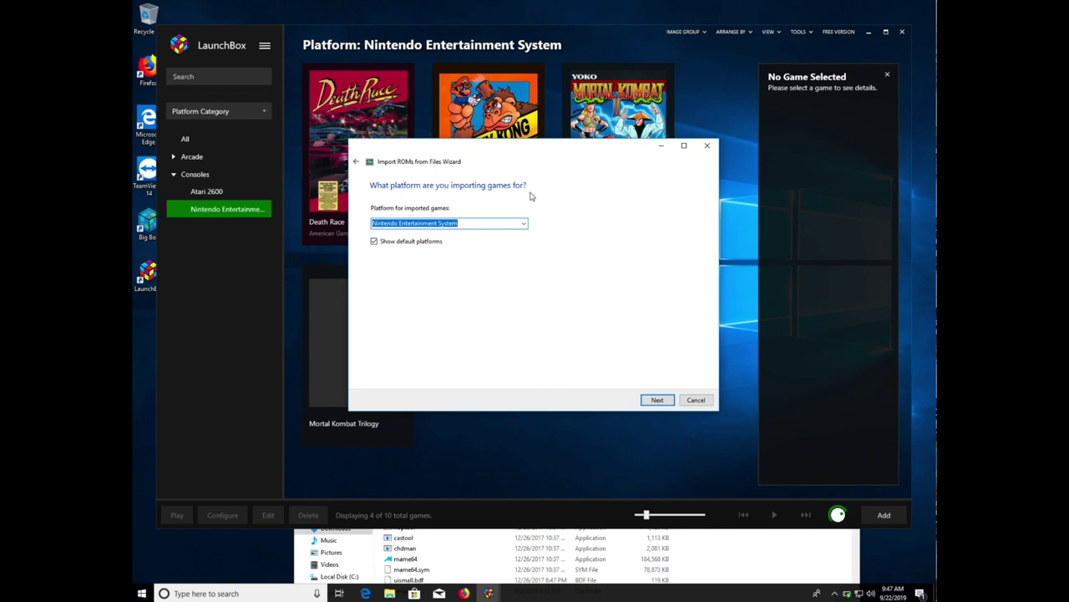
- Set the import platform to Sega Genesis and keep Retroarch as the emulator
left_click(516, 222)
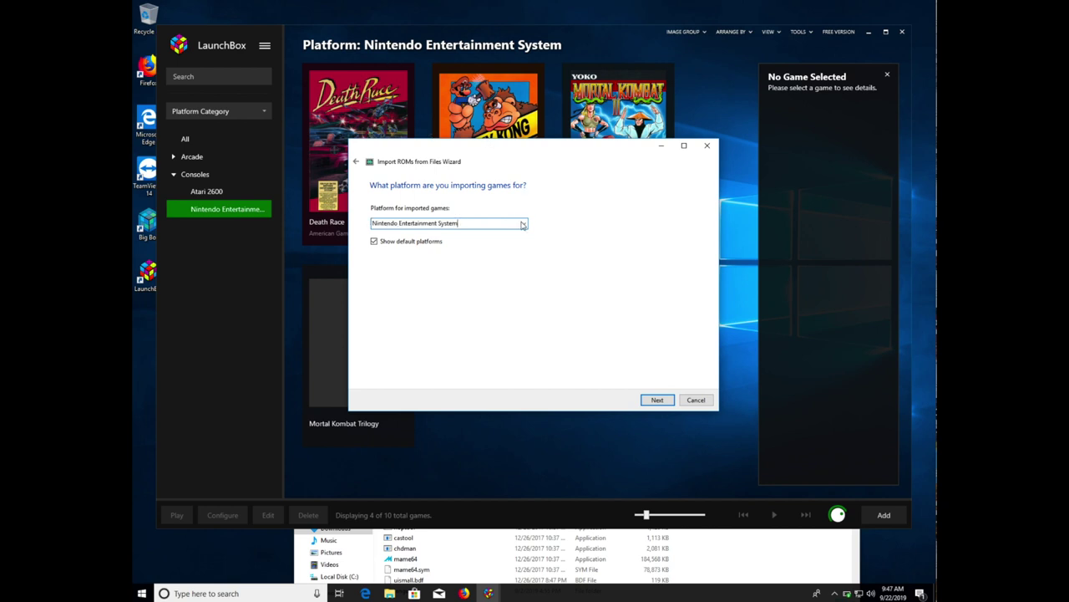
triple_click(516, 221)
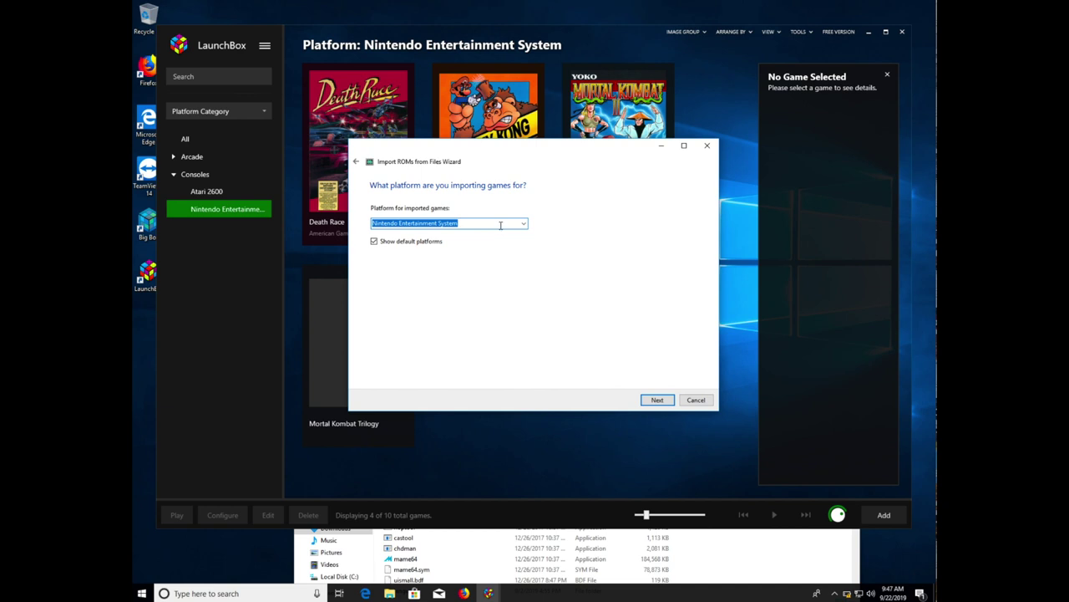
type("sega 32X")
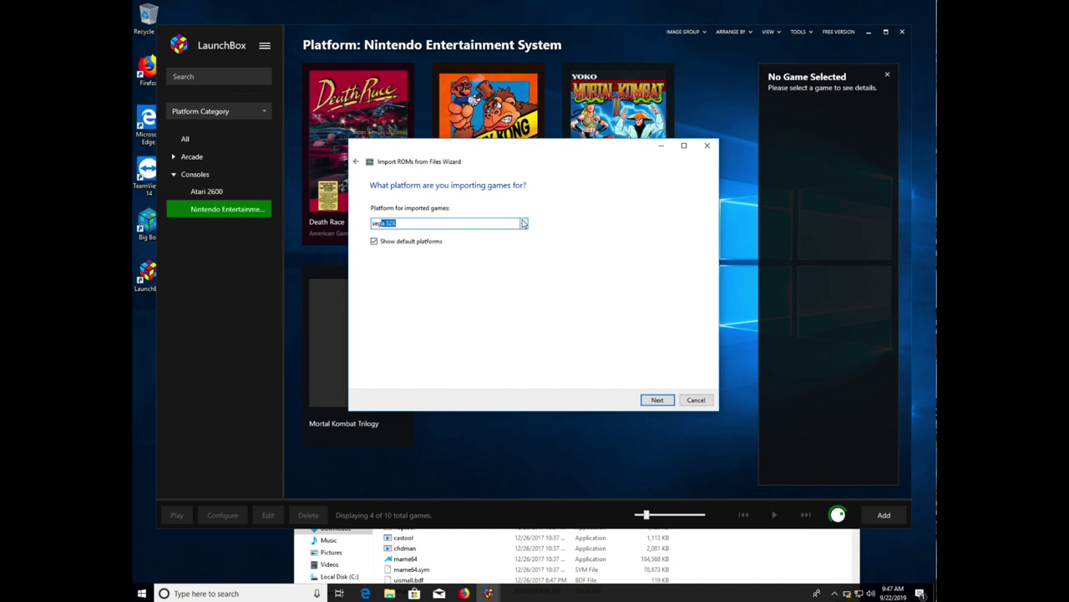
left_click(523, 224)
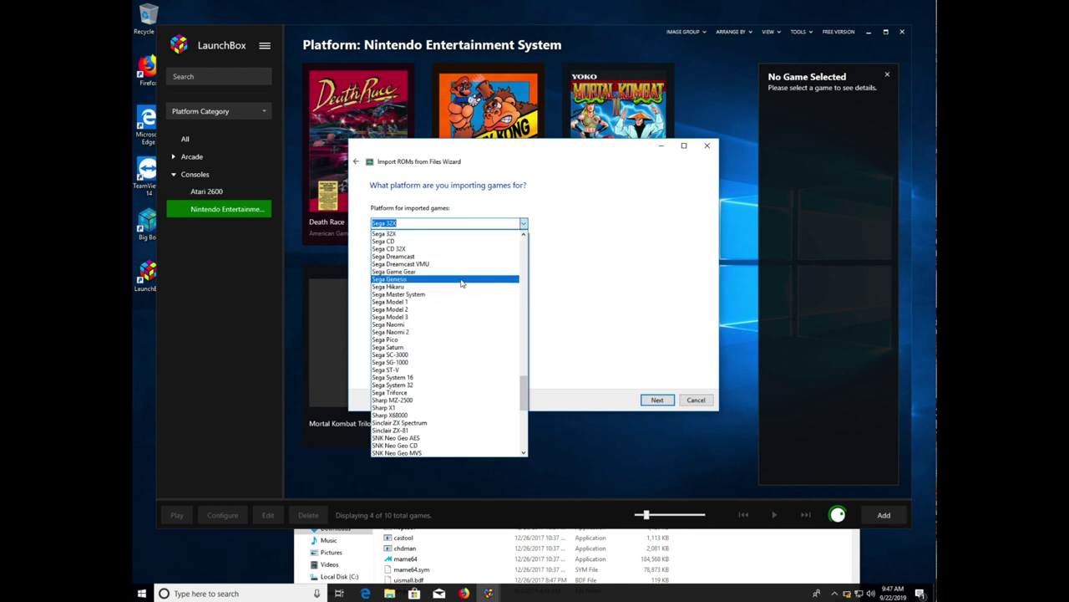
left_click(462, 280)
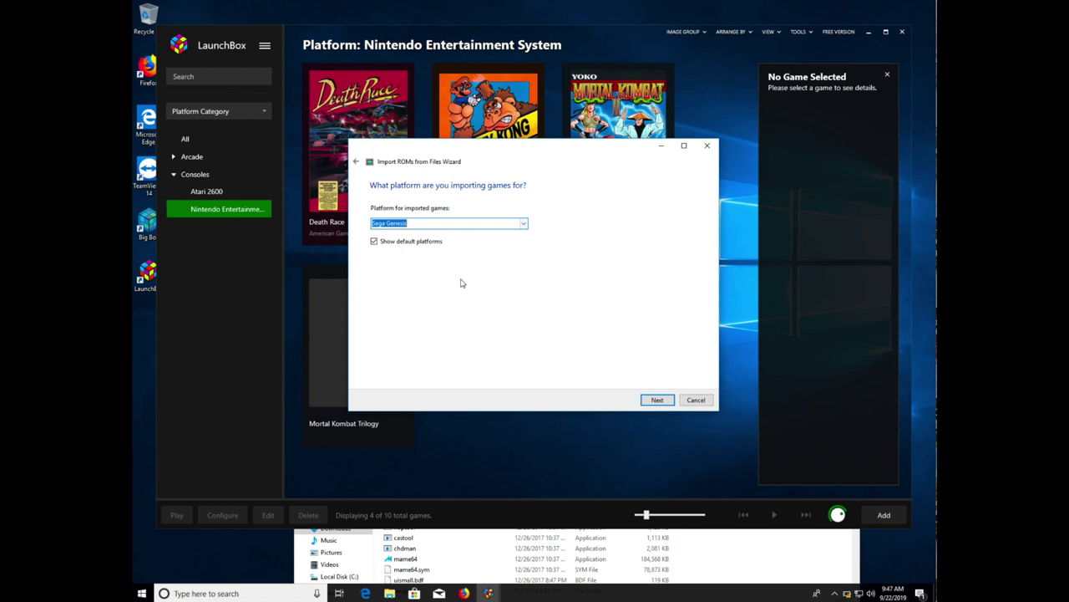
left_click(655, 401)
left_click(653, 400)
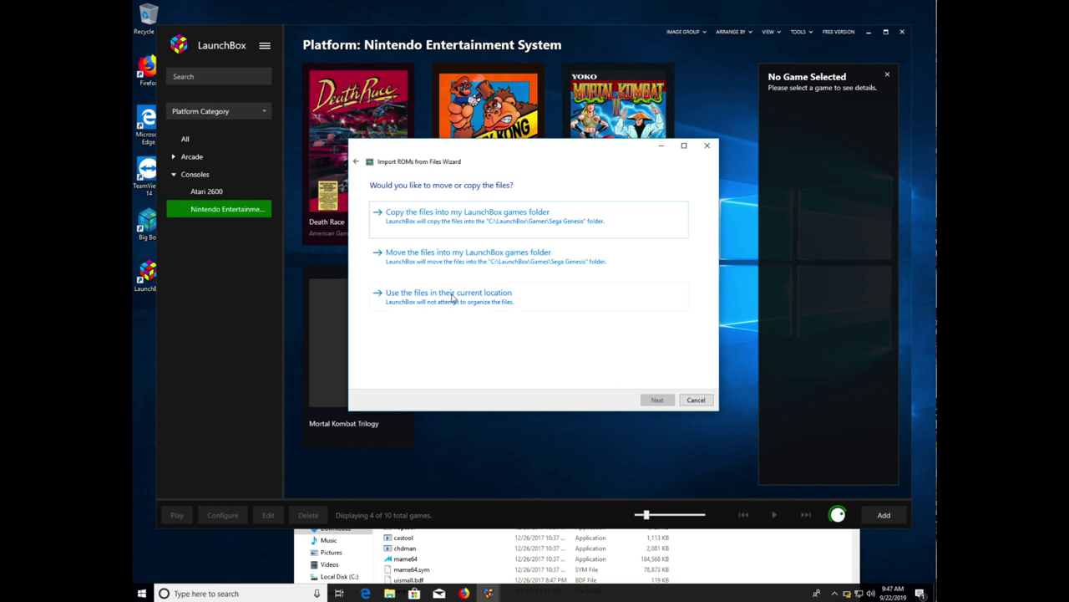
- Keep files in place, accept the default metadata and media settings, and import three games
left_click(453, 295)
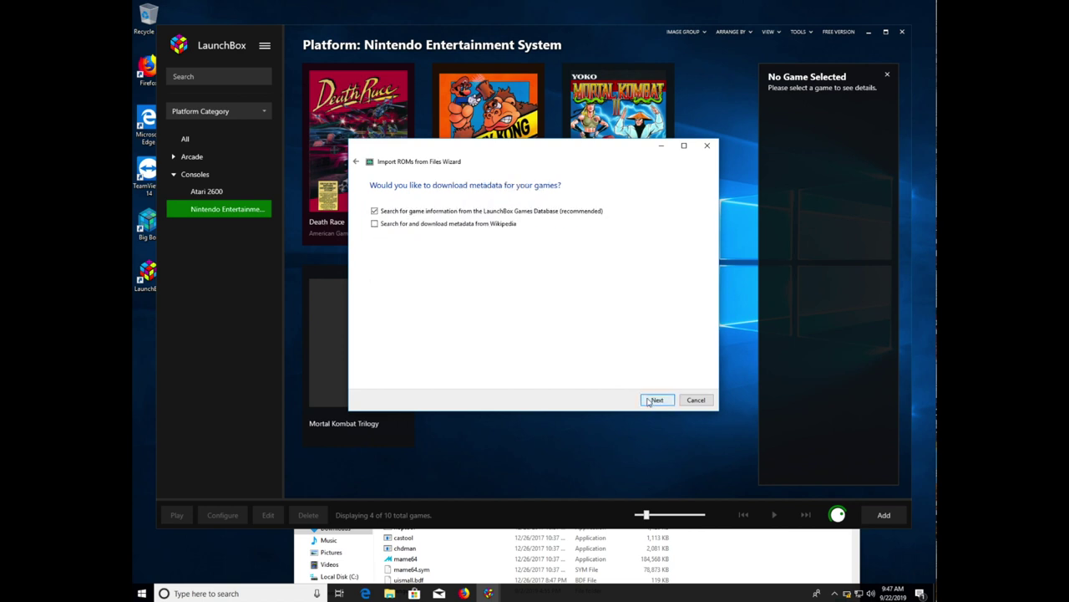
left_click(649, 401)
left_click(656, 400)
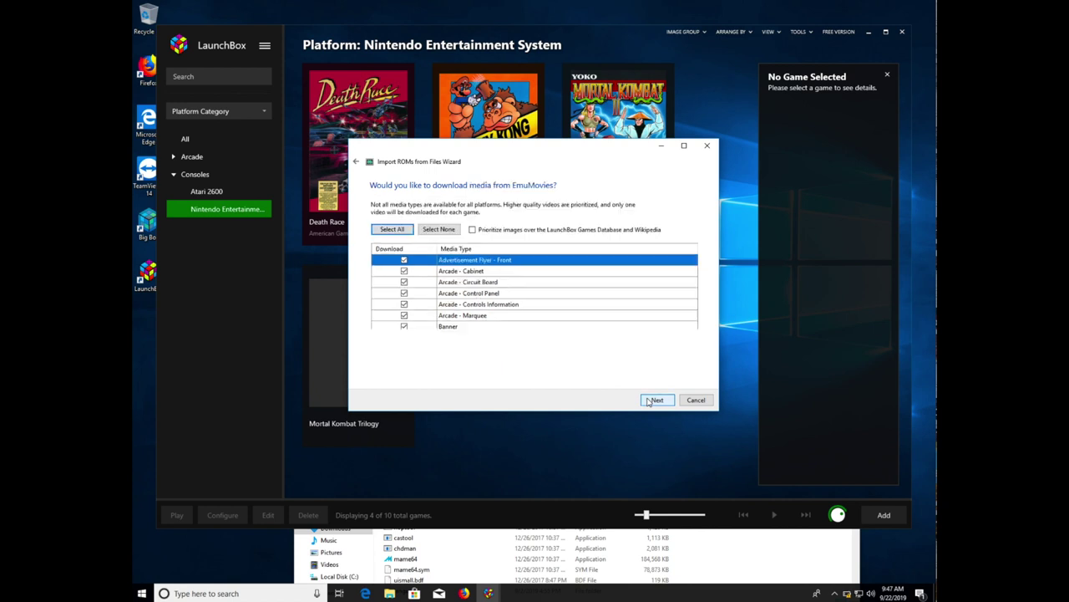
left_click(648, 401)
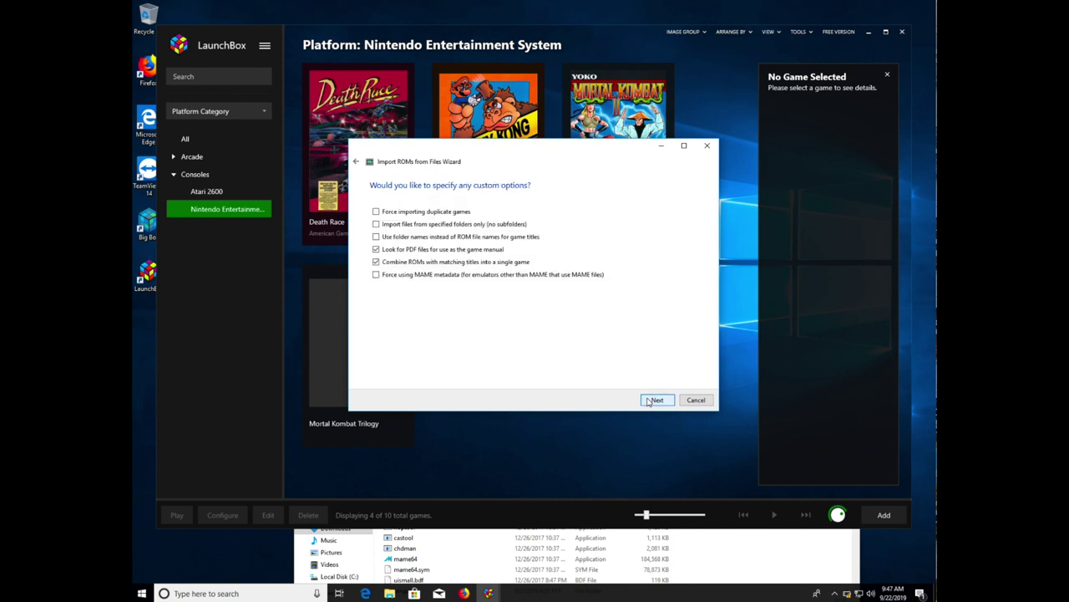
left_click(648, 401)
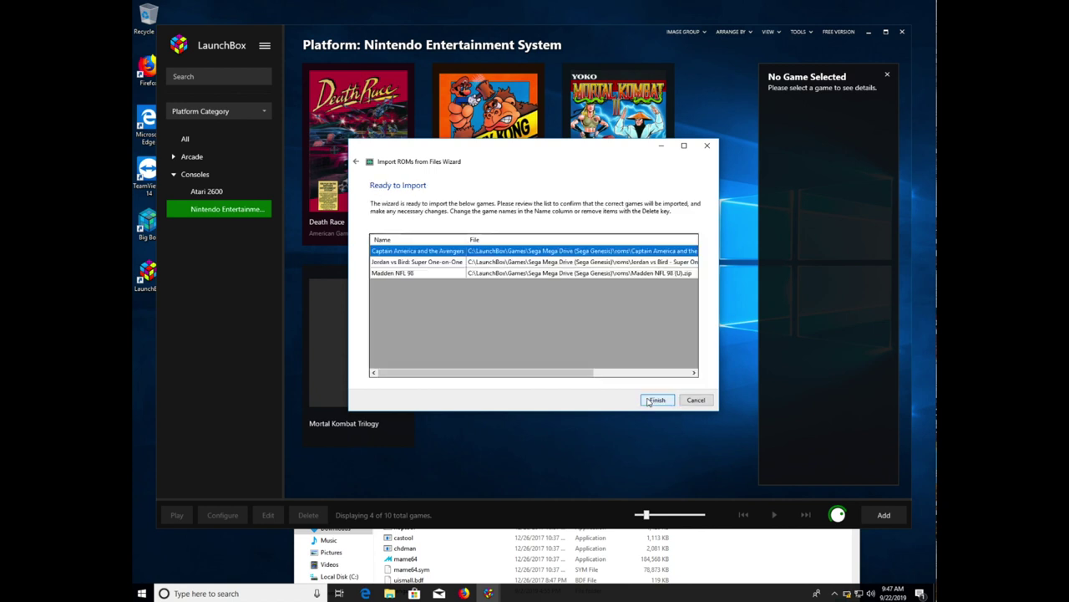
left_click(649, 400)
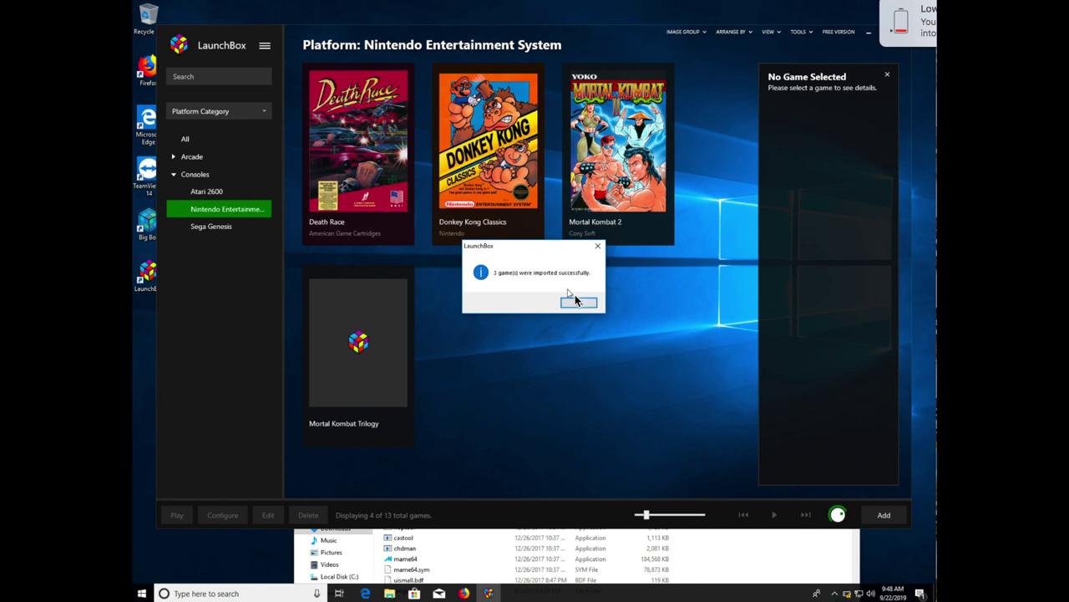
left_click(576, 303)
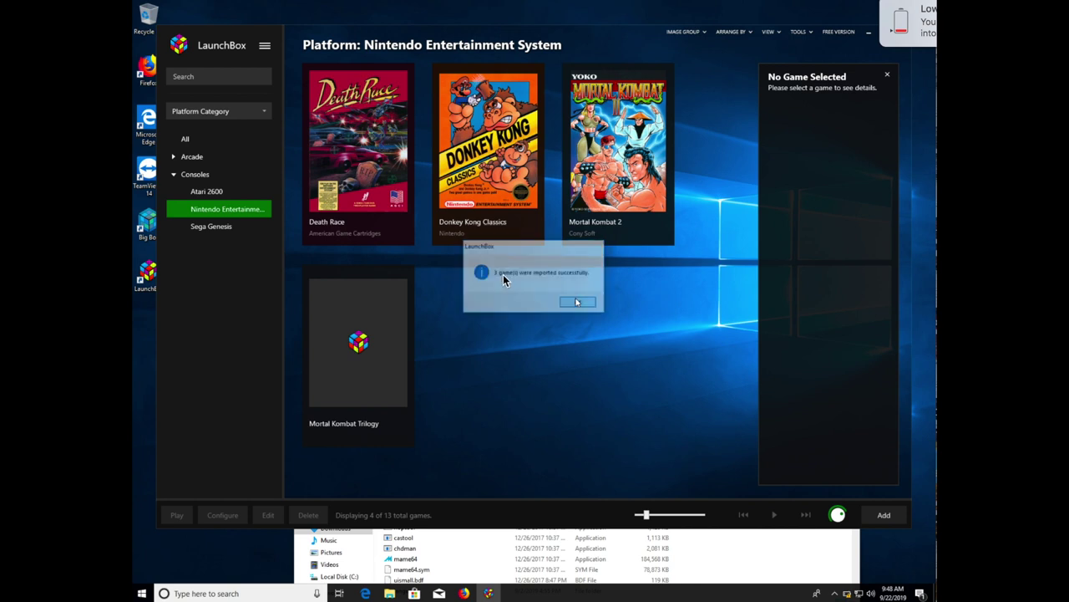
- Show Sega Genesis games: Captain America and the Avengers, Jordan vs Bird, Madden NFL 98
left_click(243, 228)
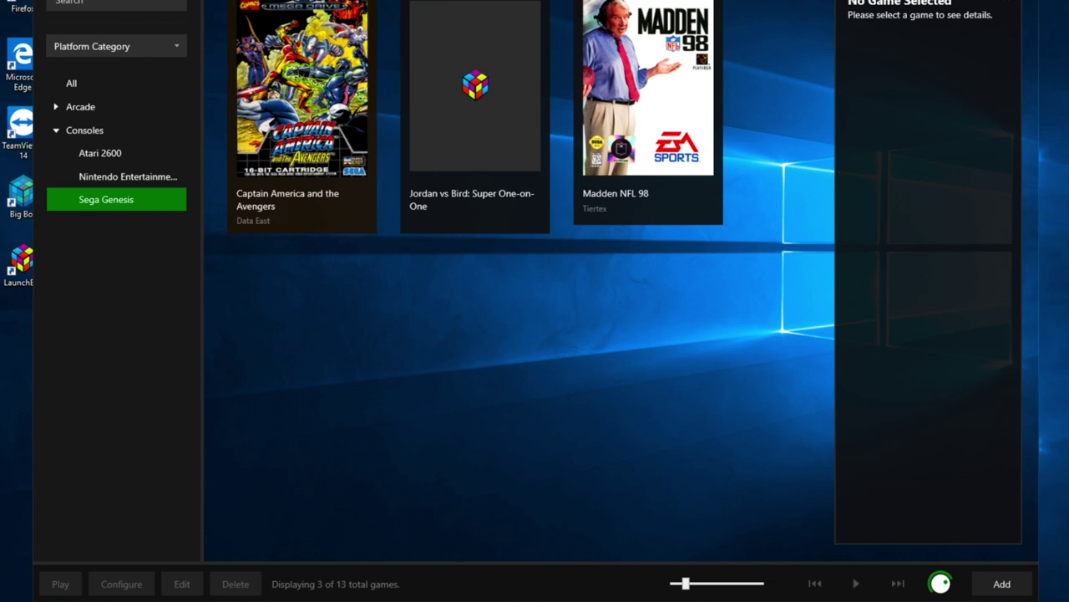
key("alt+t")
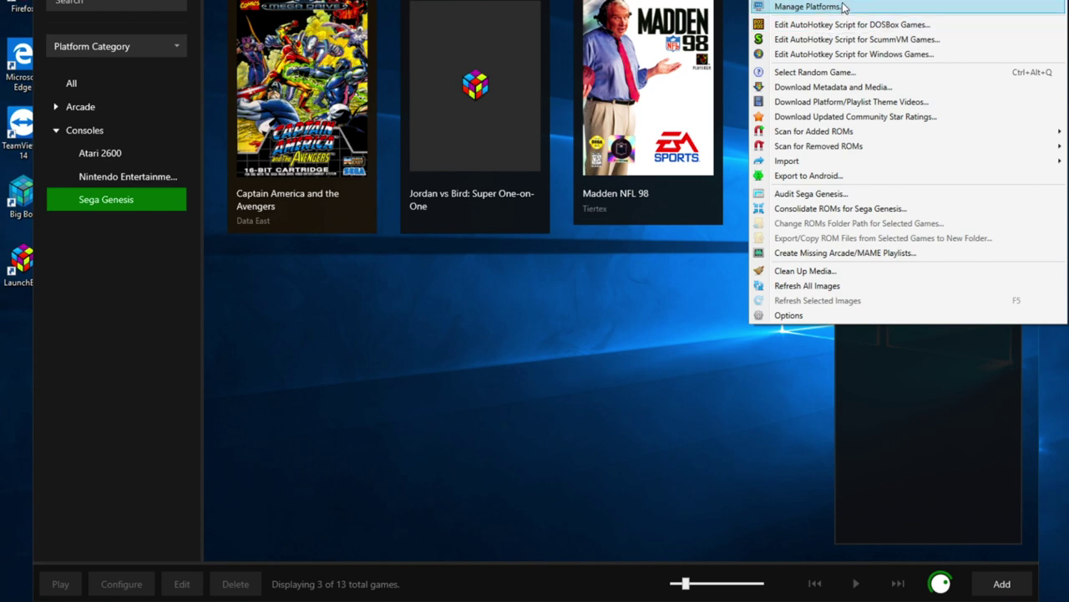
- Open the Edit Emulator dialog for Retroarch from Manage Emulators
left_click(806, 1)
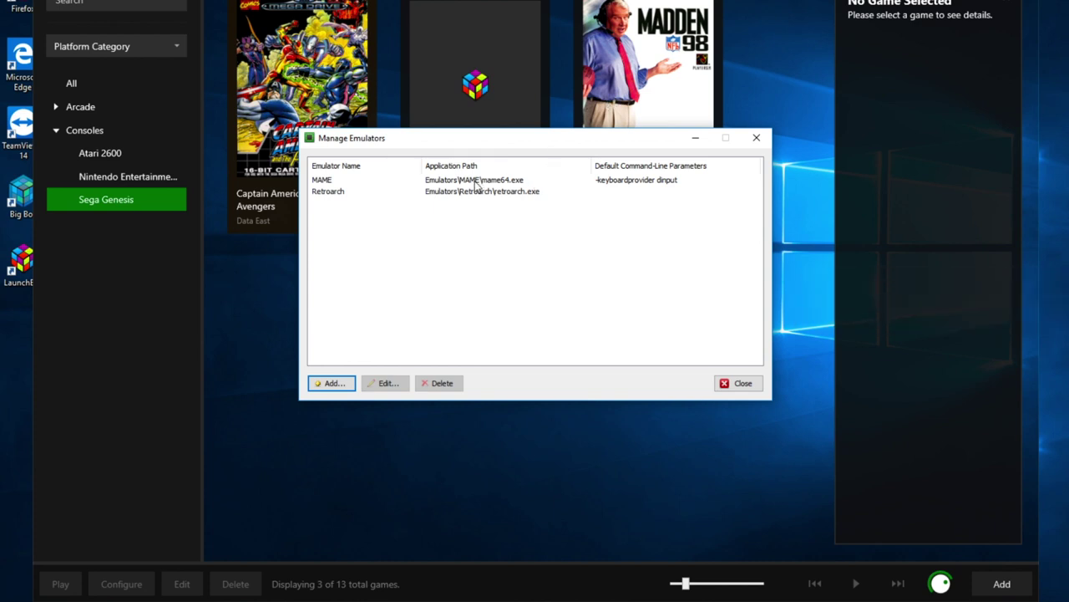
left_click(344, 197)
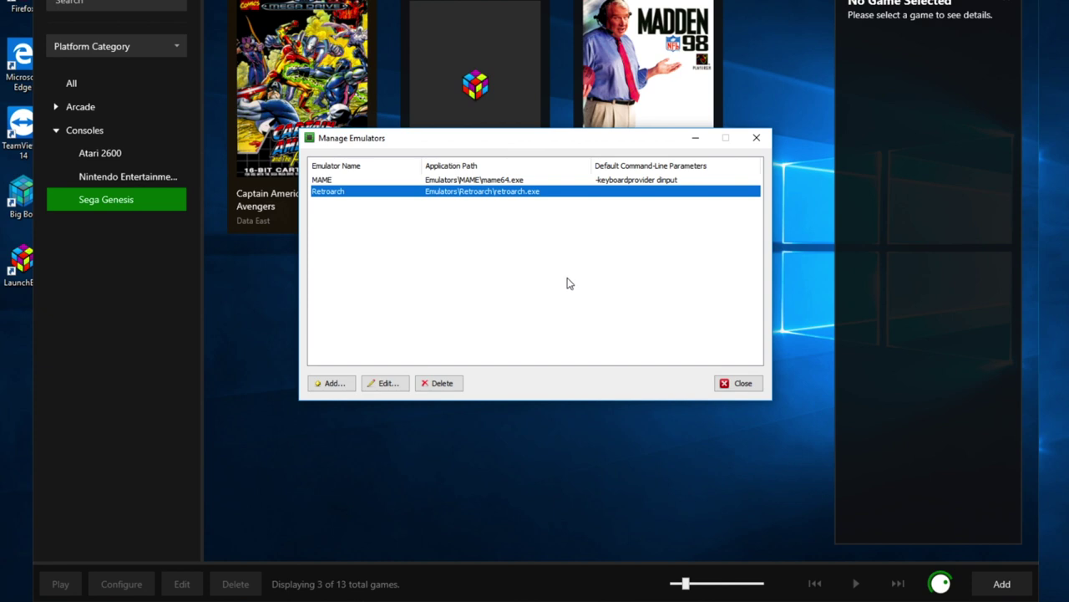
left_click(375, 381)
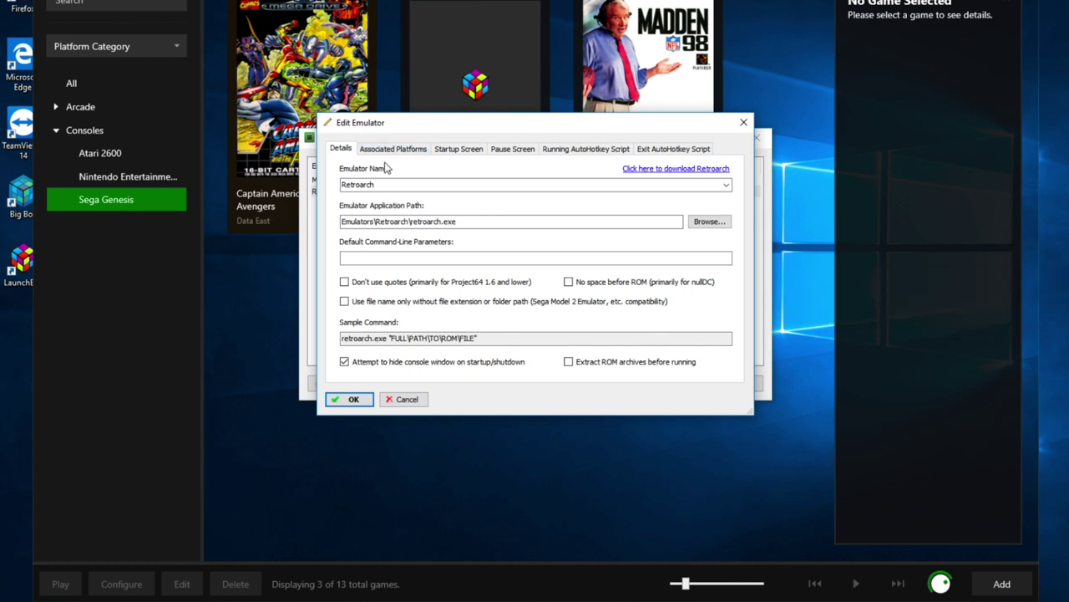
- Confirm Sega Genesis uses genesis_plus_gx_libretro, save Retroarch's associations, and close Manage Emulators
left_click(392, 148)
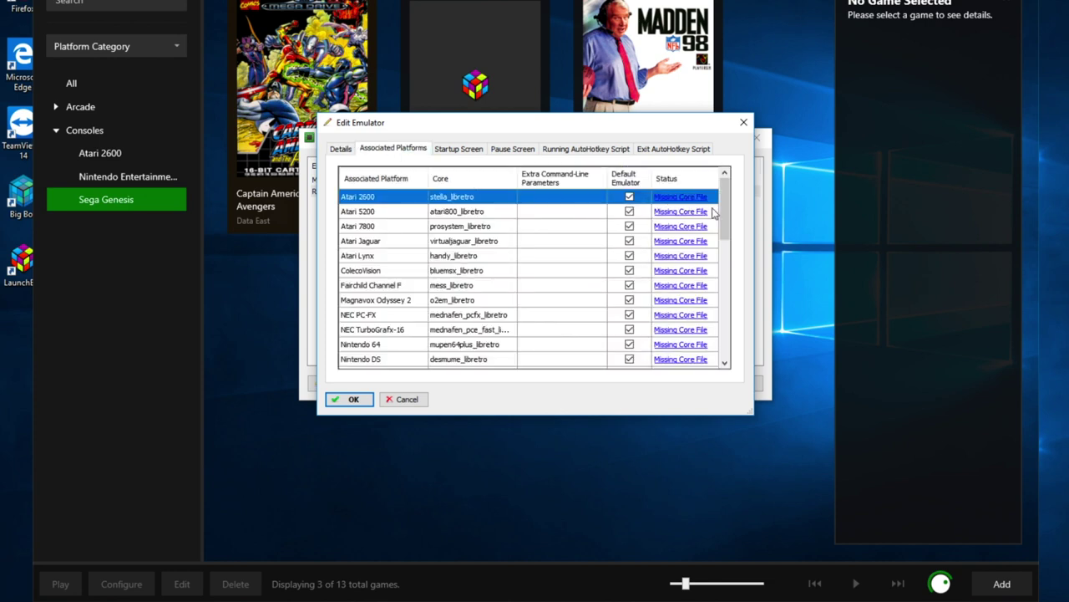
left_click(469, 227)
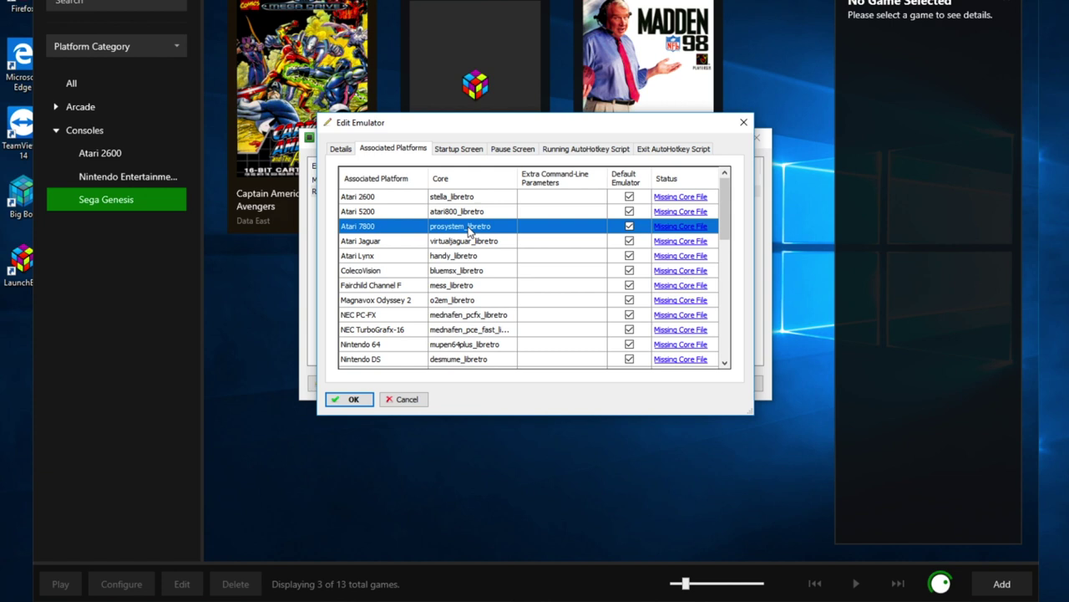
scroll(500, 239, "down", 2)
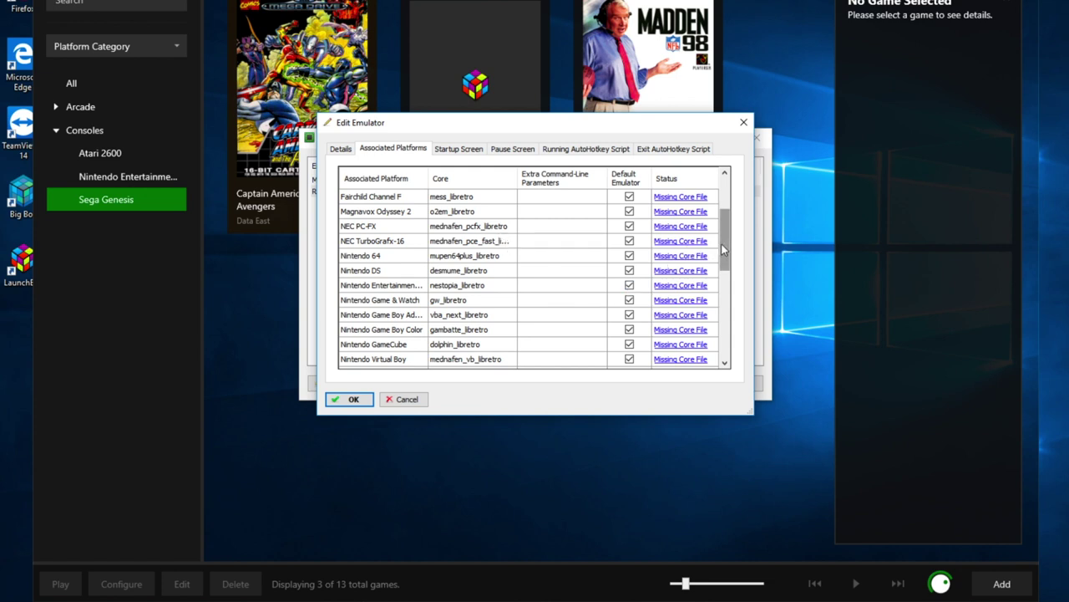
left_click_drag(721, 245, 722, 289)
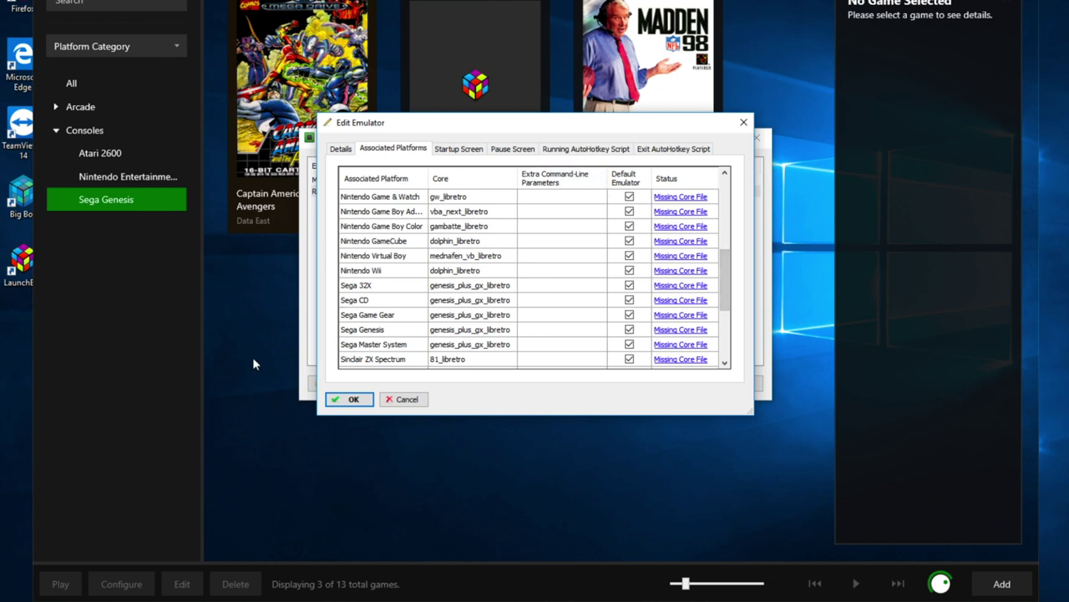
left_click(351, 399)
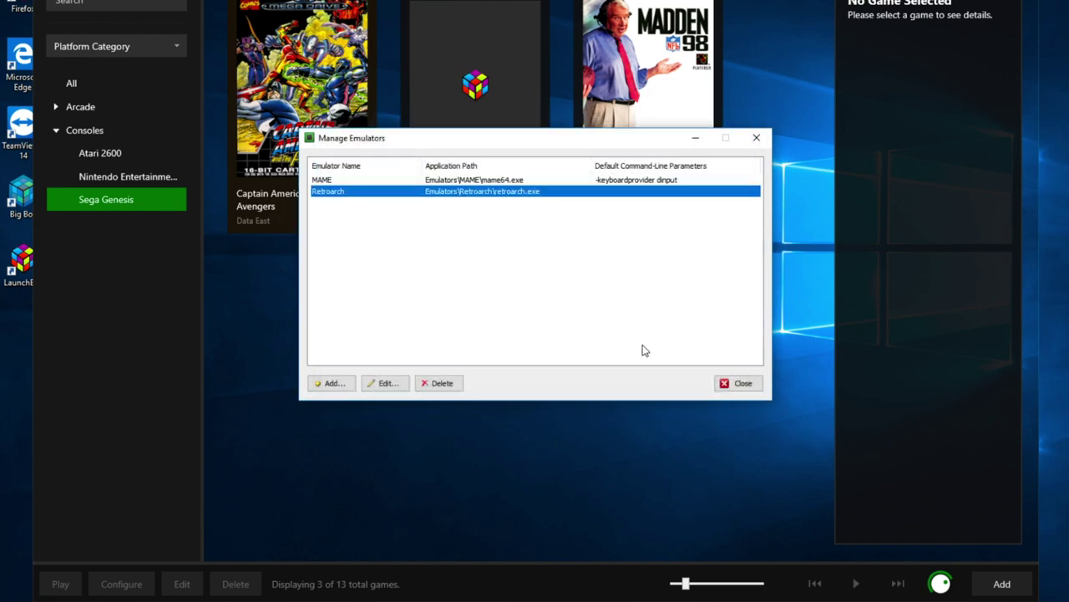
left_click(744, 388)
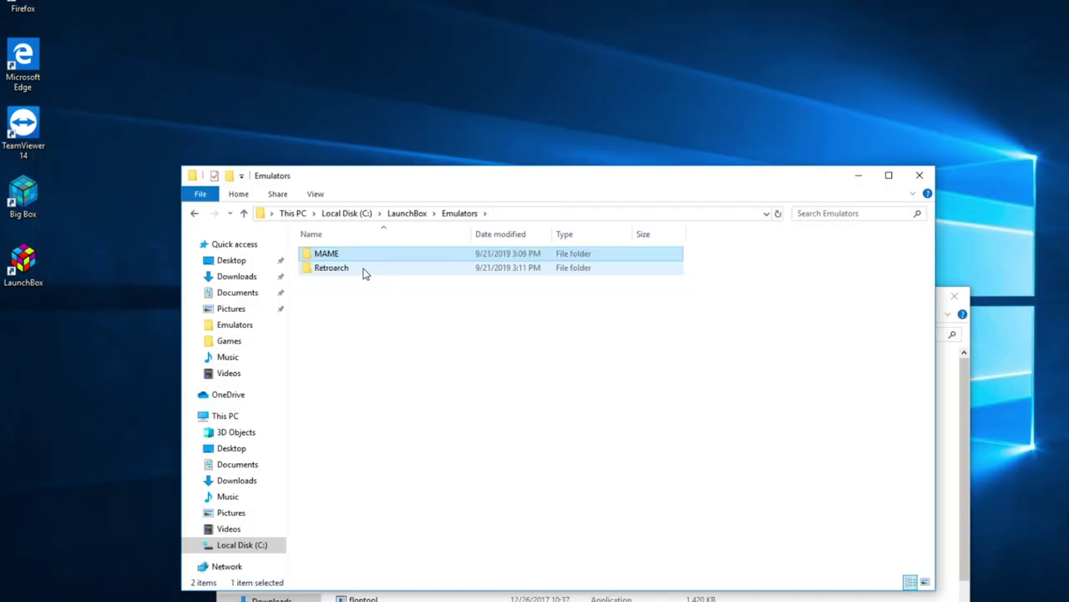
- Launch retroarch.exe from the C:\LaunchBox\Emulators\Retroarch folder
double_click(365, 269)
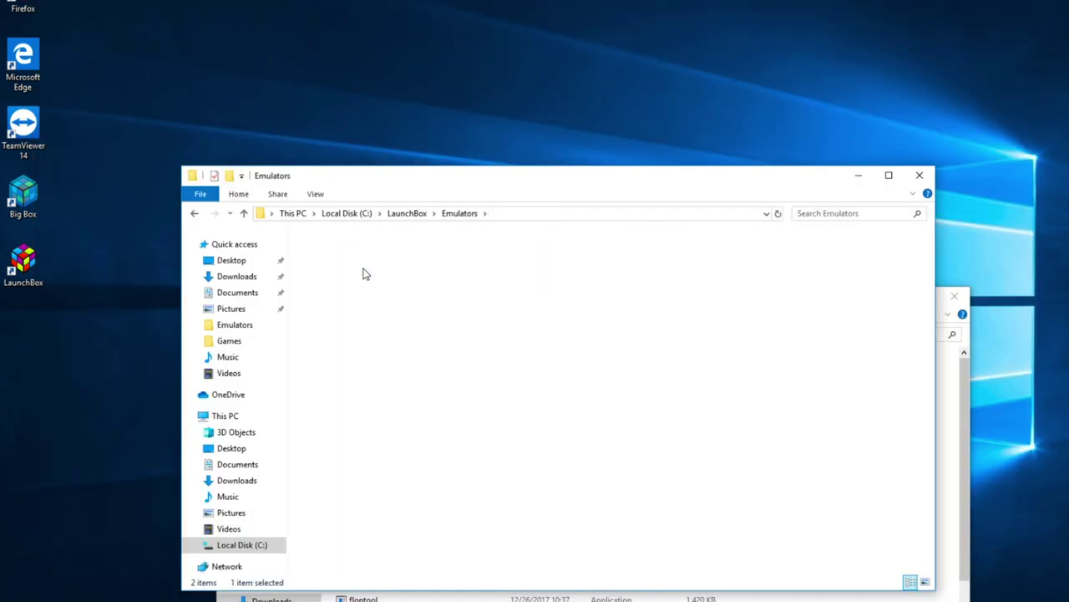
scroll(456, 407, "down", 20)
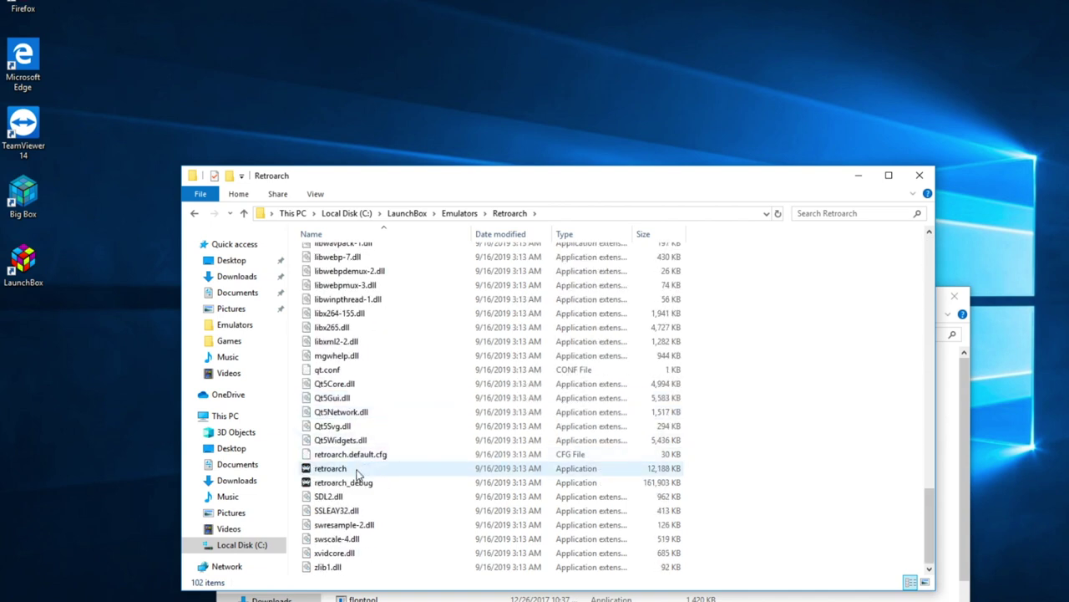
left_click(353, 473)
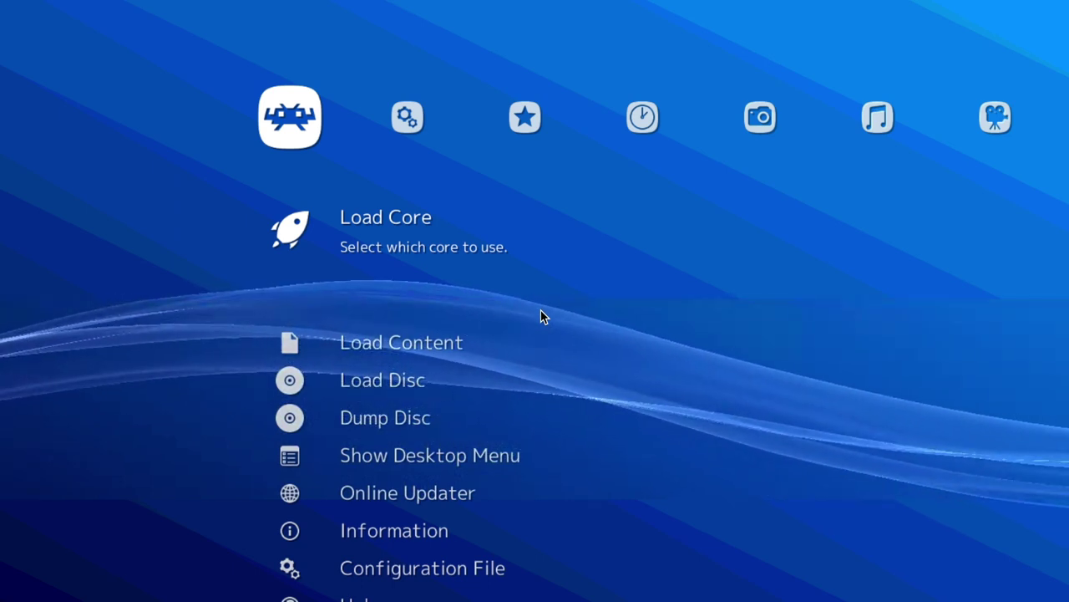
- Open RetroArch's list of downloadable cores
key("Return")
key("Down")
key("Down")
key("Down")
key("Down")
key("Down")
key("Down")
key("Down")
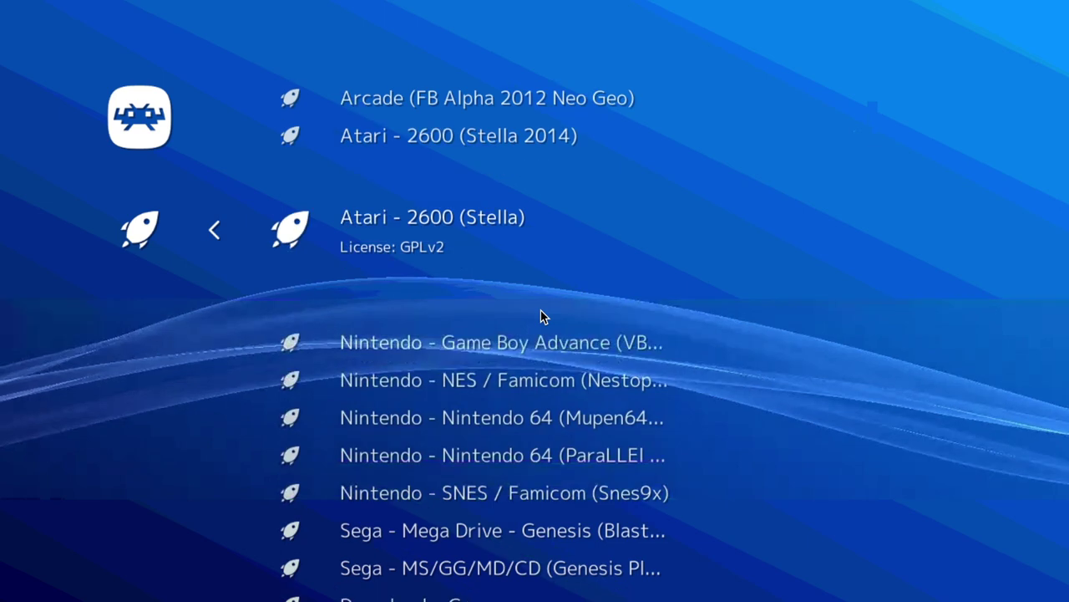
key("Down")
key("Down")
key("Down")
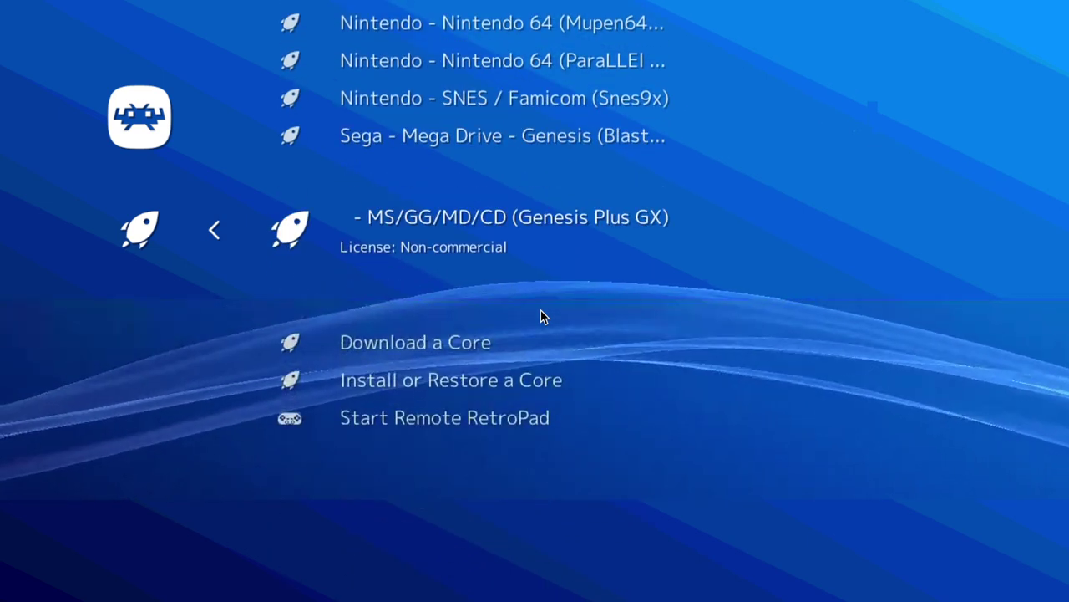
key("Return")
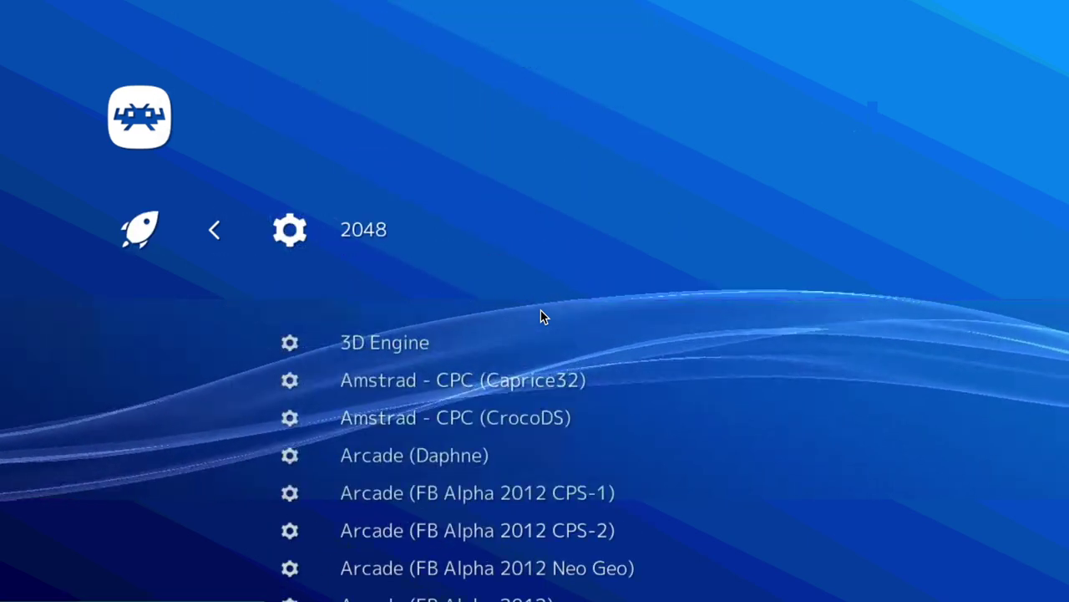
- Browse the downloadable cores from Amstrad and Atari down to the NES entries
key("Down")
key("Down")
key("Down")
key("Down")
key("Down")
key("Down")
key("Down")
key("Down")
key("Down")
key("Down")
key("Down")
key("Down")
key("Down")
key("Down")
key("Down")
key("Down")
key("Down")
key("Down")
key("Down")
key("Down")
key("Down")
key("Down")
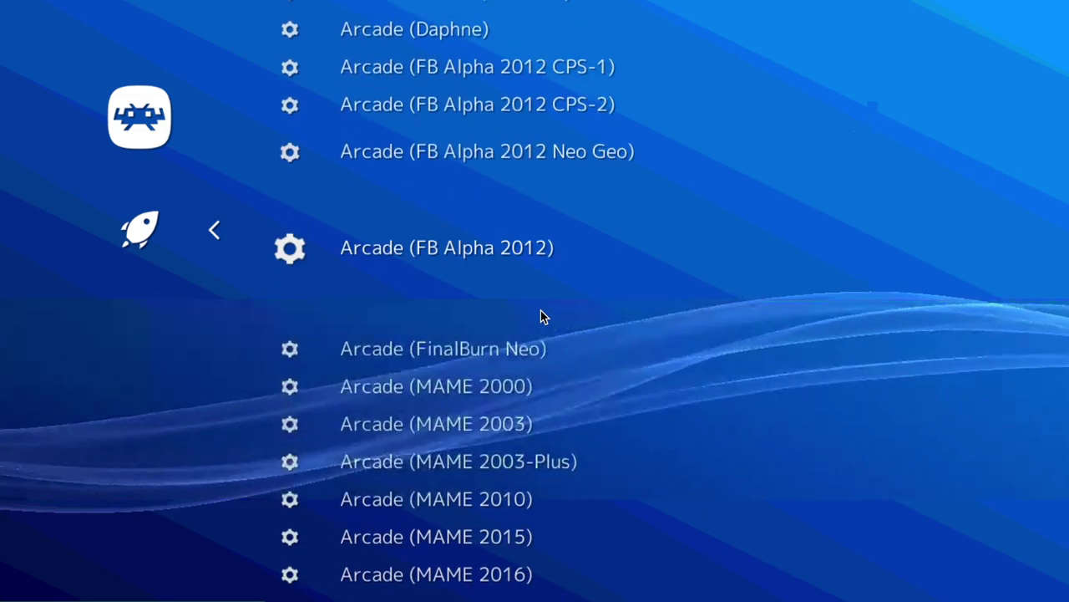
key("Down")
key("Down")
key("Down")
key("Down")
key("Down")
key("Down")
key("Down")
key("Down")
key("Down")
key("Down")
key("Down")
key("Down")
key("Down")
key("Down")
key("Down")
key("Down")
key("Down")
key("Down")
key("Down")
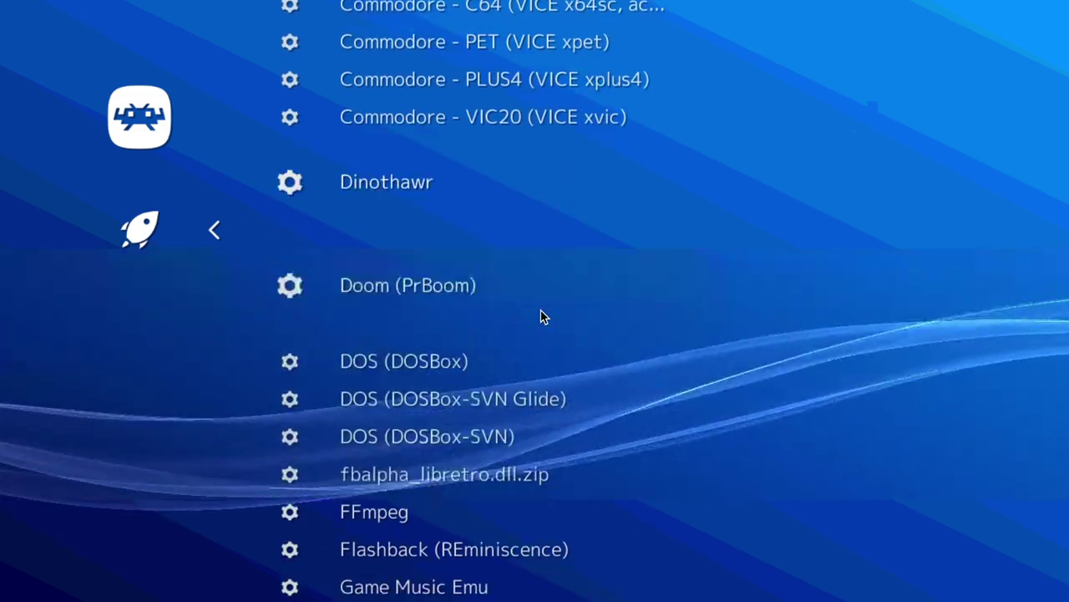
key("Down")
key("Down")
key("Down")
key("Up")
key("Up")
key("Up")
key("Up")
key("Up")
key("Up")
key("Up")
key("Up")
key("Up")
key("Up")
key("Up")
key("Up")
key("Up")
key("Up")
key("Up")
key("Up")
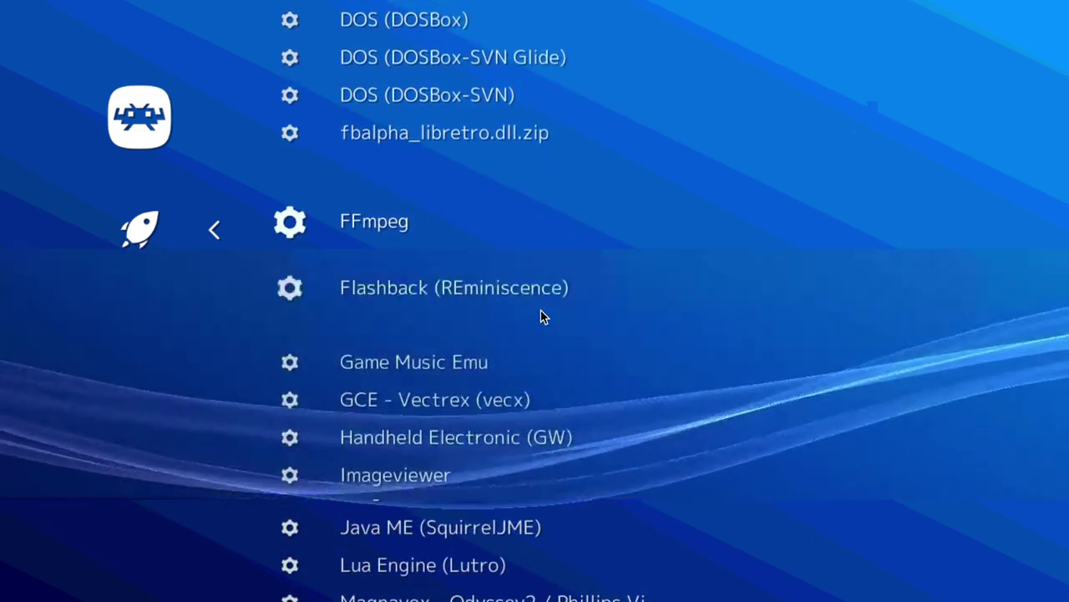
key("Up")
key("Up")
key("Up")
key("Up")
key("Up")
key("Up")
key("Up")
key("Up")
key("Up")
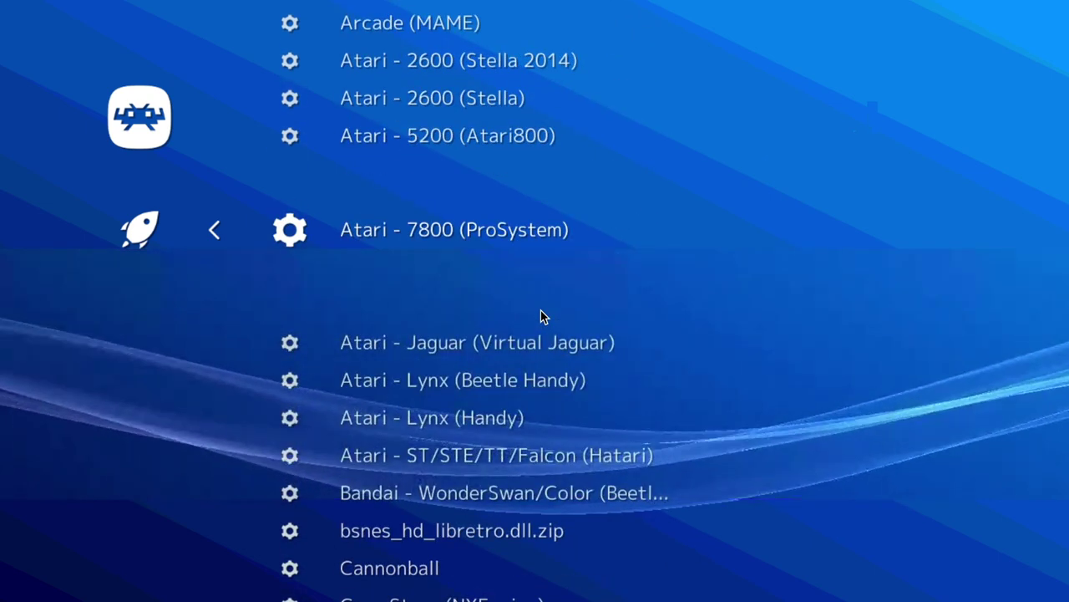
key("Up")
key("Up")
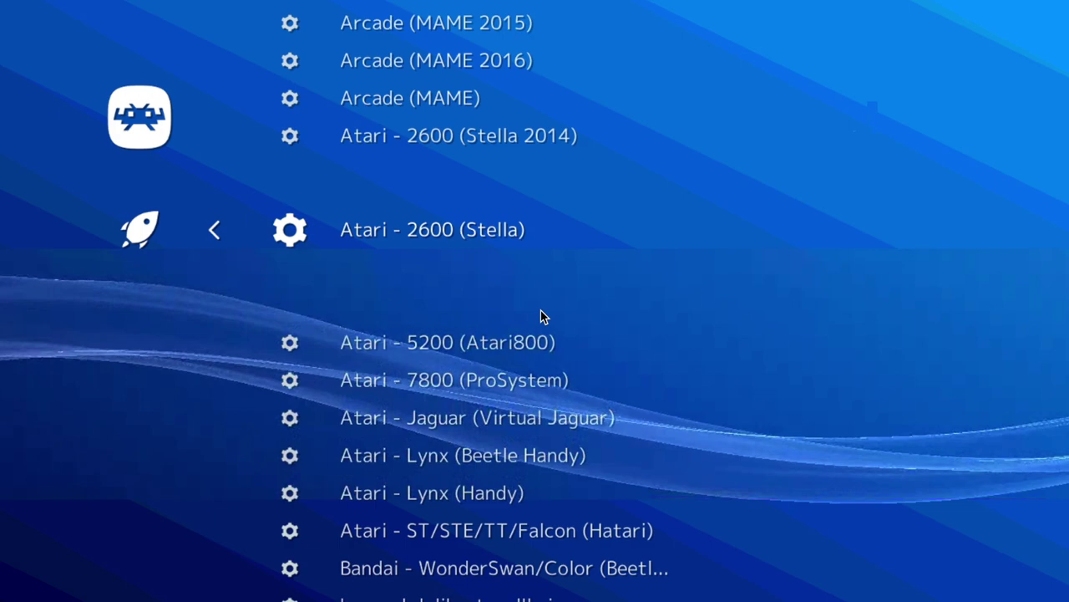
key("Down")
key("Down")
key("Down")
key("Down")
key("Down")
key("Down")
key("Down")
key("Down")
key("Down")
key("Down")
key("Down")
key("Down")
key("Down")
key("Down")
key("Down")
key("Down")
key("Down")
key("Down")
key("Down")
key("Down")
key("Down")
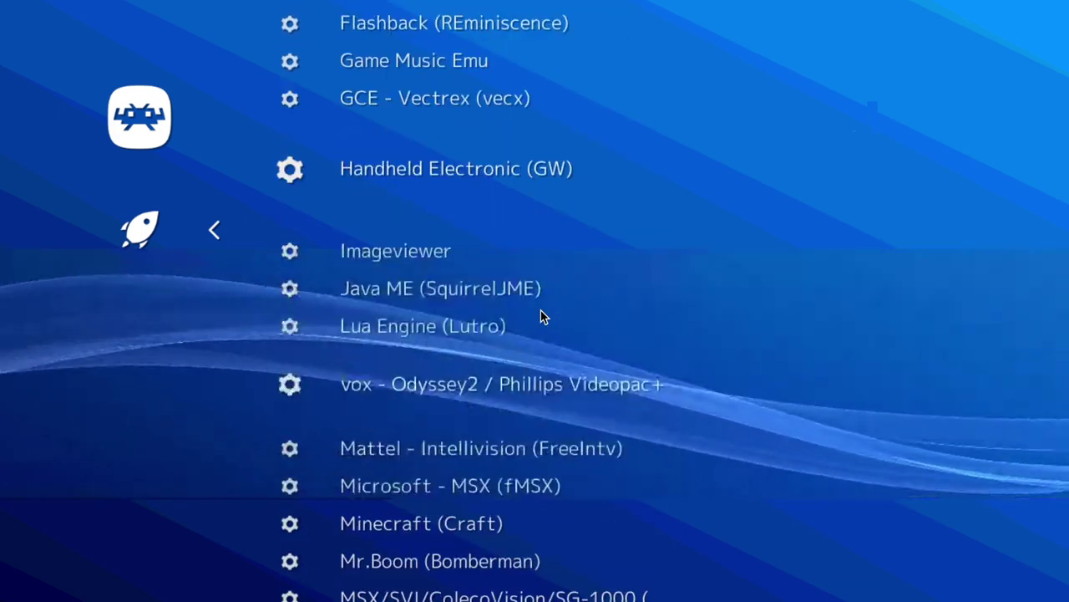
key("Down")
key("Down")
key("Down")
key("Down")
key("Down")
key("Down")
key("Down")
key("Down")
key("Down")
key("Down")
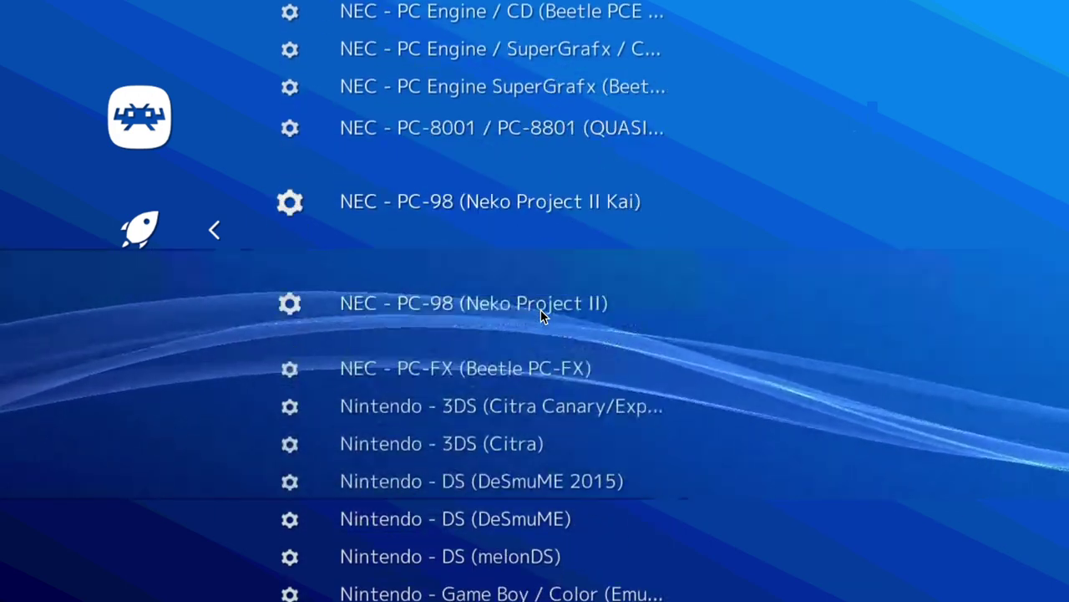
key("Down")
key("Down")
key("Down")
key("Down")
key("Down")
key("Down")
key("Down")
key("Down")
key("Down")
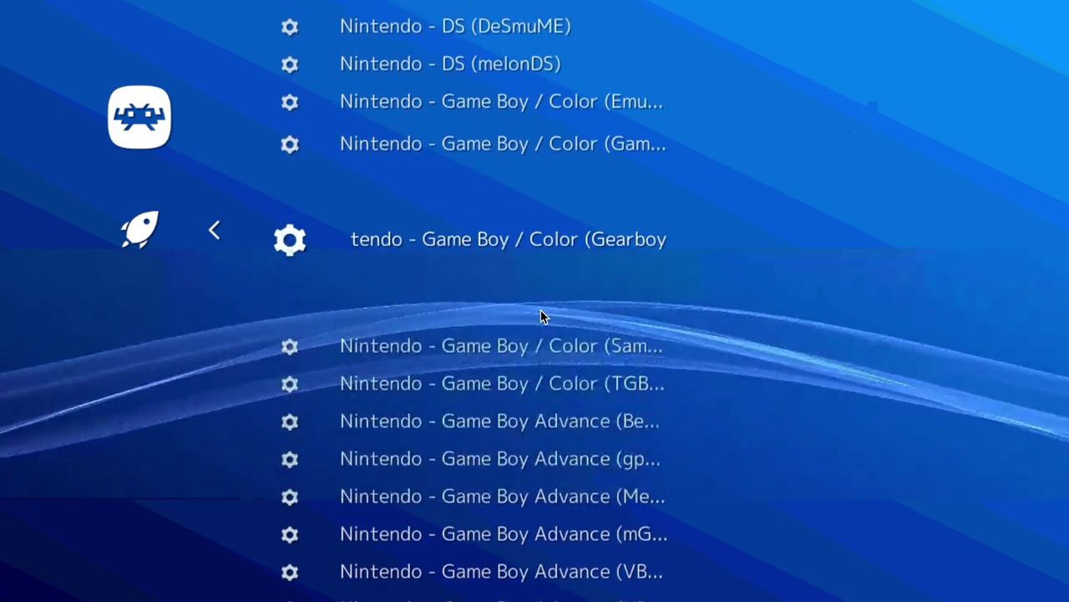
key("Down")
key("Down")
key("Down")
key("Down")
key("Down")
key("Down")
key("Down")
key("Down")
key("Down")
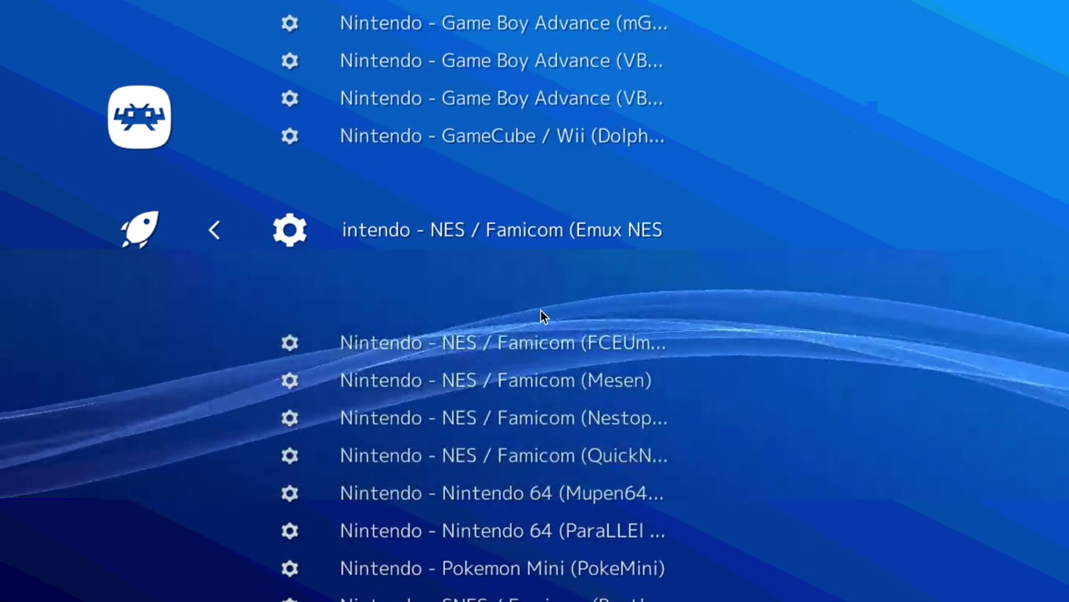
key("Down")
key("Down")
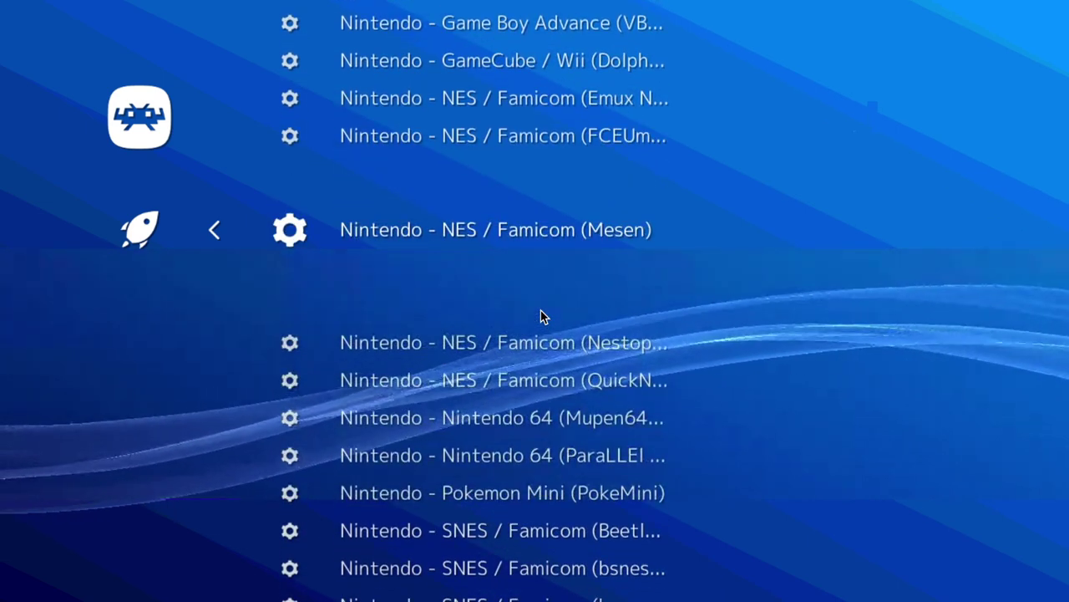
key("Up")
key("Up")
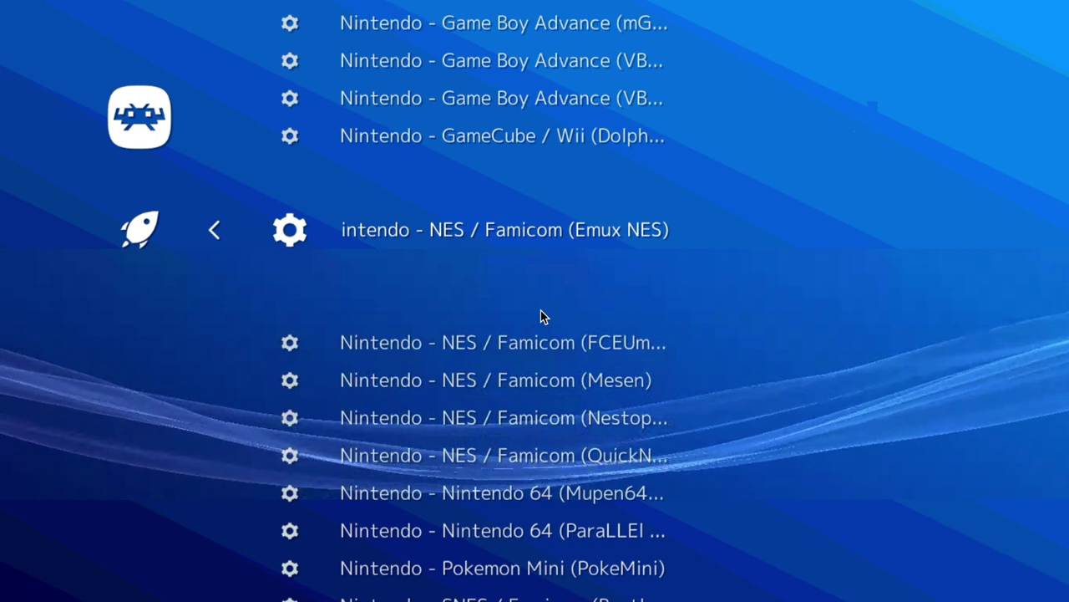
key("Down")
key("Down")
key("Down")
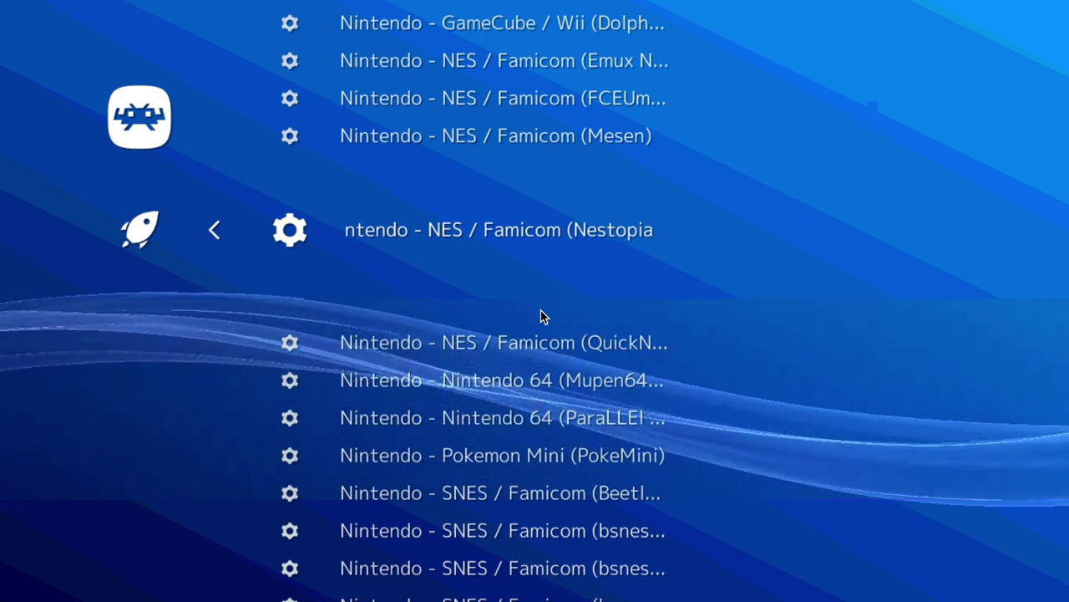
- Scroll past the SNES bsnes and Snes9x cores toward the Sega entries
key("Down")
key("Down")
key("Down")
key("Down")
key("Down")
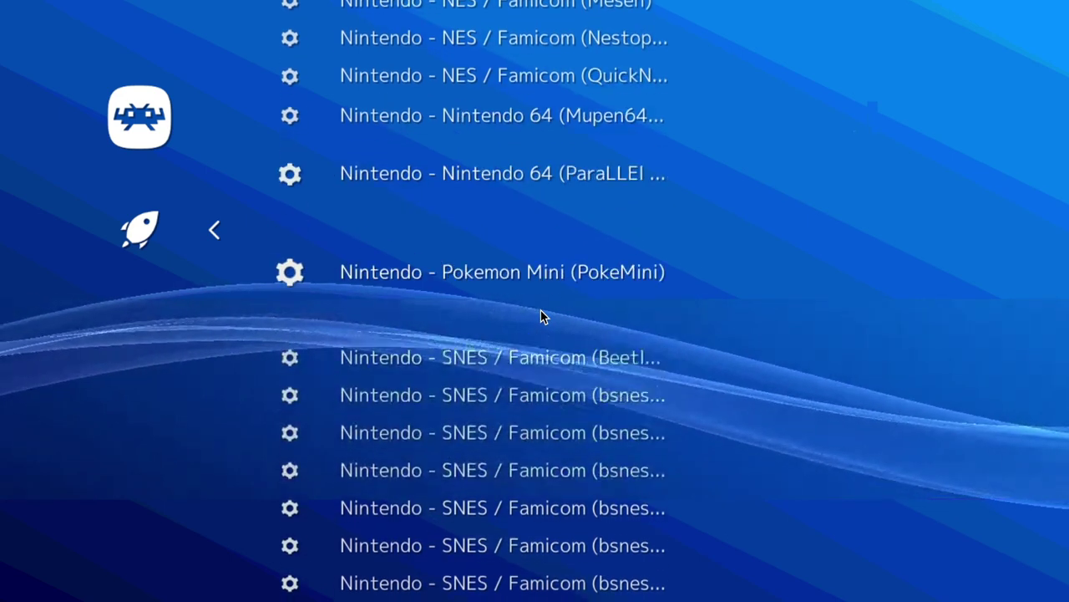
key("Down")
key("Down")
key("Down")
key("Down")
key("Down")
key("Down")
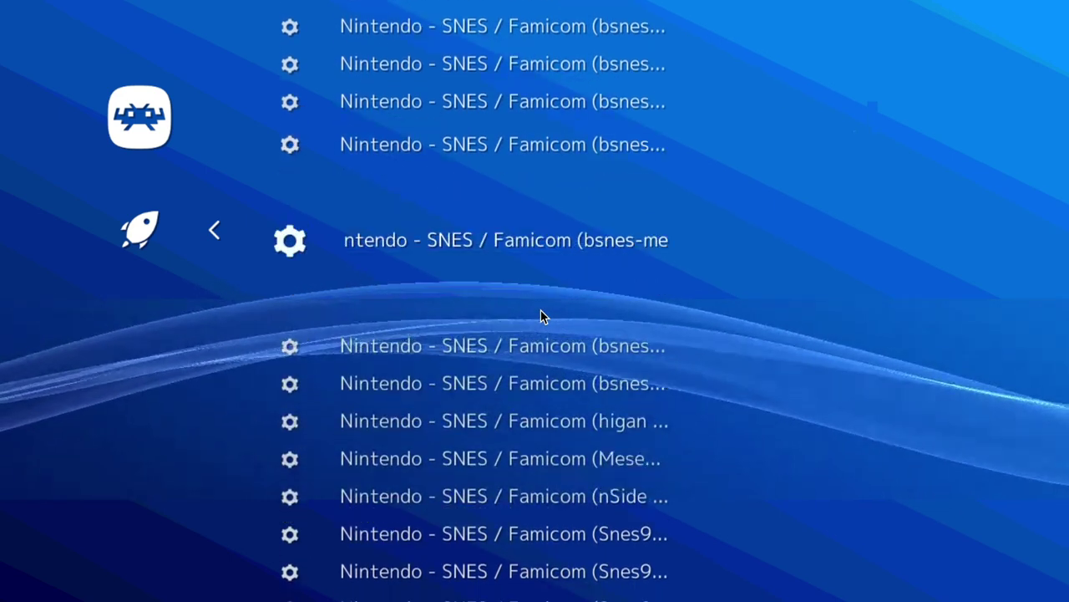
key("Down")
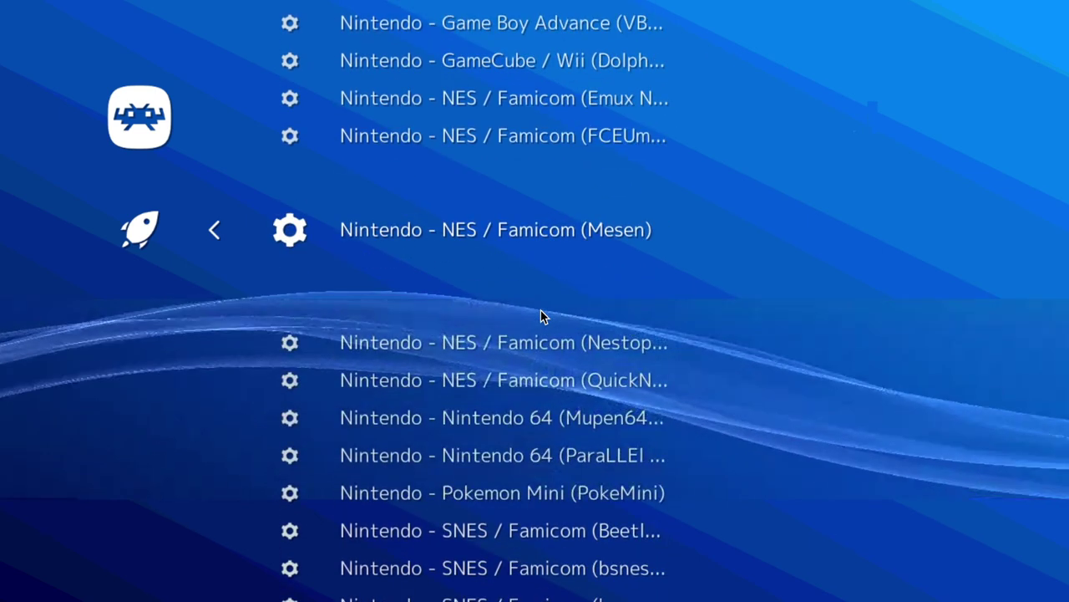
key("Down")
key("Down")
key("Down")
key("Down")
key("Down")
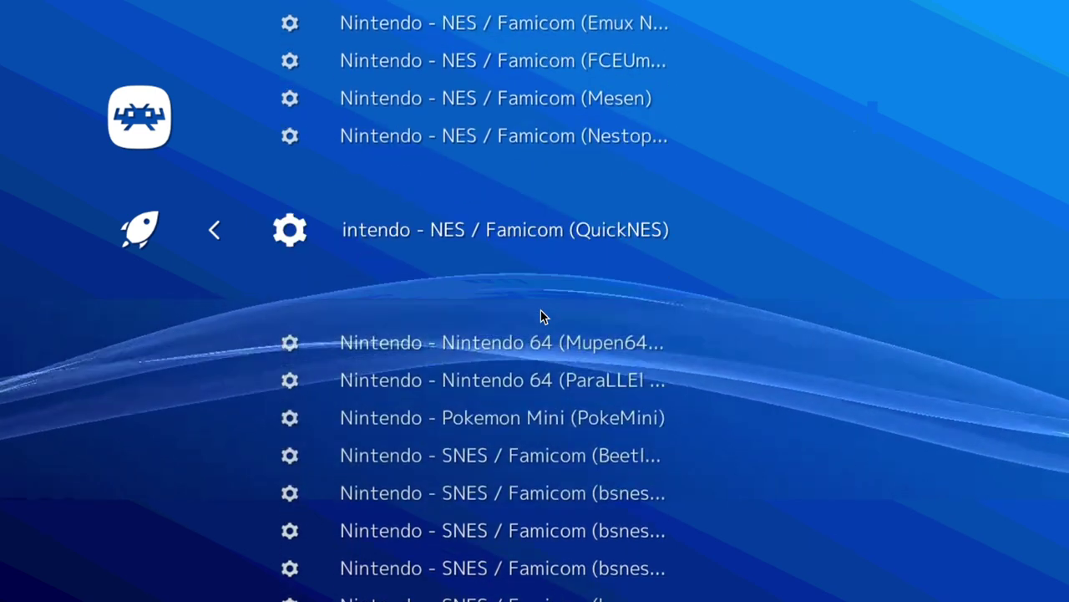
key("Up")
key("Up")
key("Up")
key("Up")
key("Up")
key("Up")
key("Up")
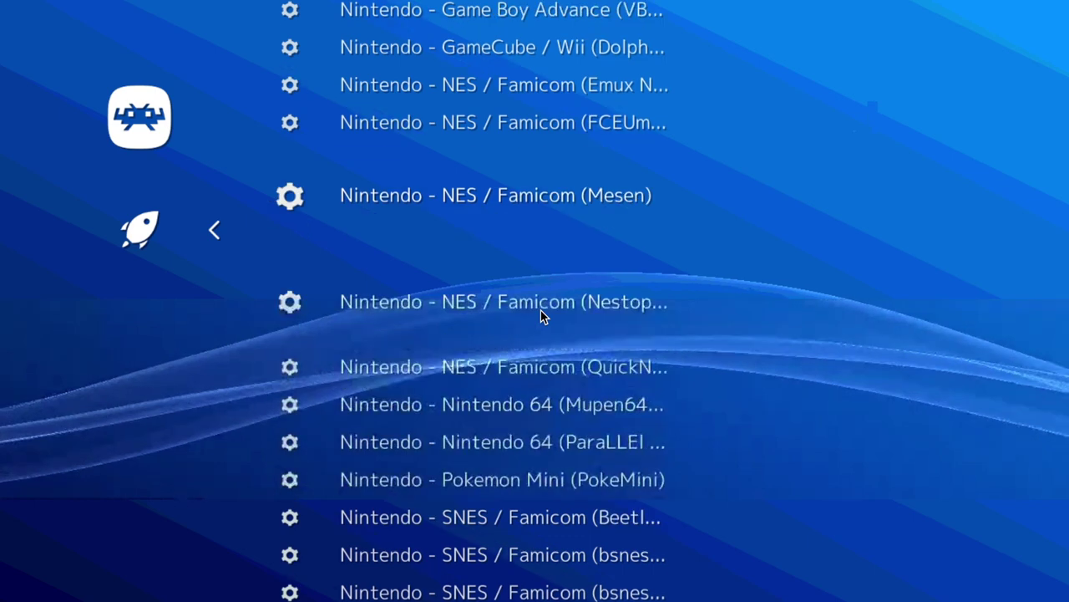
key("Down")
key("Down")
key("Down")
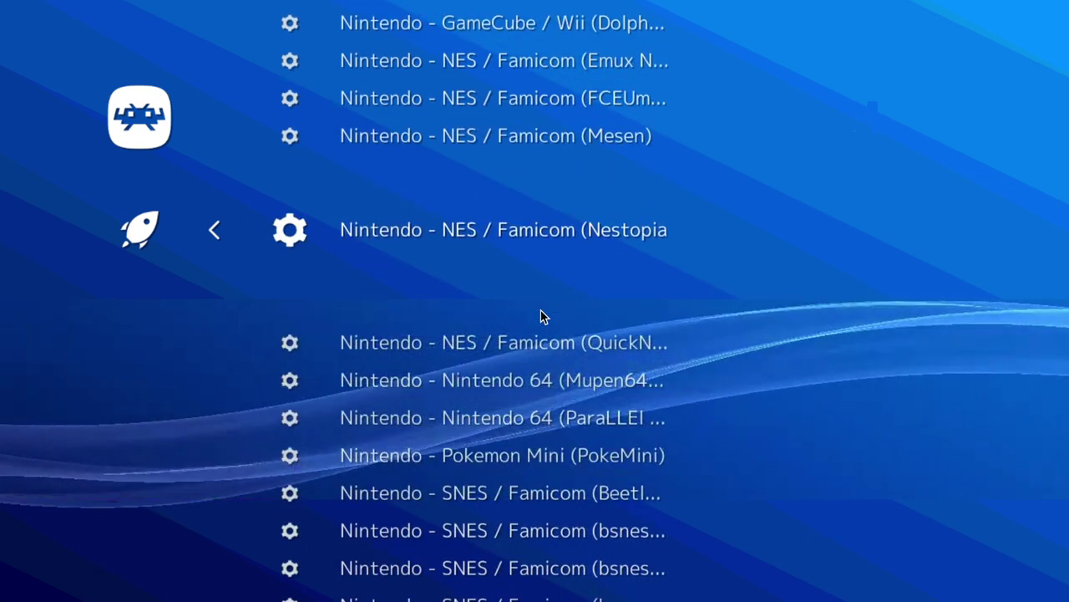
key("Down")
key("Down")
key("Down")
key("Down")
key("Down")
key("Down")
key("Down")
key("Down")
key("Down")
key("Down")
key("Down")
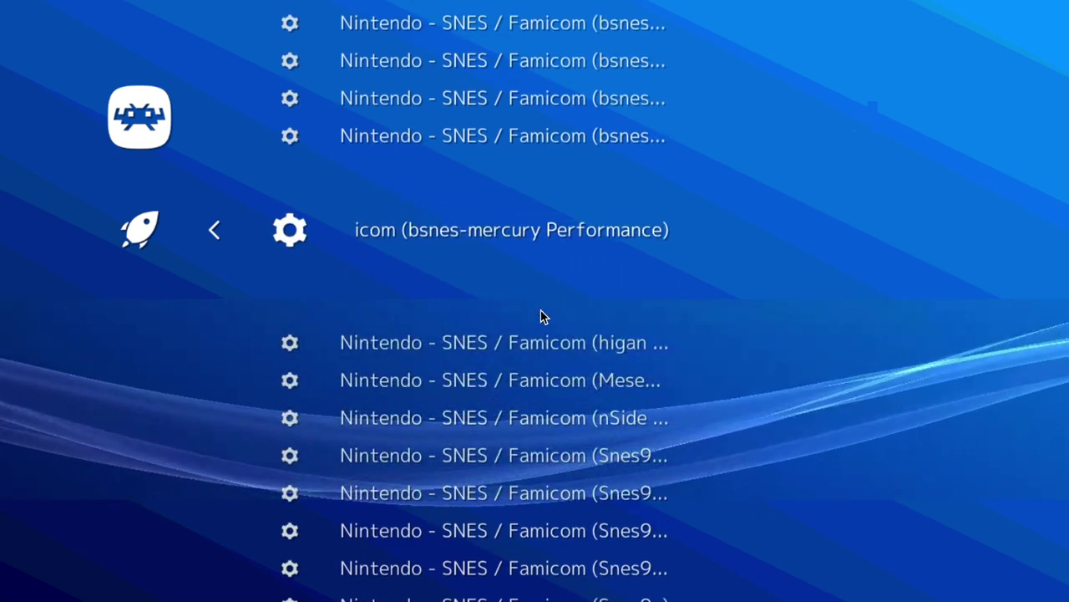
key("Up")
key("Up")
key("Up")
key("Up")
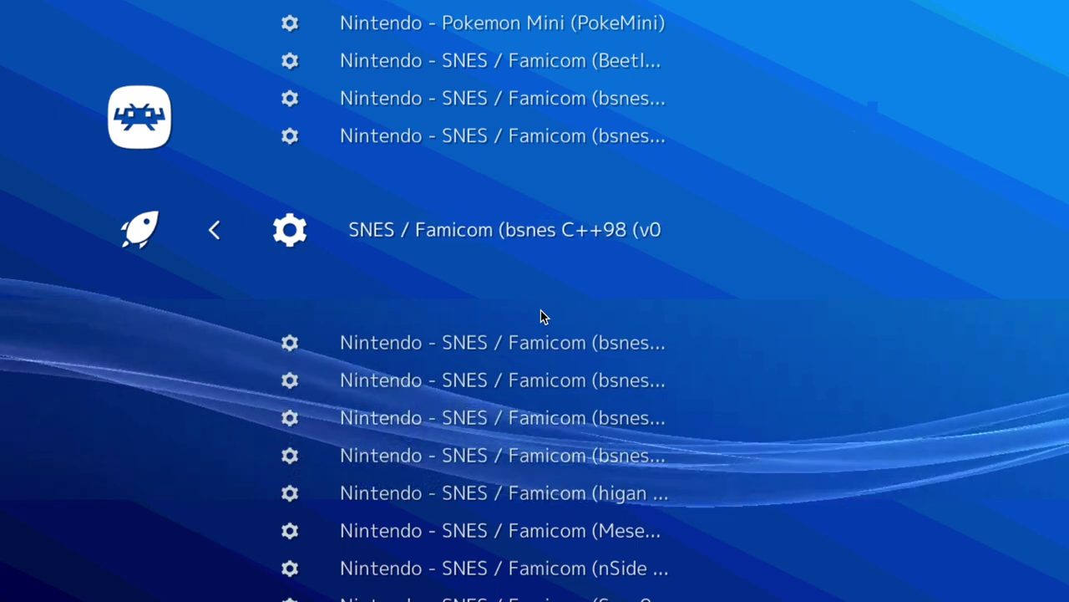
key("Down")
key("Down")
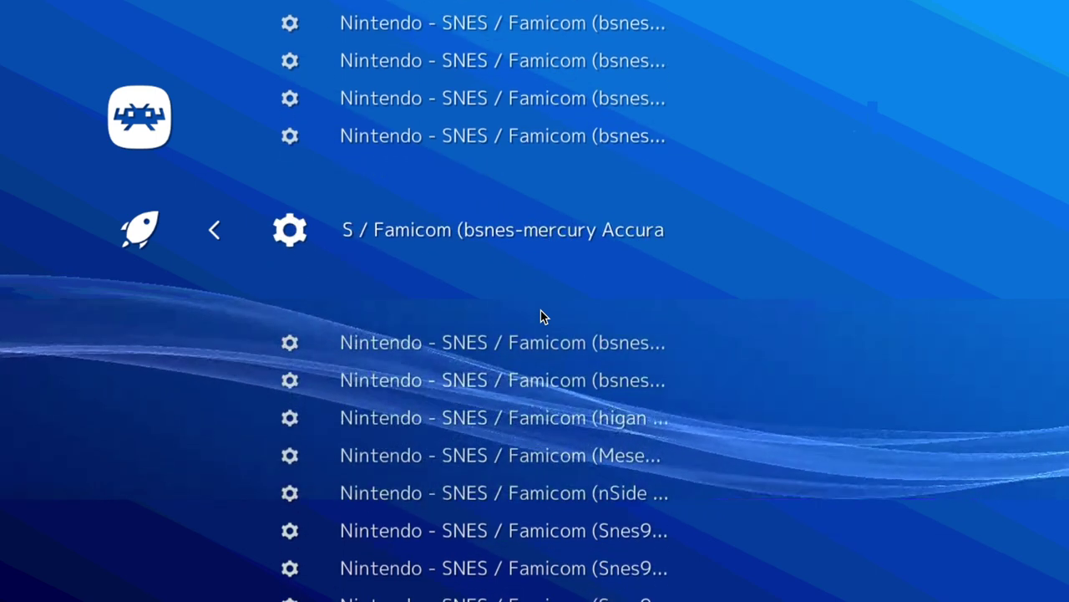
key("Down")
key("Down")
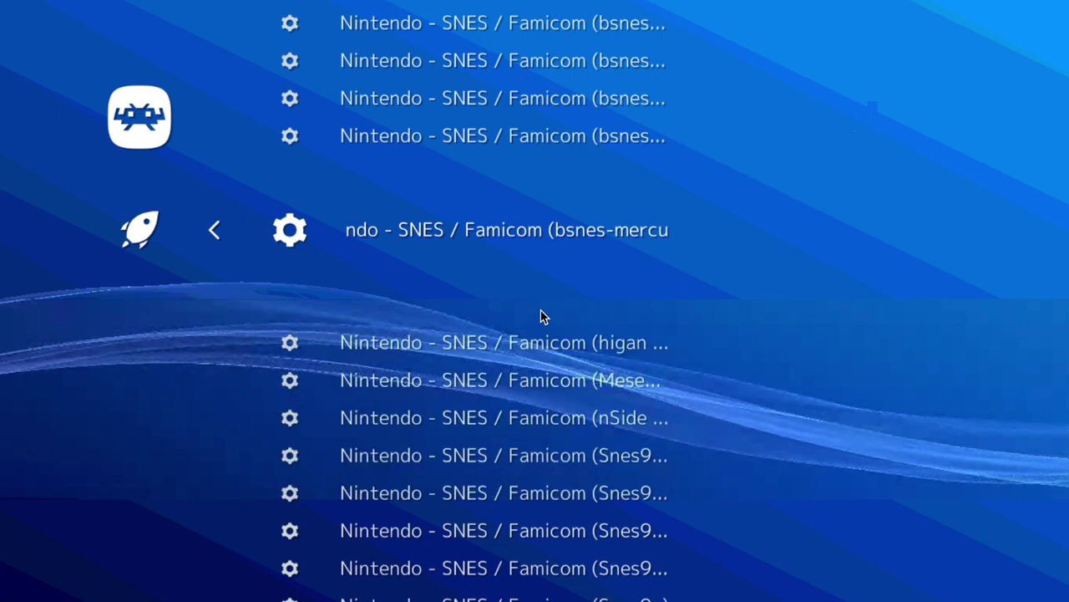
key("Down")
key("Down")
key("Down")
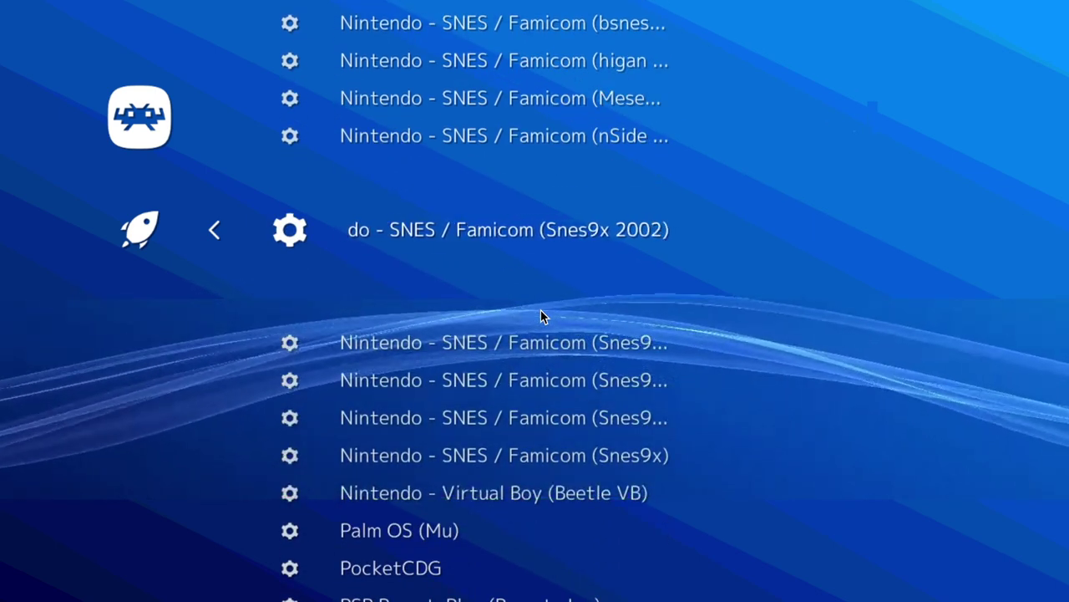
key("Down")
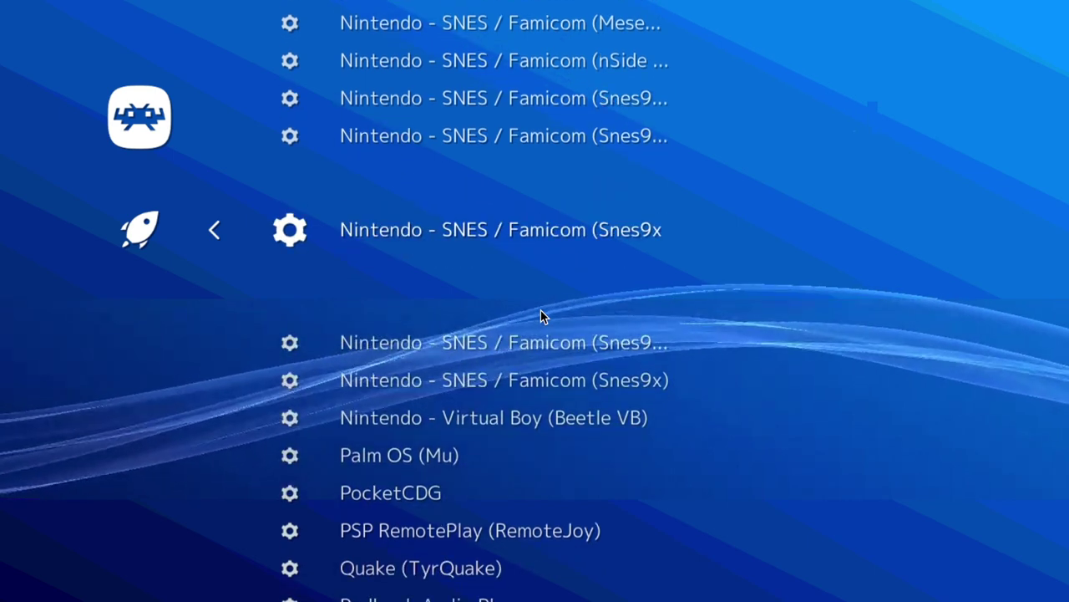
key("Down")
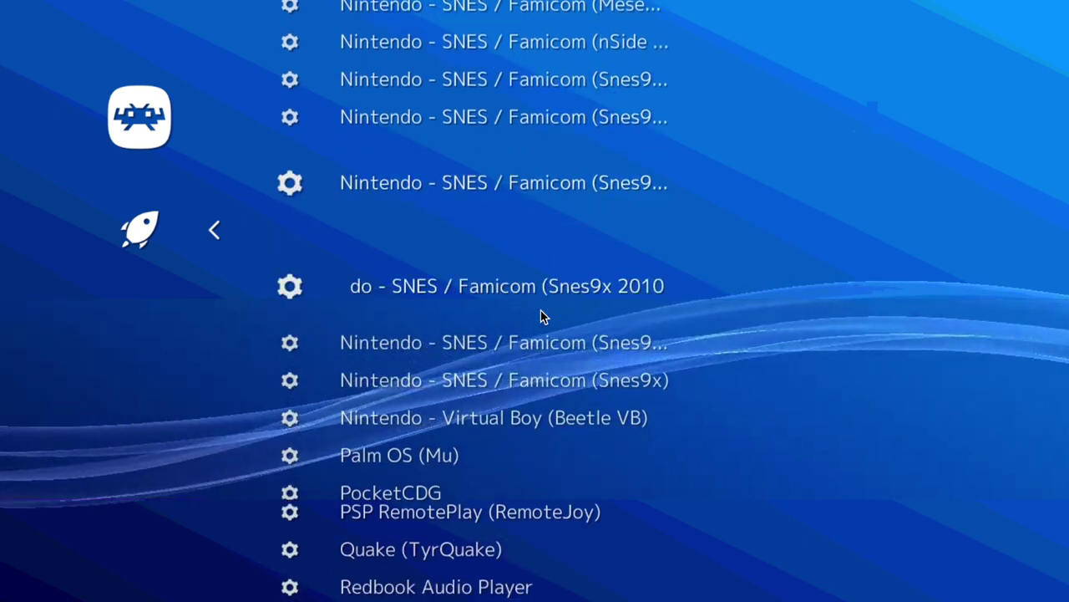
key("Down")
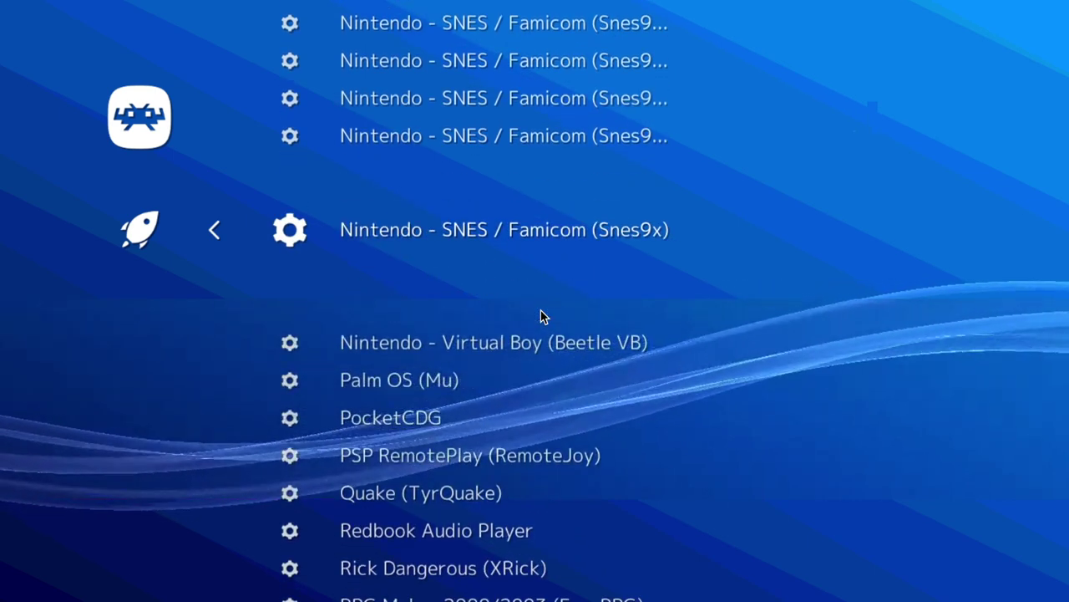
key("Down")
key("Down")
key("Down")
key("Up")
key("Up")
key("Up")
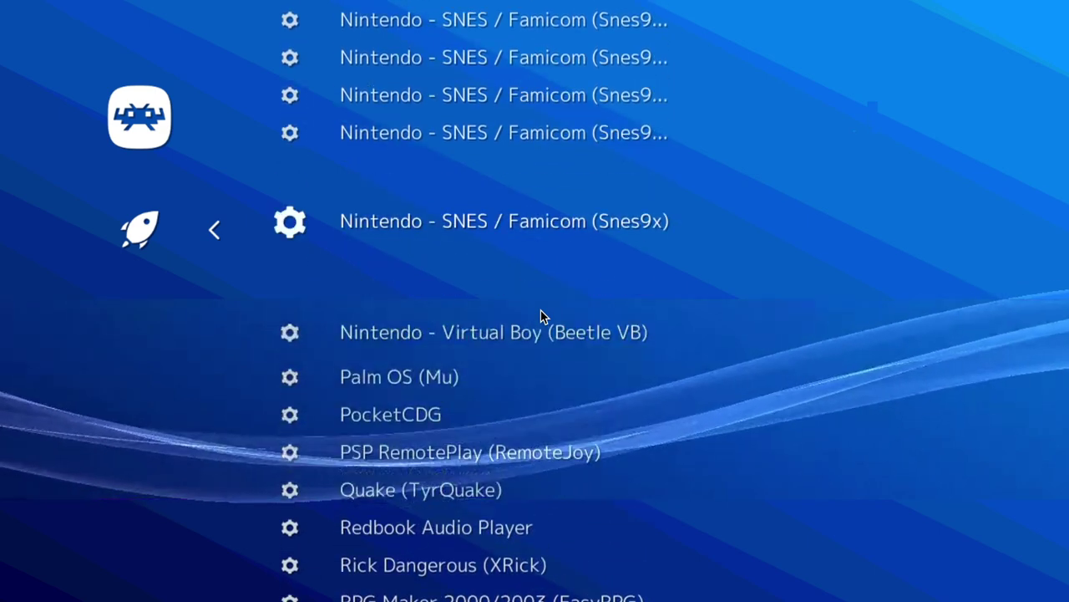
key("Down")
key("Down")
key("Down")
key("Down")
key("Down")
key("Down")
key("Down")
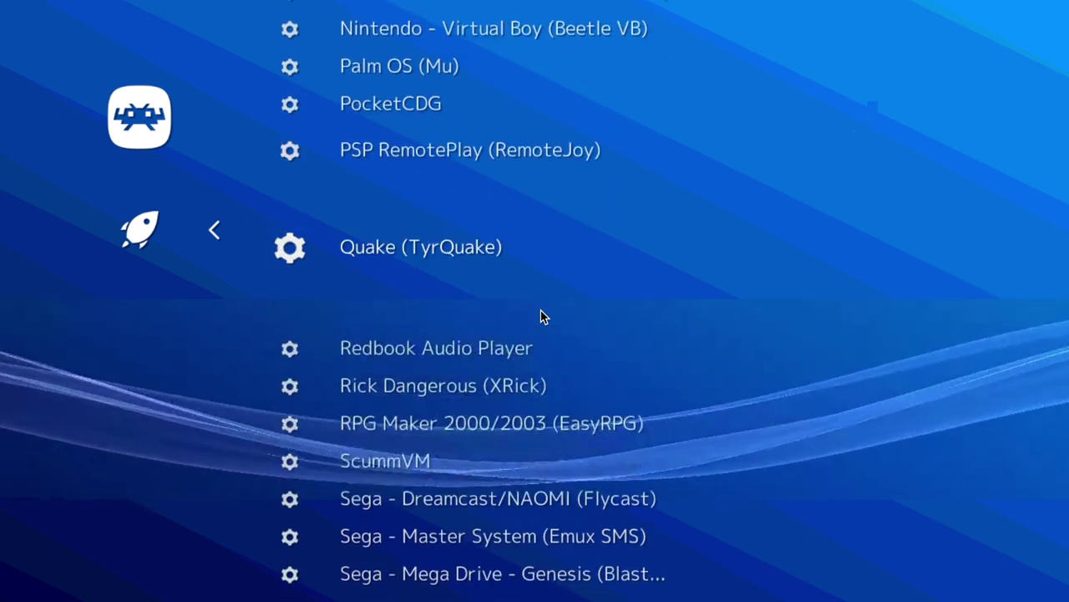
key("Down")
key("Down")
key("Down")
key("Down")
key("Down")
key("Down")
key("Down")
key("Down")
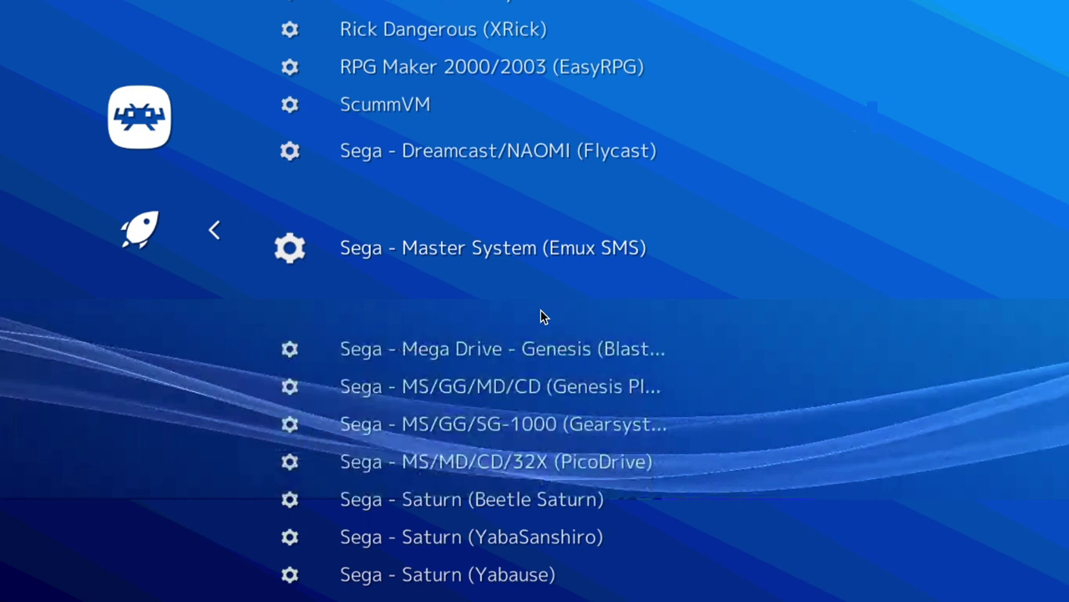
key("Down")
key("Up")
key("Up")
key("Up")
key("Up")
key("Up")
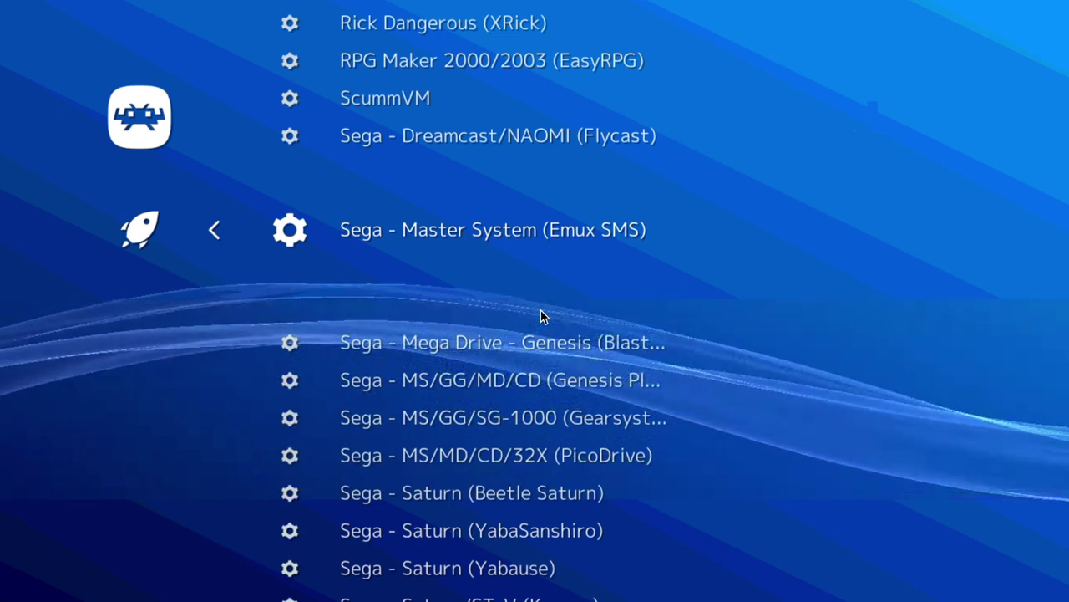
key("Down")
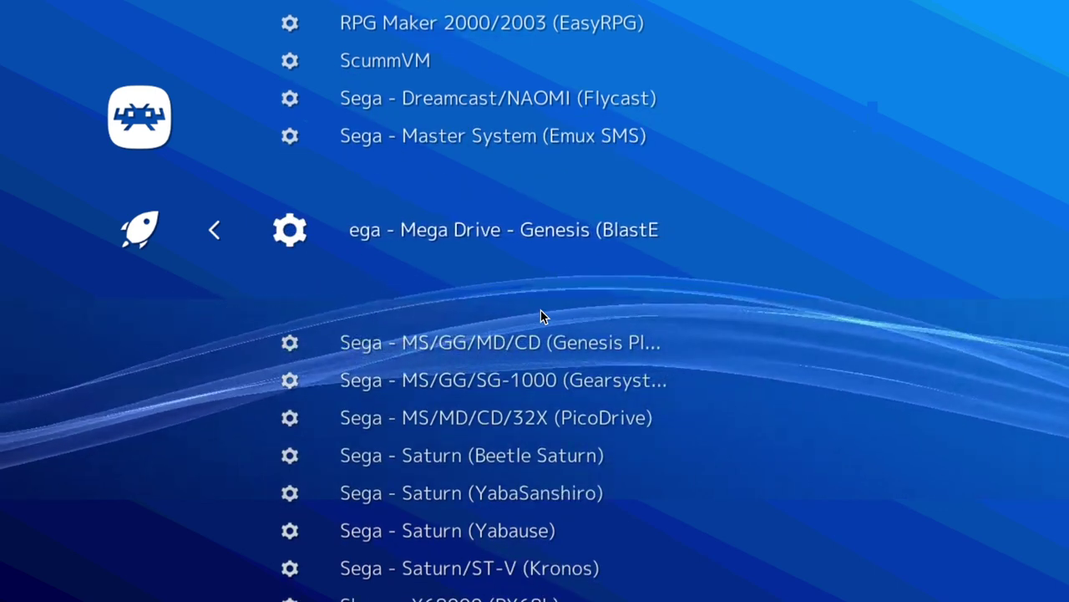
key("Down")
key("Down")
key("Down")
key("Down")
key("Down")
key("Down")
key("Down")
key("Down")
key("Down")
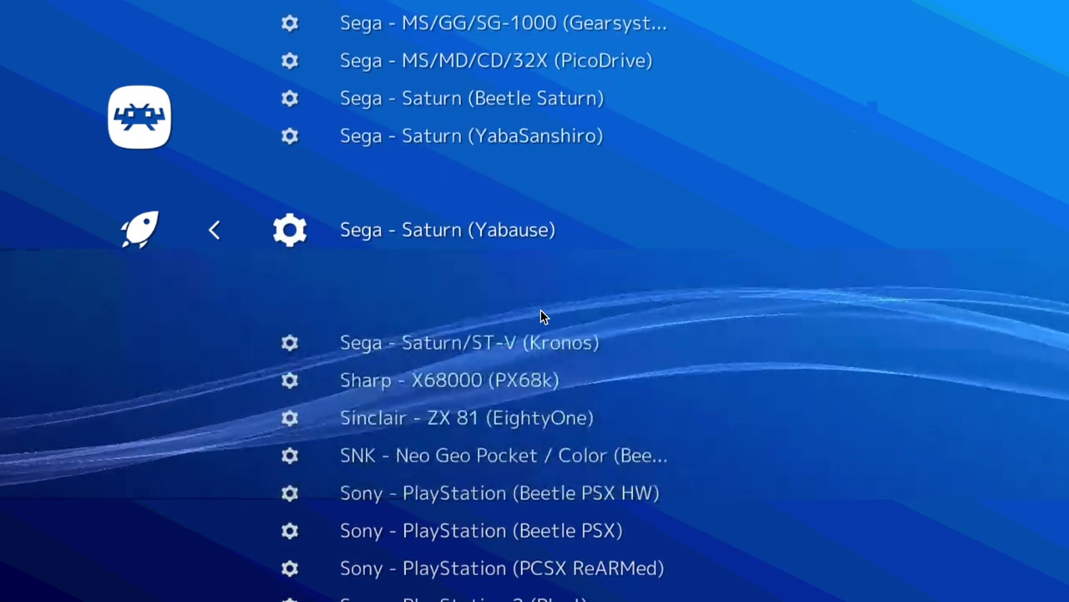
key("Up")
key("Up")
key("Up")
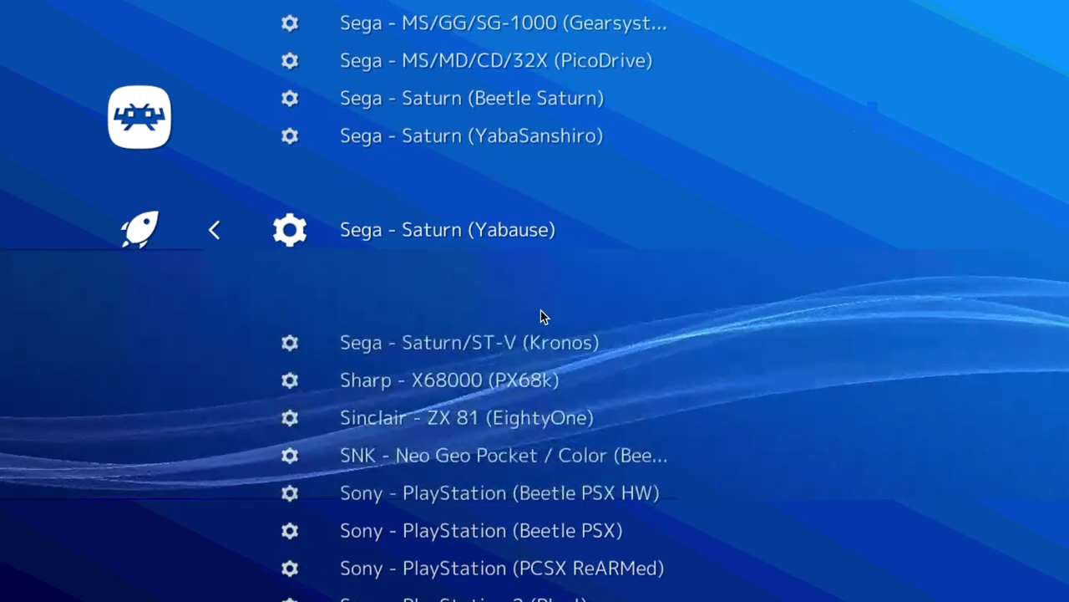
key("Escape")
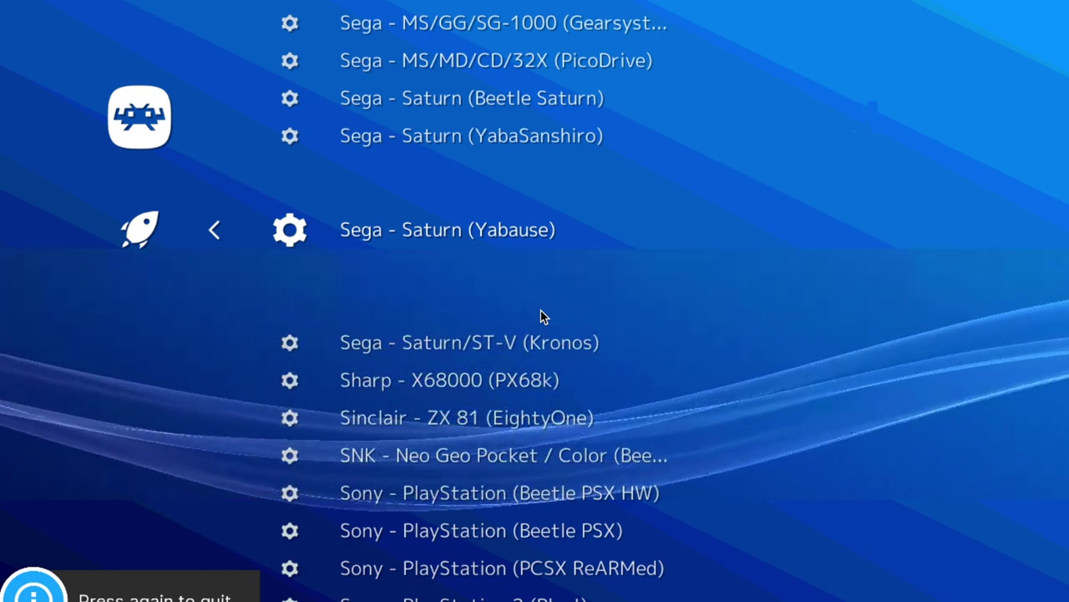
- From the Main Menu, browse Load Core down to Sega - MS/GG/MD/CD (Genesis Plus GX)
key("BackSpace")
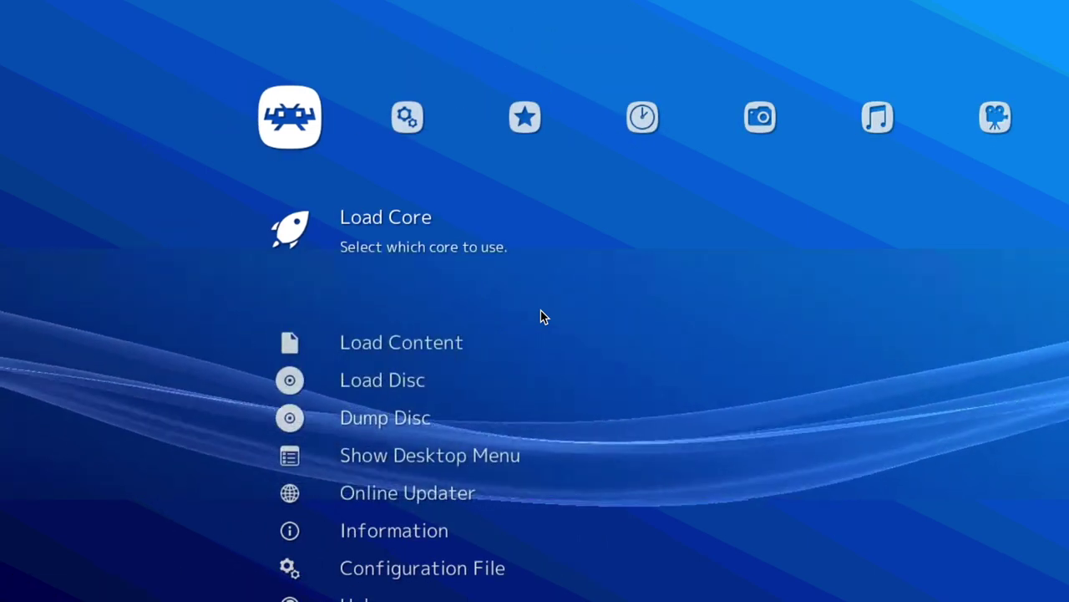
key("Return")
key("Down")
key("Down")
key("Down")
key("Down")
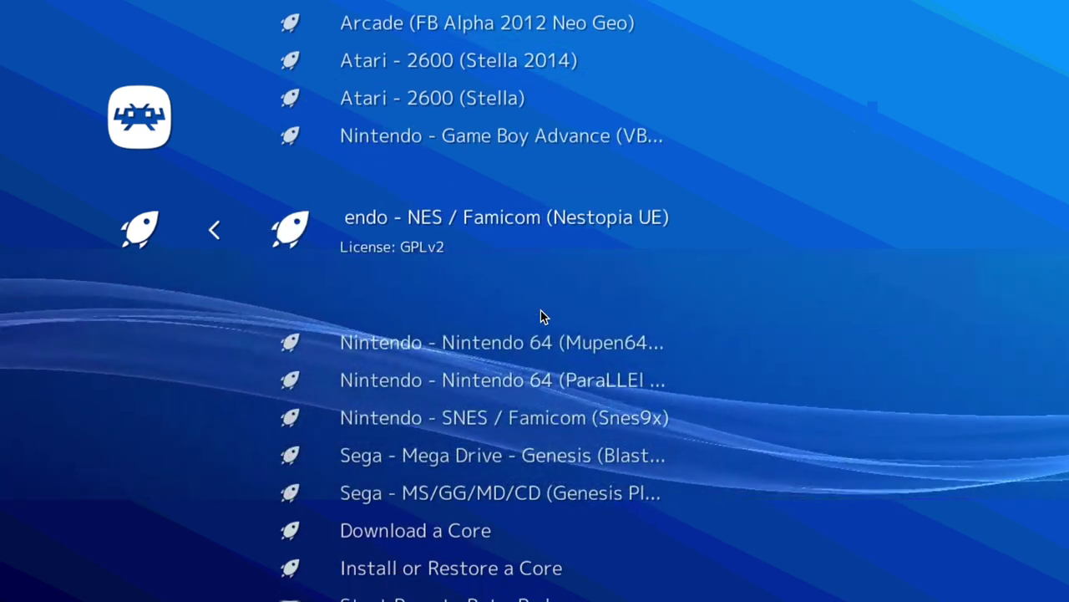
key("Down")
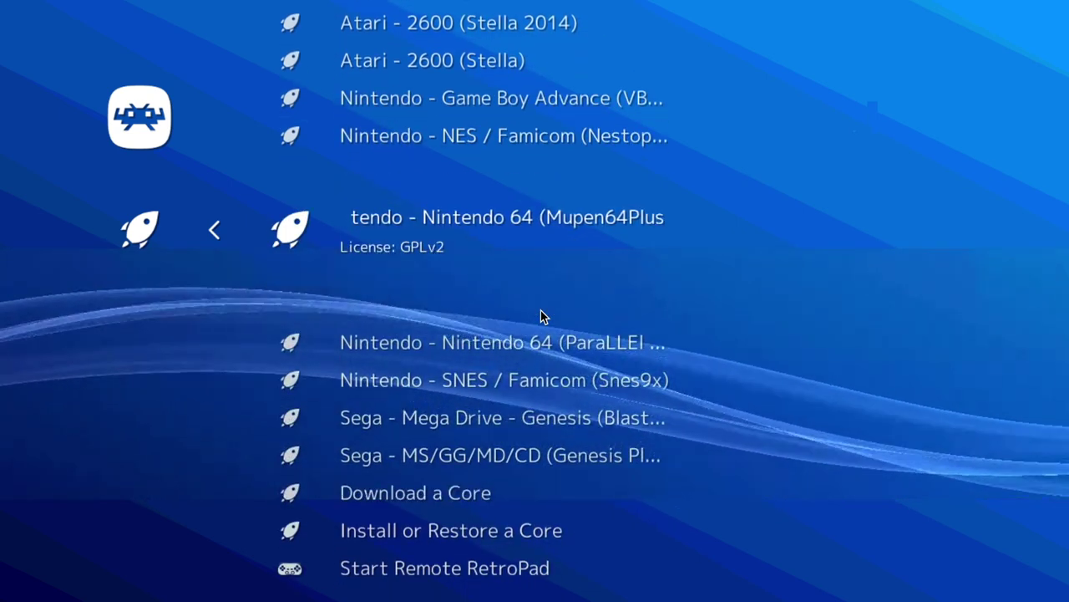
key("Down")
key("Down")
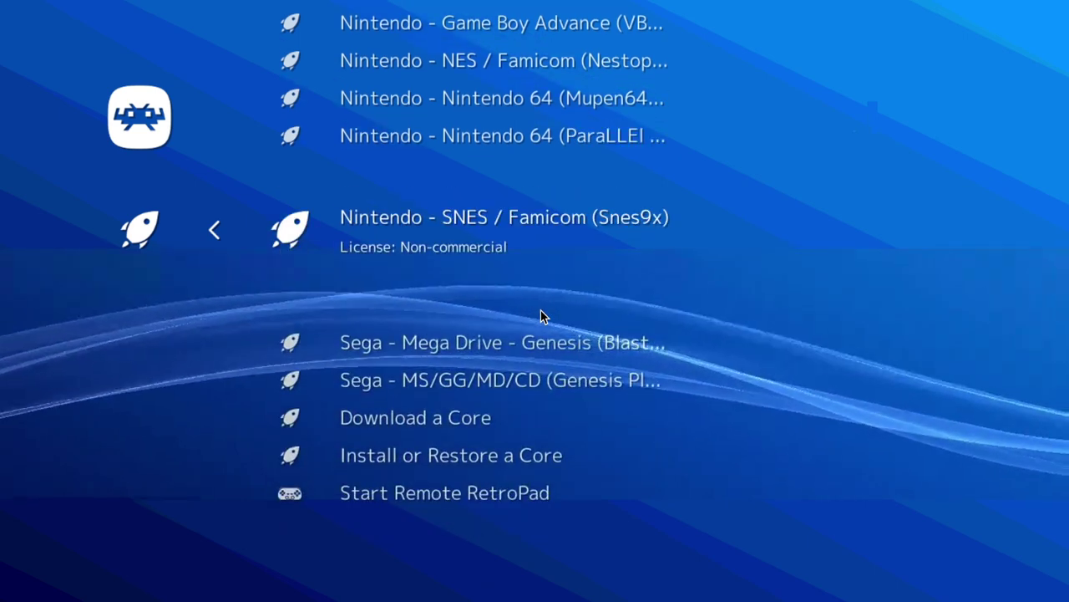
key("Down")
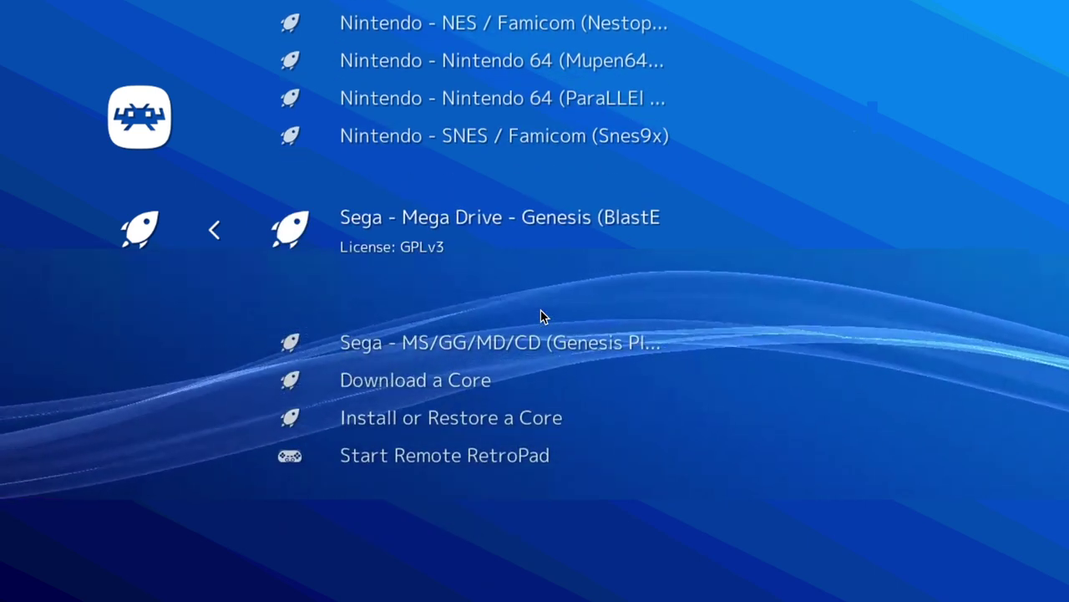
key("Down")
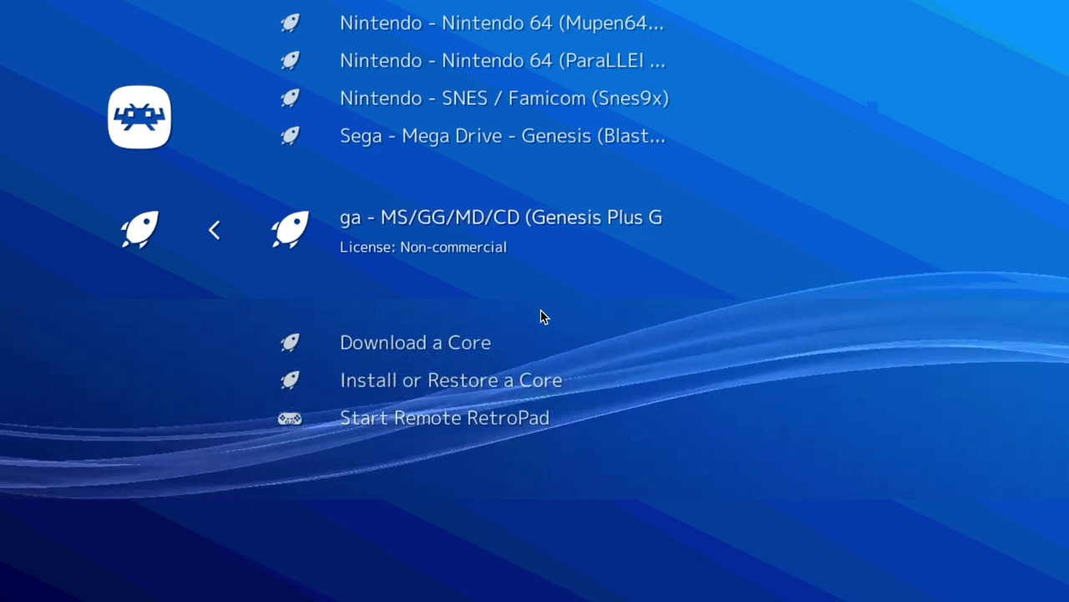
key("Down")
- Open the downloadable core list and scroll past the NEC and Nintendo DS cores
key("Return")
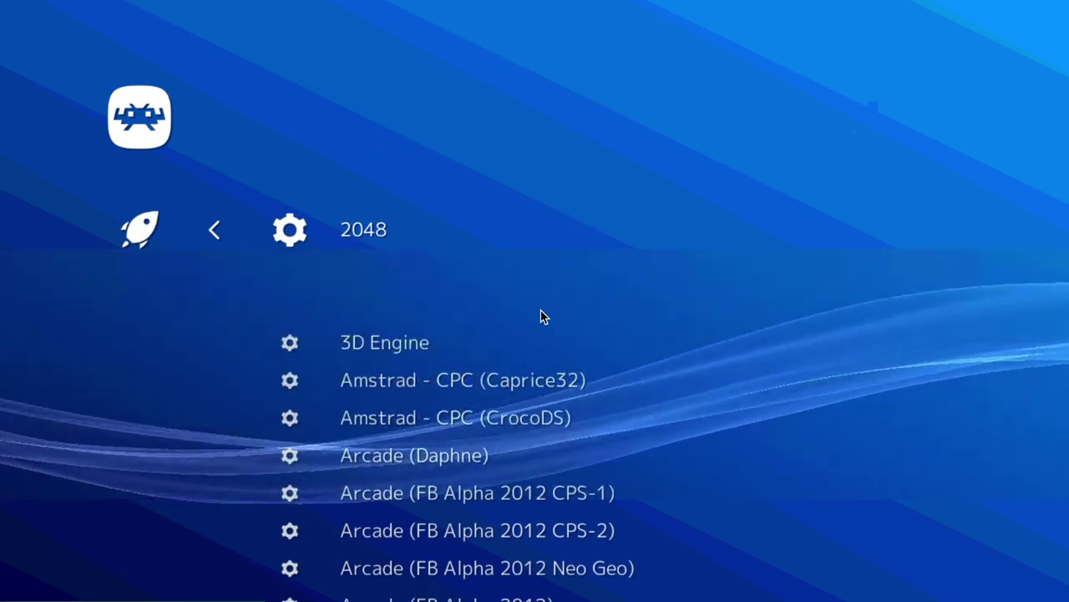
key("Down")
key("Down")
key("Down")
key("Down")
key("Down")
key("Down")
key("Down")
key("Down")
key("Down")
key("Down")
key("Down")
key("Down")
key("Down")
key("Down")
key("Down")
key("Down")
key("Down")
key("Down")
key("Down")
key("Down")
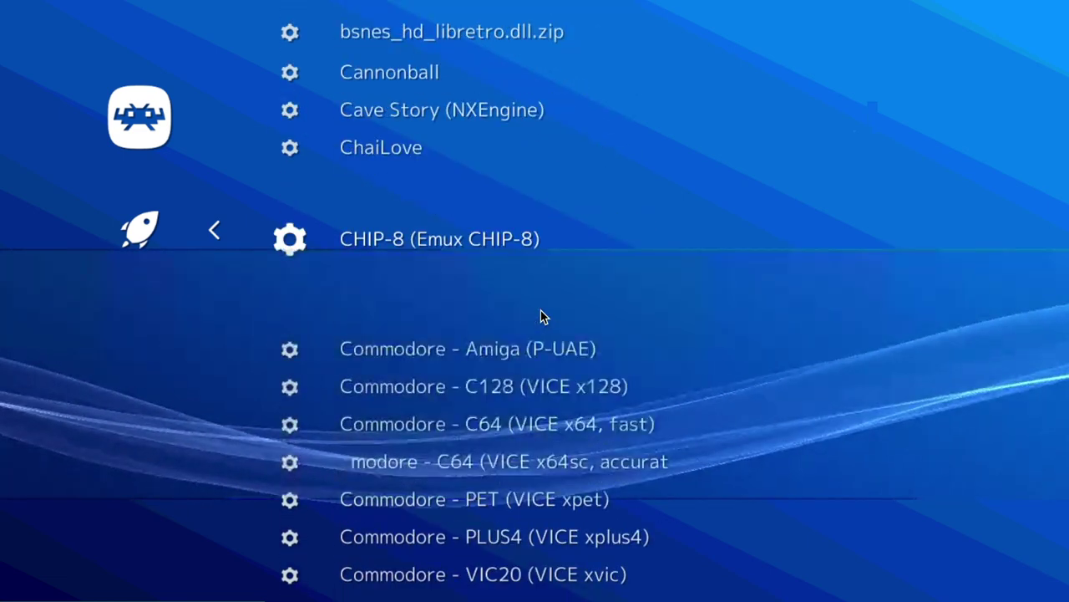
key("Down")
key("Down")
key("Down")
key("Down")
key("Down")
key("Down")
key("Down")
key("Down")
key("Down")
key("Down")
key("Down")
key("Down")
key("Down")
key("Down")
key("Down")
key("Down")
key("Down")
key("Down")
key("Down")
key("Down")
key("Down")
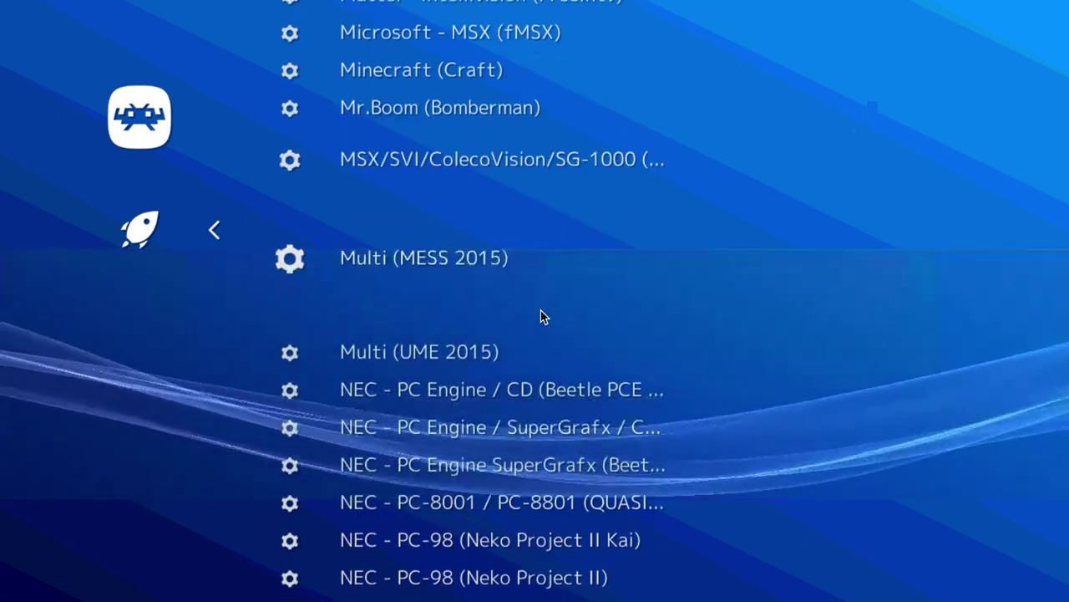
key("Up")
key("Up")
key("Up")
key("Up")
key("Up")
key("Up")
key("Up")
key("Up")
key("Up")
key("Up")
key("Up")
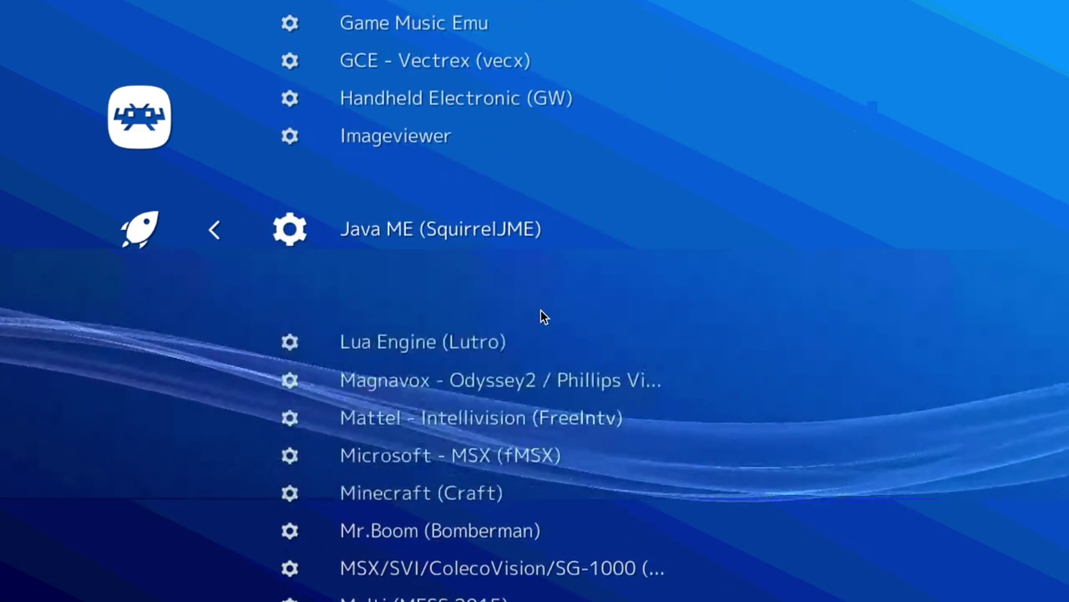
key("Down")
key("Down")
key("Down")
key("Down")
key("Down")
key("Down")
key("Down")
key("Down")
key("Down")
key("Down")
key("Down")
key("Down")
key("Down")
key("Down")
key("Down")
key("Down")
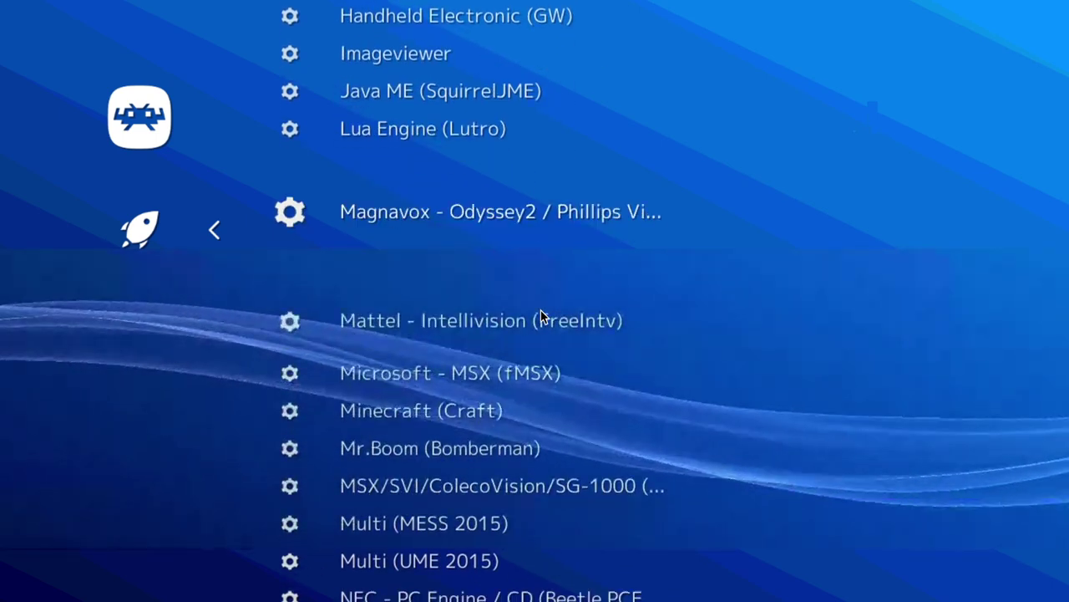
key("Down")
key("Down")
key("Down")
key("Down")
key("Down")
key("Down")
key("Down")
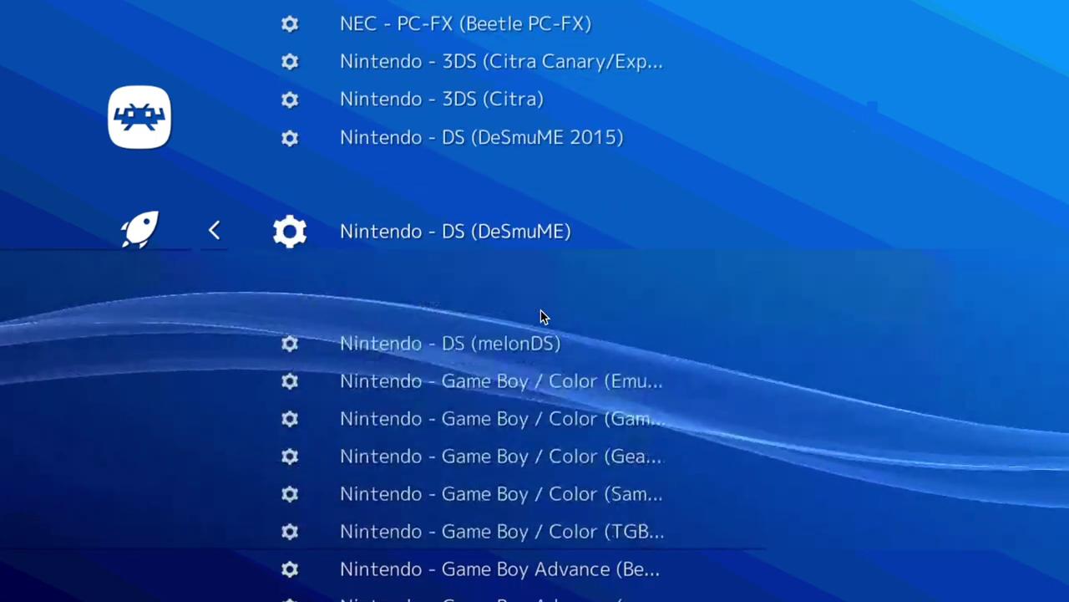
key("Down")
key("Up")
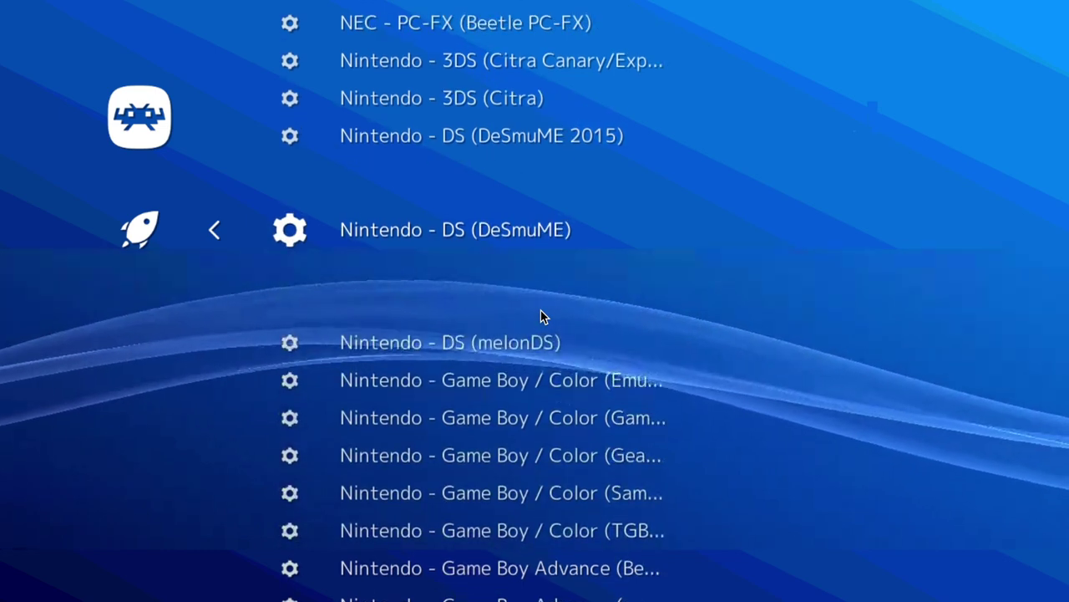
key("Down")
key("Down")
key("Down")
key("Down")
key("Down")
key("Down")
key("Down")
key("Down")
key("Down")
key("Down")
key("Down")
key("Down")
key("Down")
key("Down")
key("Down")
key("Down")
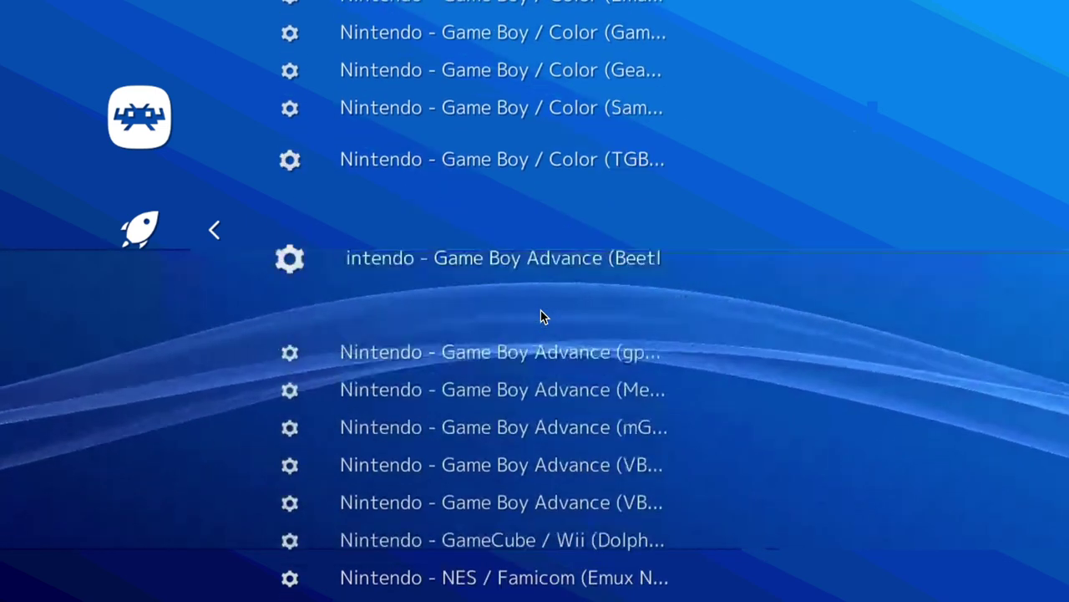
- Compare the two Nintendo 64 cores, including Mupen64Plus-Next, then return to the Main Menu
key("Down")
key("Down")
key("Down")
key("Down")
key("Down")
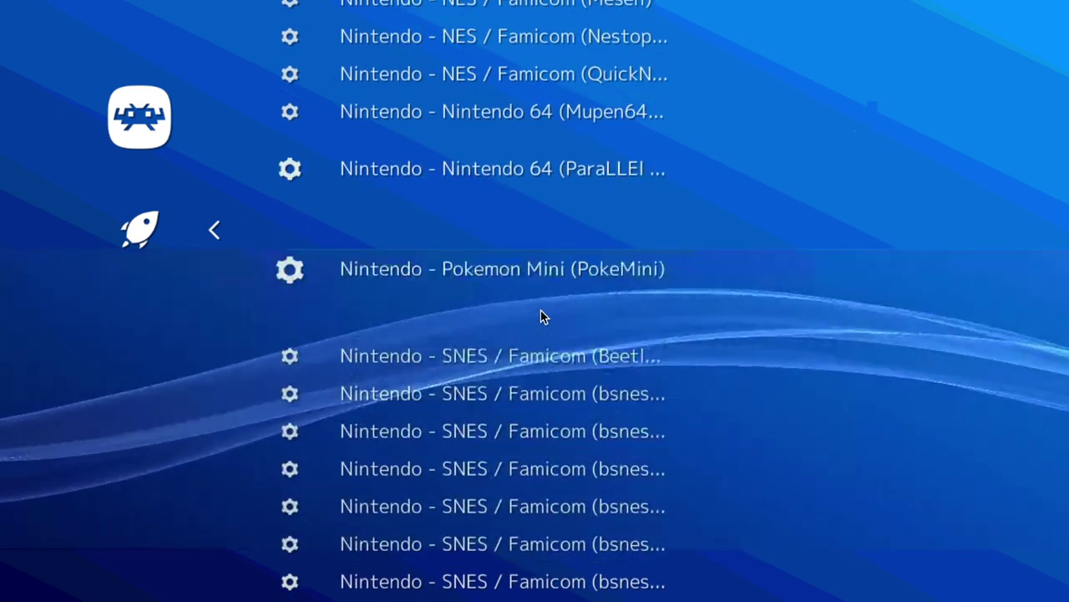
key("Up")
key("Up")
key("Up")
key("Down")
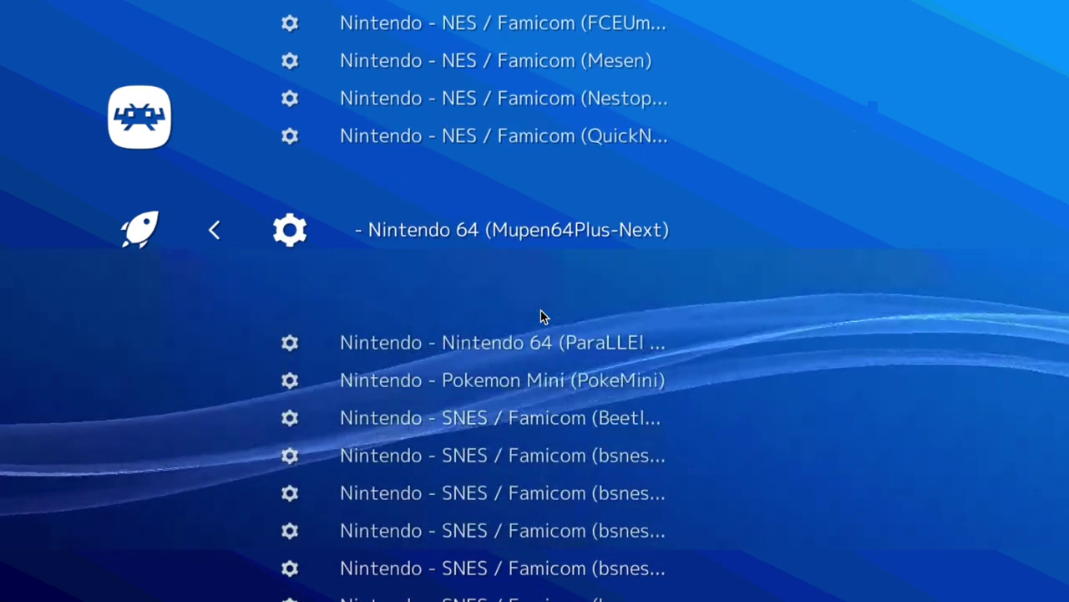
key("Down")
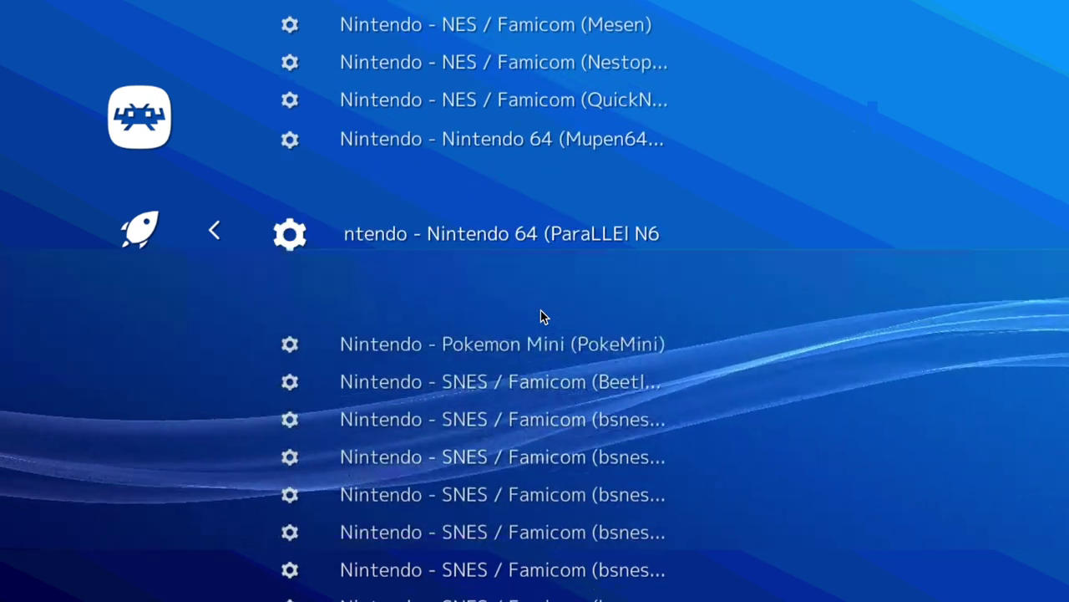
key("Up")
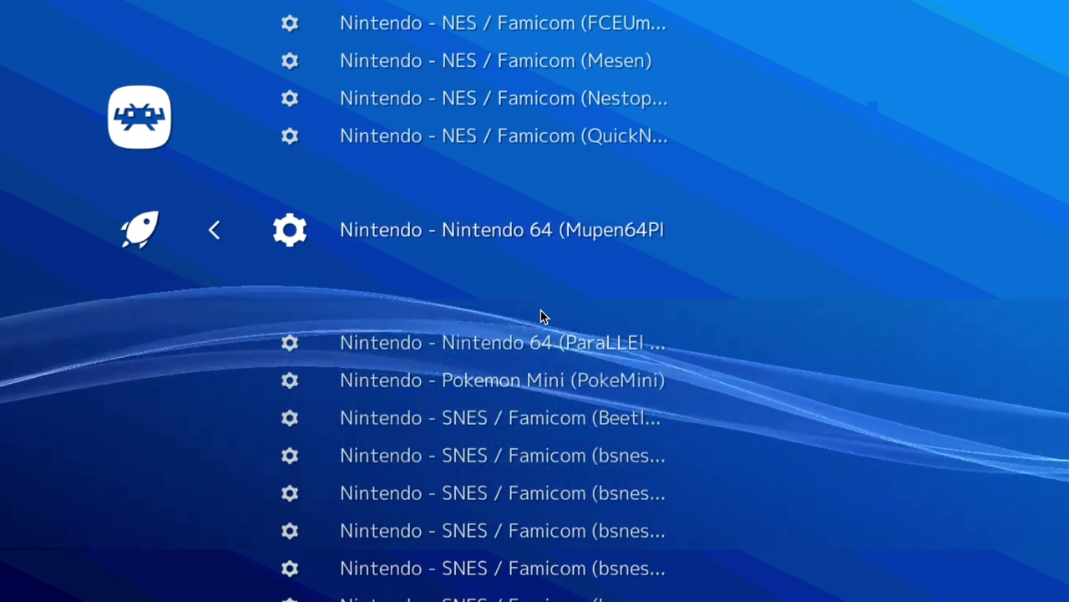
key("BackSpace")
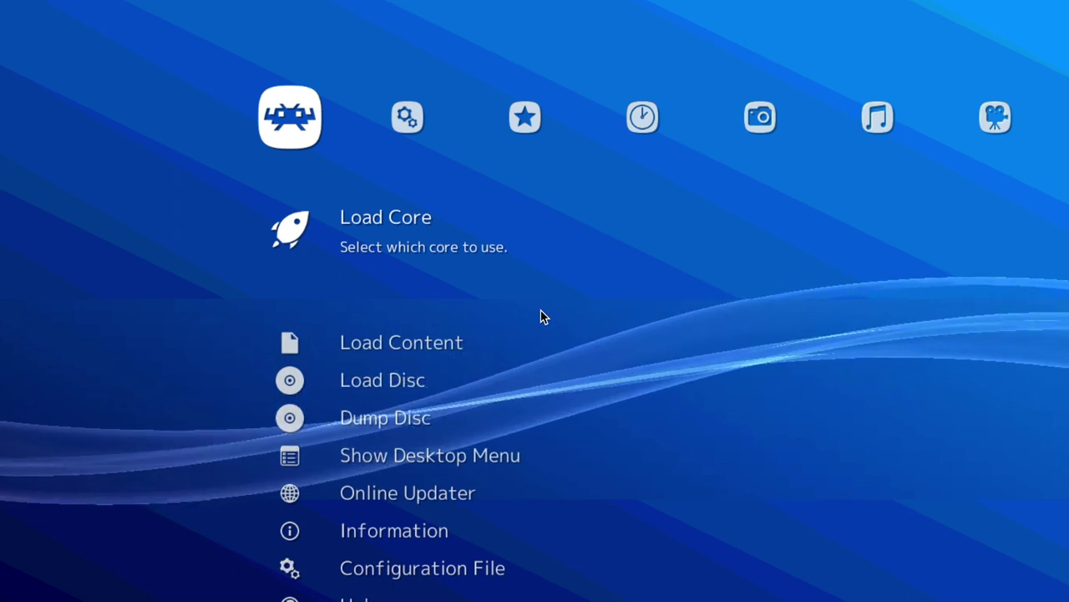
- Go to Settings > Input and open User 1 Binds to view its binding options
key("Right")
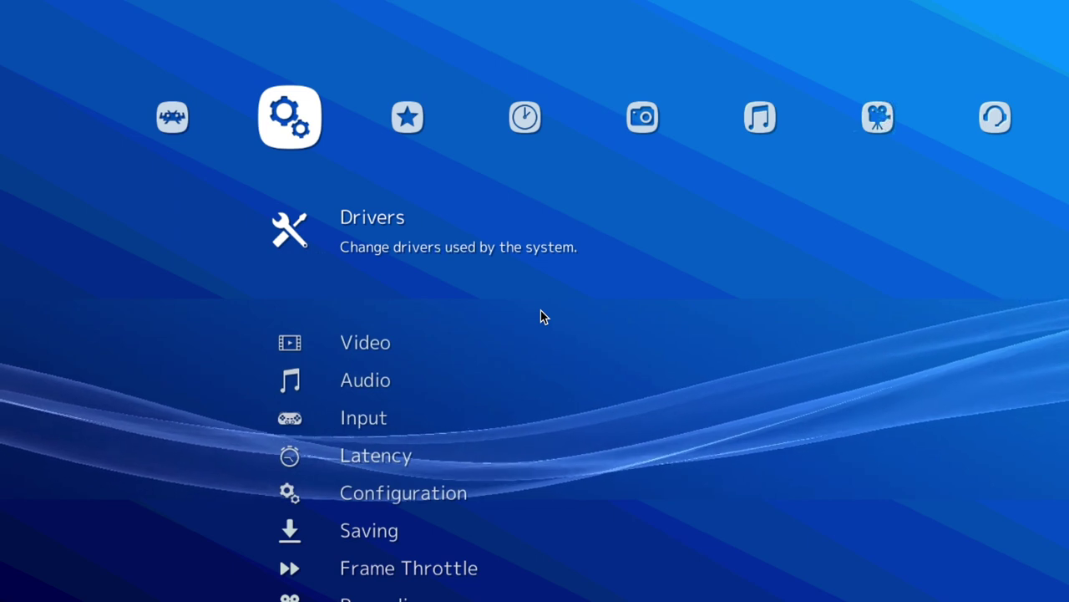
key("Down")
key("Down")
key("Down")
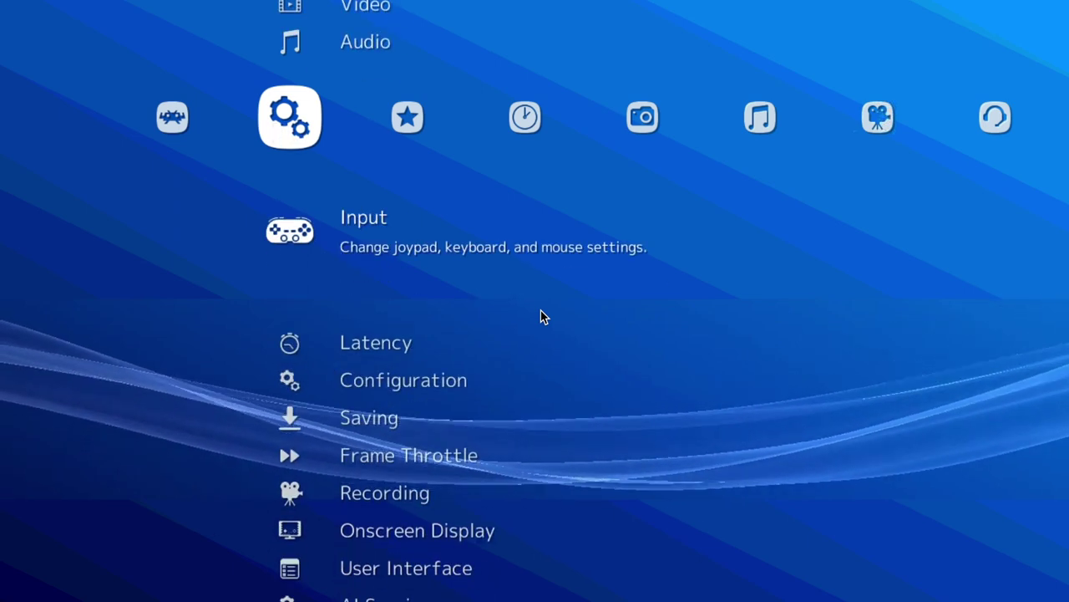
key("Return")
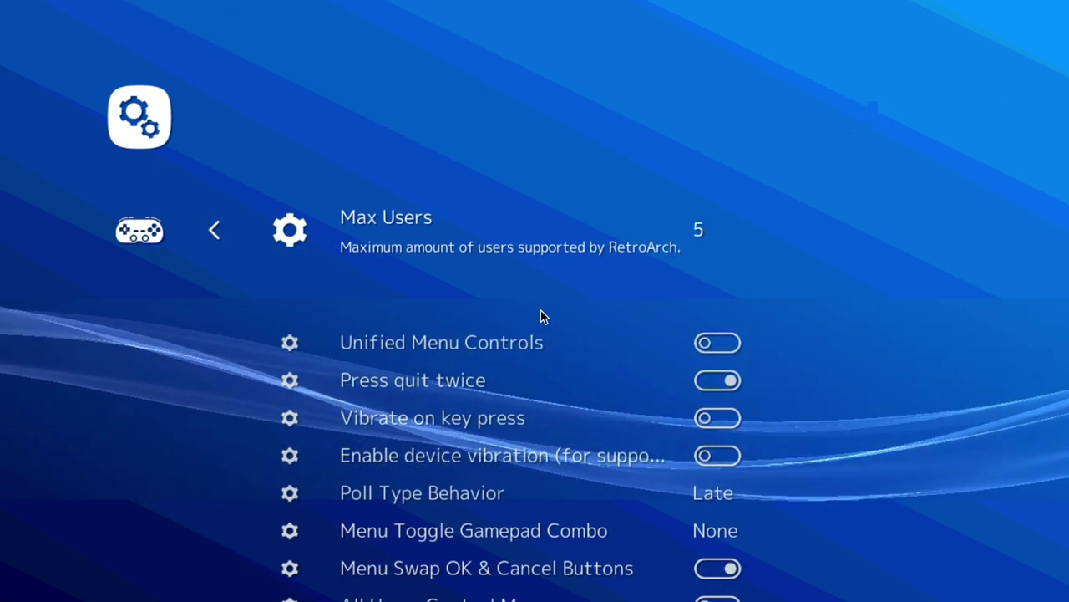
key("Down")
key("Down")
key("Down")
key("Down")
key("Down")
key("Down")
key("Down")
key("Down")
key("Down")
key("Down")
key("Down")
key("Down")
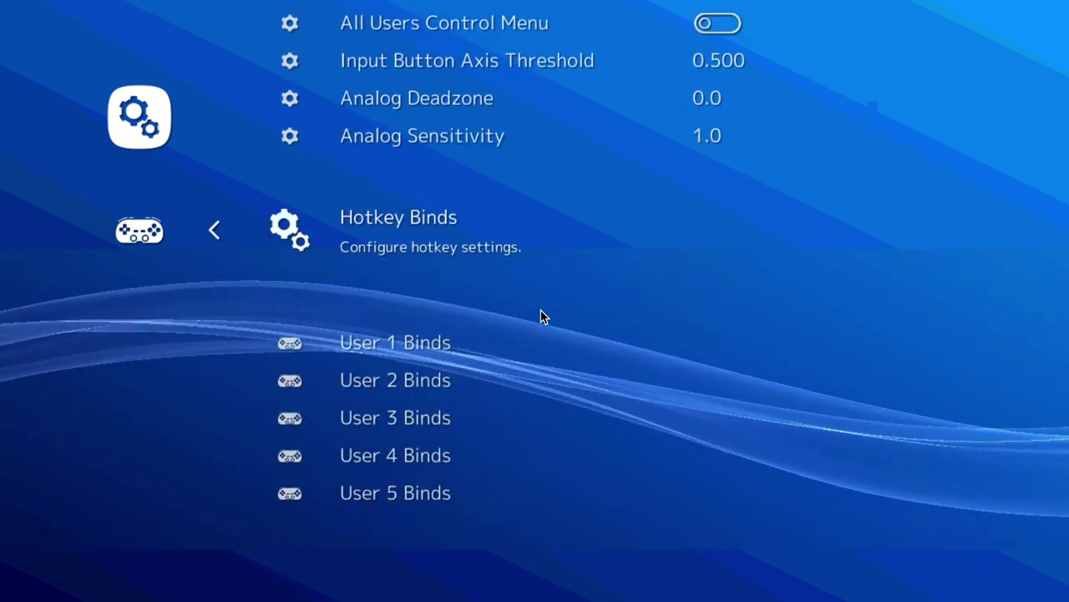
key("Down")
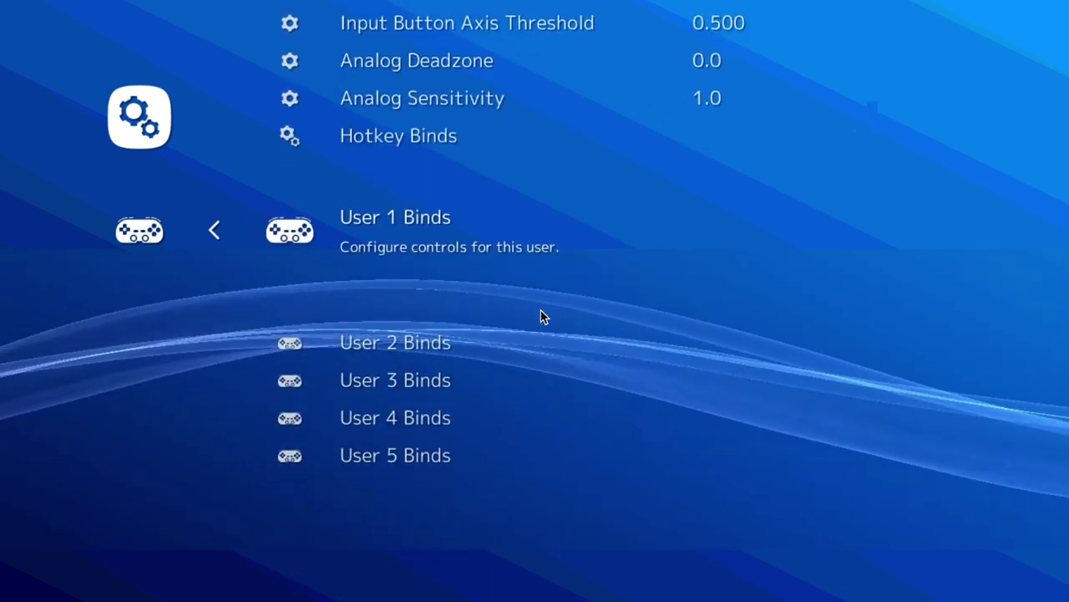
key("Down")
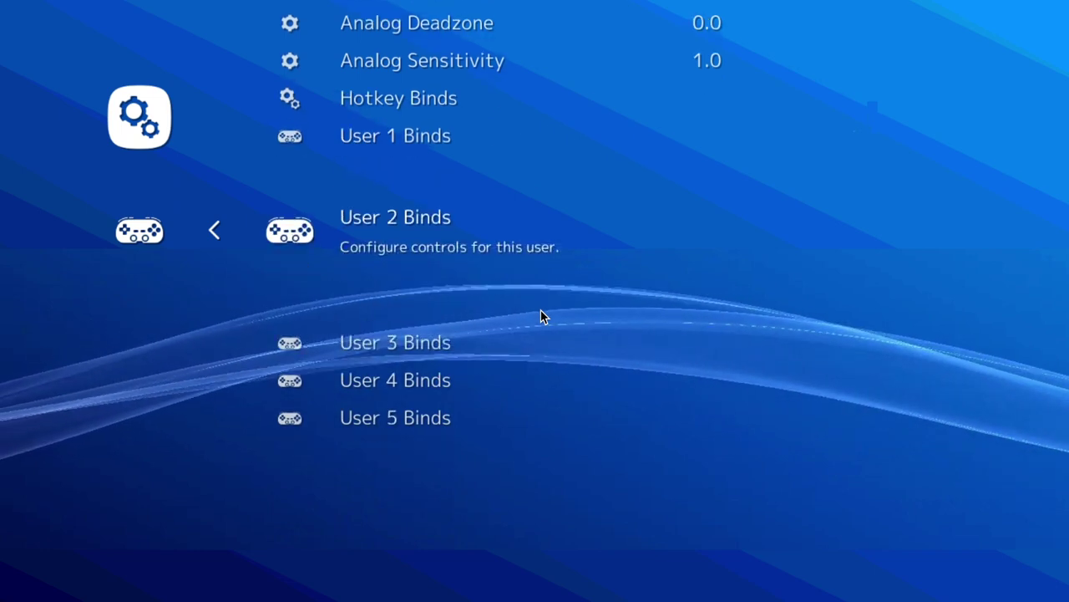
key("Down")
key("Down")
key("Down")
key("Up")
key("Up")
key("Up")
key("Up")
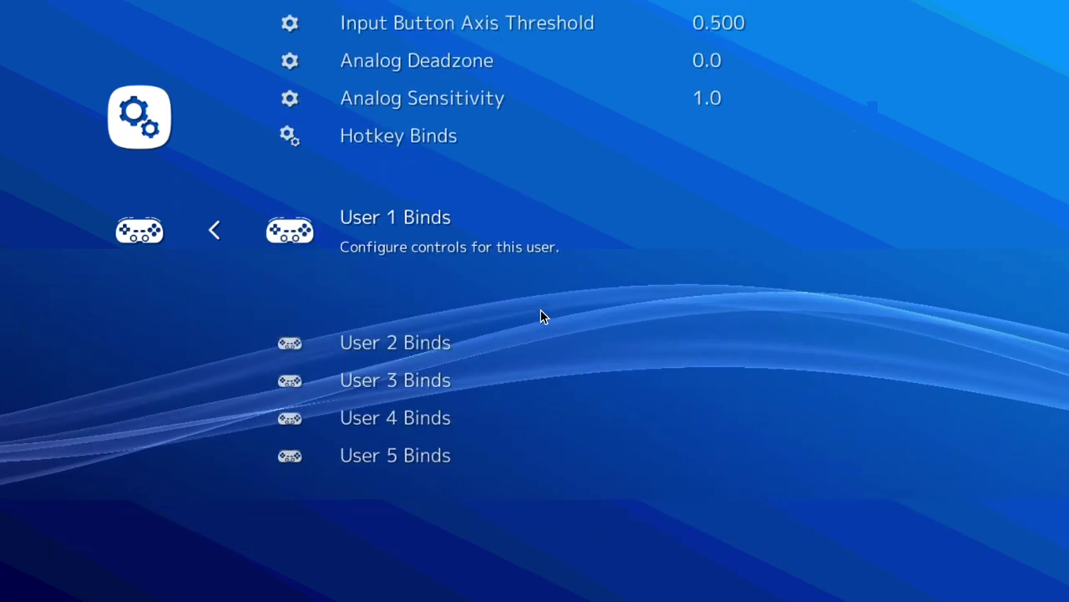
key("Return")
key("Down")
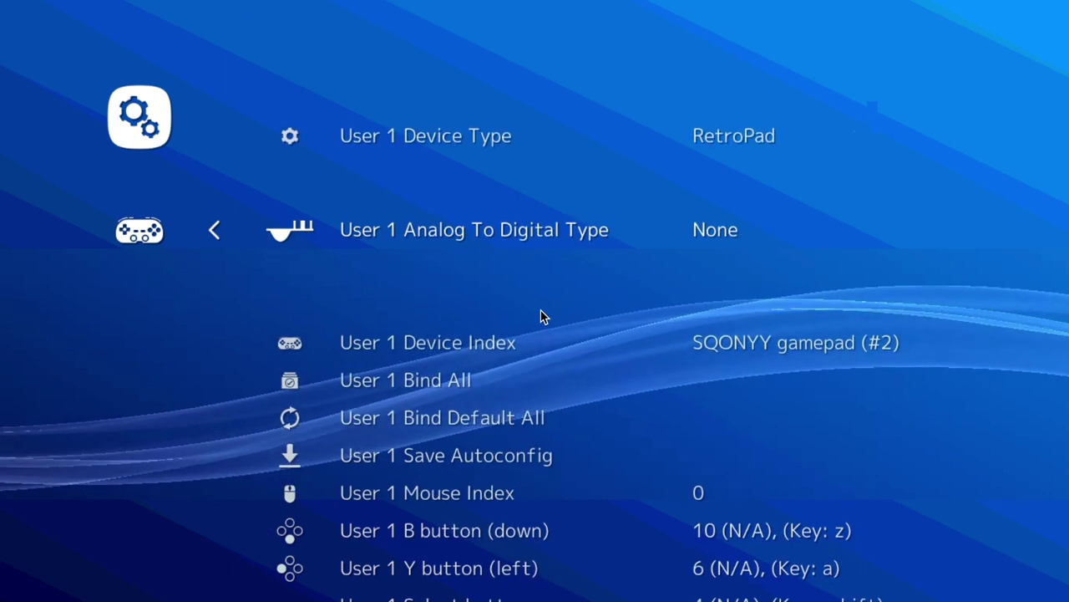
key("Up")
key("Up")
key("Down")
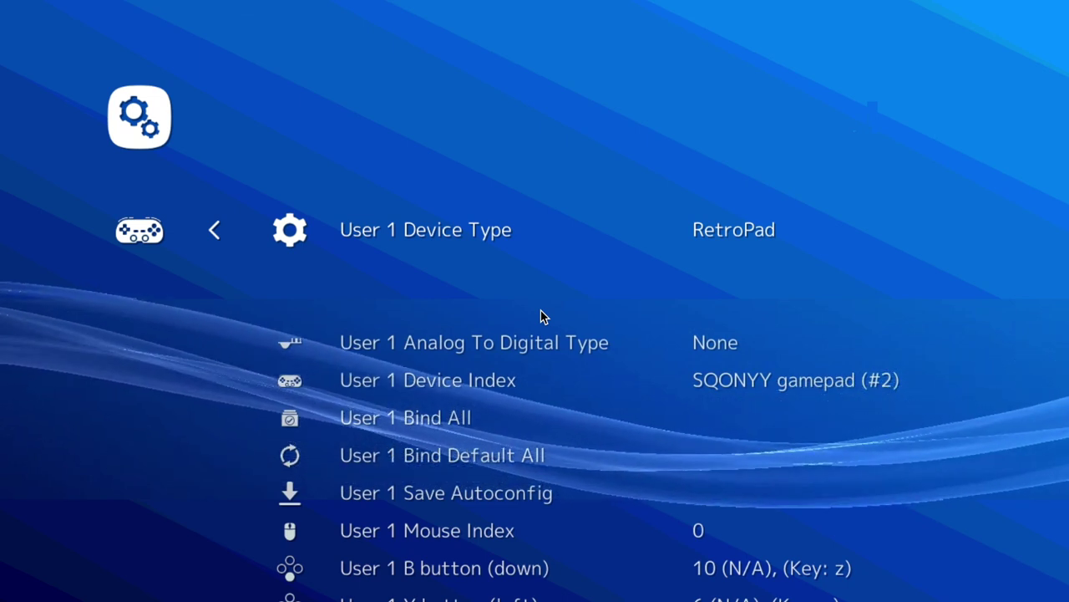
key("Down")
key("Down")
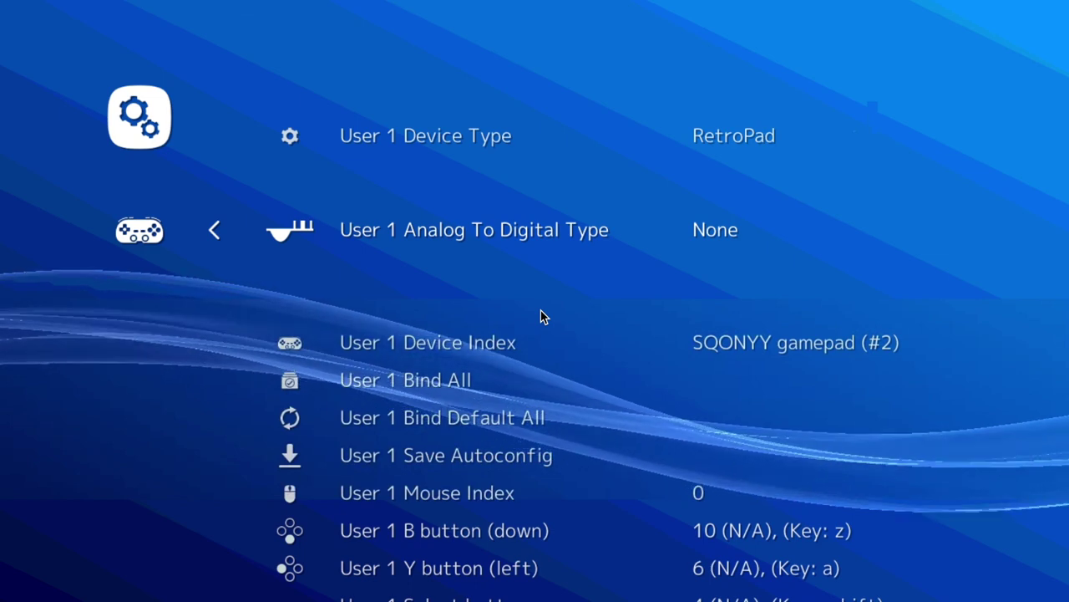
key("Up")
key("Up")
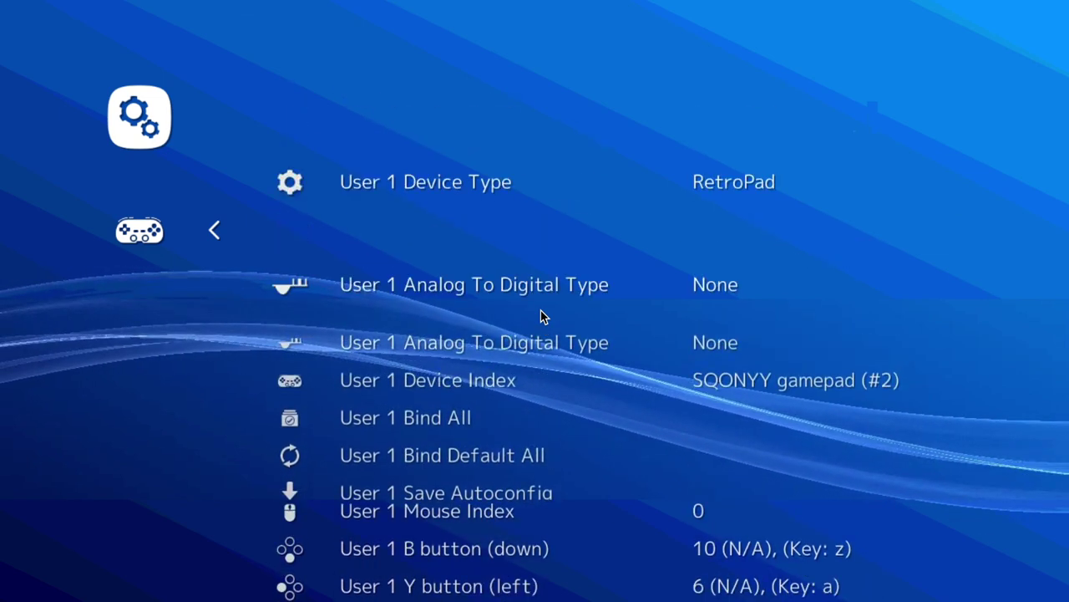
key("Down")
key("Down")
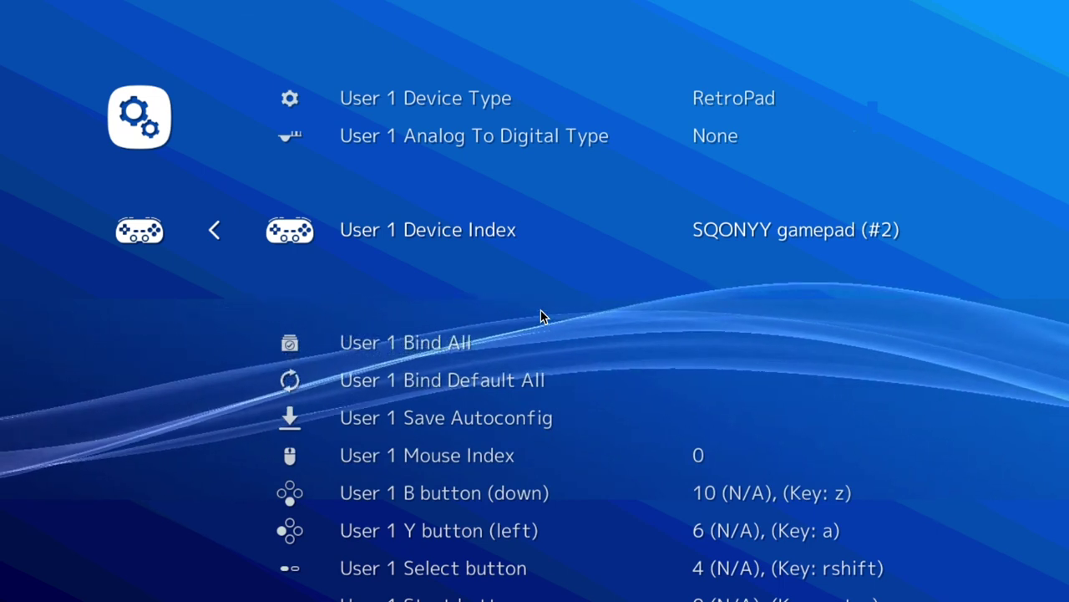
key("Right")
key("Left")
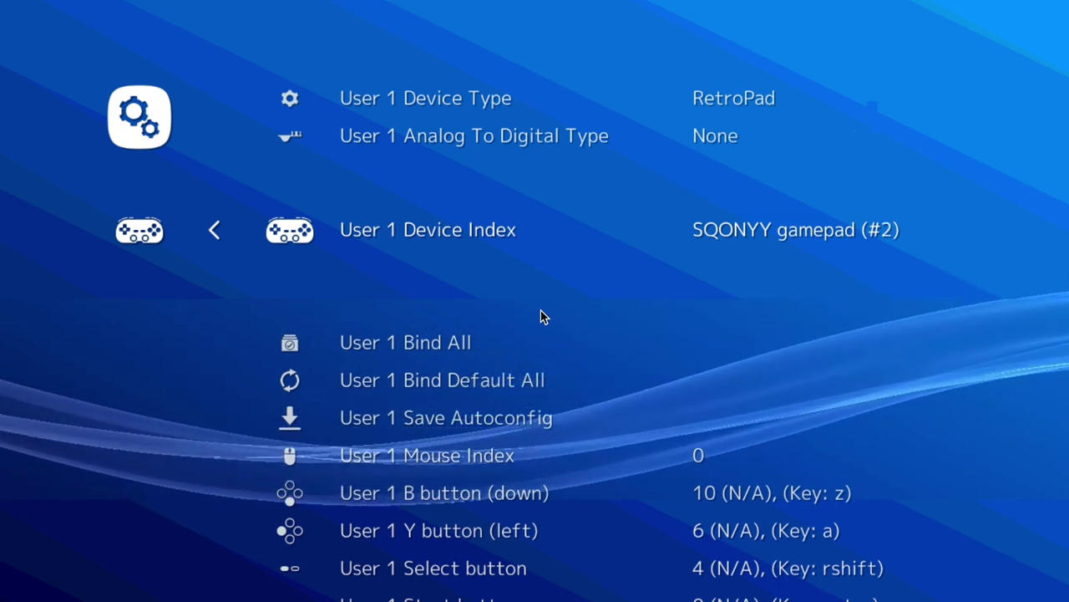
key("Down")
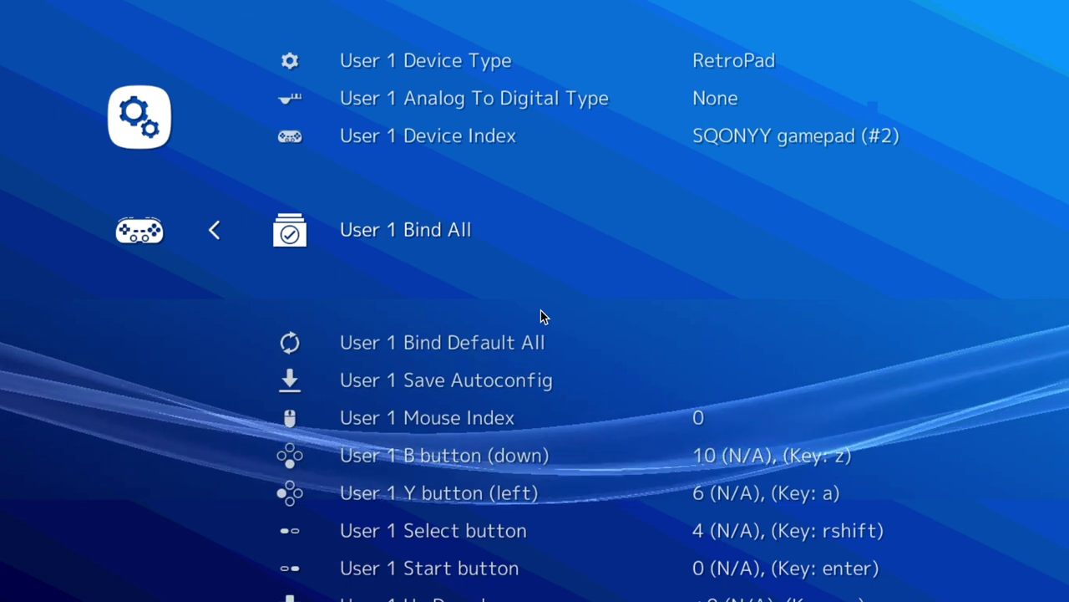
key("Down")
key("Down")
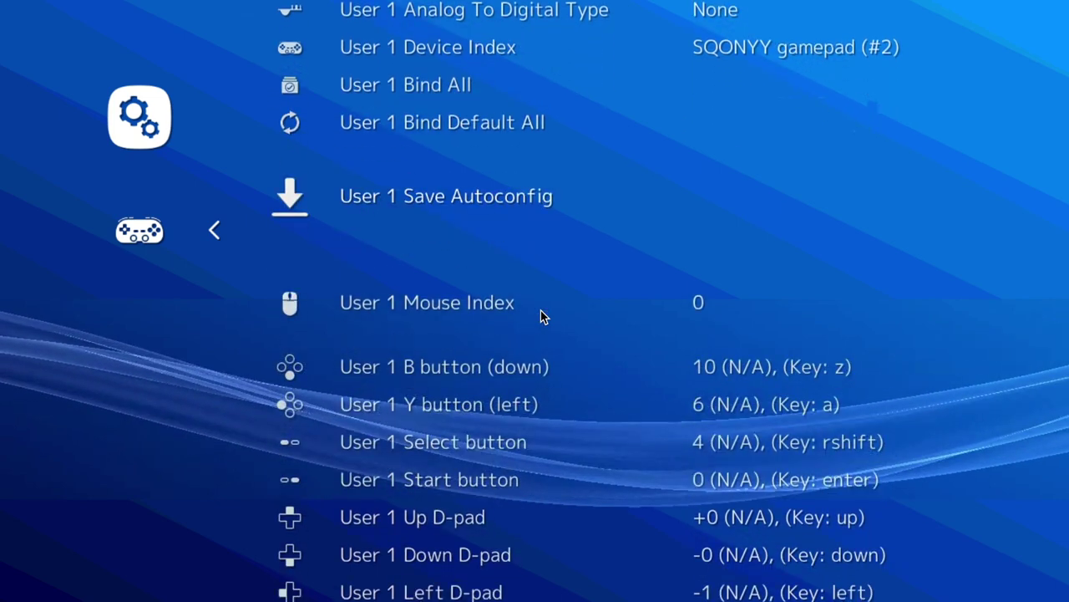
key("Down")
- Review the B, Select, Start, D-pad and Y mappings down to the X button entry
key("Down")
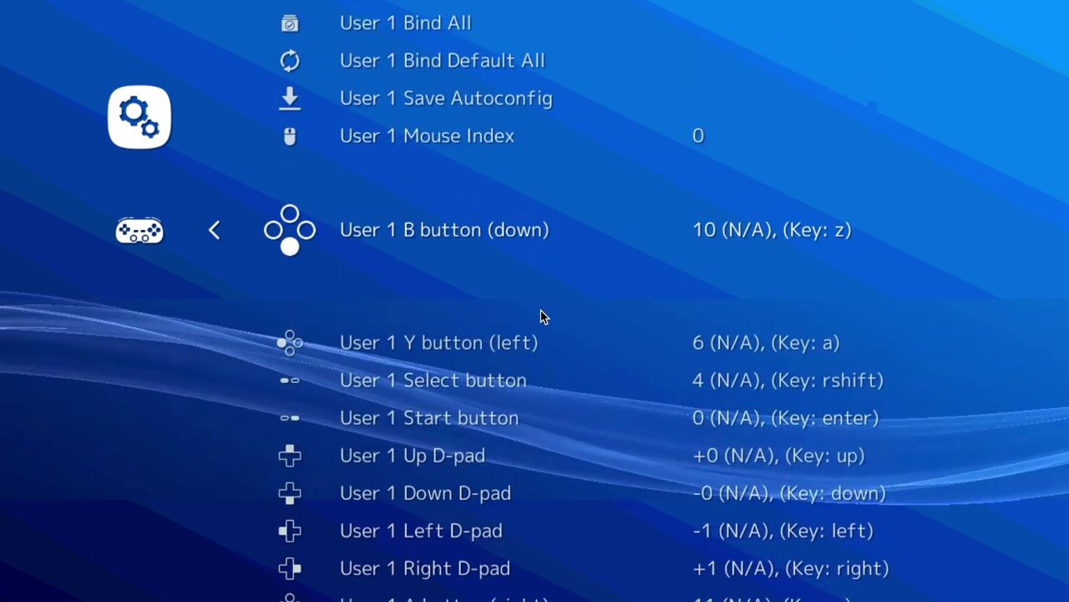
key("Down")
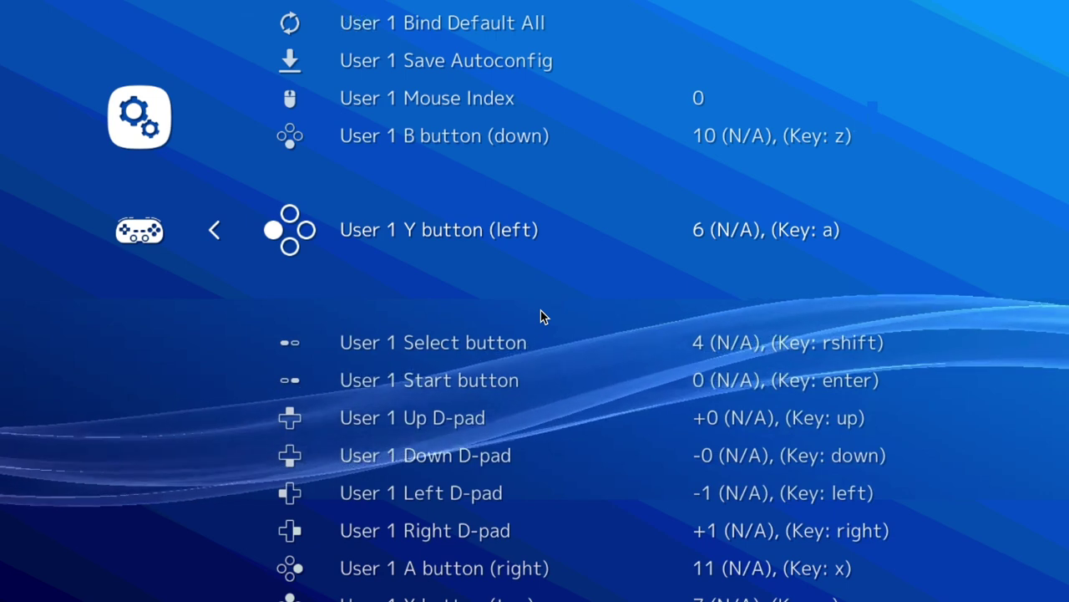
key("Down")
key("Down")
key("Down")
key("Down")
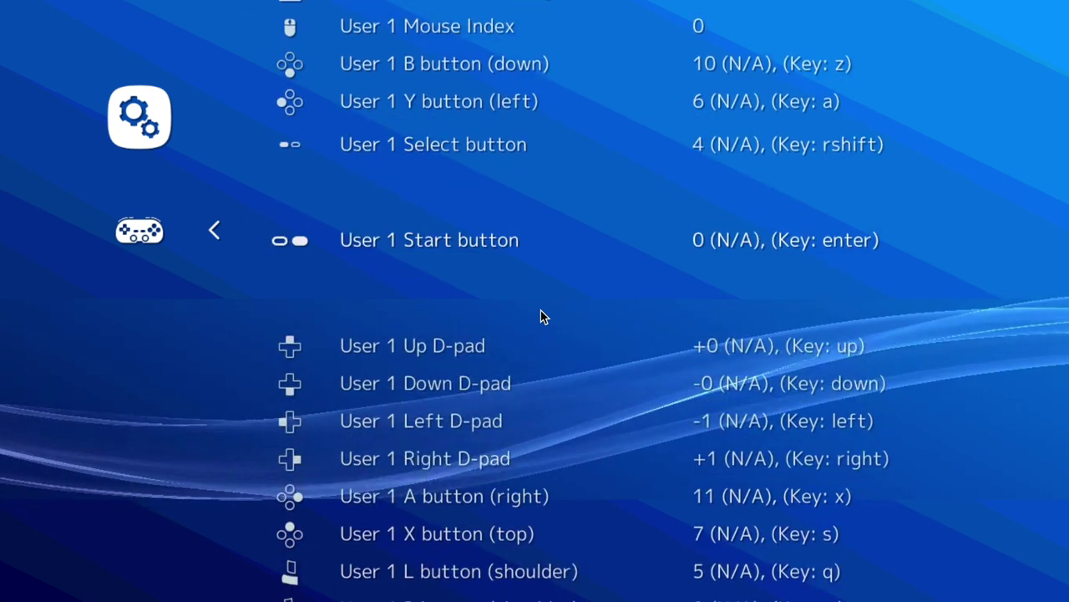
key("Up")
key("Down")
key("Down")
key("Down")
key("Down")
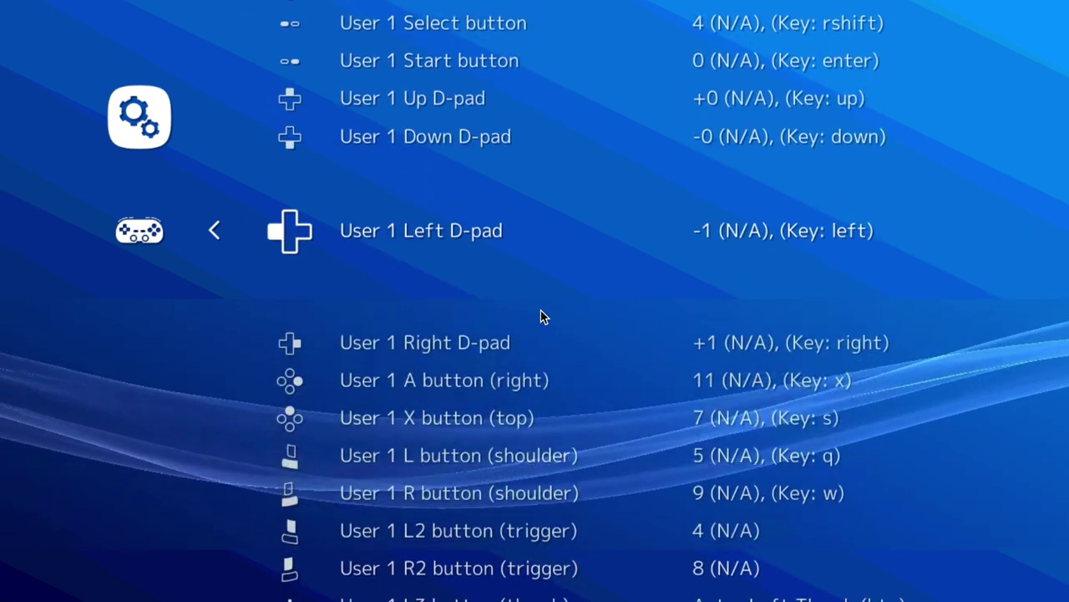
key("Up")
key("Up")
key("Up")
key("Down")
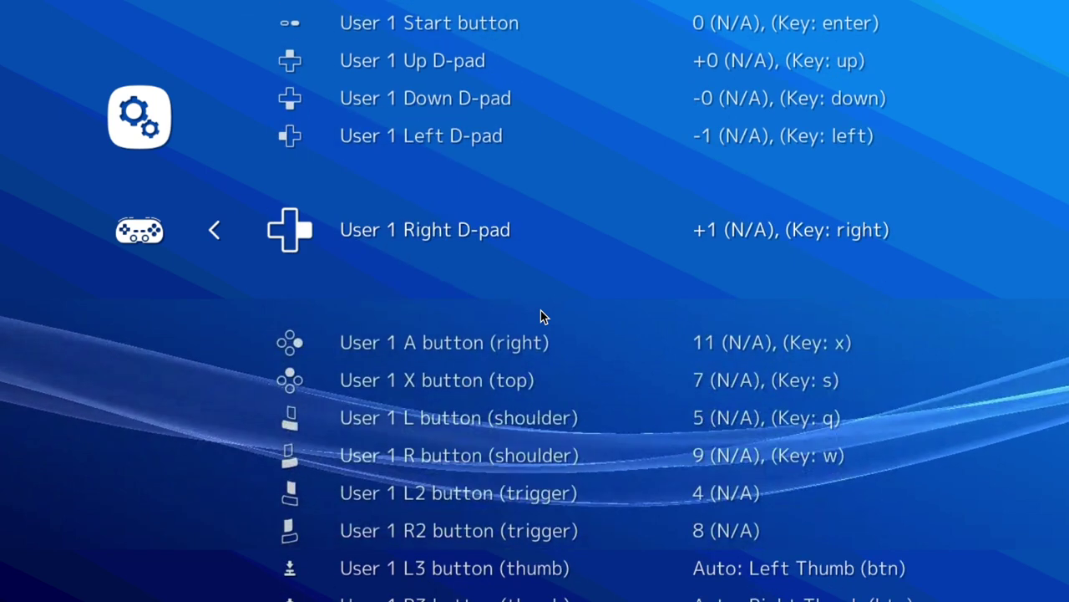
key("Down")
key("Down")
key("Up")
key("Up")
key("Up")
key("Up")
key("Up")
key("Up")
key("Up")
key("Up")
key("Up")
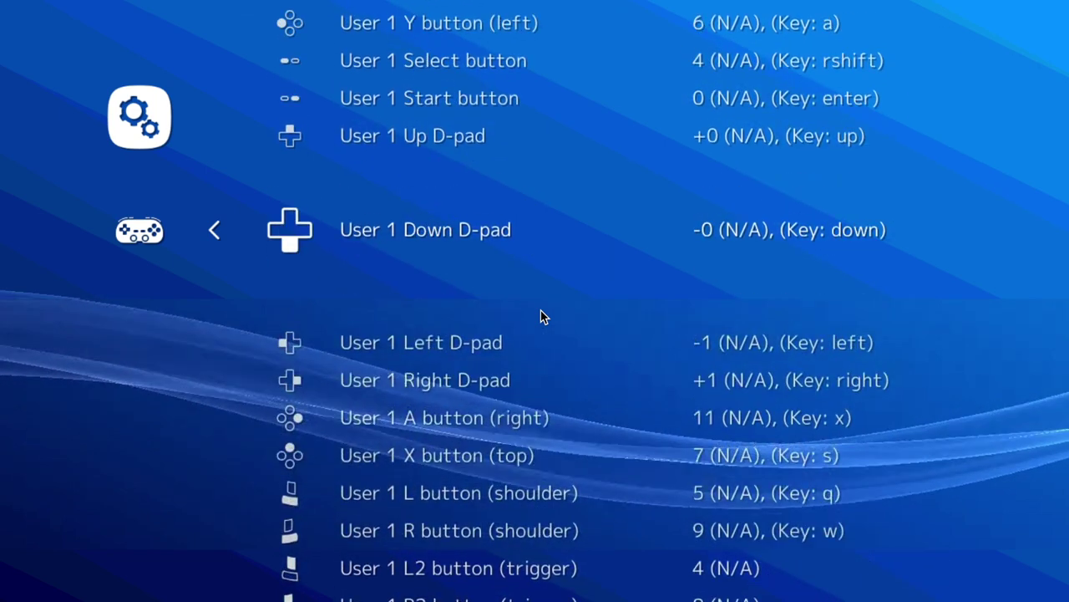
key("Down")
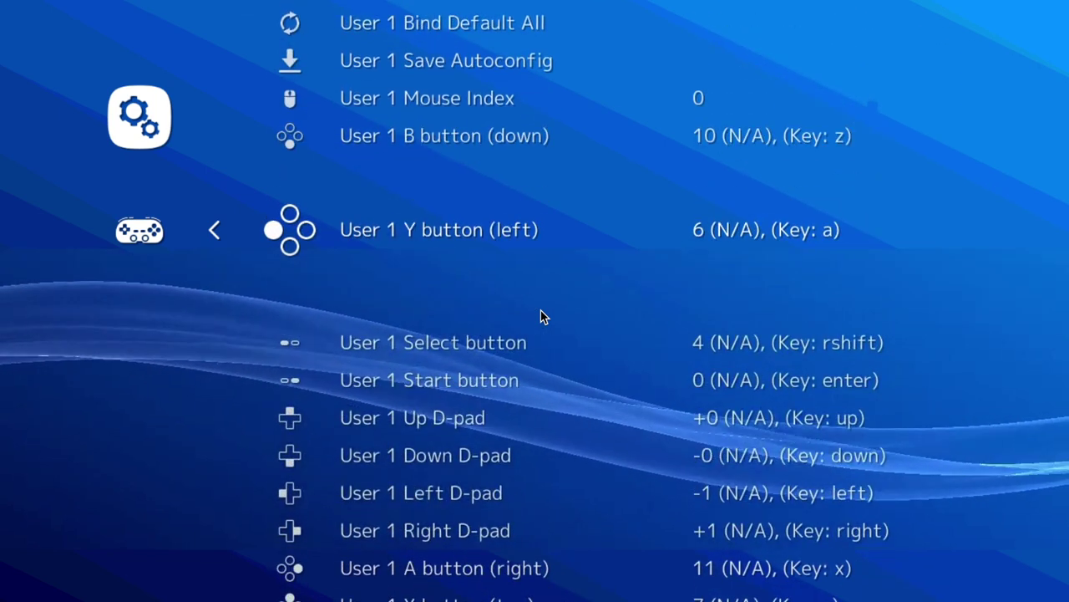
key("Down")
key("Down")
key("Down")
key("Down")
key("Down")
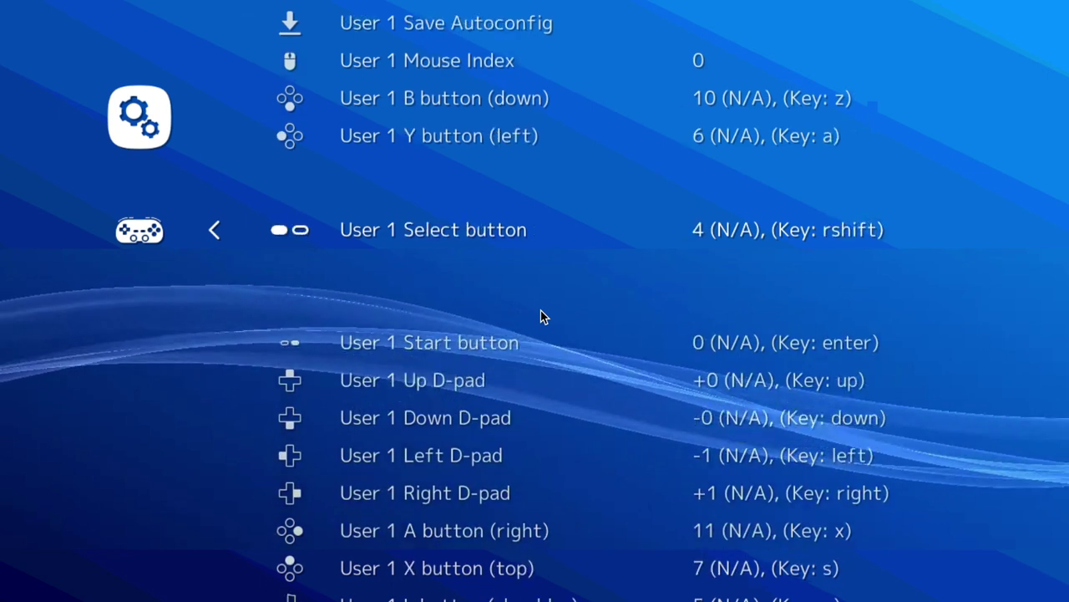
key("Down")
key("Down")
key("Down")
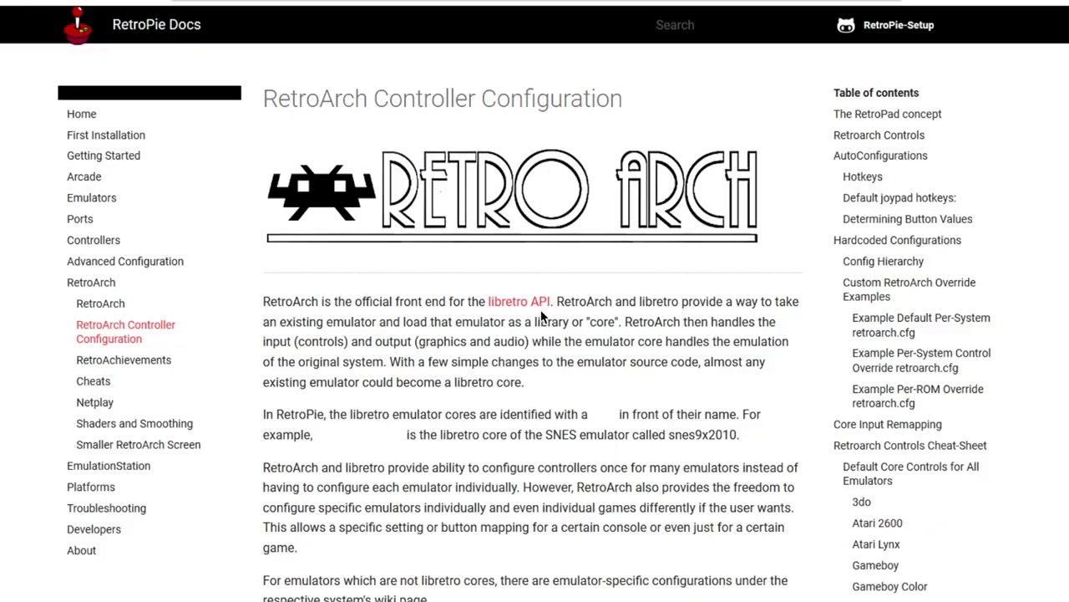
- Scroll the RetroArch Controller Configuration page past the PSP diagram to the Sega Dreamcast mapping
scroll(542, 316, "down", 10)
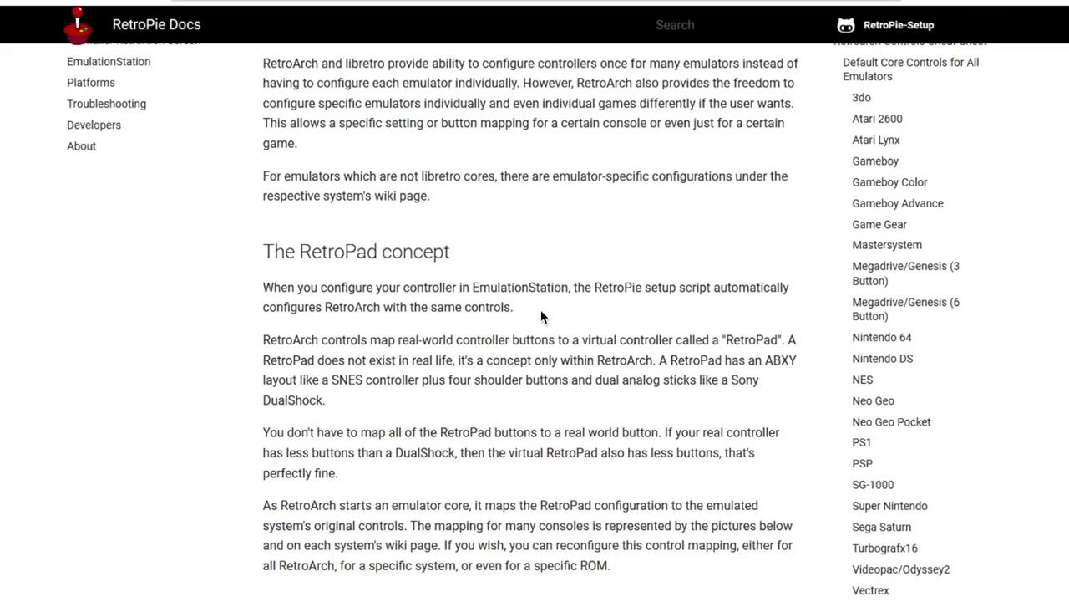
scroll(542, 316, "down", 2)
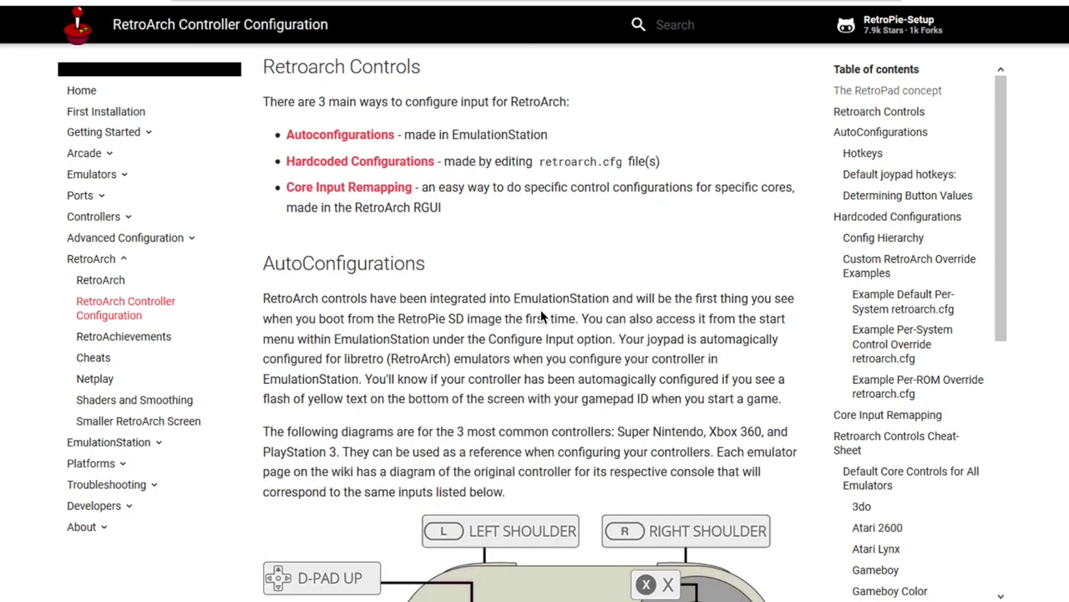
scroll(541, 316, "down", 5)
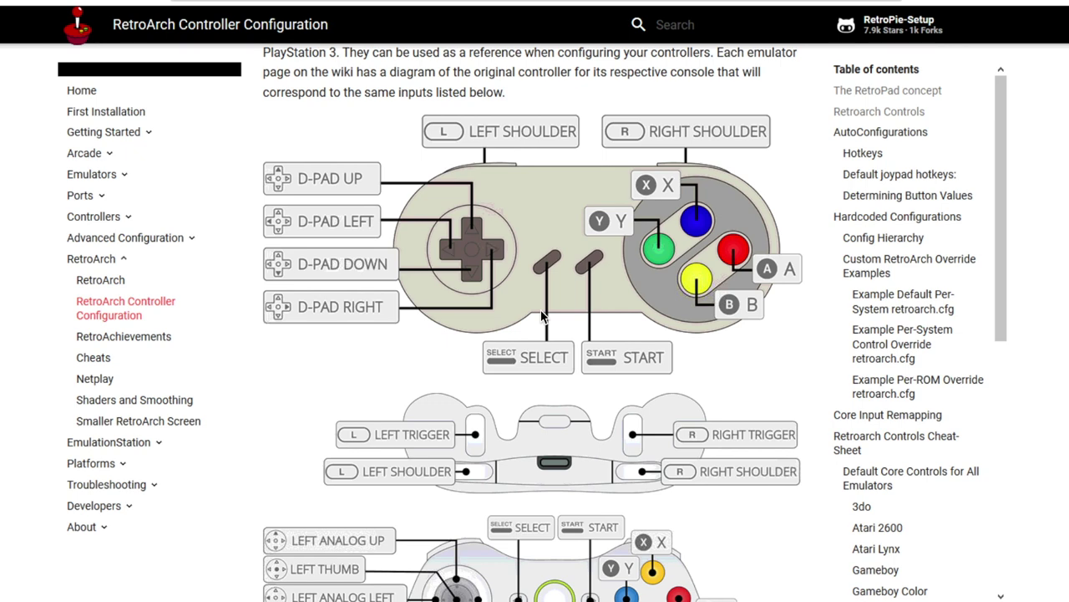
scroll(542, 316, "down", 4)
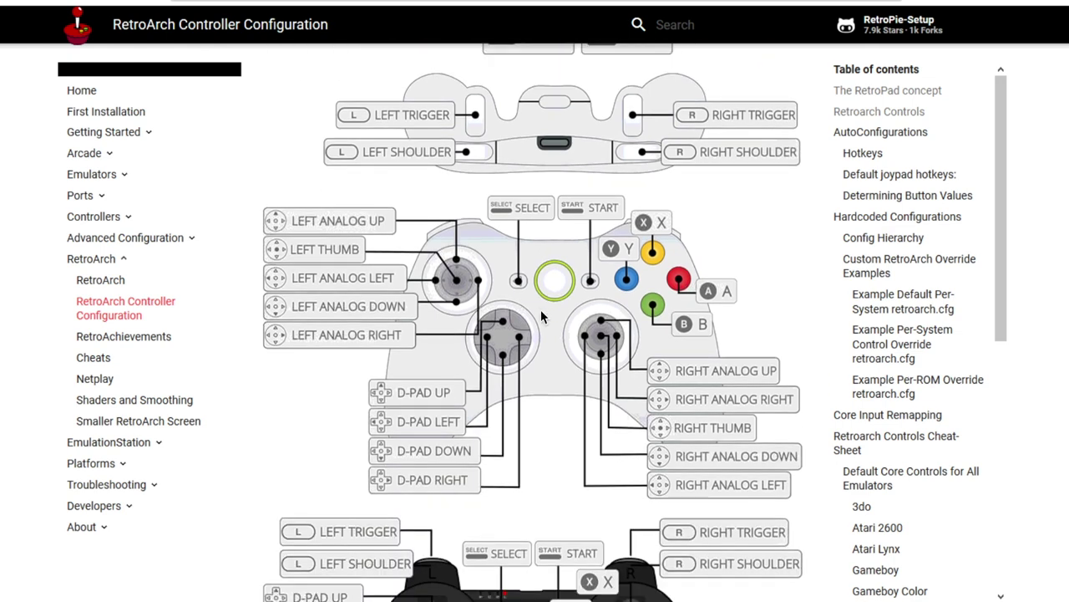
scroll(542, 316, "down", 3)
scroll(541, 316, "up", 2)
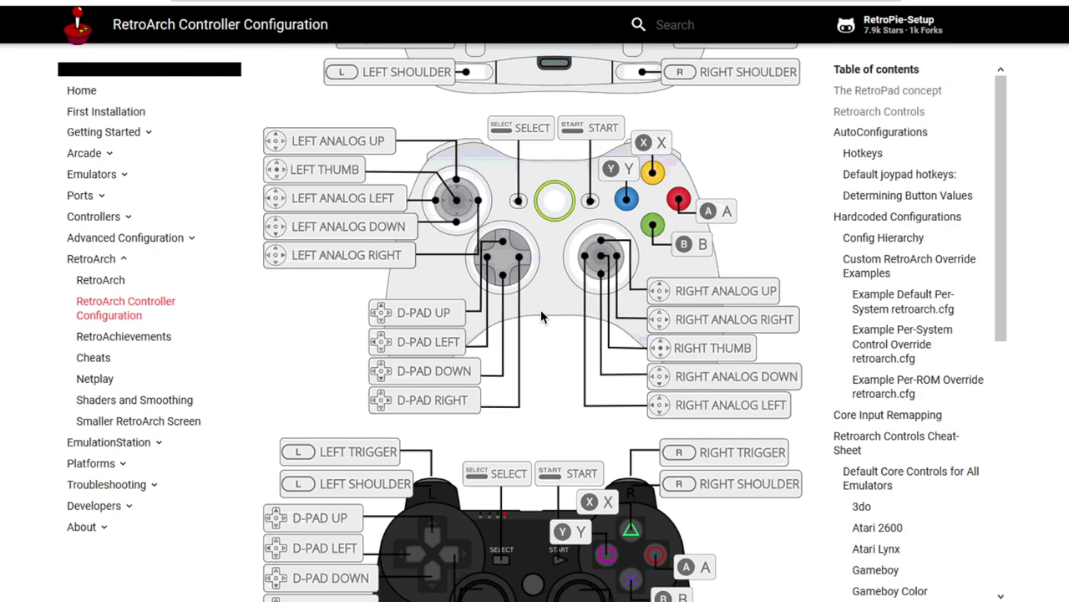
scroll(542, 316, "down", 4)
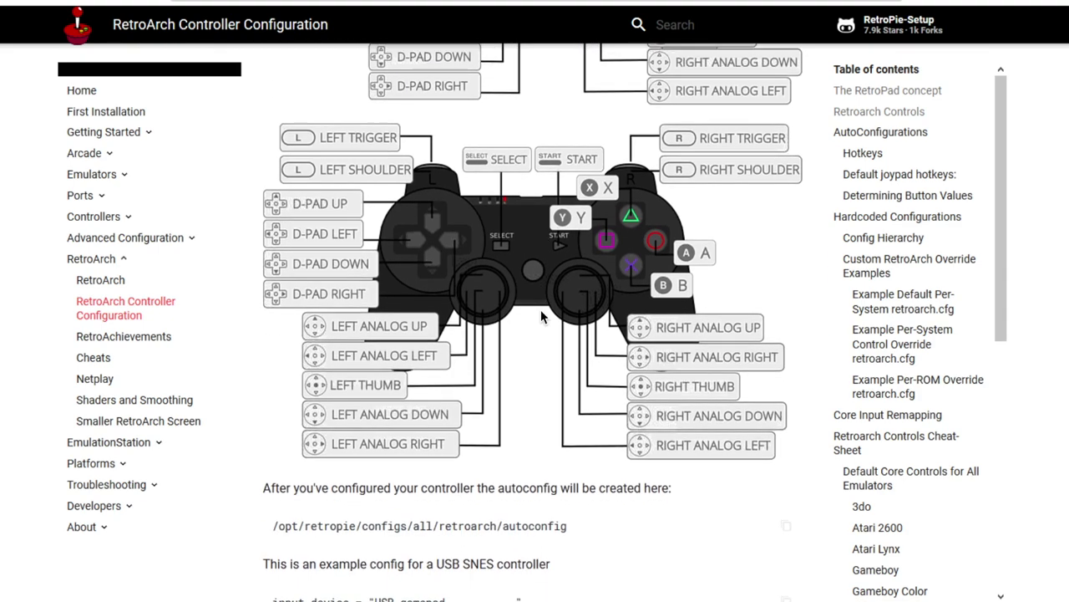
scroll(541, 316, "down", 12)
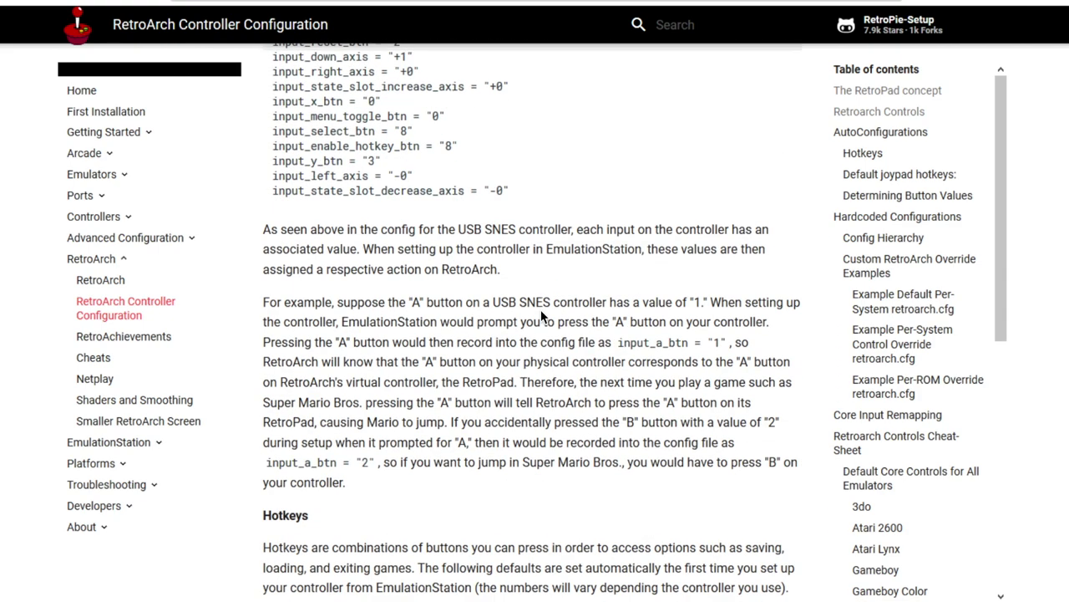
scroll(541, 316, "down", 14)
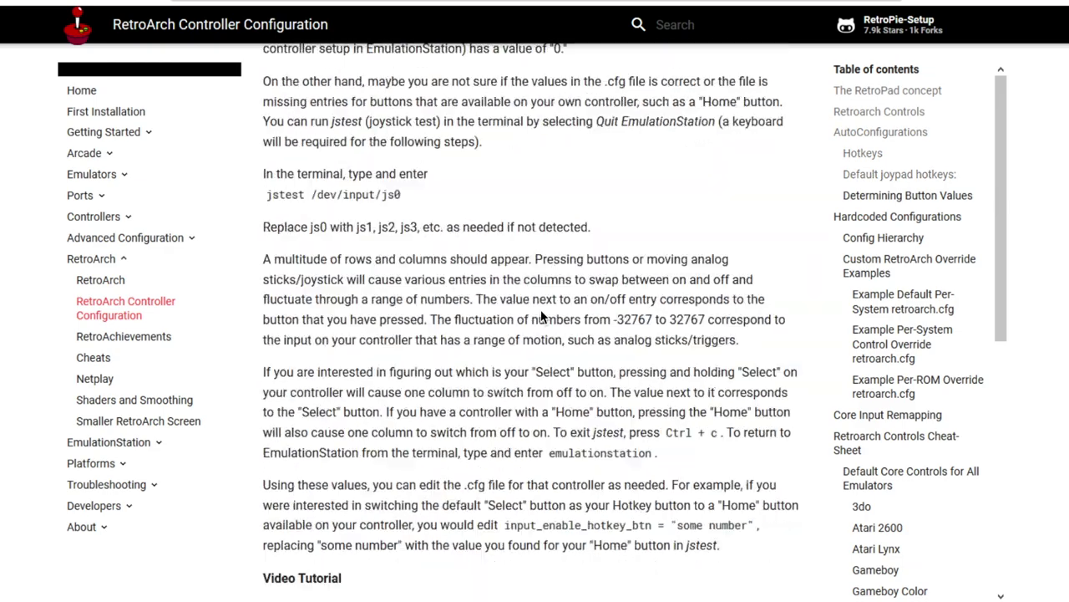
scroll(542, 316, "down", 14)
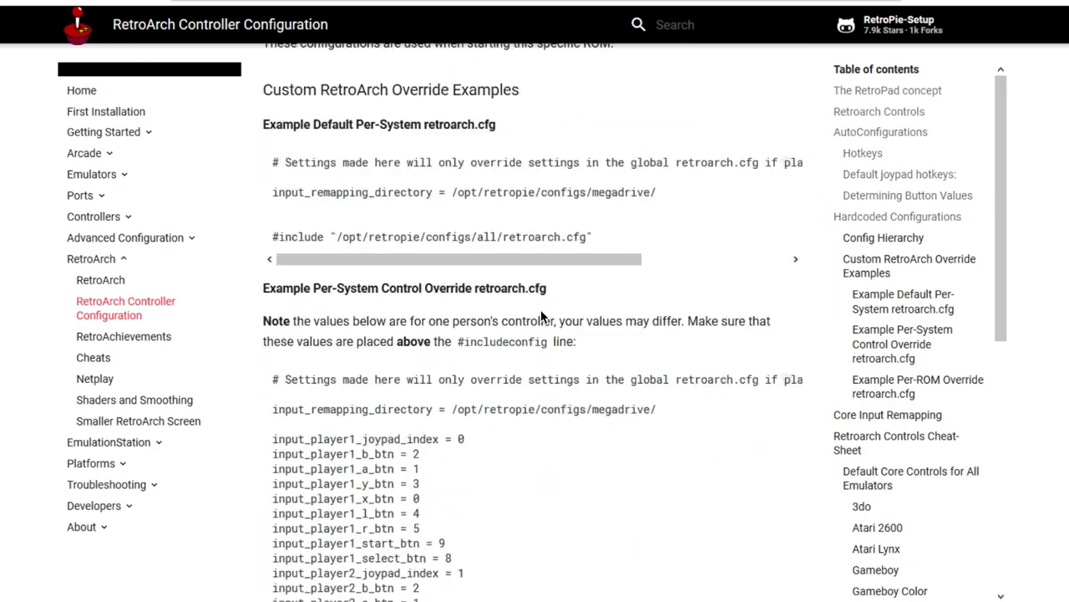
scroll(541, 316, "down", 20)
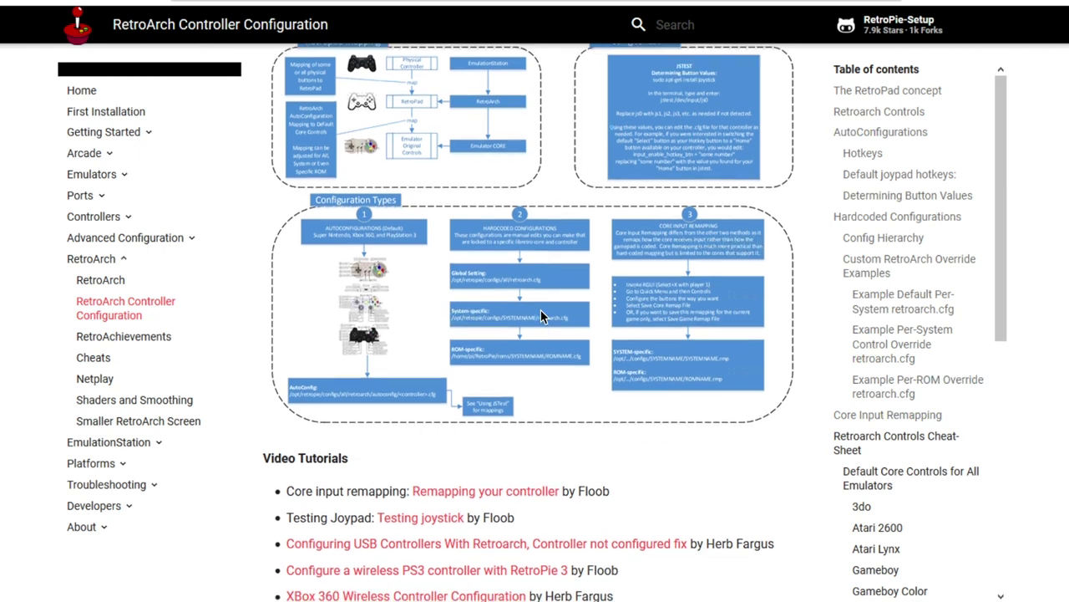
scroll(542, 315, "down", 2)
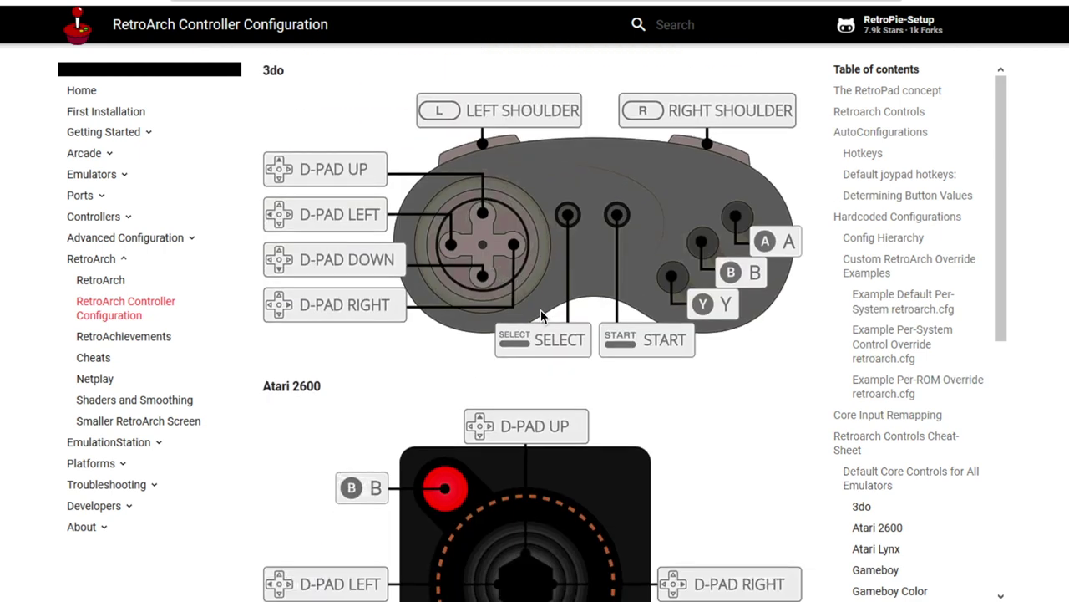
scroll(541, 315, "down", 4)
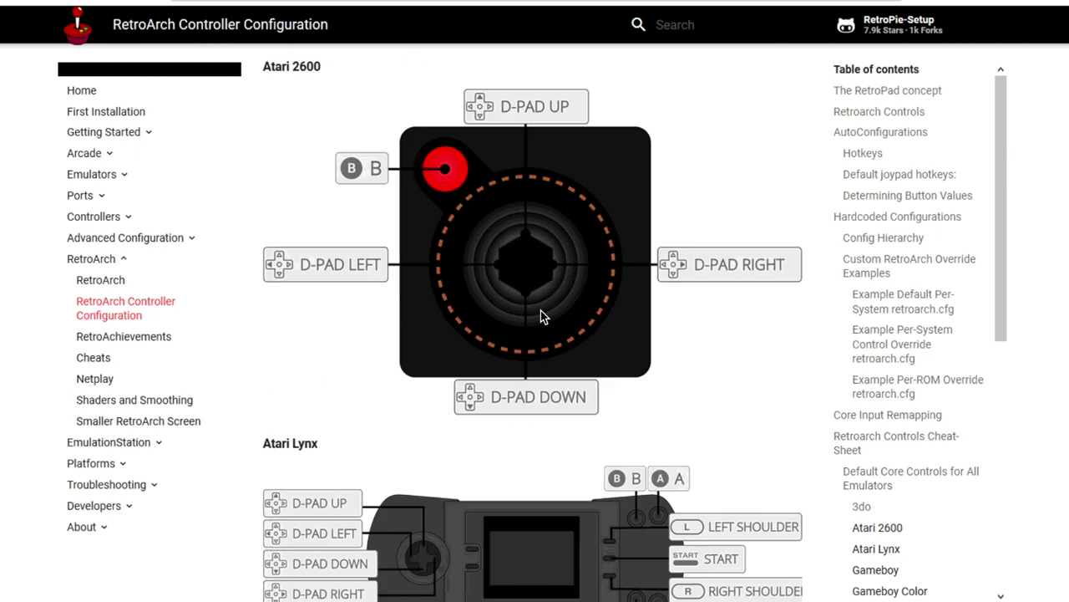
scroll(541, 316, "down", 10)
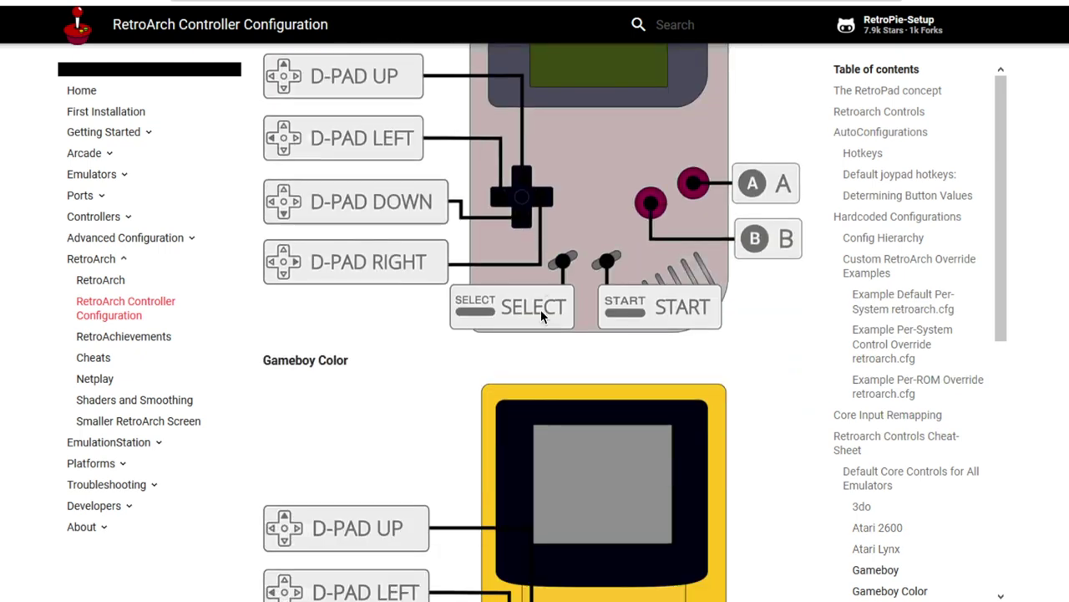
scroll(541, 316, "down", 10)
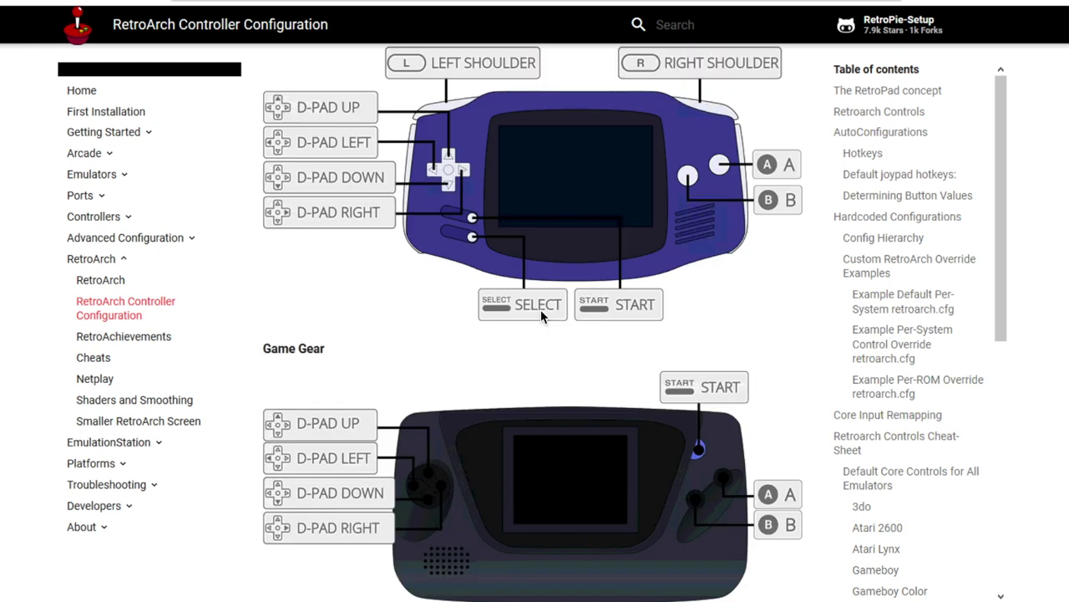
scroll(542, 316, "down", 9)
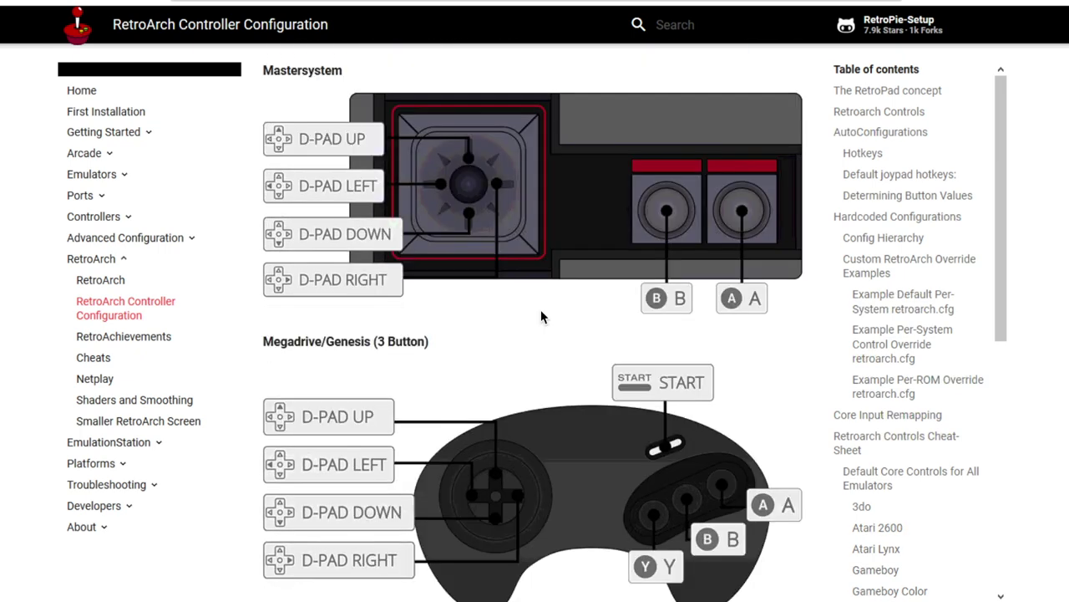
scroll(541, 315, "down", 2)
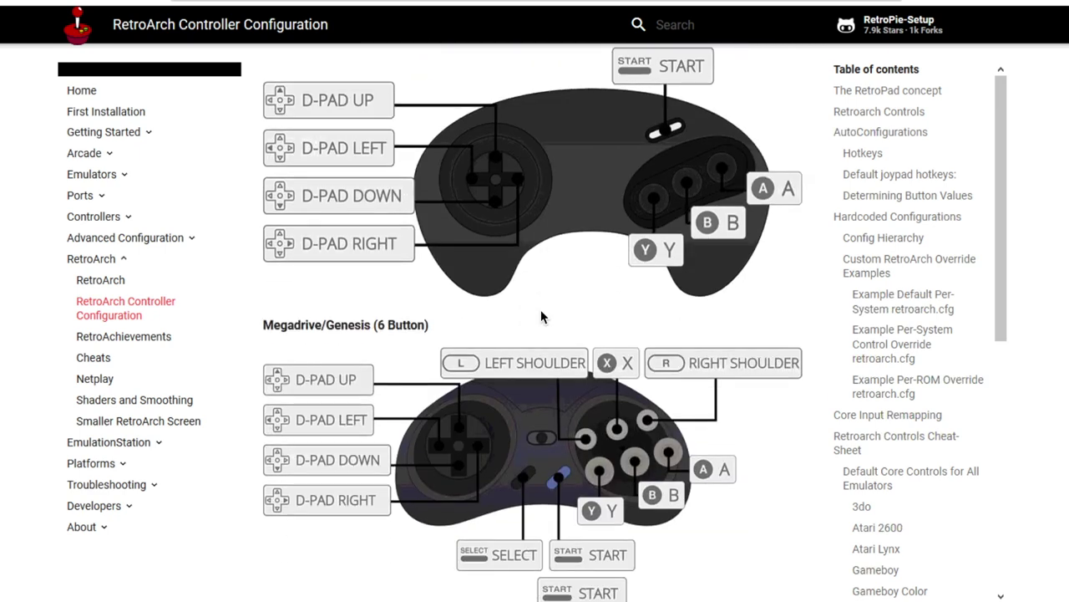
scroll(541, 316, "down", 1)
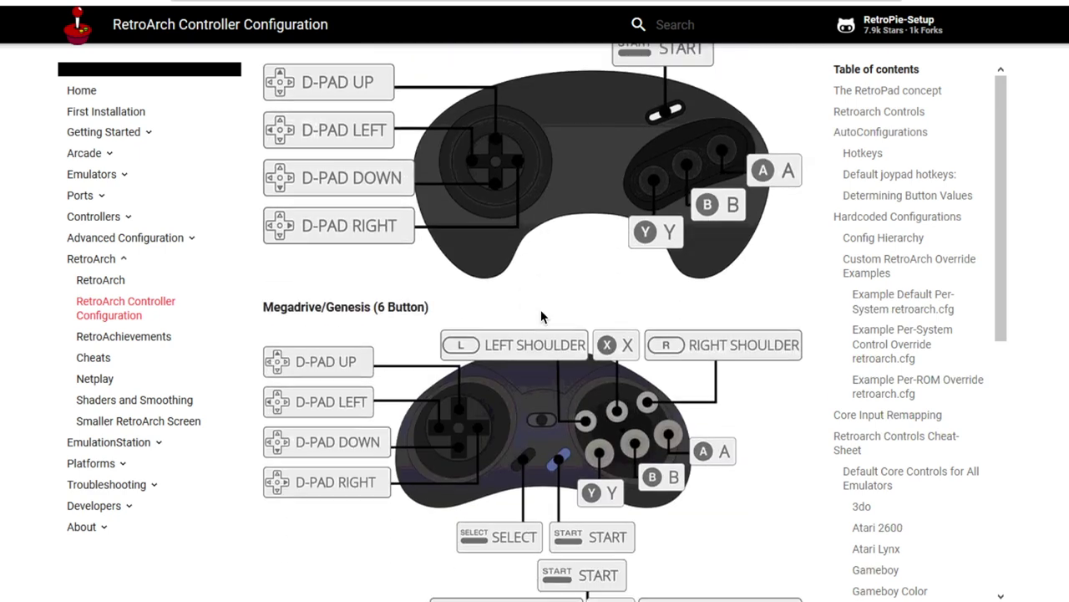
scroll(542, 315, "down", 8)
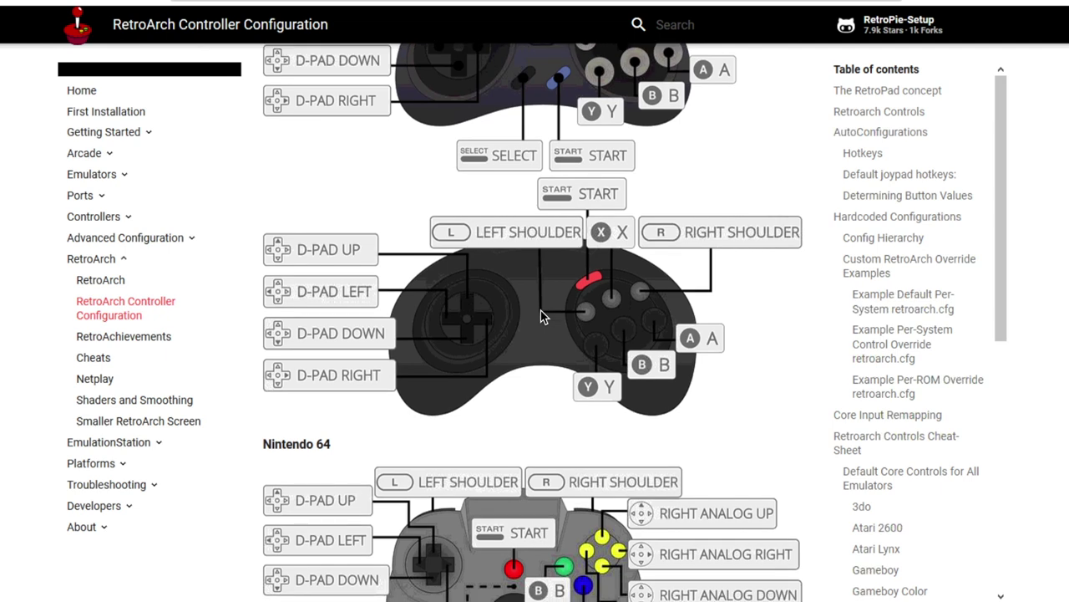
scroll(541, 316, "down", 4)
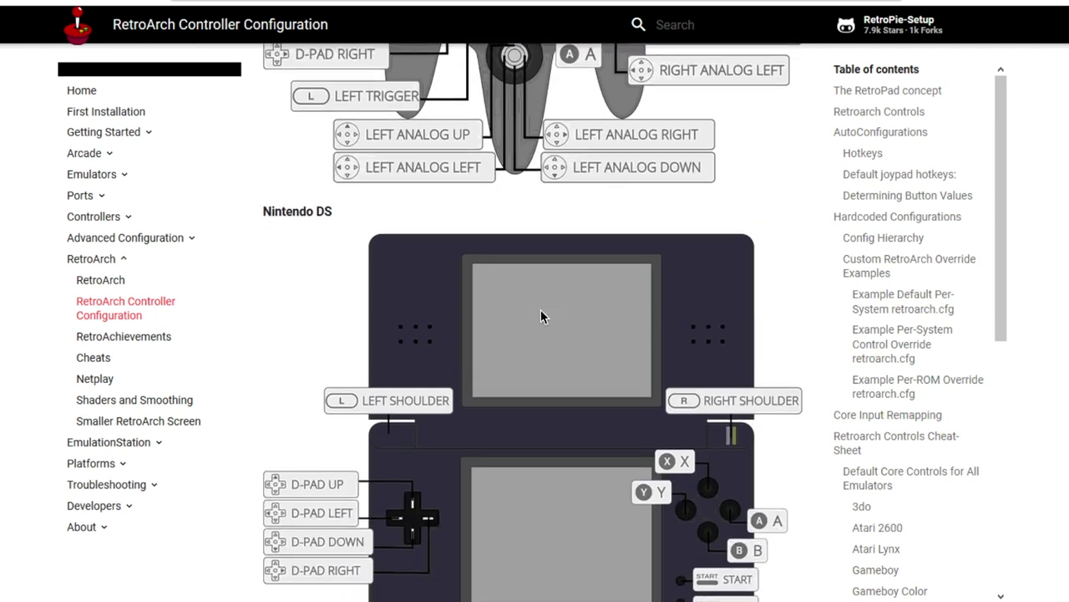
scroll(541, 316, "down", 3)
scroll(541, 316, "down", 3)
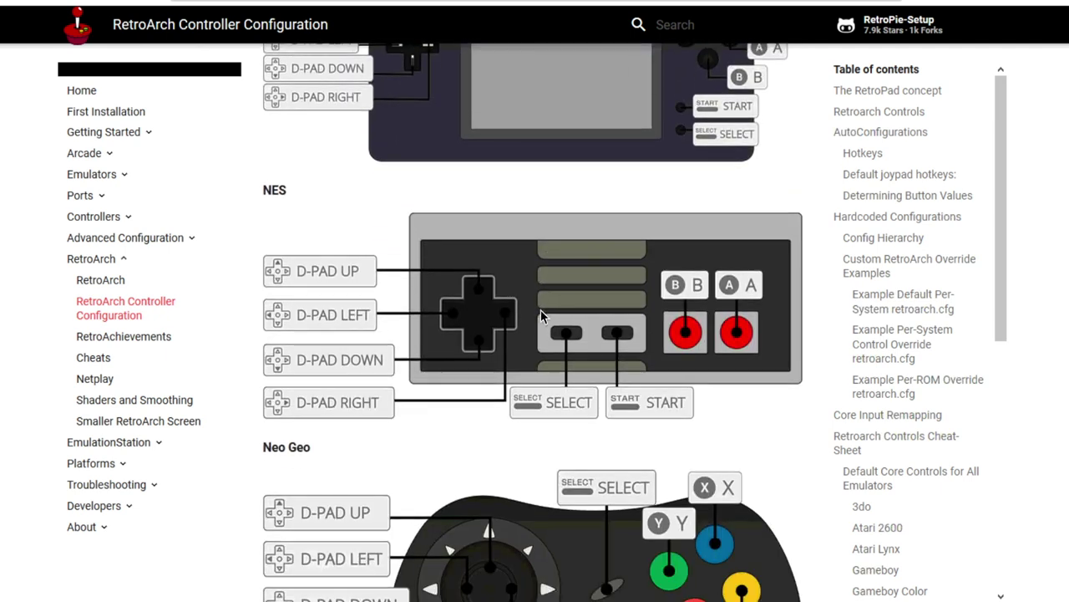
scroll(541, 316, "up", 6)
scroll(542, 315, "down", 9)
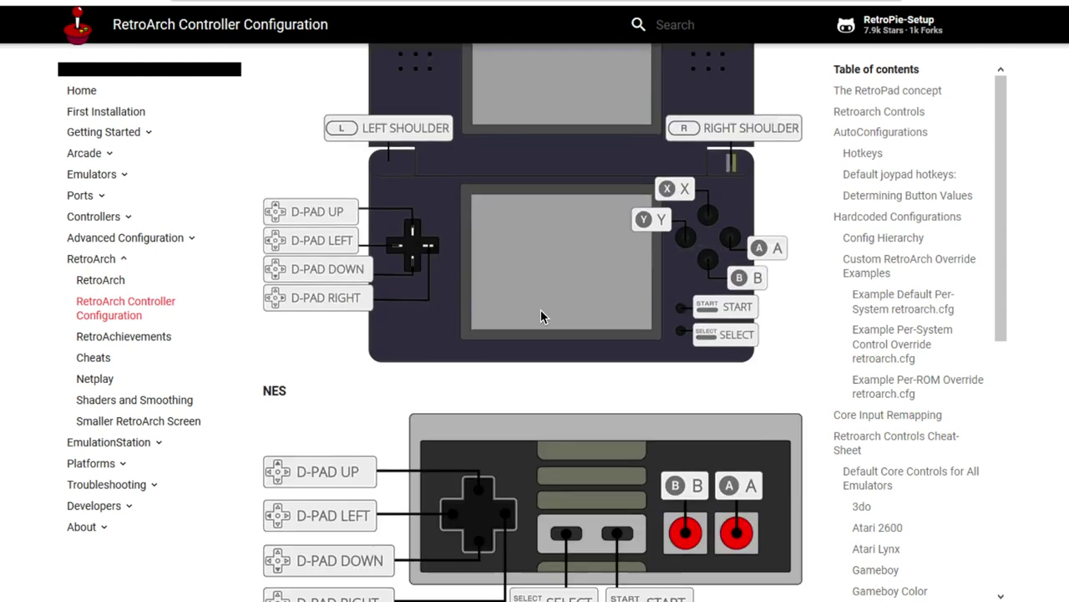
scroll(542, 316, "down", 1)
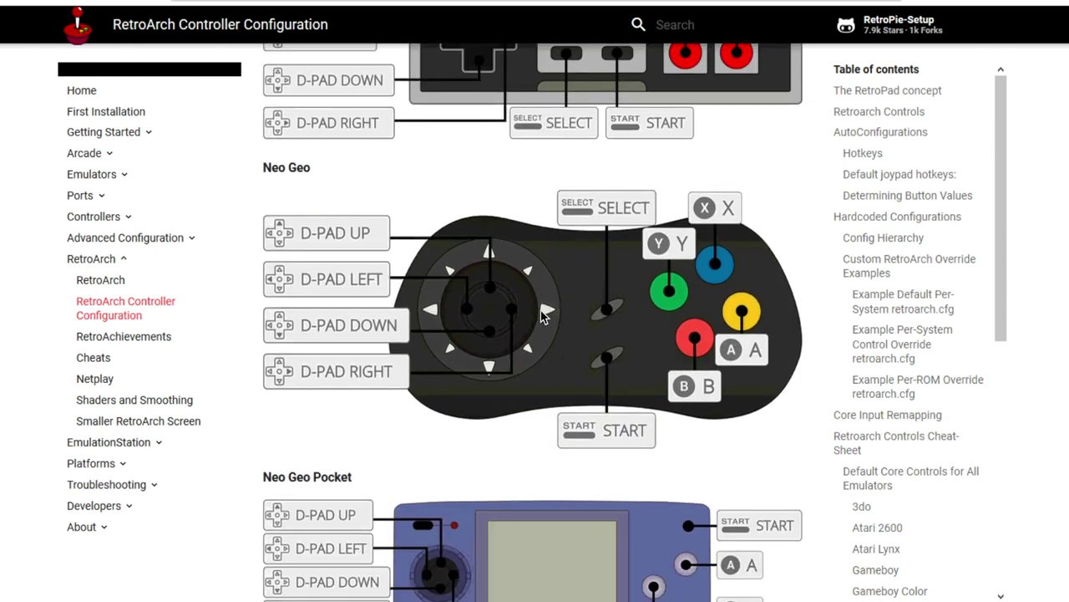
scroll(541, 316, "down", 5)
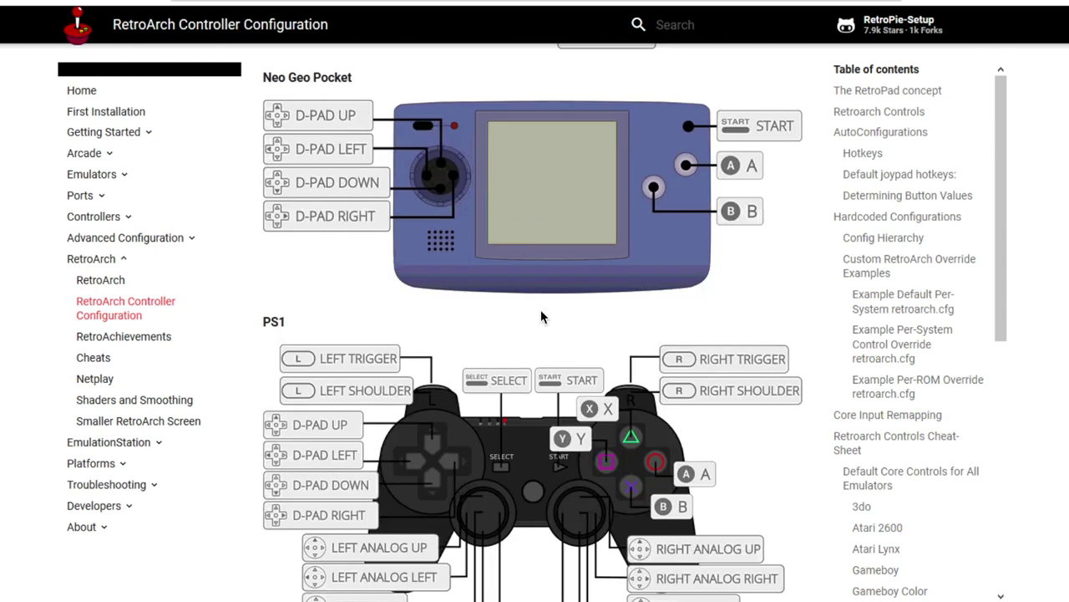
scroll(541, 315, "down", 8)
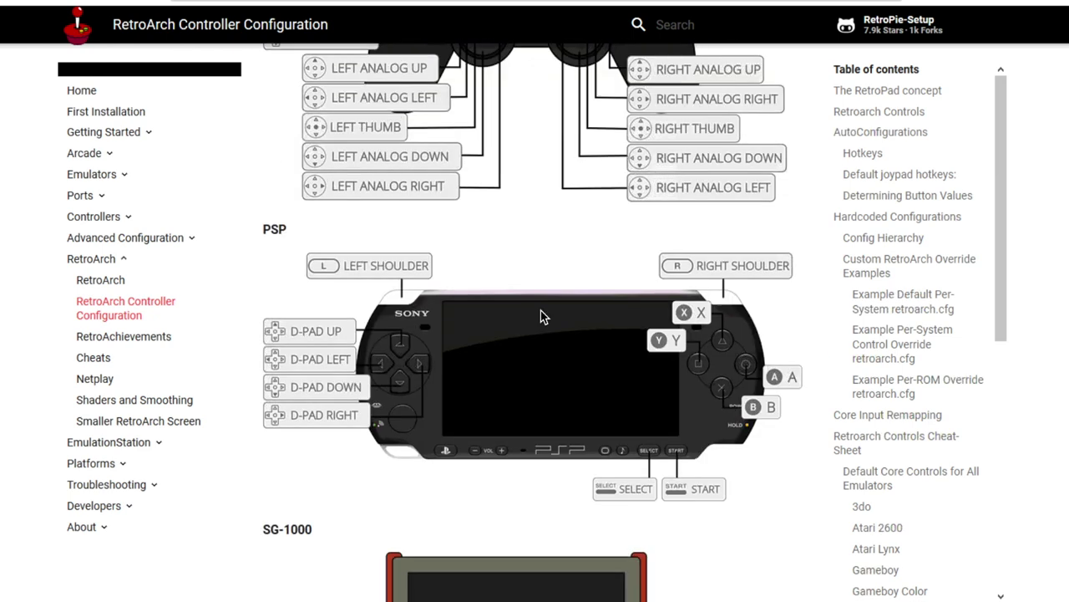
scroll(542, 316, "down", 10)
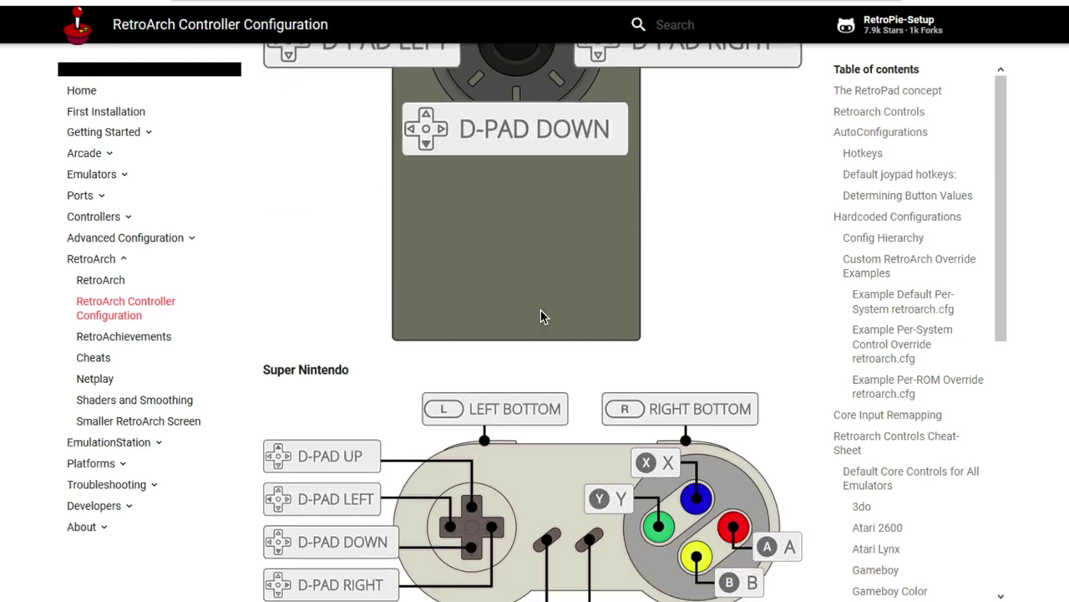
scroll(542, 316, "down", 10)
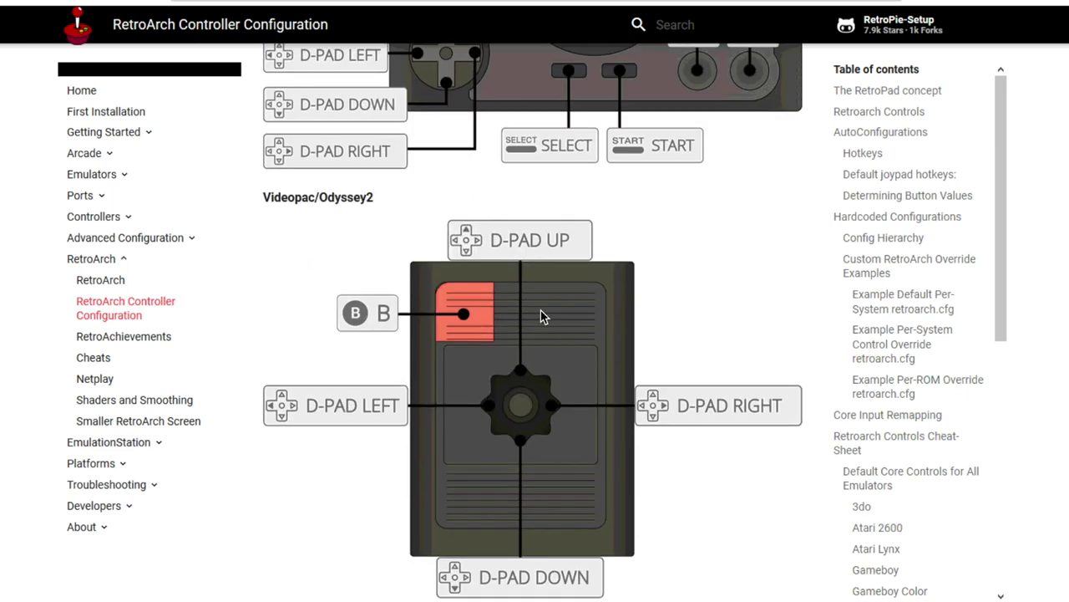
scroll(542, 316, "down", 3)
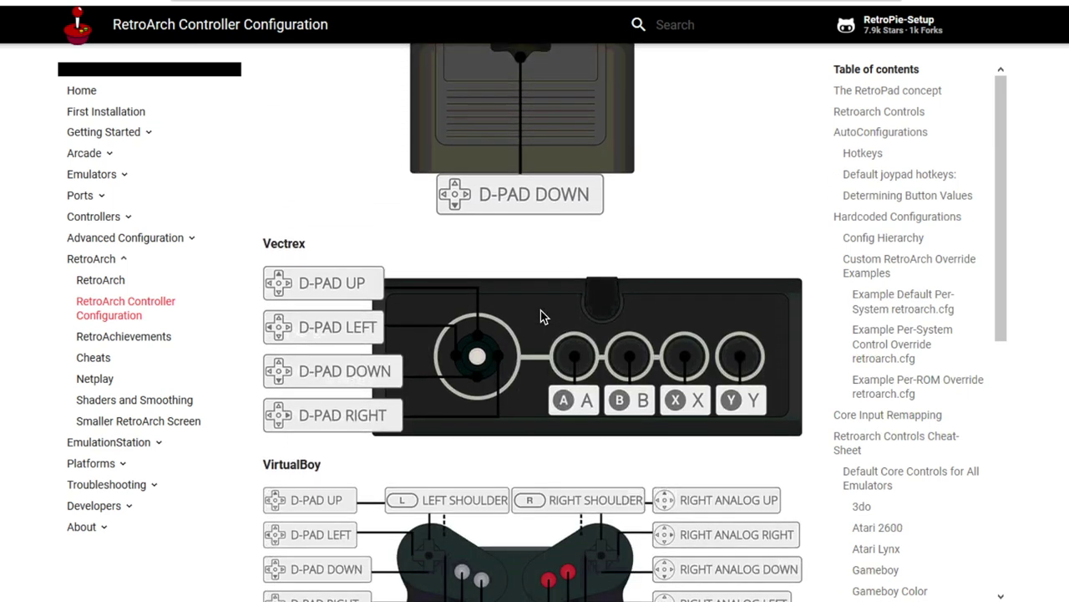
scroll(541, 315, "down", 8)
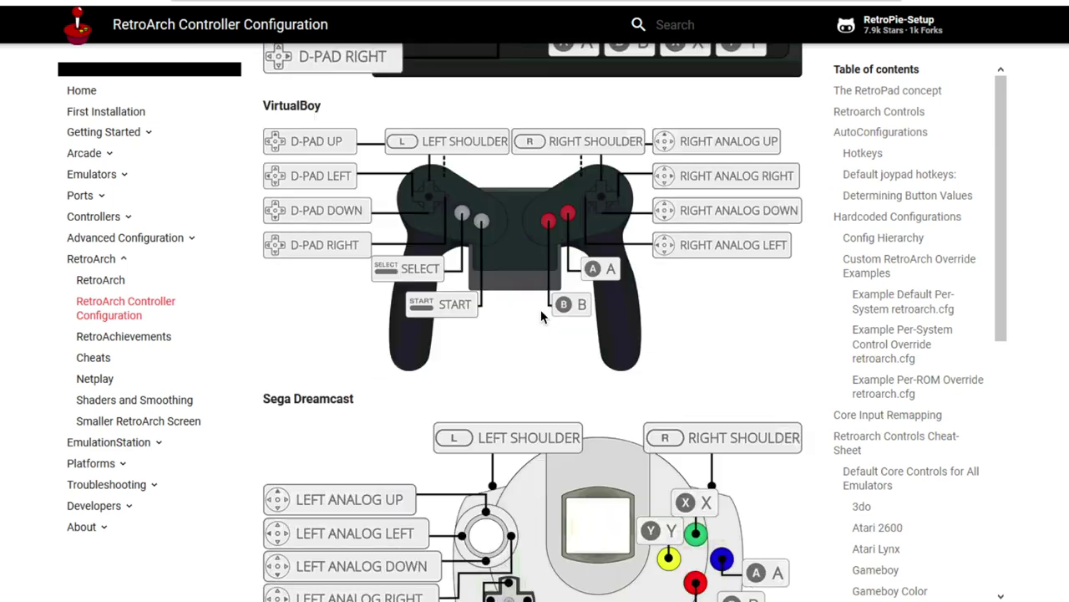
scroll(542, 316, "down", 1)
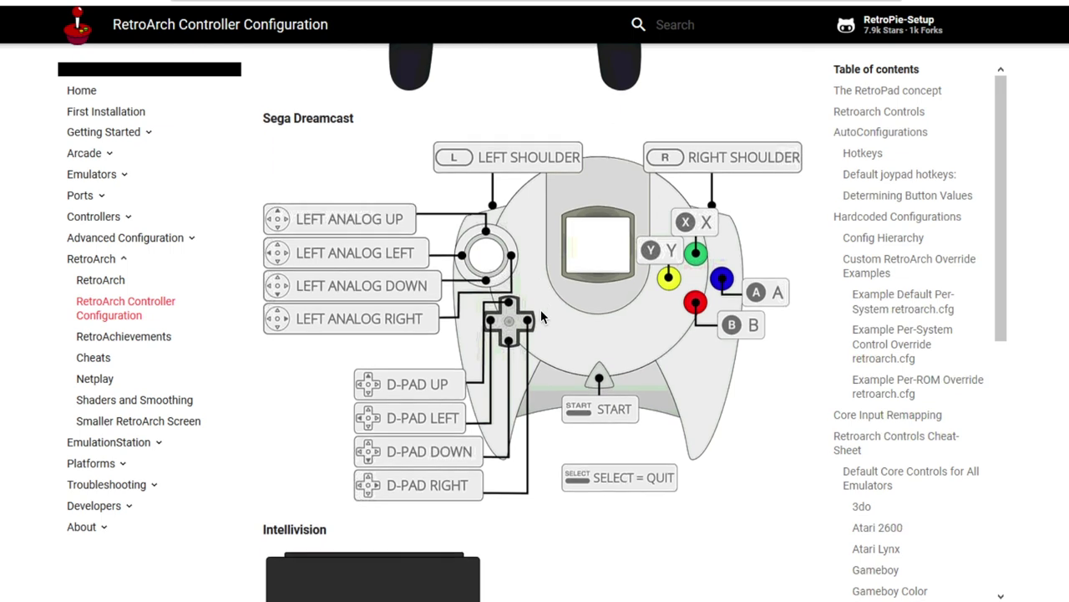
- Scroll through the console controller diagrams and back up to the Core Input Remapping steps
scroll(542, 316, "down", 5)
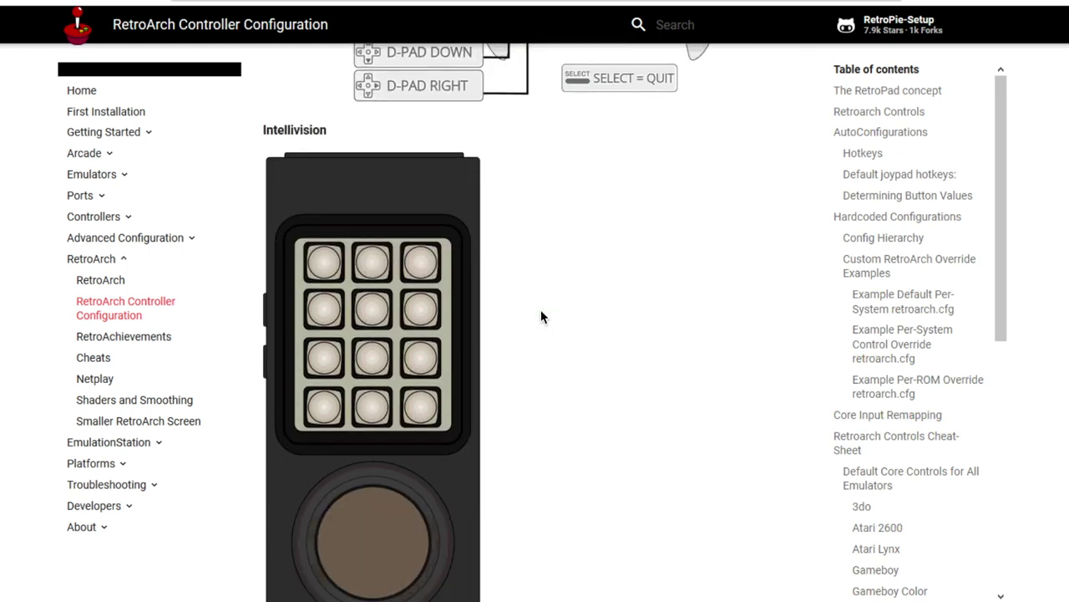
scroll(542, 316, "down", 3)
scroll(541, 316, "down", 5)
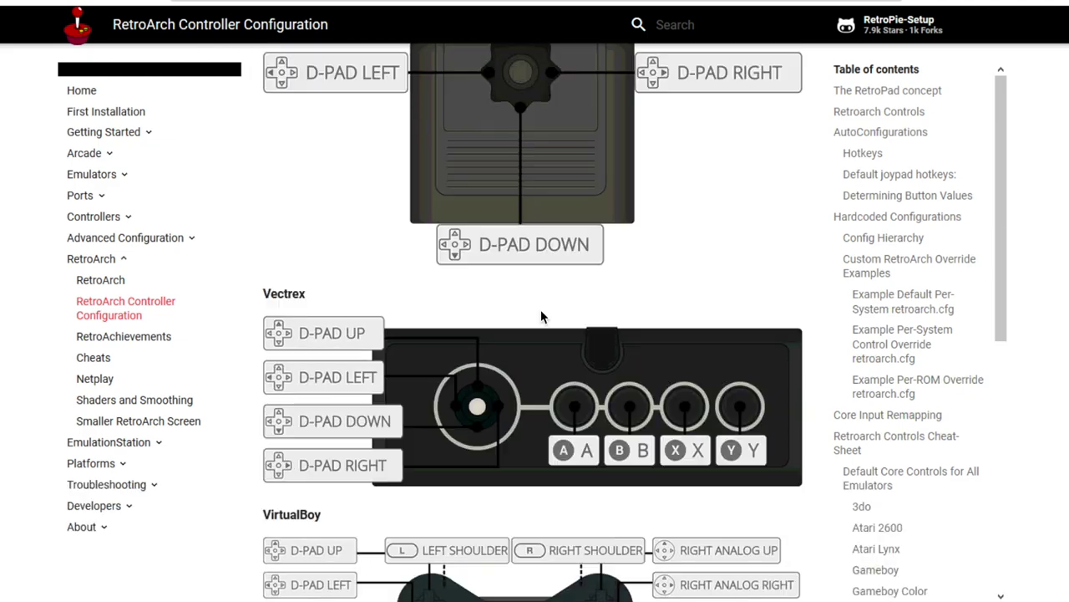
scroll(541, 316, "up", 20)
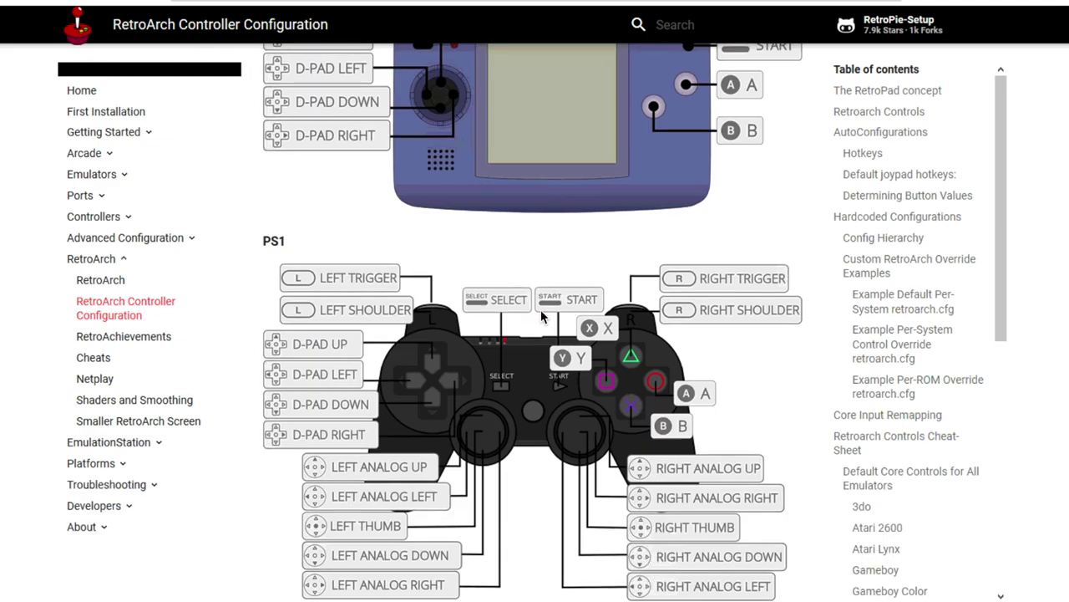
scroll(541, 316, "up", 20)
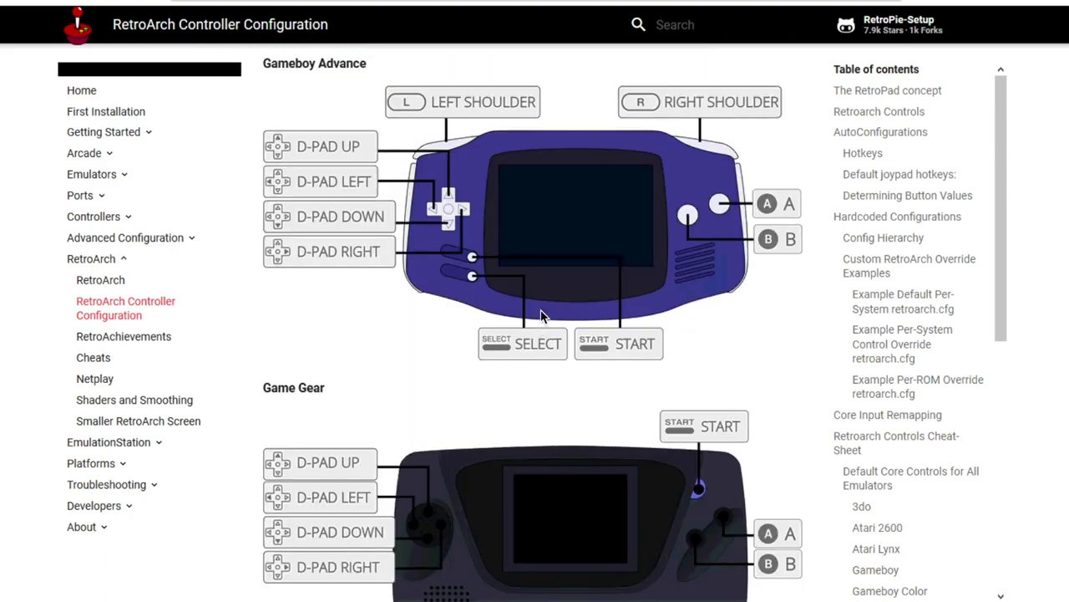
scroll(541, 316, "up", 15)
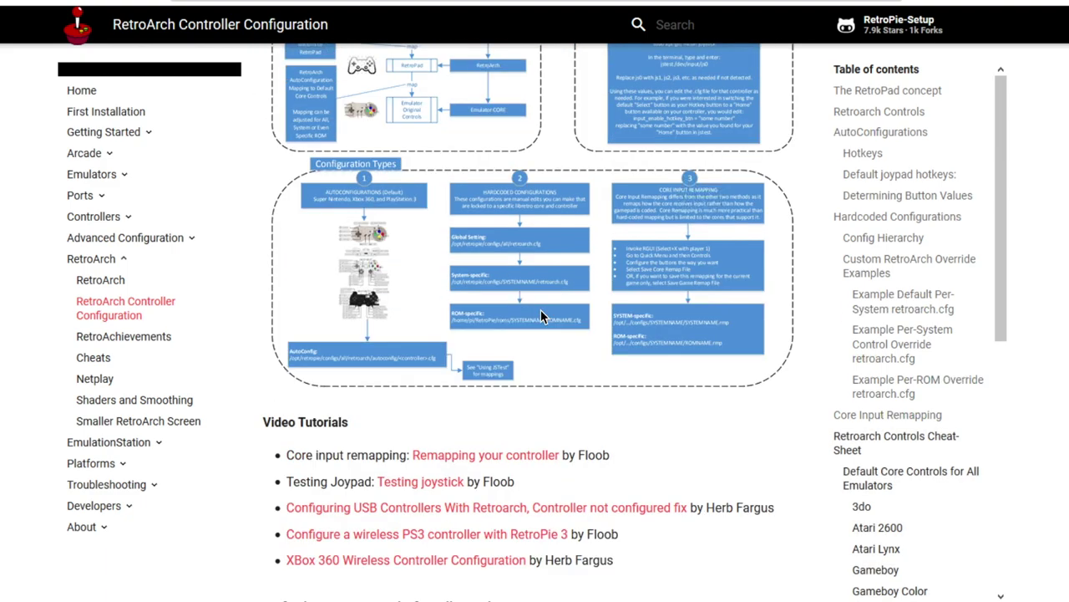
scroll(542, 315, "down", 4)
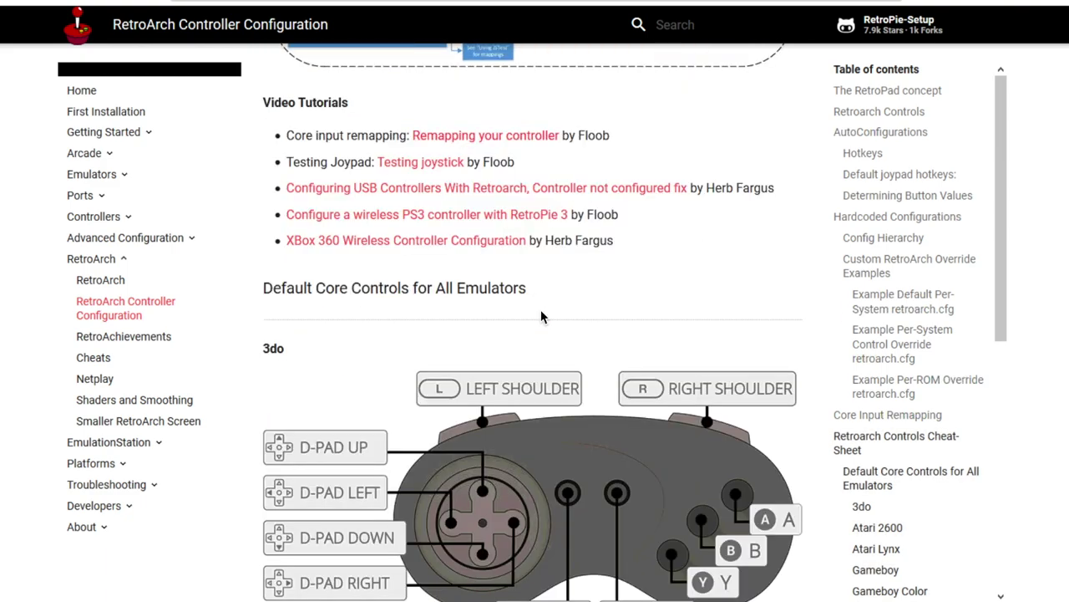
scroll(542, 316, "up", 8)
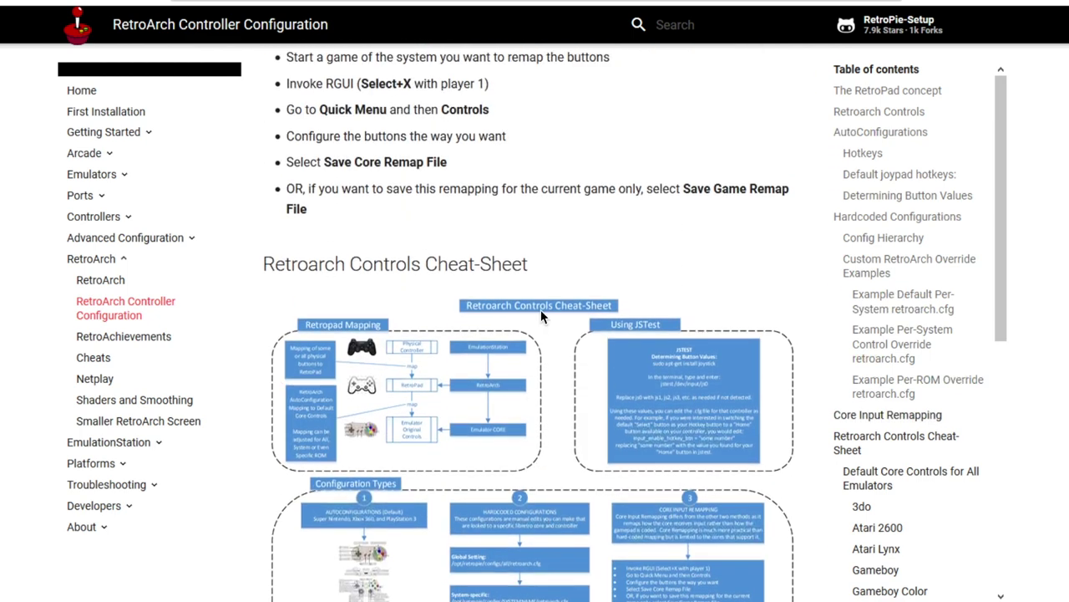
scroll(541, 316, "down", 3)
scroll(541, 316, "up", 2)
scroll(541, 316, "down", 1)
scroll(542, 316, "up", 5)
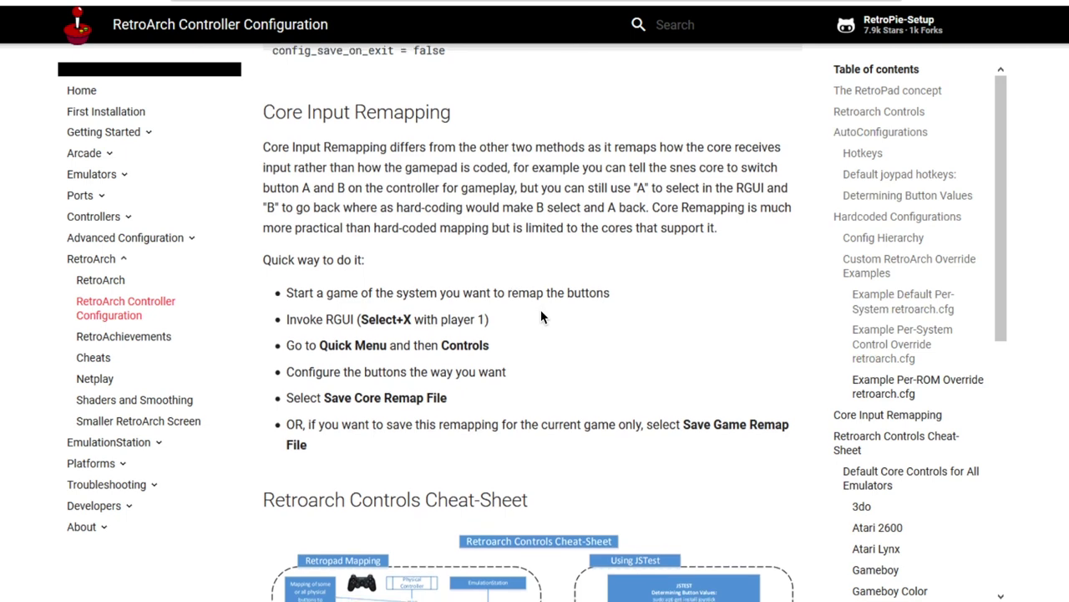
- Scroll down and back up through the RetroArch configuration guide to review it
scroll(542, 316, "down", 15)
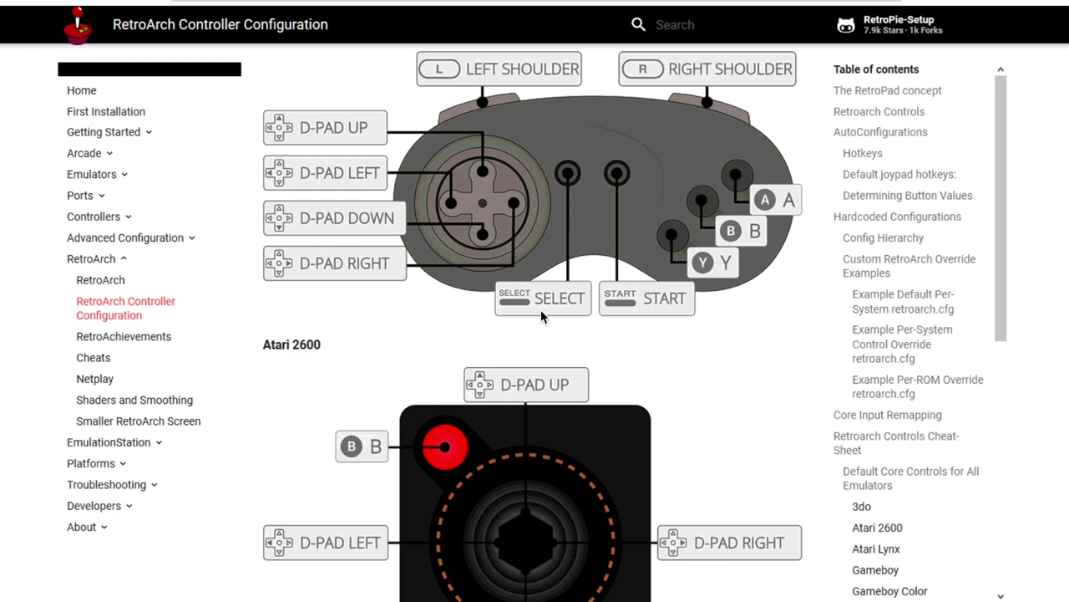
scroll(541, 316, "down", 6)
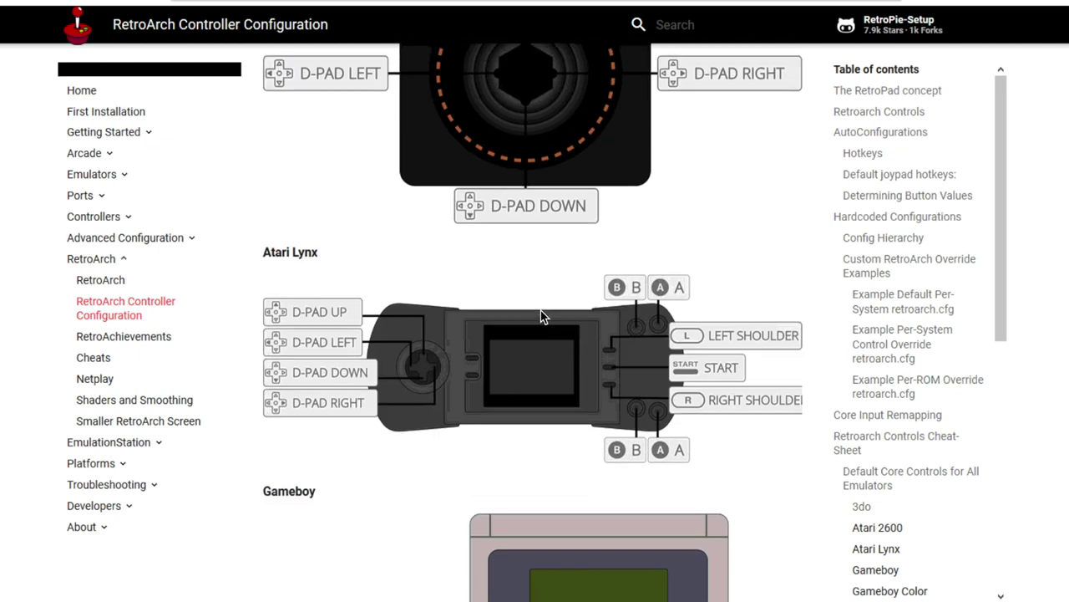
scroll(541, 316, "down", 5)
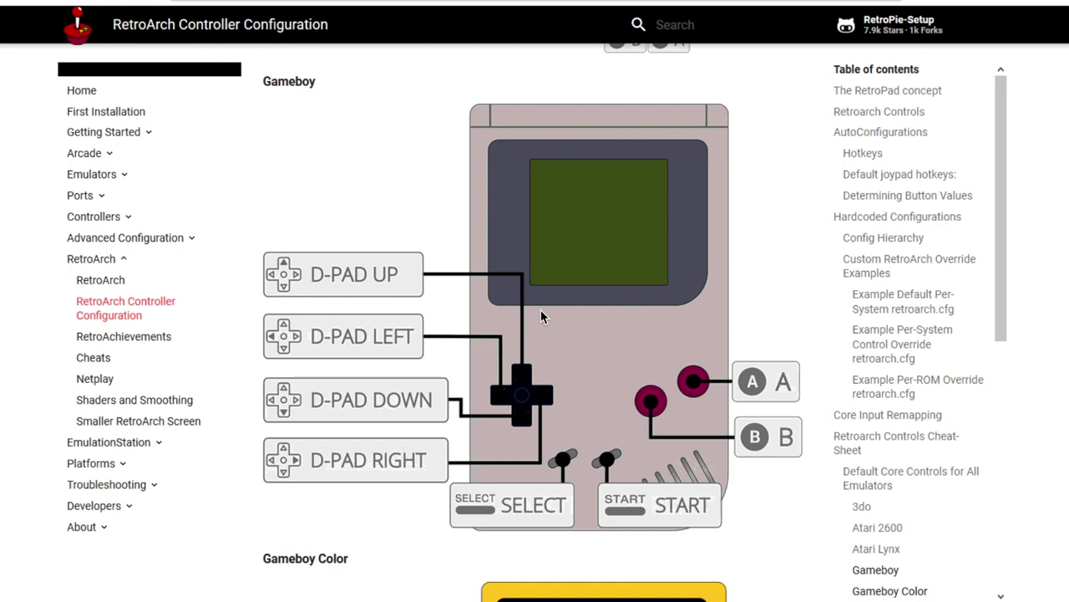
scroll(541, 316, "up", 20)
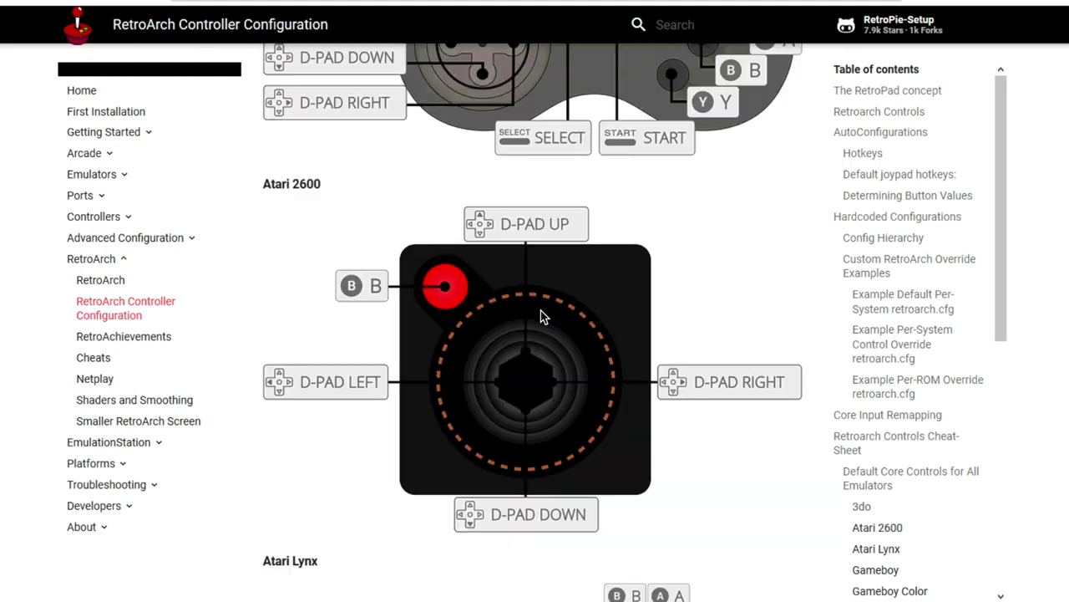
scroll(540, 316, "up", 10)
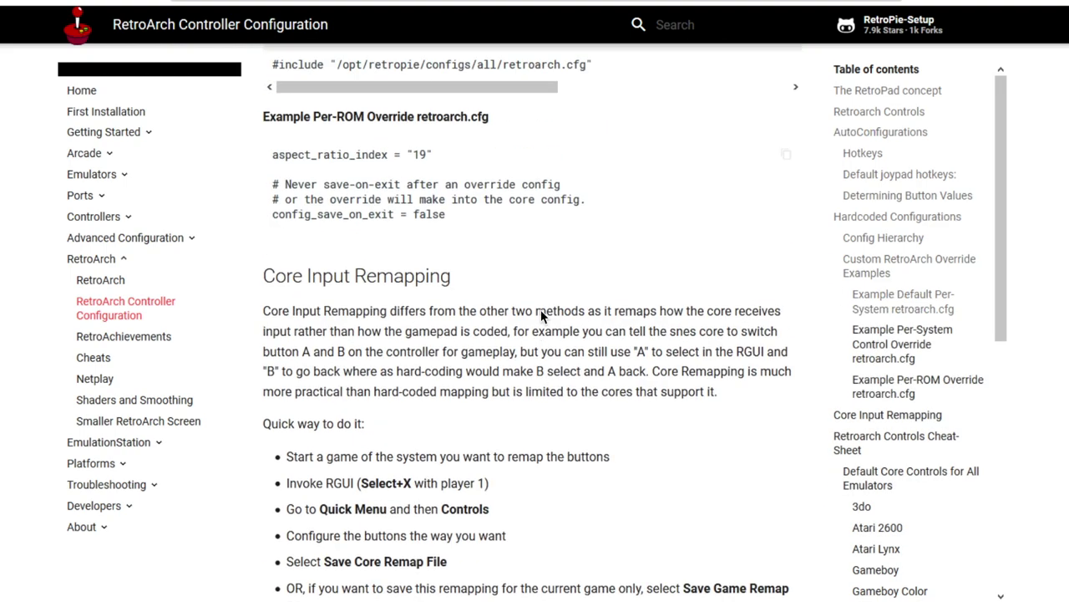
scroll(541, 316, "up", 10)
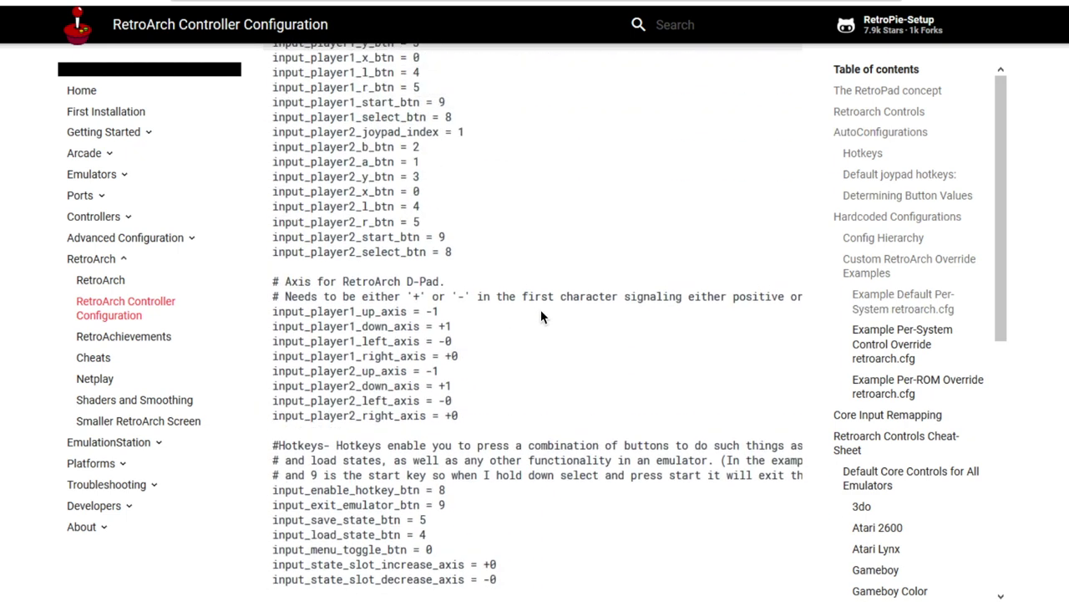
scroll(541, 316, "up", 3)
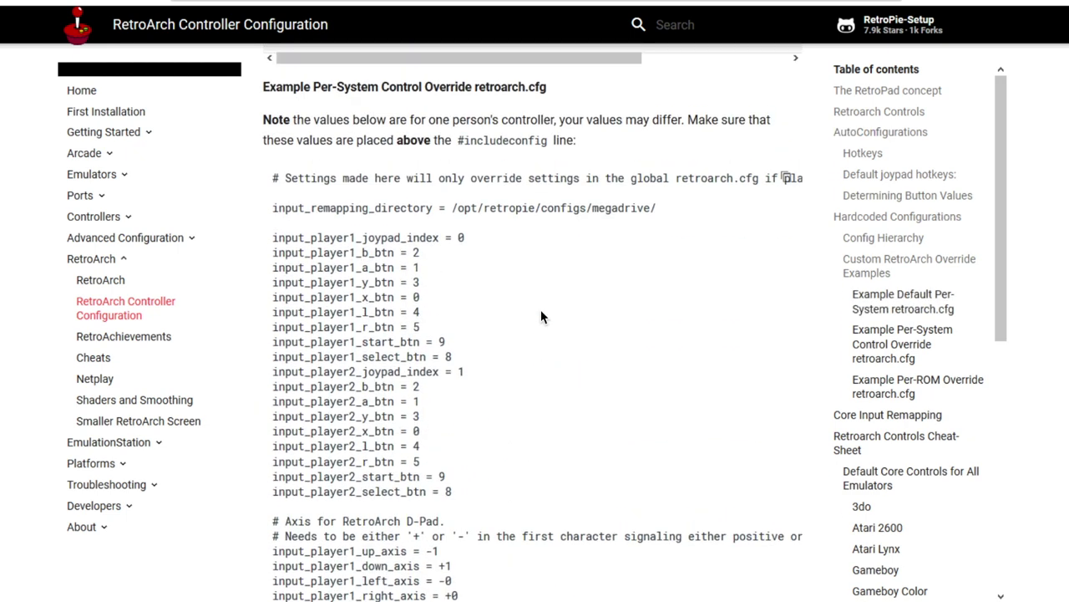
scroll(541, 316, "up", 5)
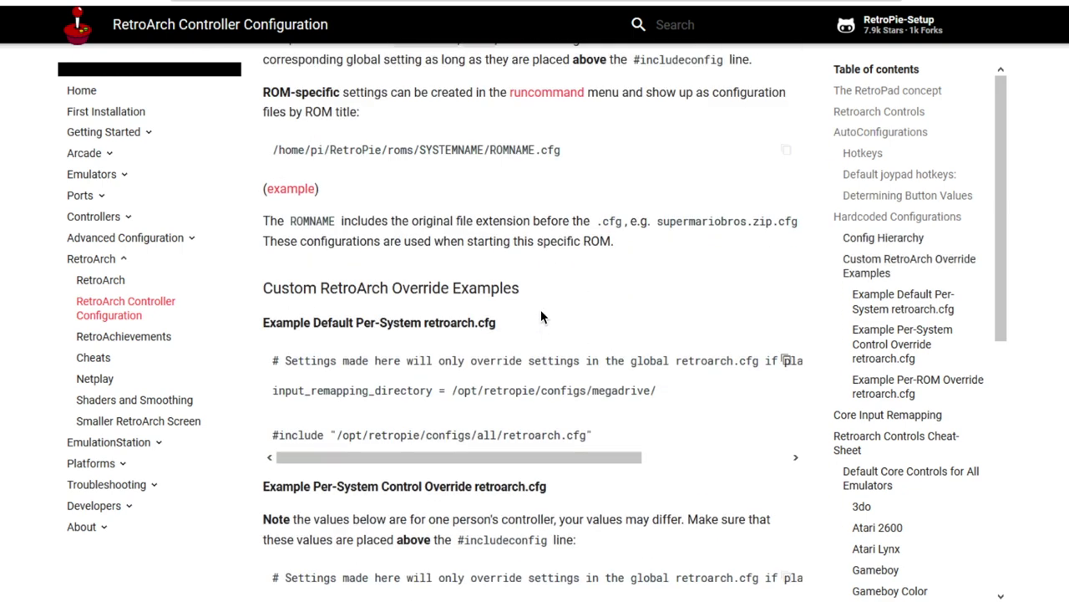
scroll(541, 316, "up", 1)
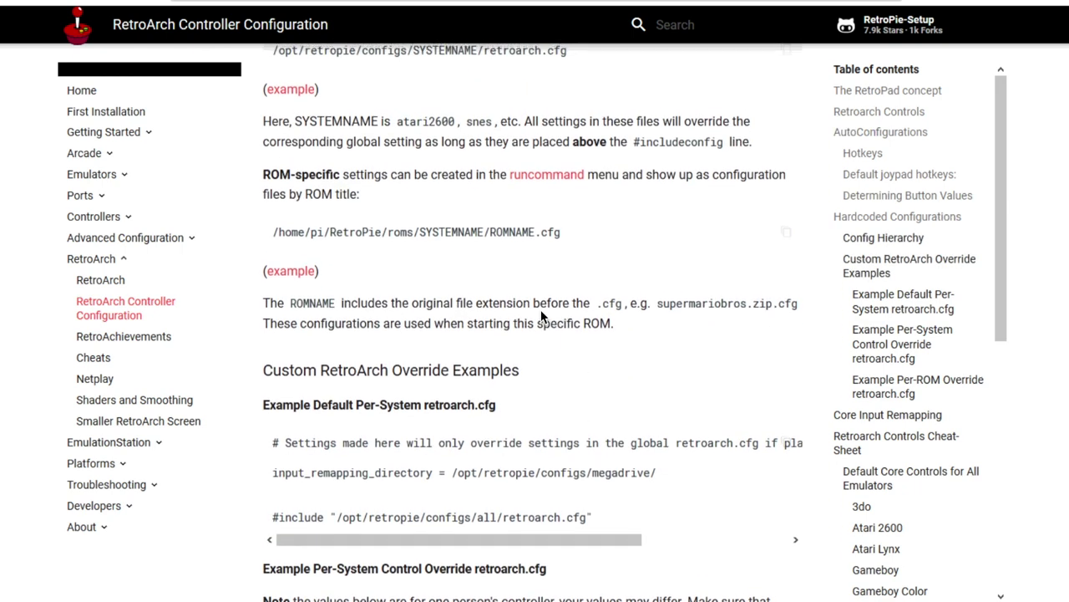
scroll(541, 315, "up", 5)
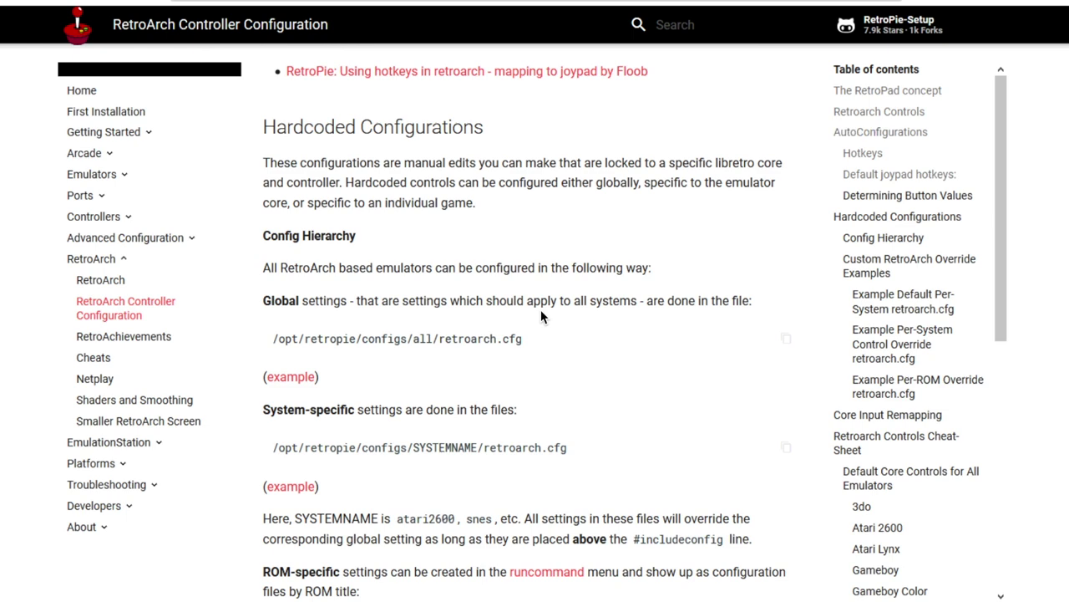
- Scroll further down the guide, then switch back to the File Explorer and LaunchBox windows
scroll(541, 315, "down", 14)
scroll(540, 316, "down", 7)
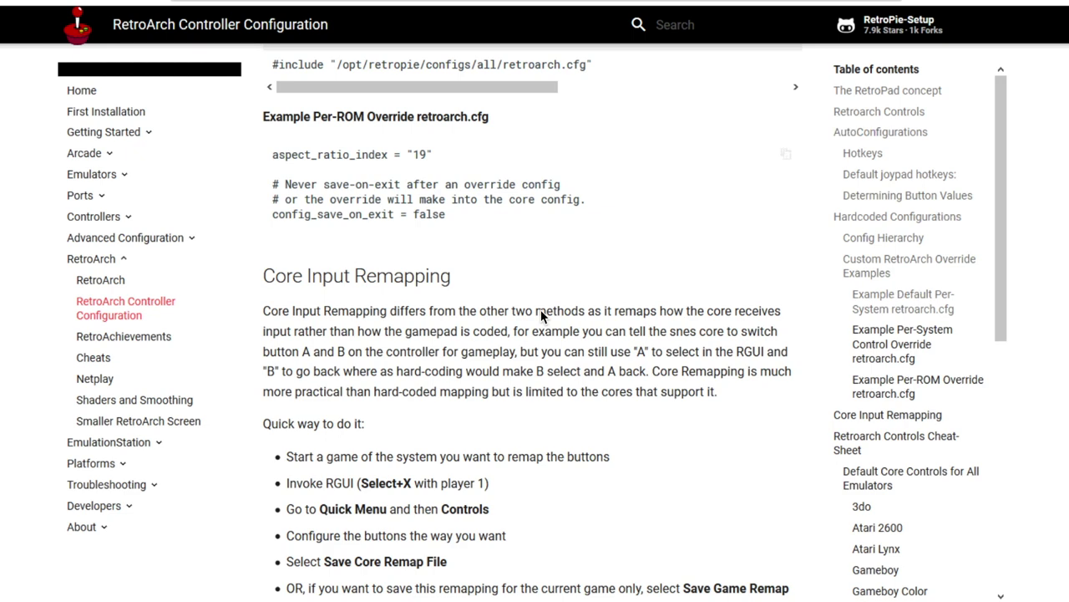
scroll(541, 316, "down", 4)
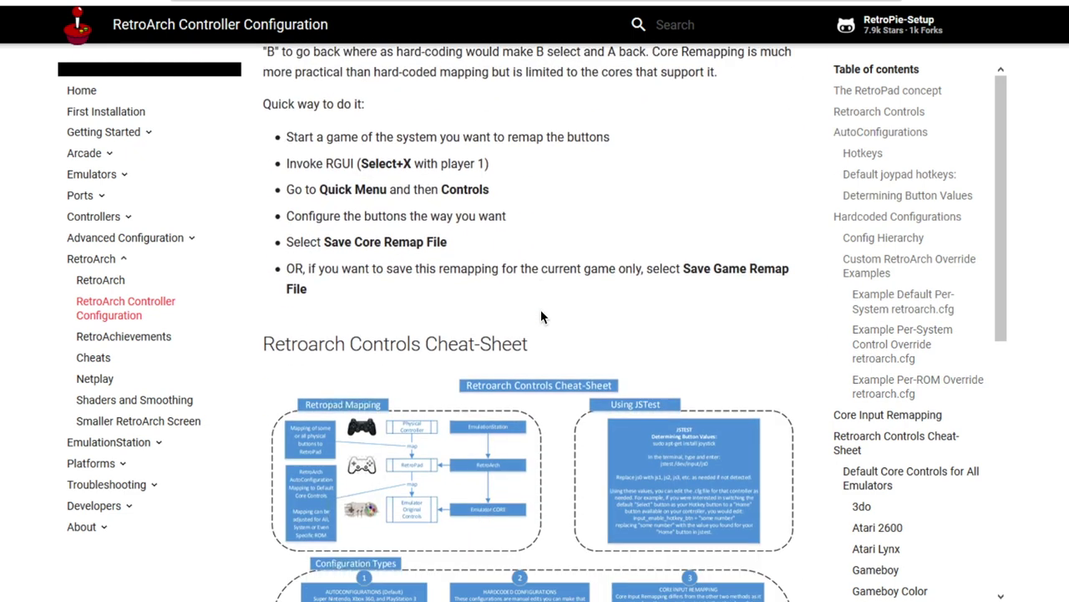
scroll(541, 316, "down", 8)
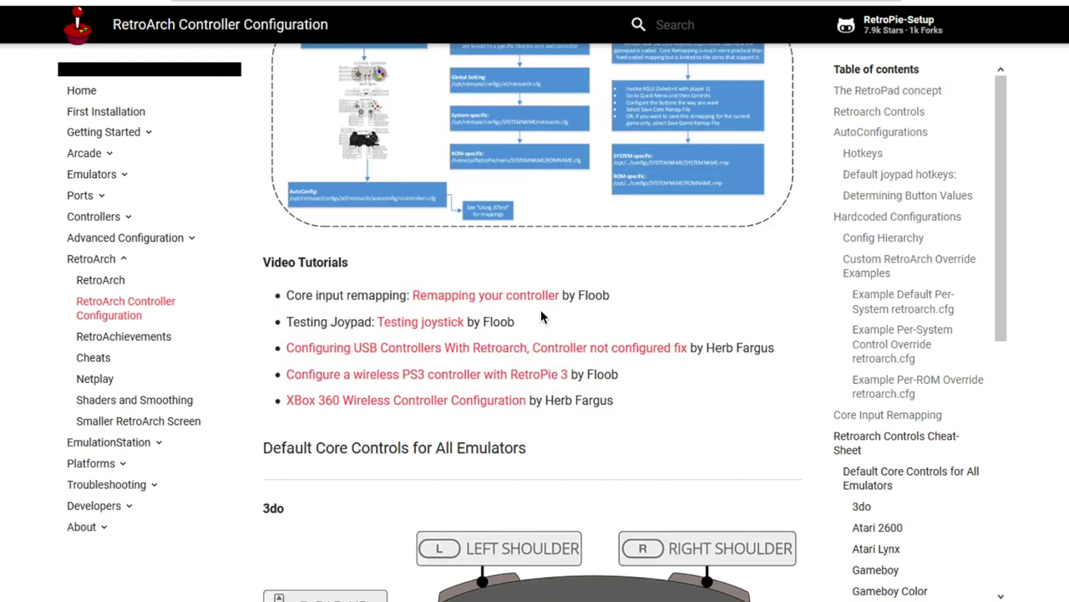
key("alt+Tab")
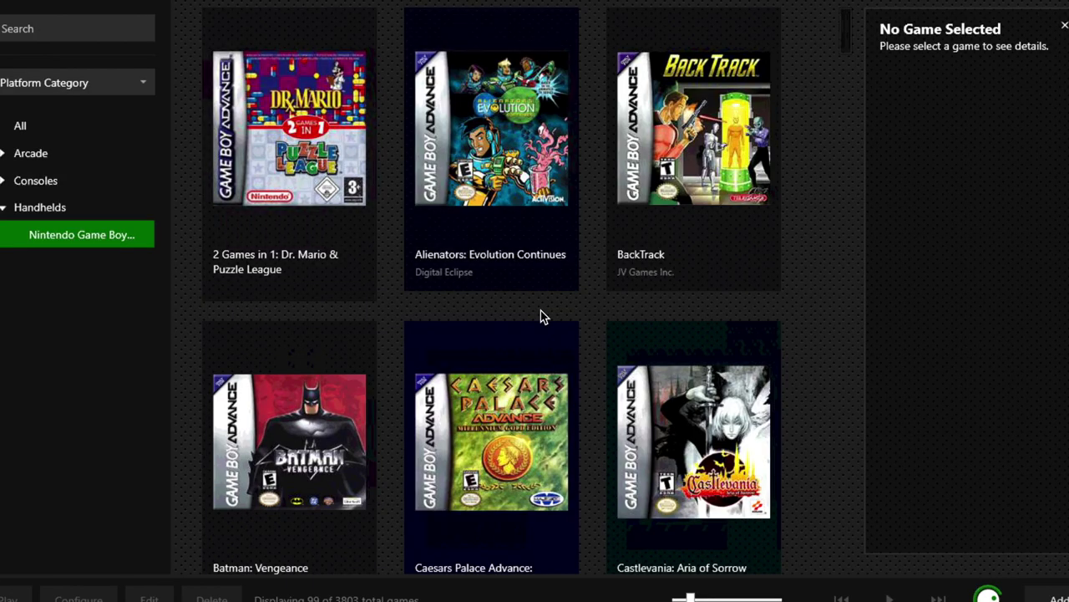
- Filter the library to Consoles > Super Nintendo Entertainment System
key("Up")
key("Up")
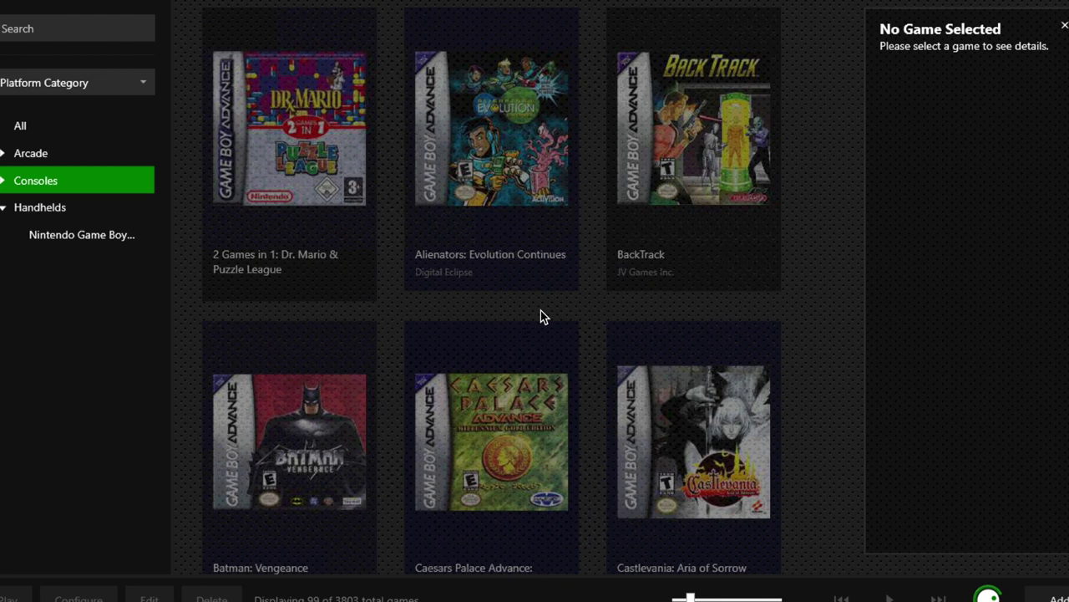
key("Right")
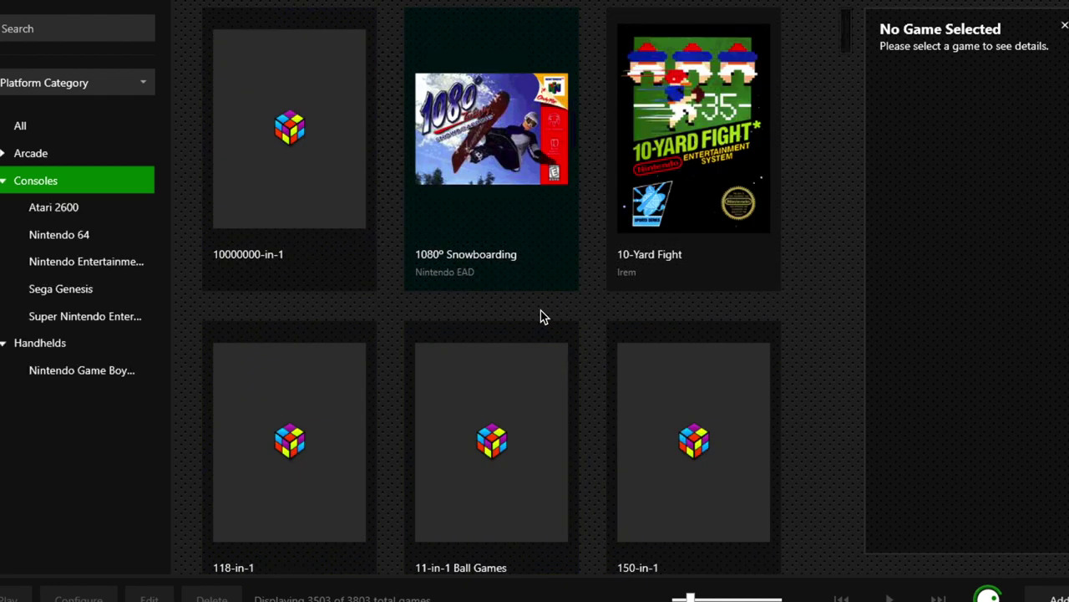
key("Down")
key("Down")
key("Down")
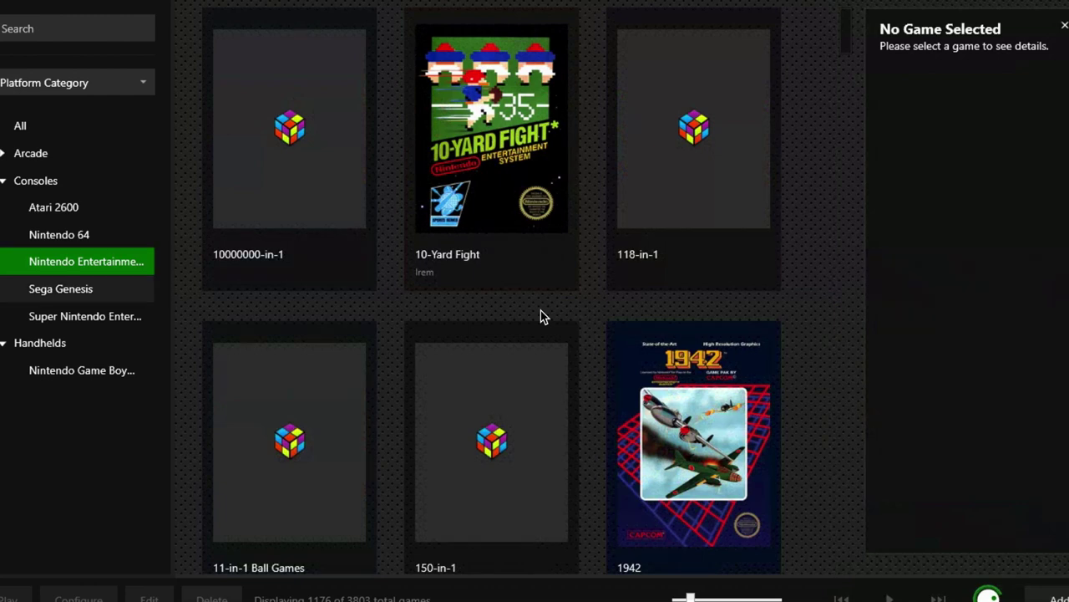
key("Down")
key("Down")
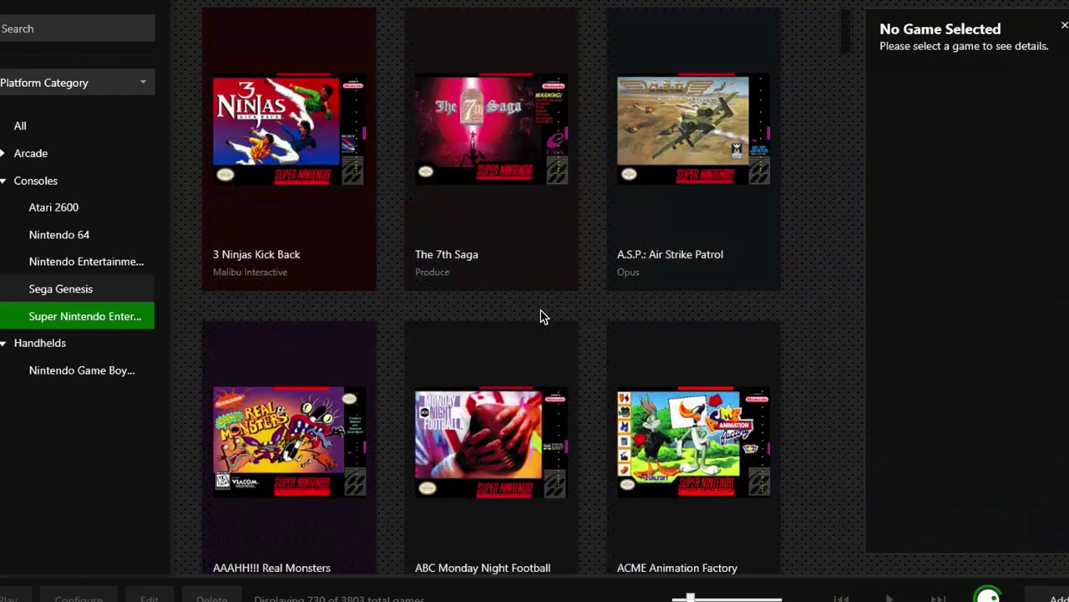
- Scroll the Super Nintendo grid to the B titles and select Battletoads / Double Dragon
scroll(540, 316, "down", 5)
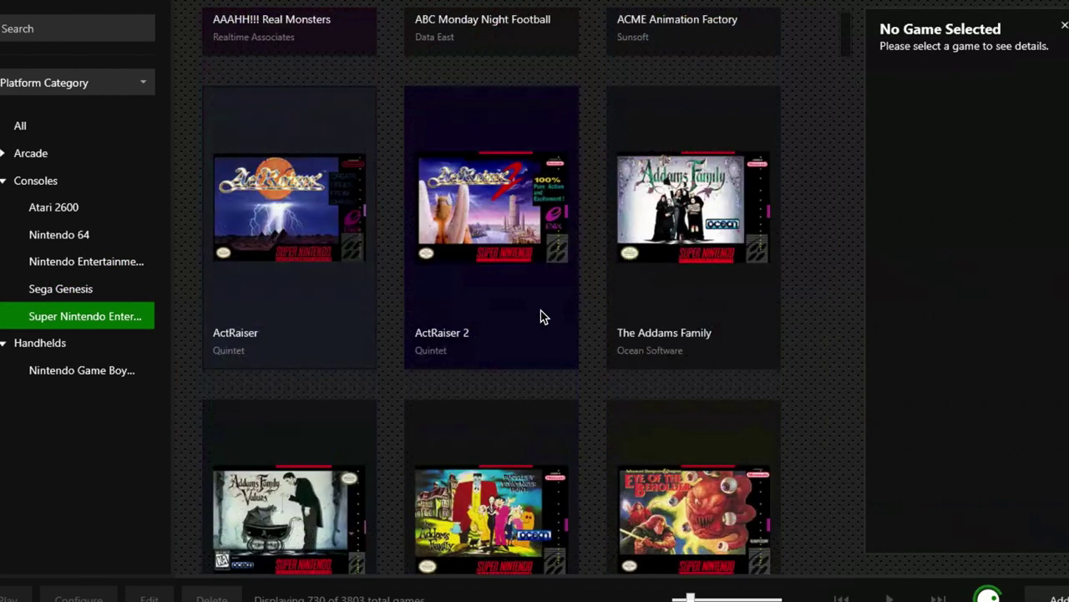
scroll(540, 316, "down", 1)
scroll(540, 316, "down", 10)
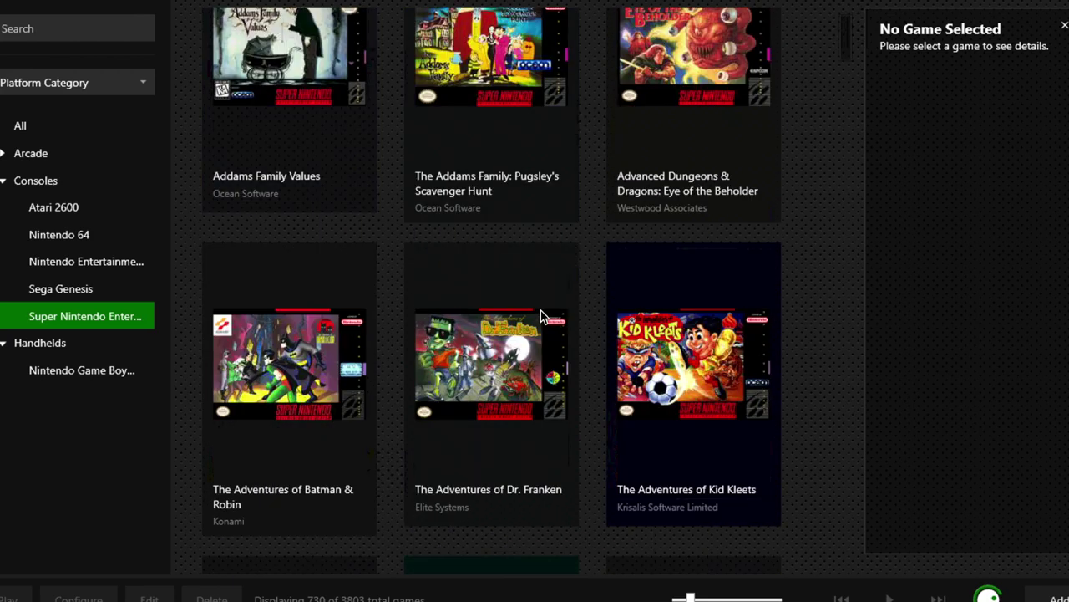
scroll(540, 315, "down", 5)
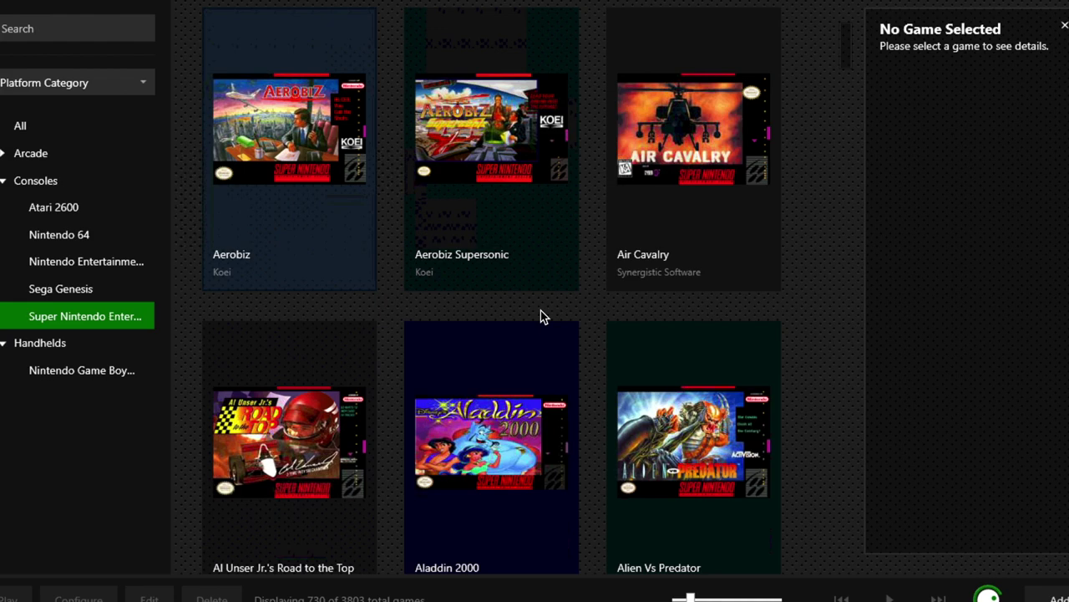
scroll(541, 316, "down", 11)
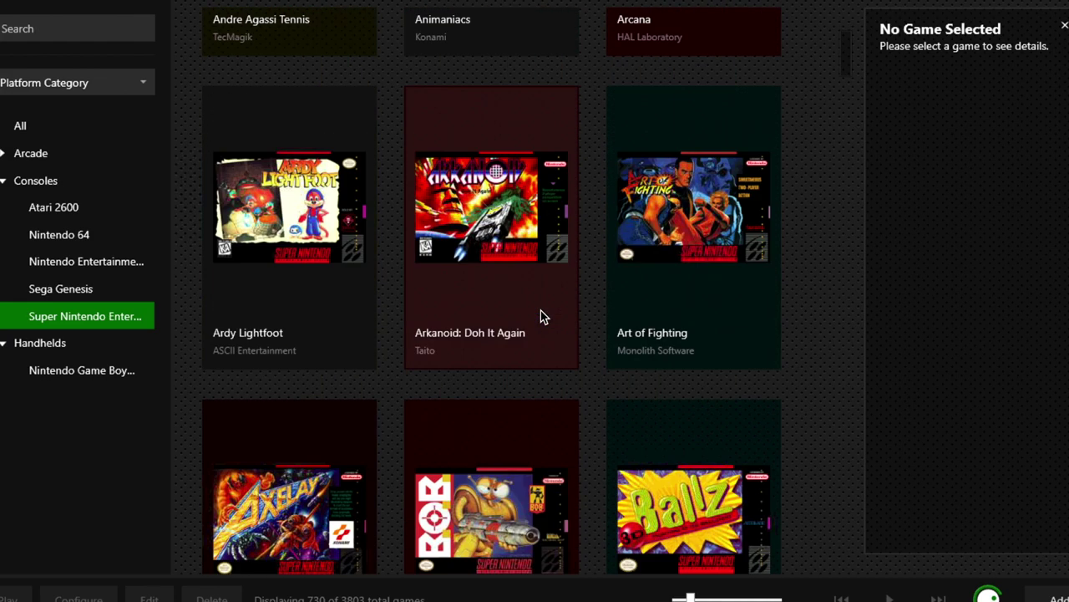
scroll(541, 316, "down", 8)
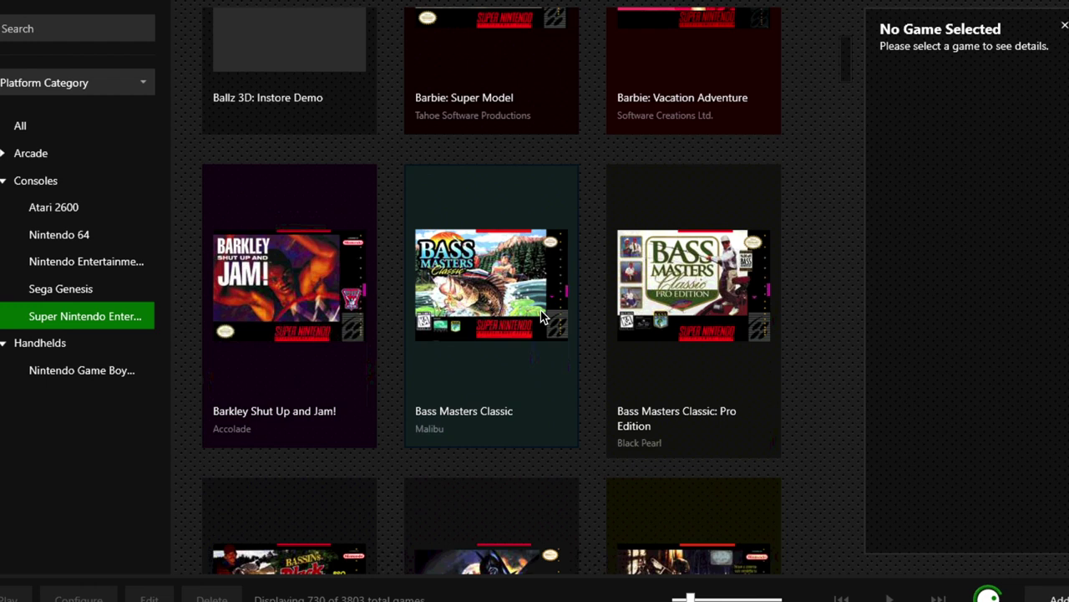
scroll(541, 316, "down", 3)
scroll(541, 315, "down", 4)
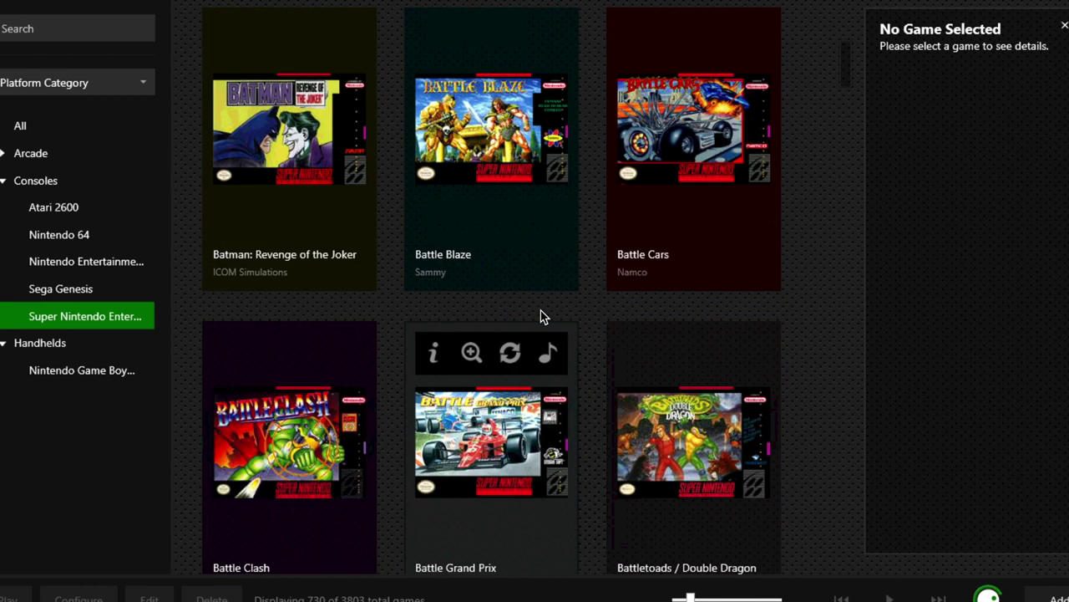
scroll(540, 316, "down", 2)
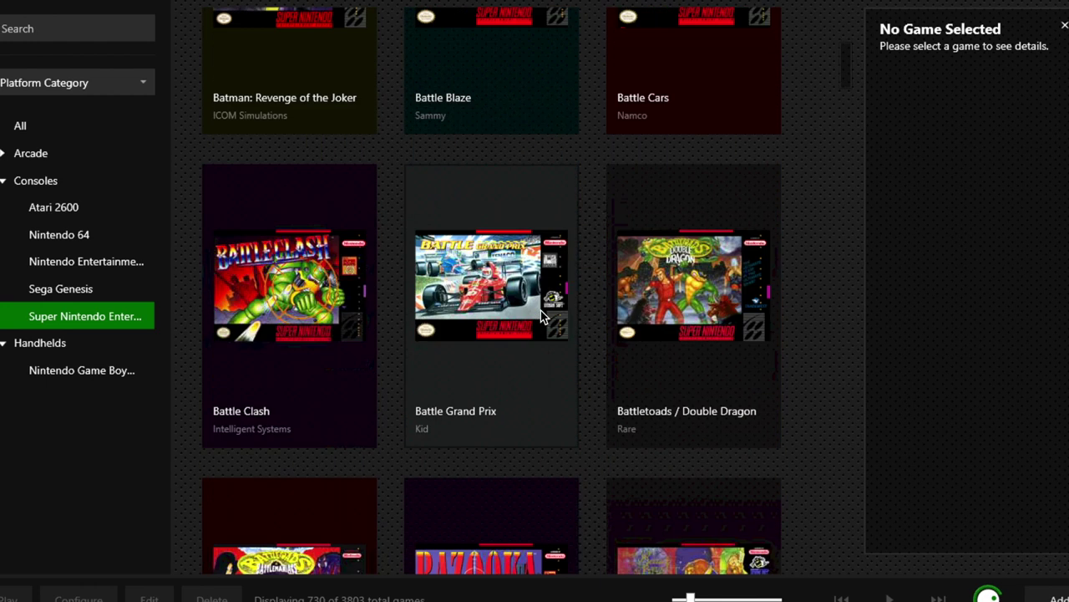
key("Right")
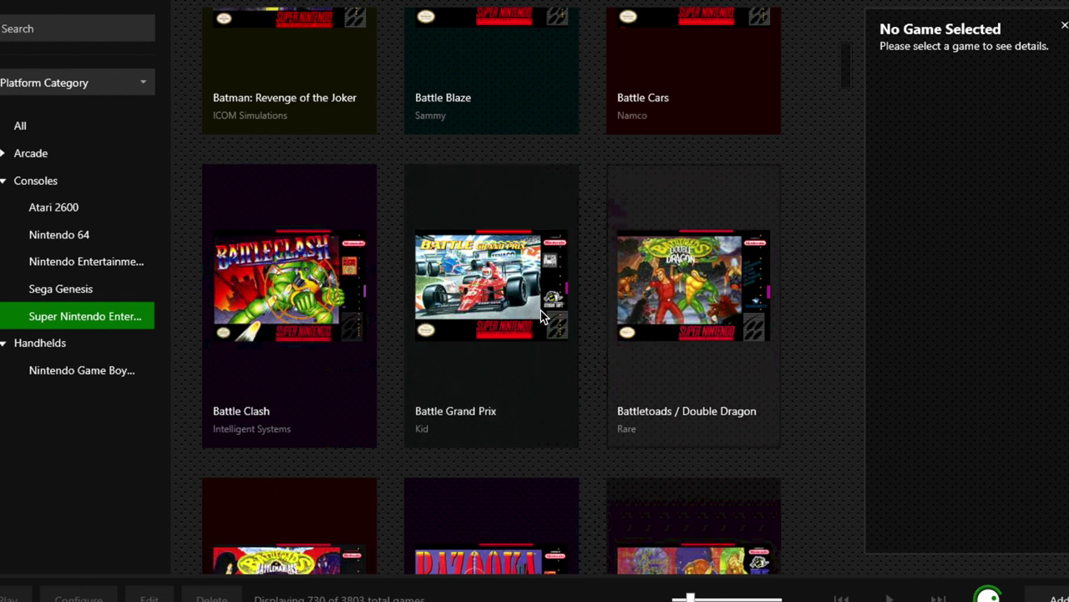
- Launch Battletoads / Double Dragon in RetroArch, watch the intro, then quit back to Big Box
key("Return")
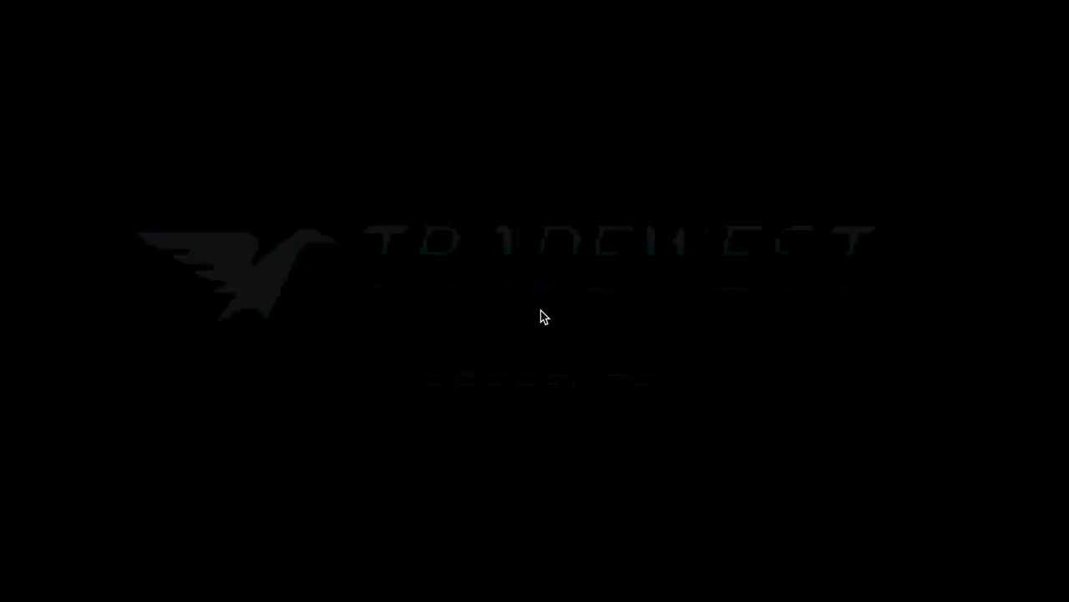
key("Escape")
key("Escape")
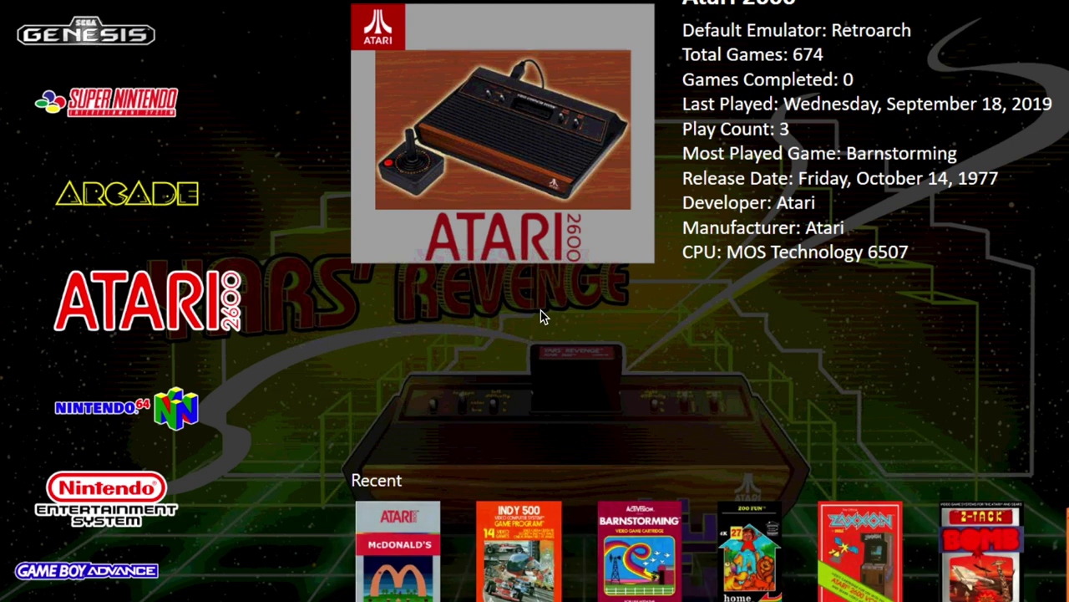
- Rotate the platform wheel past Nintendo 64, NES and Game Boy Advance to open Sega Genesis
key("Down")
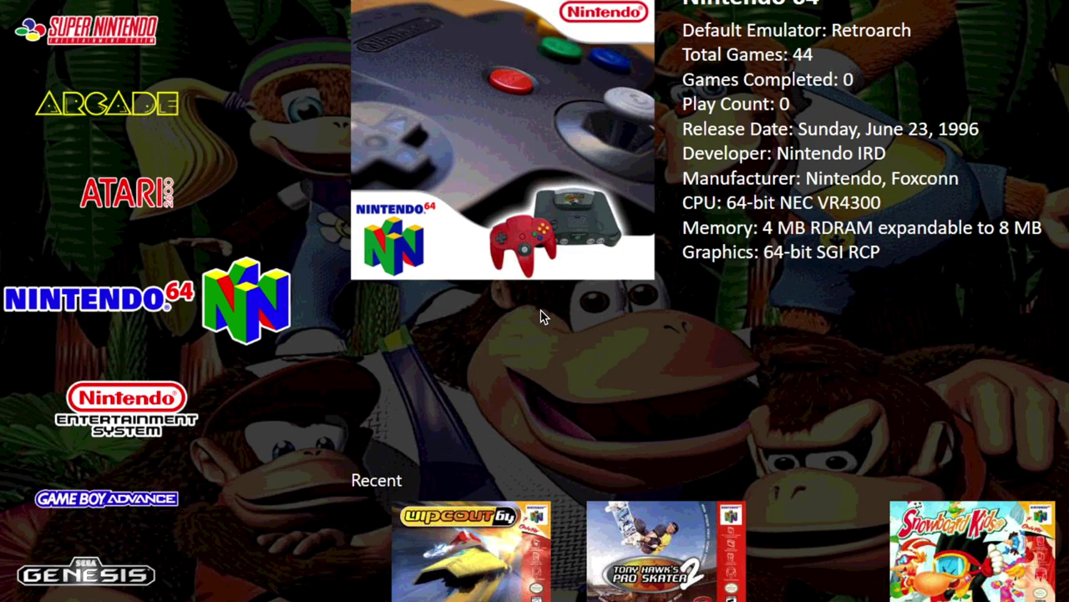
key("Down")
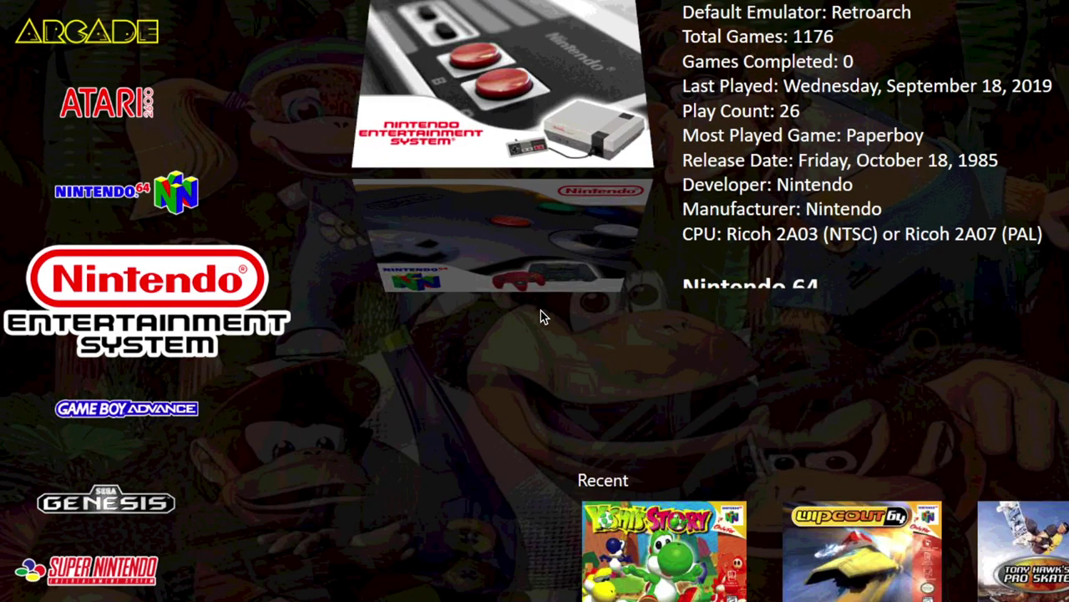
key("Down")
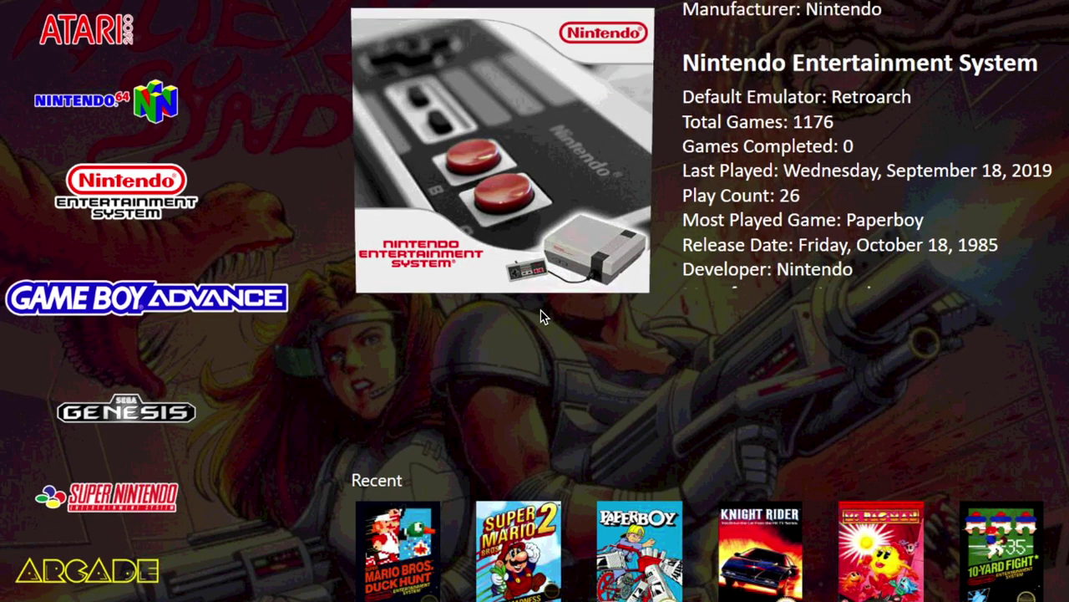
key("Down")
key("Down")
key("Down")
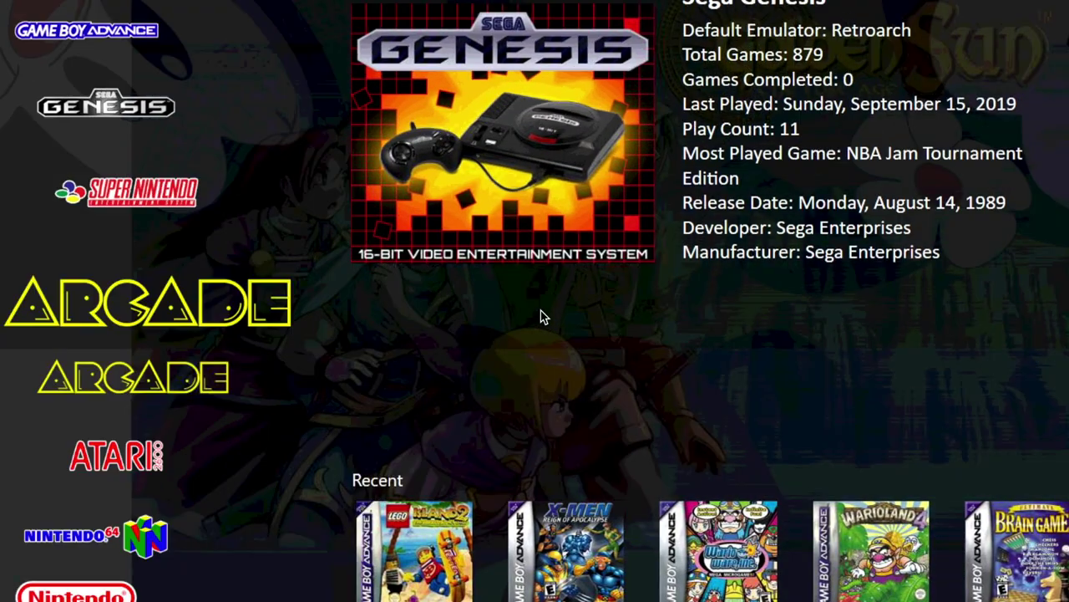
key("Up")
key("Up")
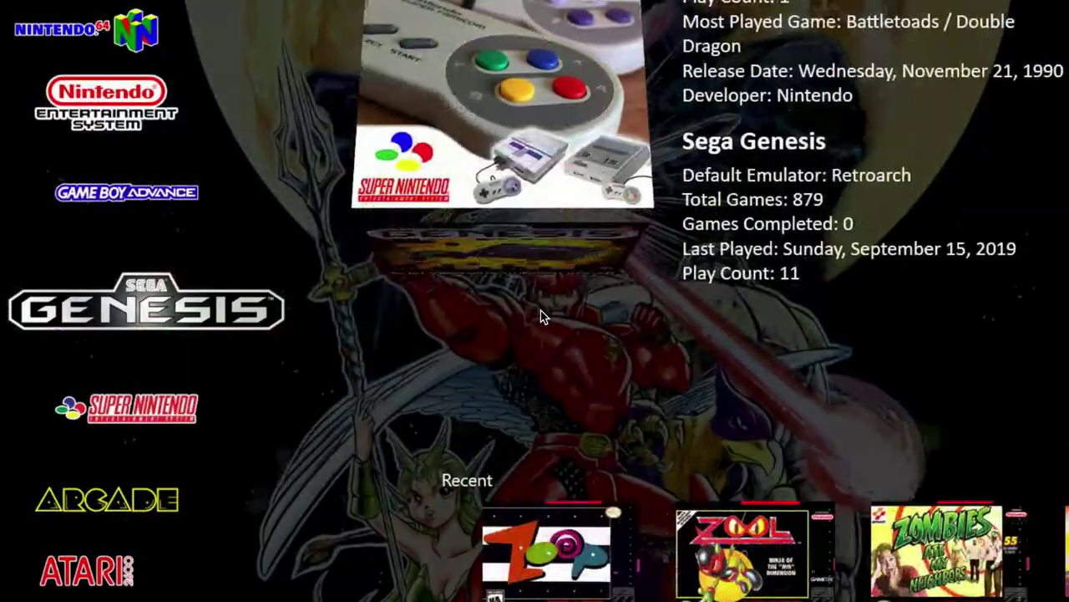
key("Return")
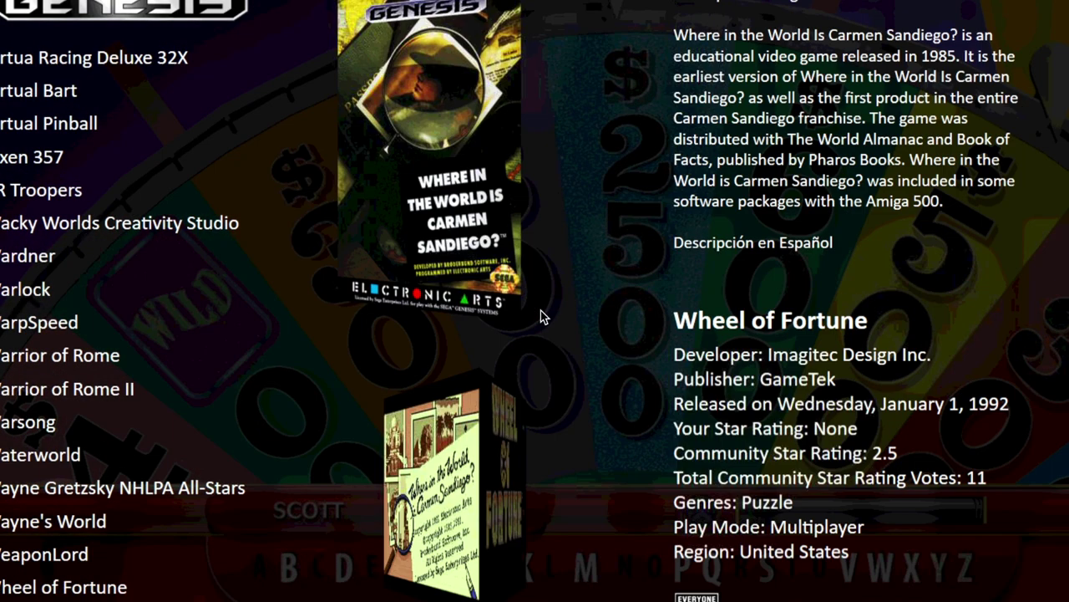
- Move down the Genesis list past Vectorman 2 and Venom to Virtua Fighter 2
key("Down")
key("Up")
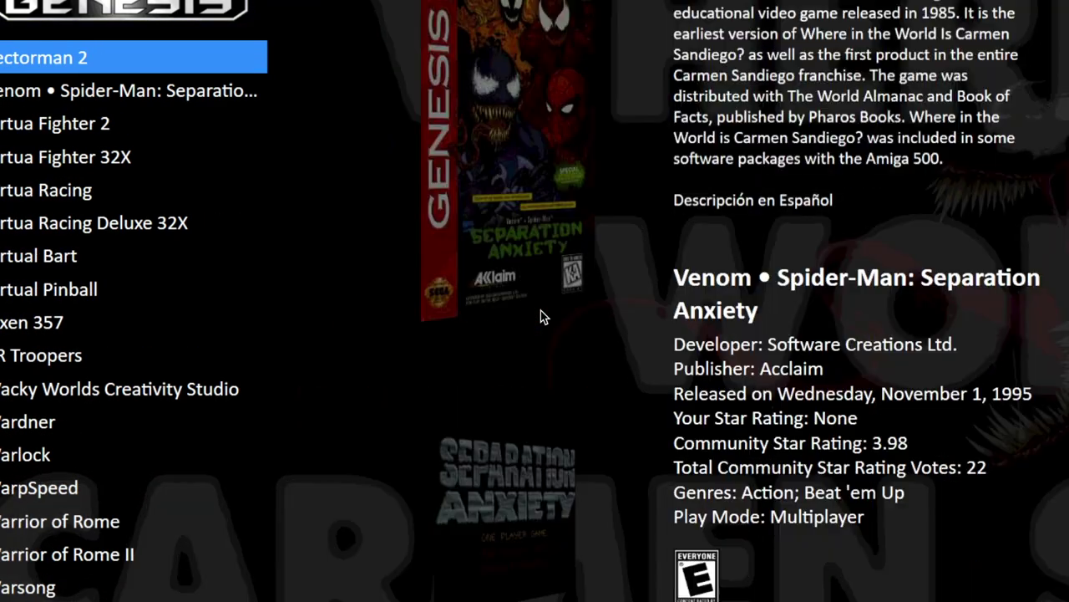
key("Down")
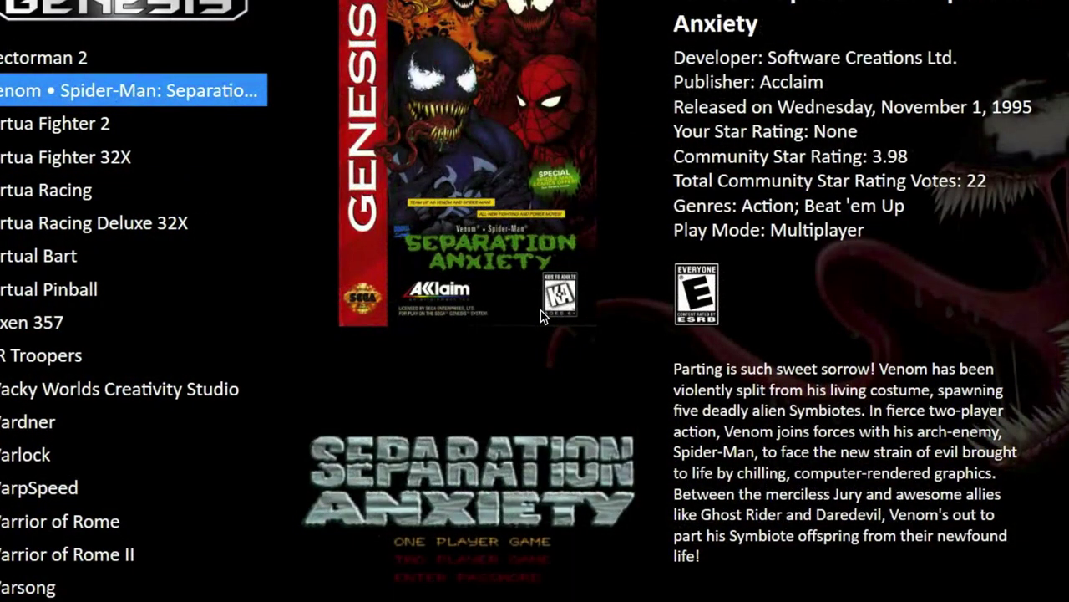
key("Down")
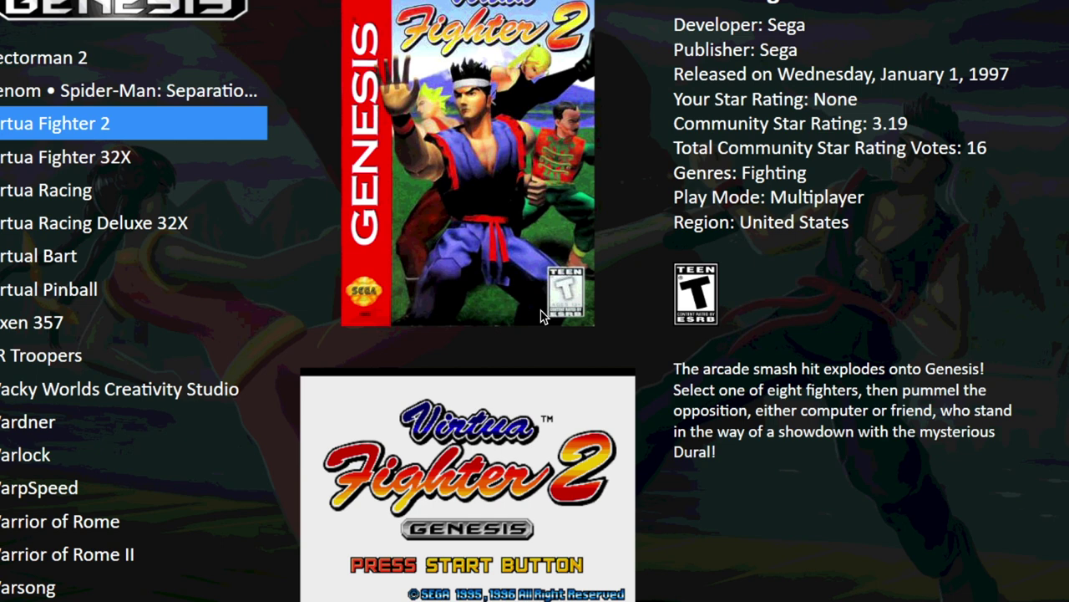
- Open Virtua Fighter 2's options and use Flip Box to view the back and front cover
key("Return")
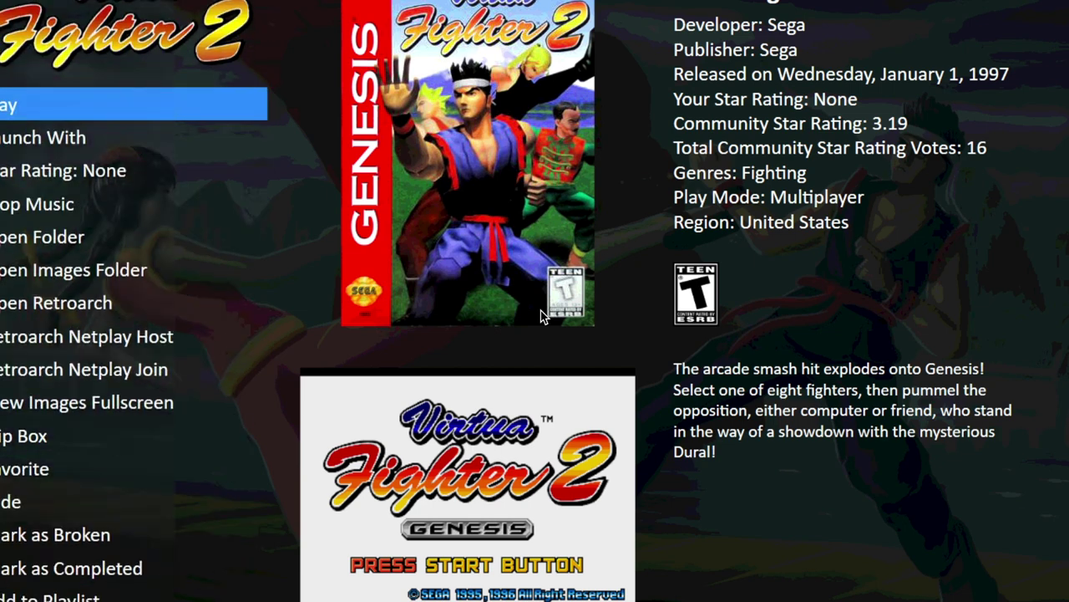
key("Down")
key("Down")
key("Down")
key("Down")
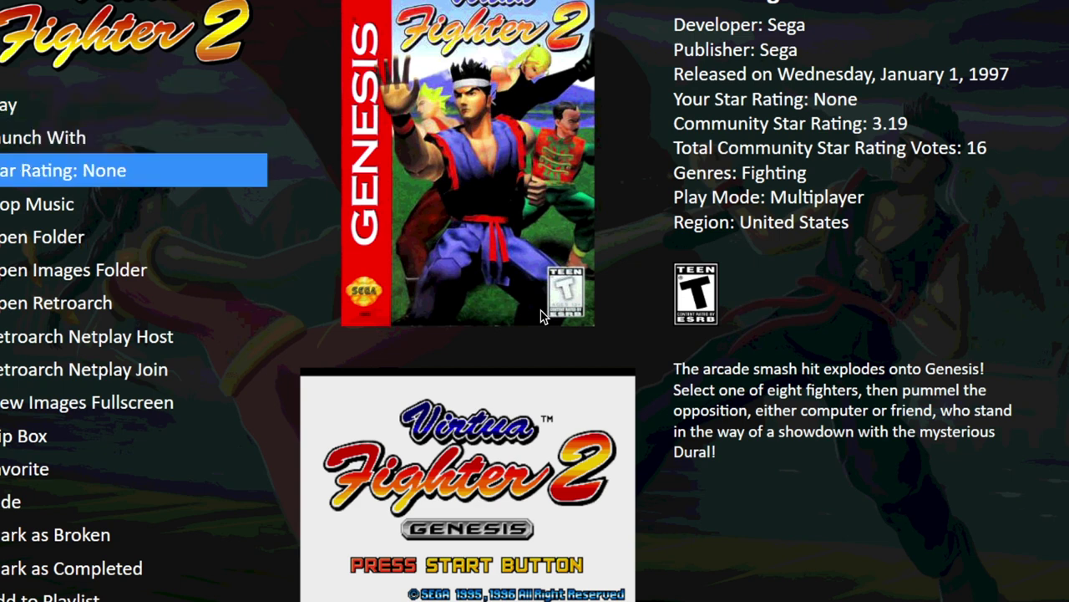
key("Down")
key("Down")
key("Down")
key("Down")
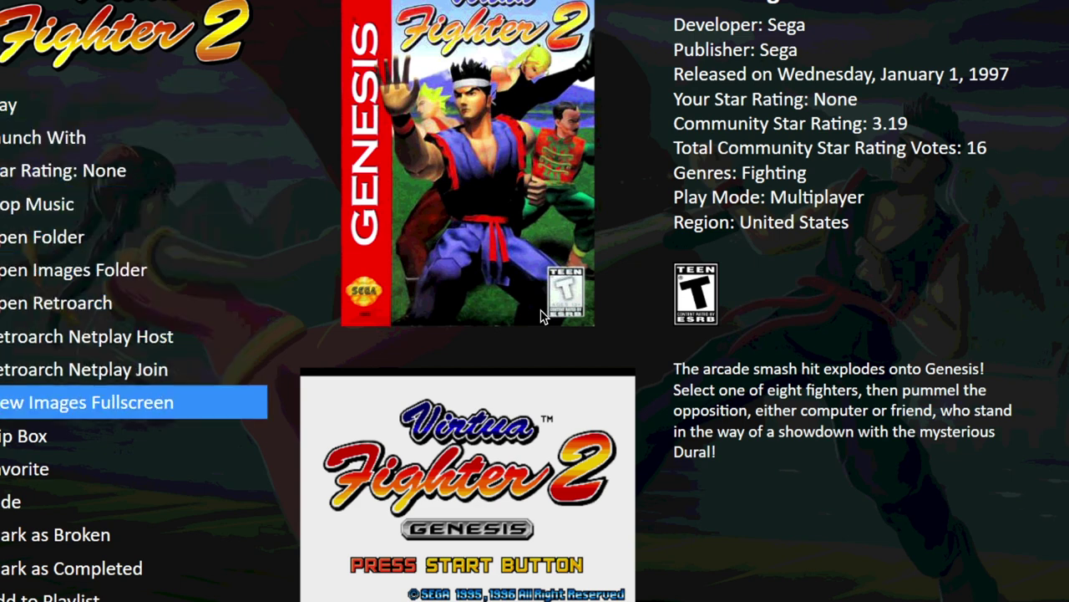
key("Return")
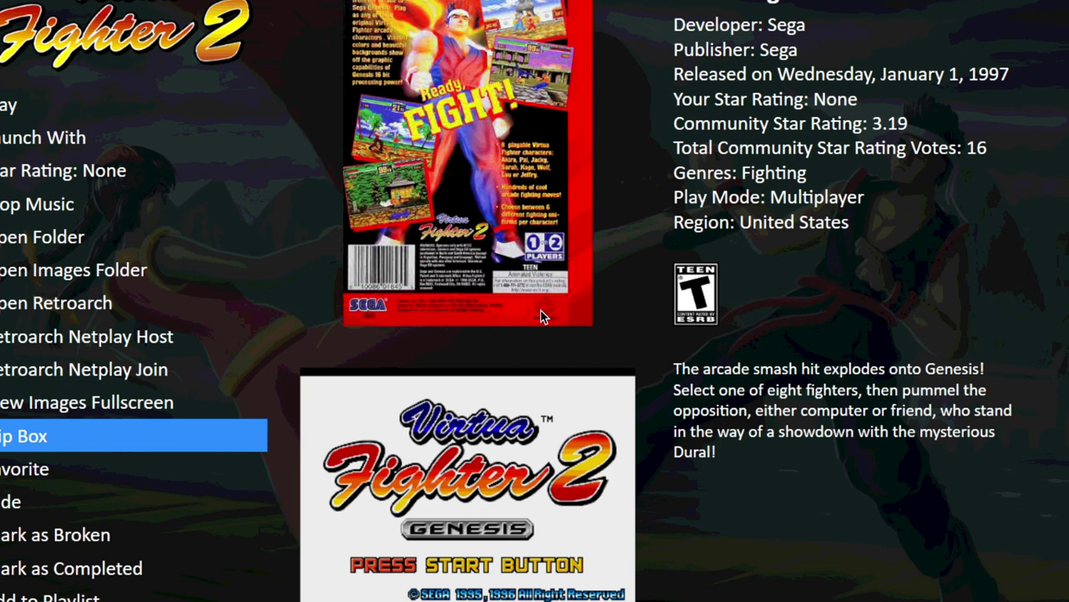
key("Down")
- Choose Play to launch Virtua Fighter 2 to its Press Start Button title screen
key("Down")
key("Up")
key("Up")
key("Up")
key("Up")
key("Up")
key("Up")
key("Up")
key("Up")
key("Up")
key("Up")
key("Up")
key("Up")
key("Down")
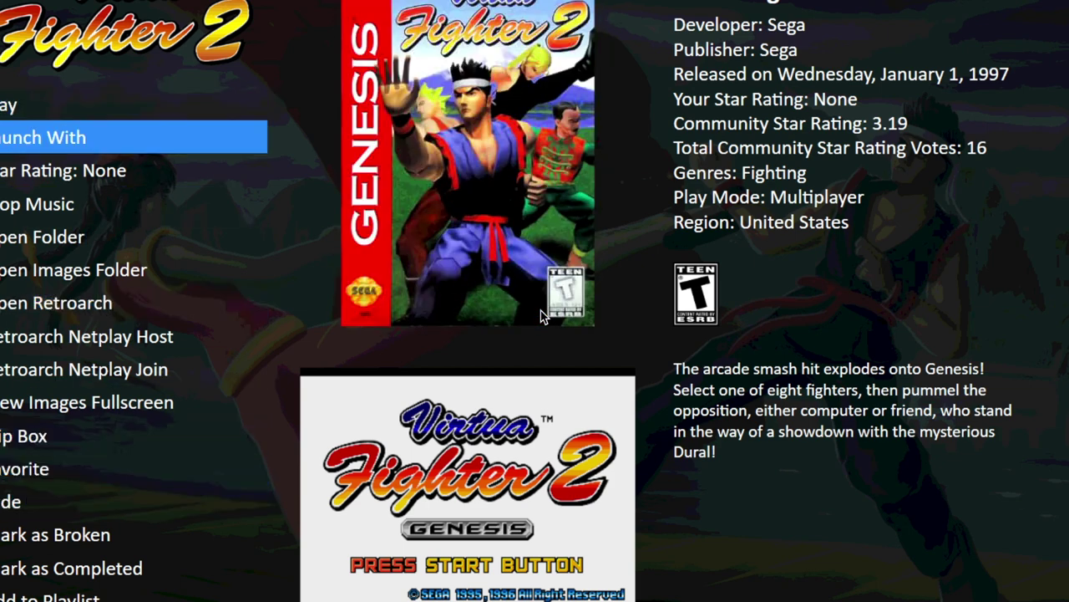
key("Up")
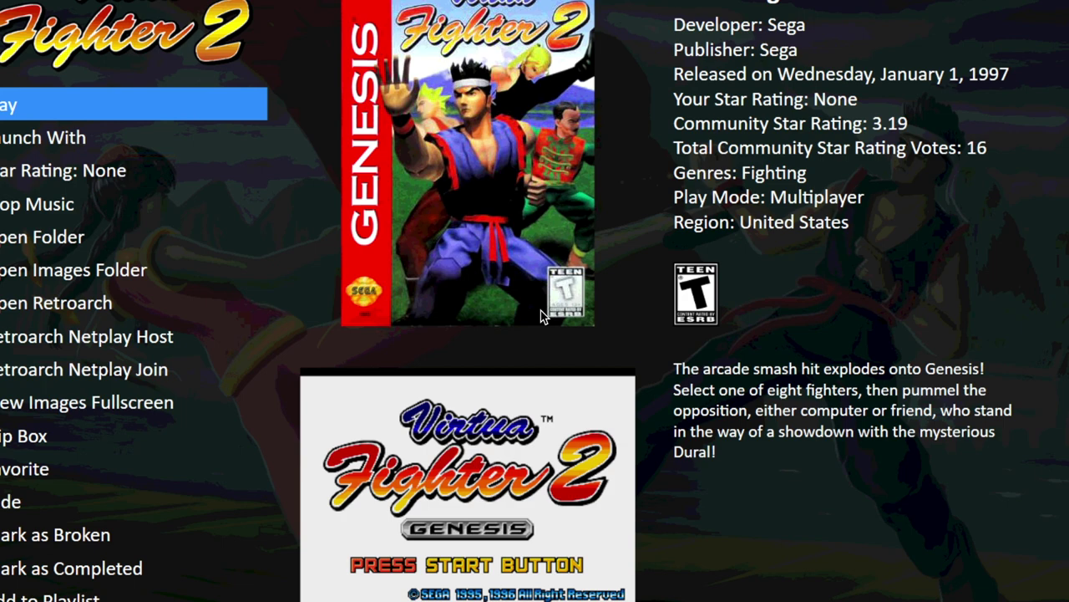
key("Return")
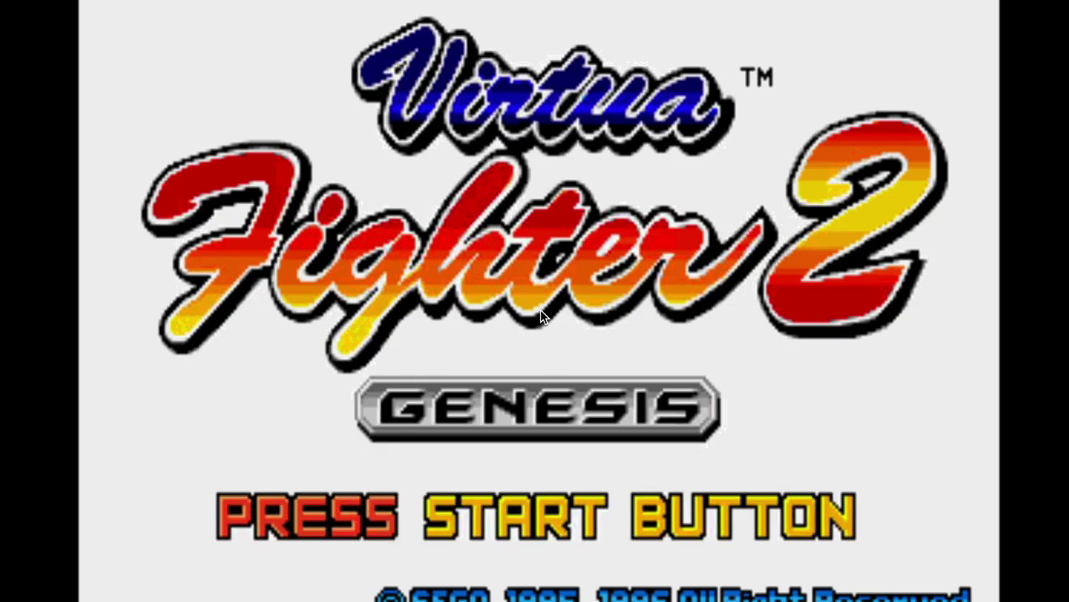
- Enter Arcade Mode, confirm Lau versus Jacky, and land the first strikes on Jacky
key("Return")
key("Return")
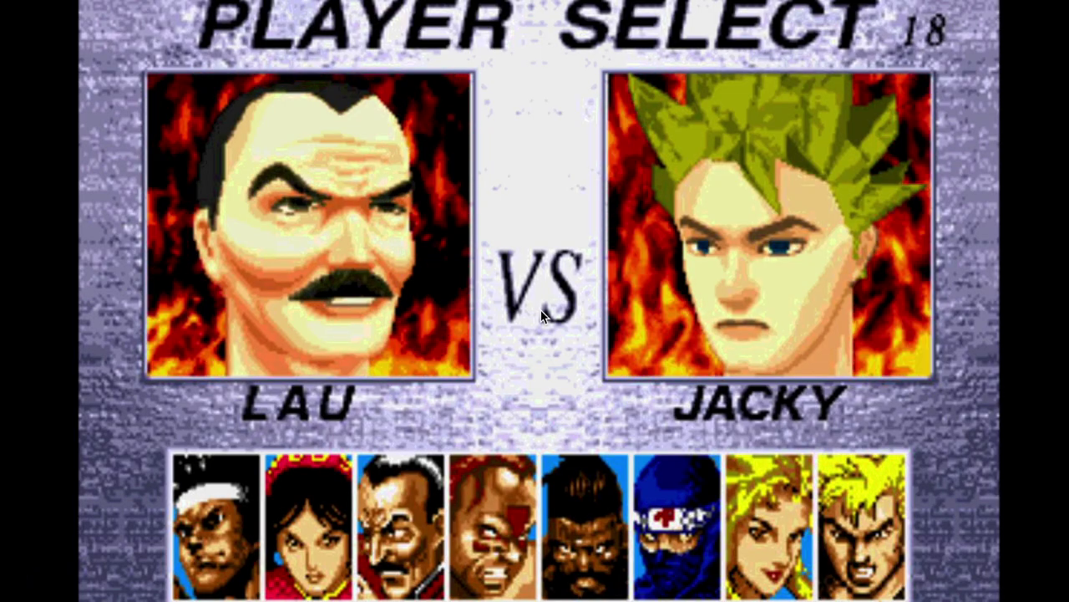
key("Return")
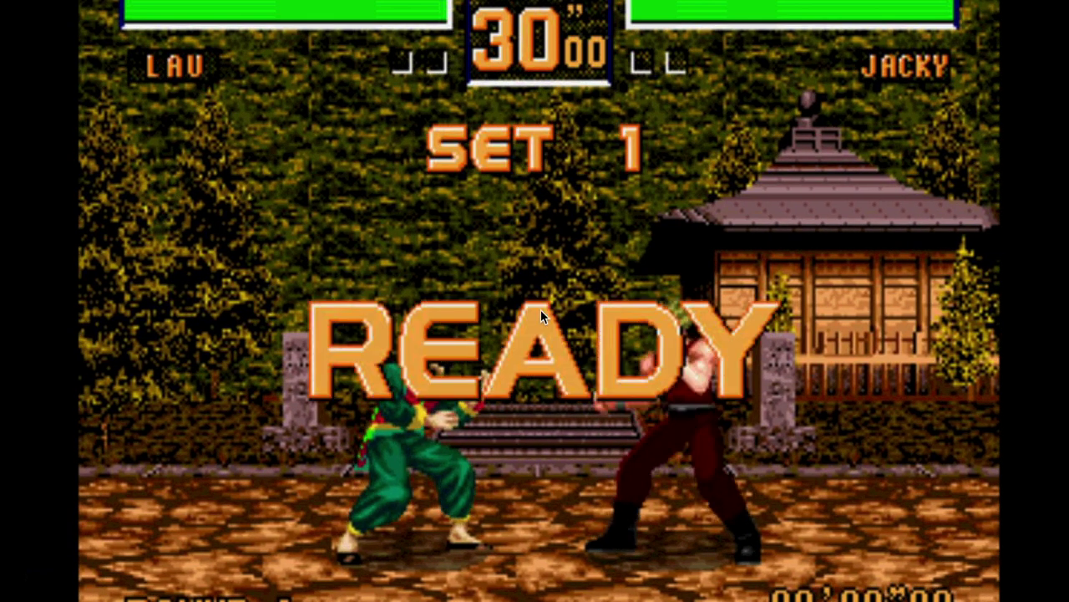
key("Right")
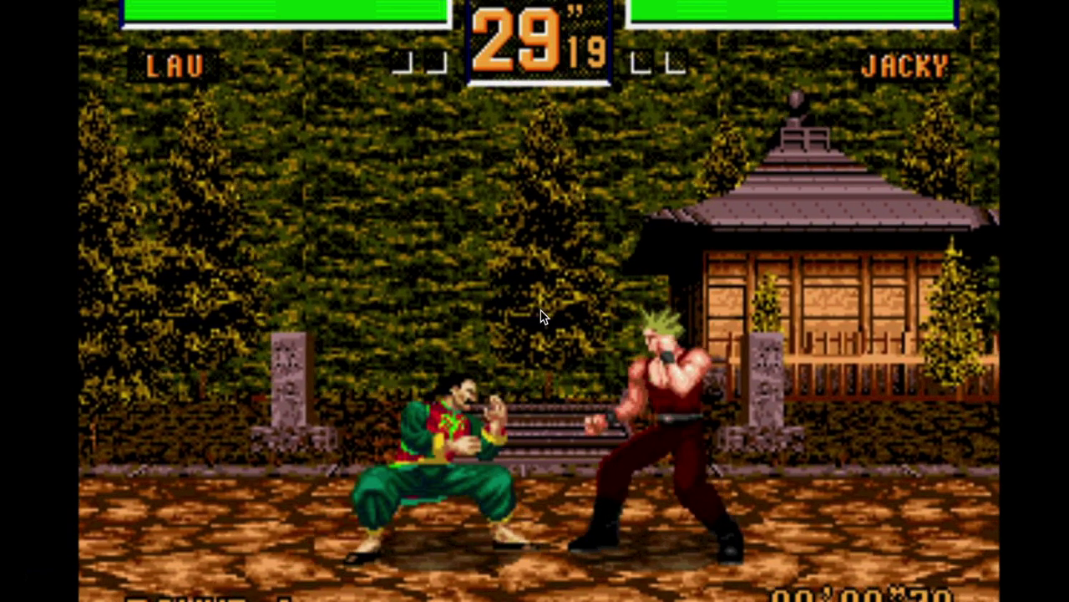
key("s")
key("s")
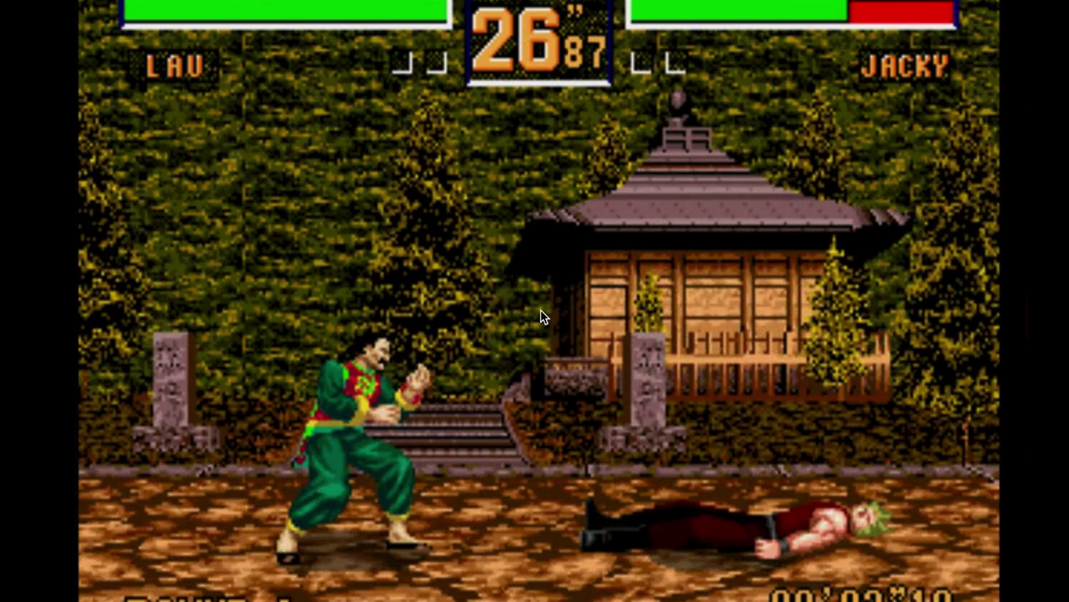